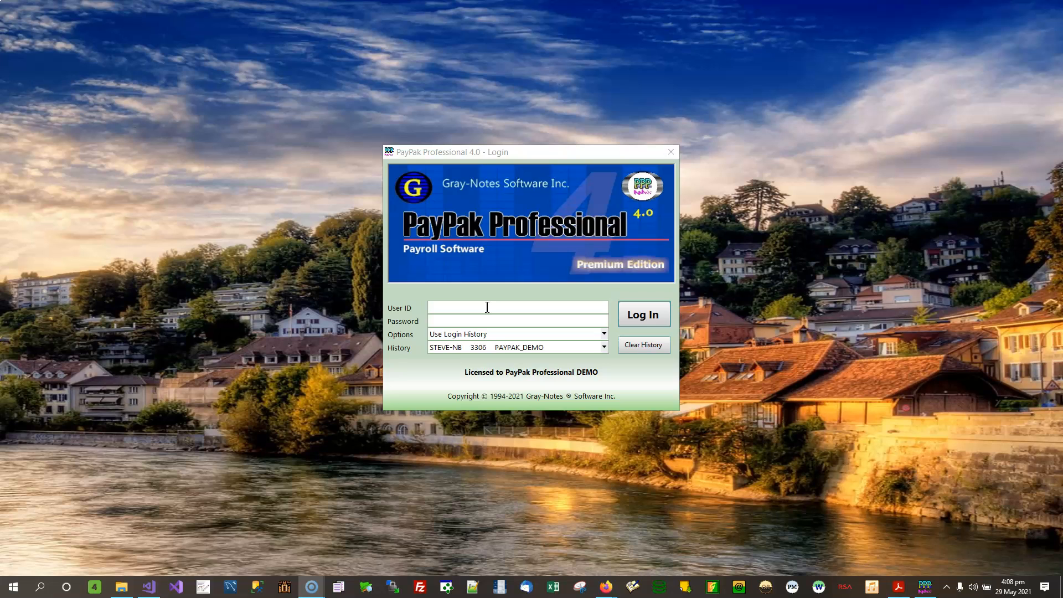
Log in to the PayPak DEMO company with the demo user ID and password
{"action": "left_click", "coordinate": [488, 307]}
{"action": "type", "text": "sa"}
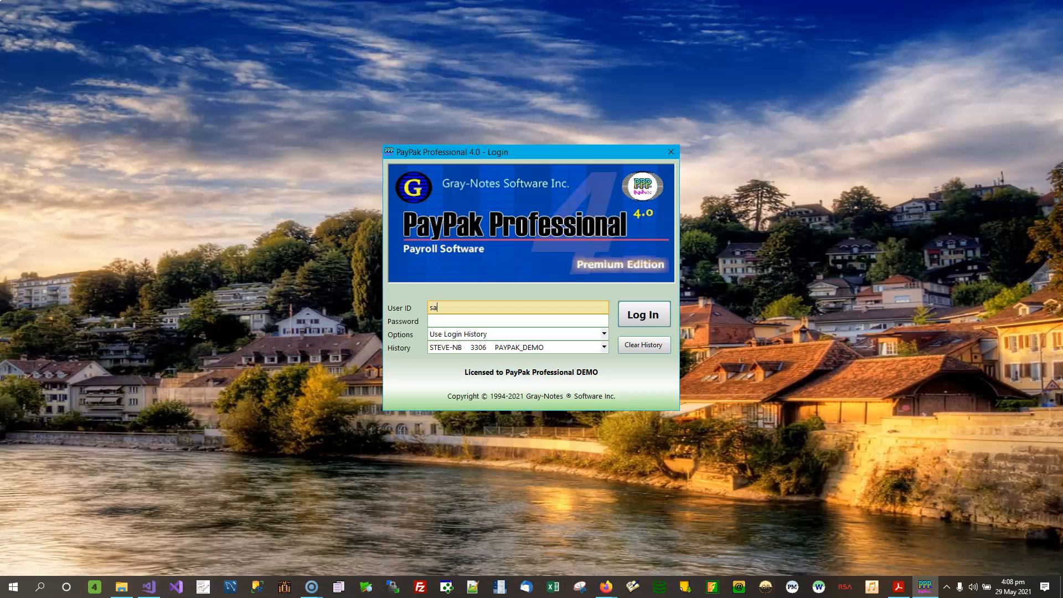
{"action": "key", "text": "Tab"}
{"action": "type", "text": "demo"}
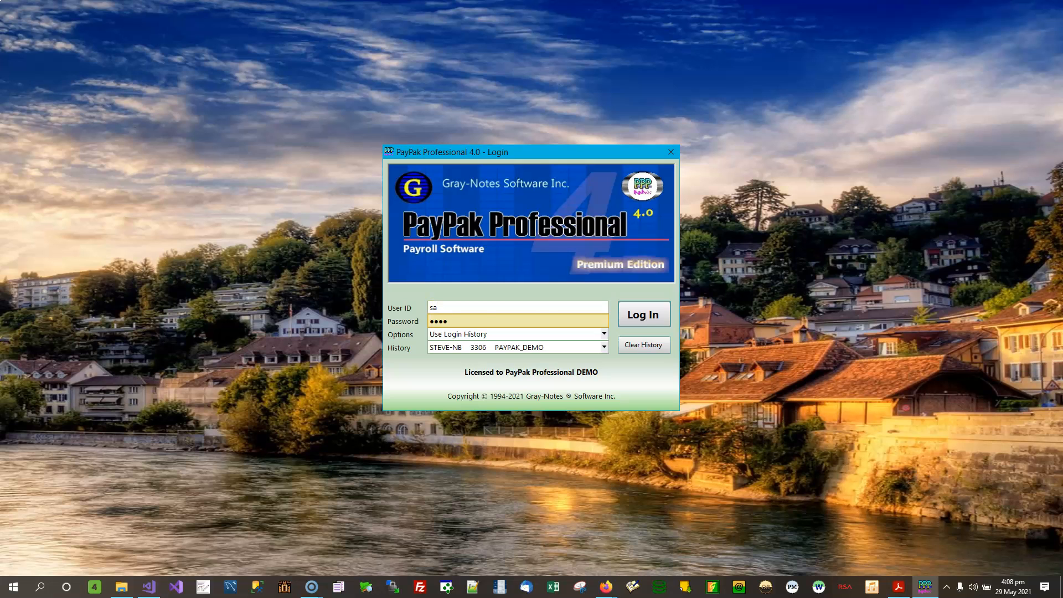
{"action": "left_click", "coordinate": [629, 319]}
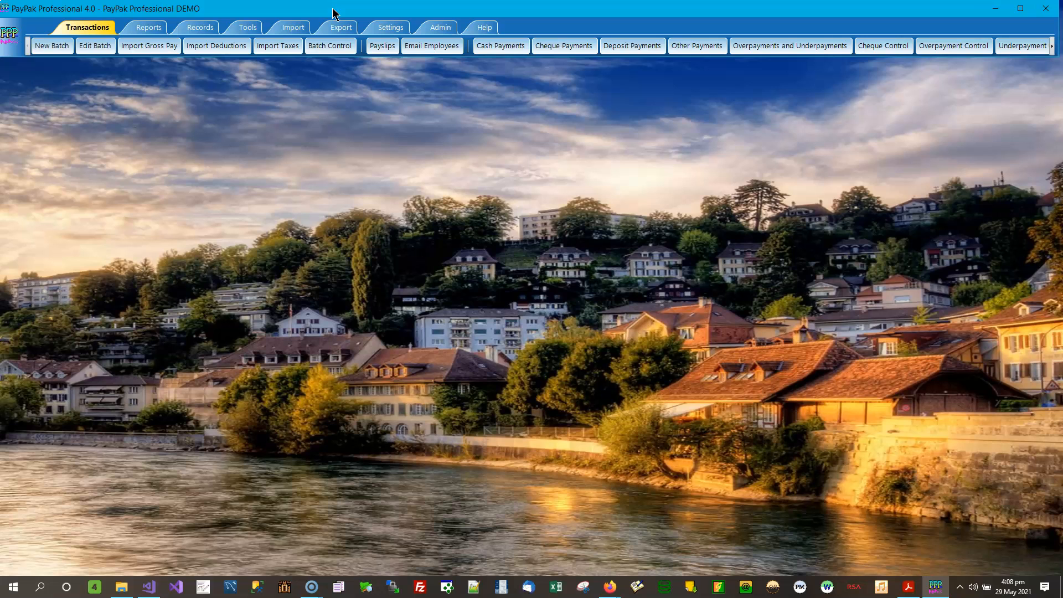
Open the Change Rates window from the Tools tab
{"action": "left_click", "coordinate": [249, 27]}
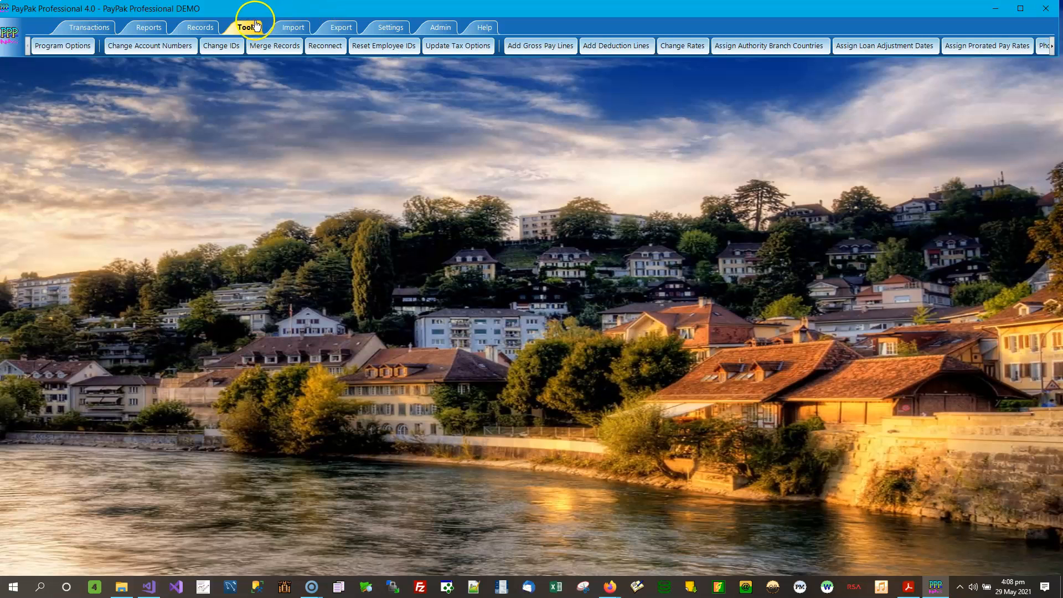
{"action": "left_click", "coordinate": [684, 45]}
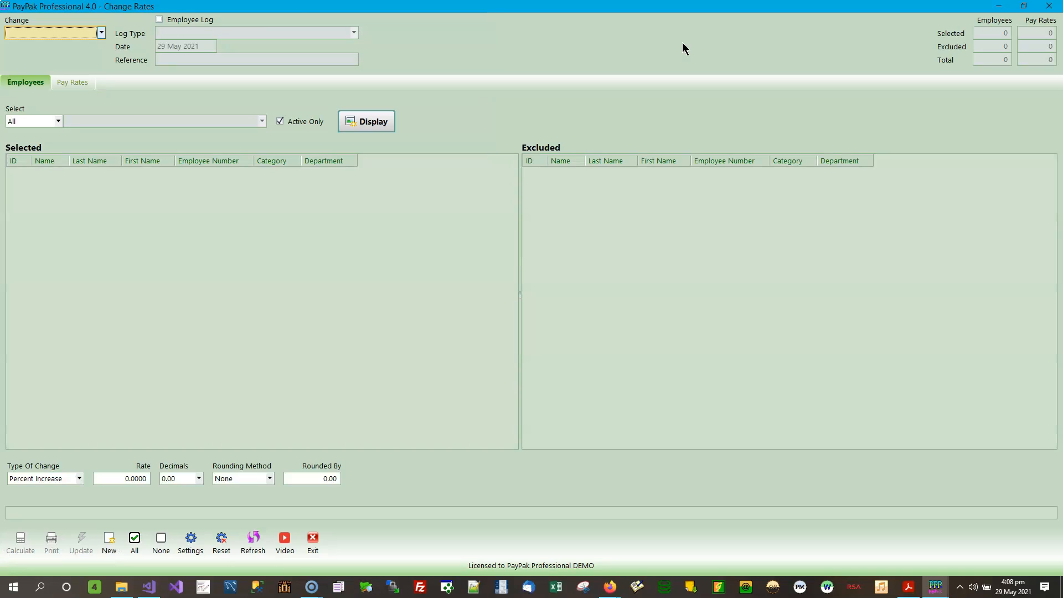
{"action": "left_click", "coordinate": [671, 13]}
{"action": "left_click", "coordinate": [101, 33]}
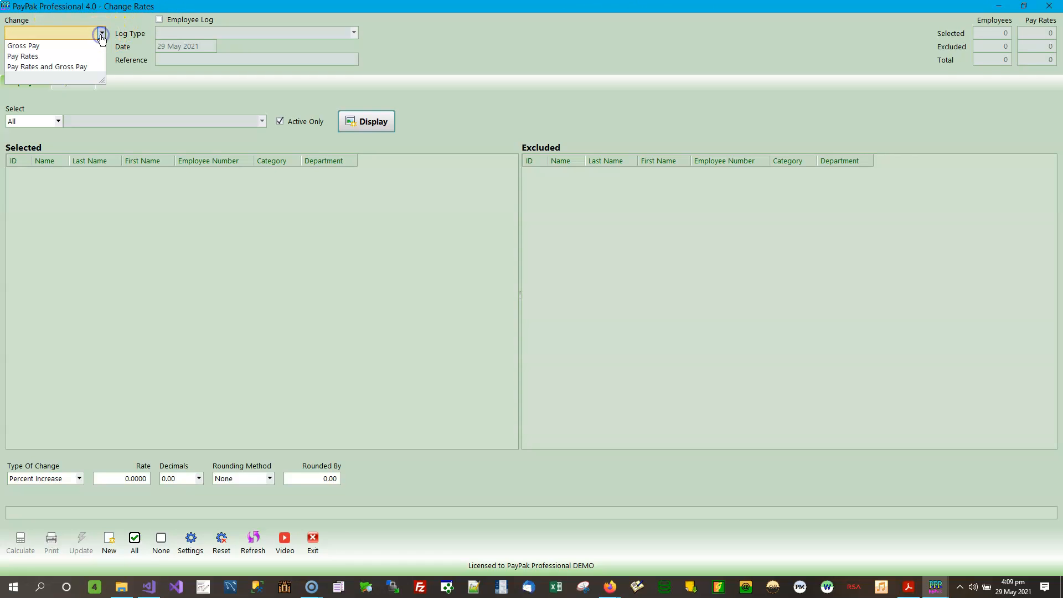
{"action": "left_click", "coordinate": [166, 10]}
{"action": "left_click", "coordinate": [159, 20]}
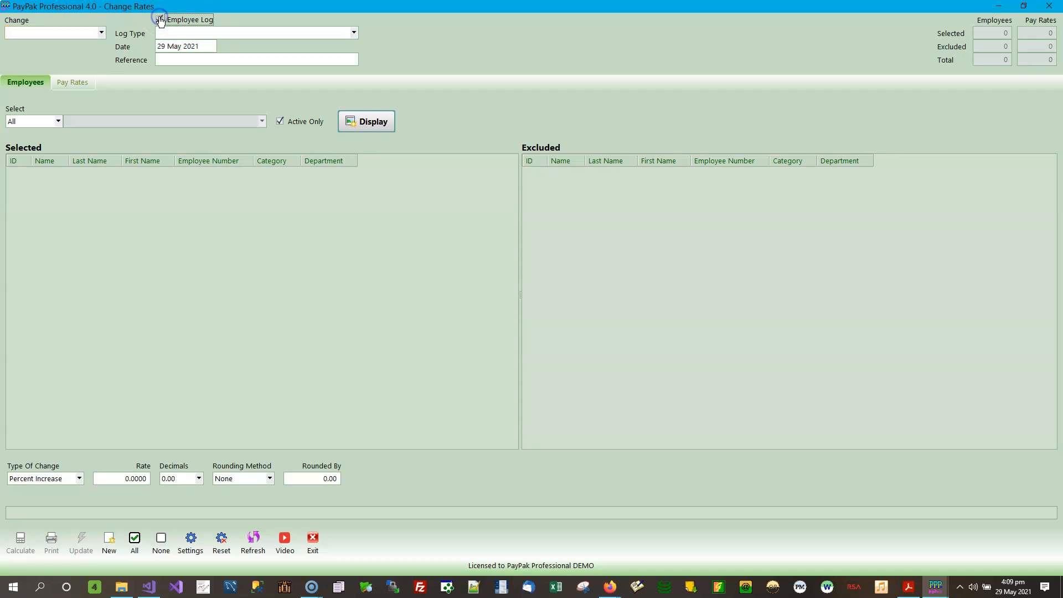
{"action": "left_click", "coordinate": [164, 22]}
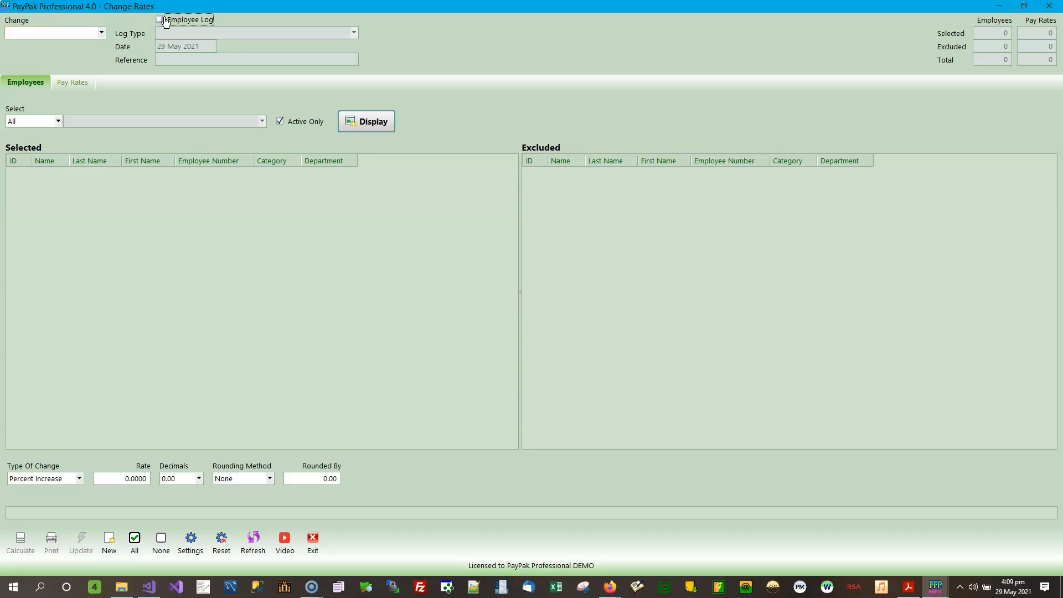
{"action": "left_click", "coordinate": [165, 21]}
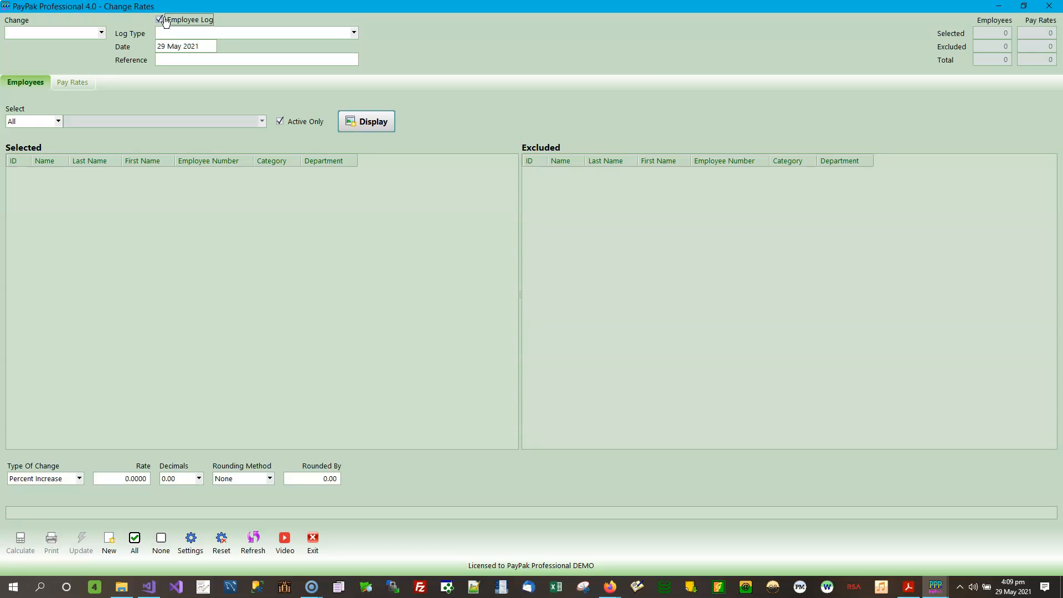
{"action": "left_click", "coordinate": [165, 21]}
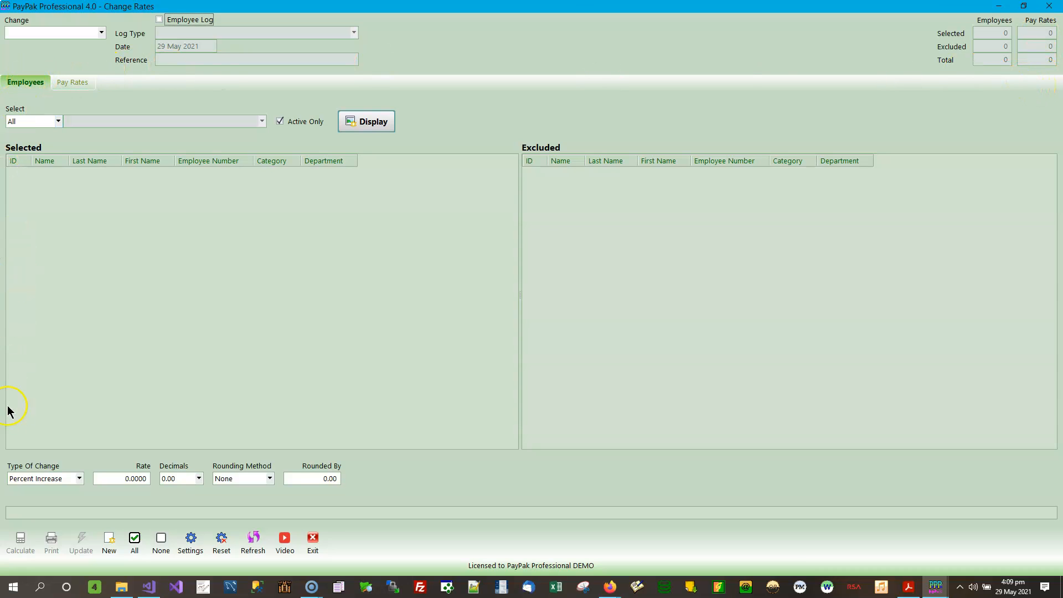
Toggle Employees and Pay Rates pages, try Display, then focus the pay-rate Description filter
{"action": "left_click", "coordinate": [26, 80]}
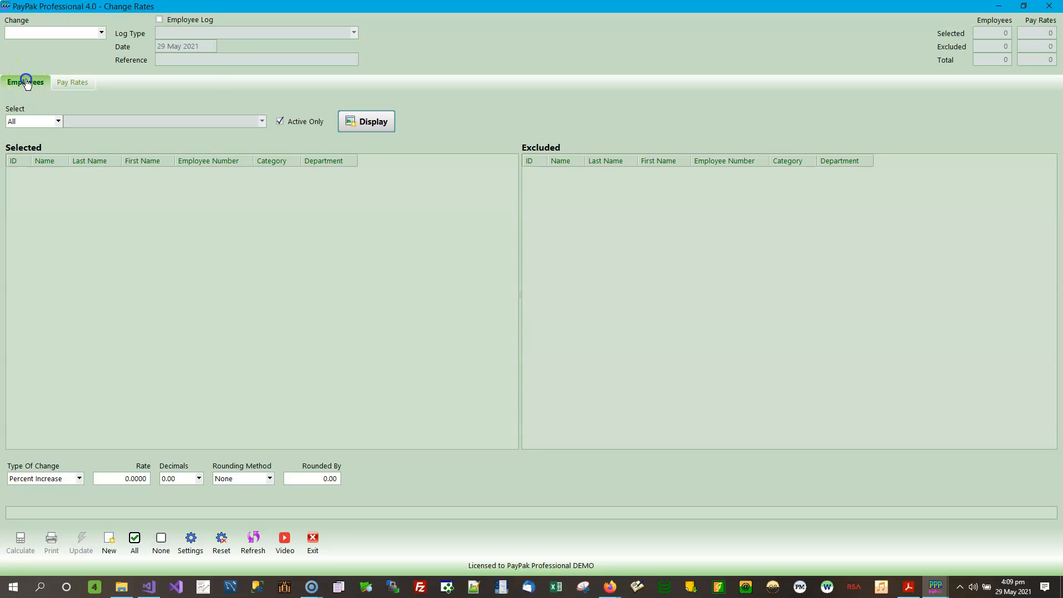
{"action": "left_click", "coordinate": [64, 81]}
{"action": "left_click", "coordinate": [7, 81]}
{"action": "left_click", "coordinate": [383, 124]}
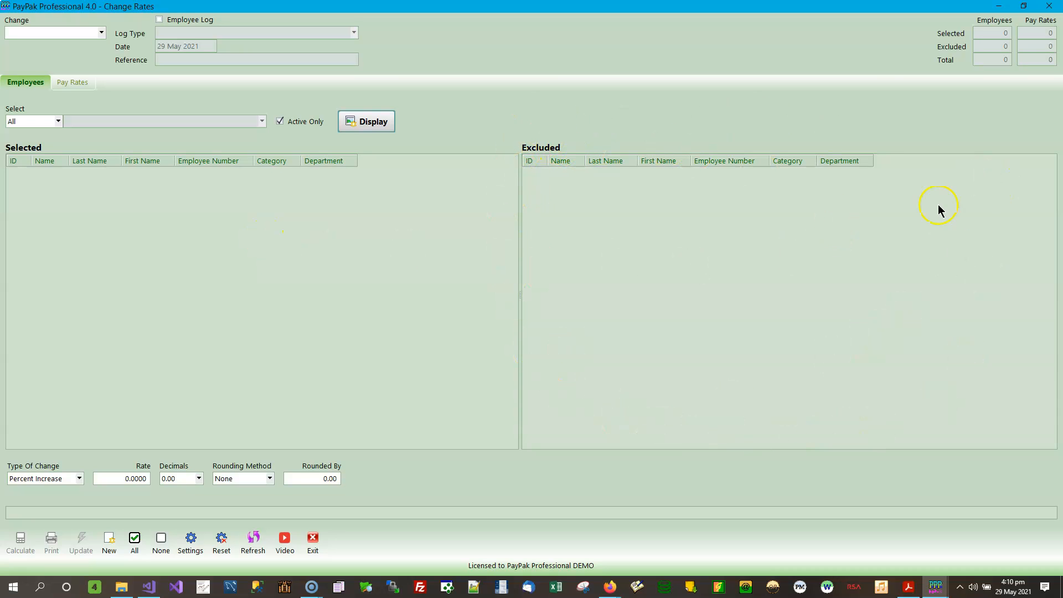
{"action": "left_click", "coordinate": [82, 88]}
{"action": "left_click", "coordinate": [71, 123]}
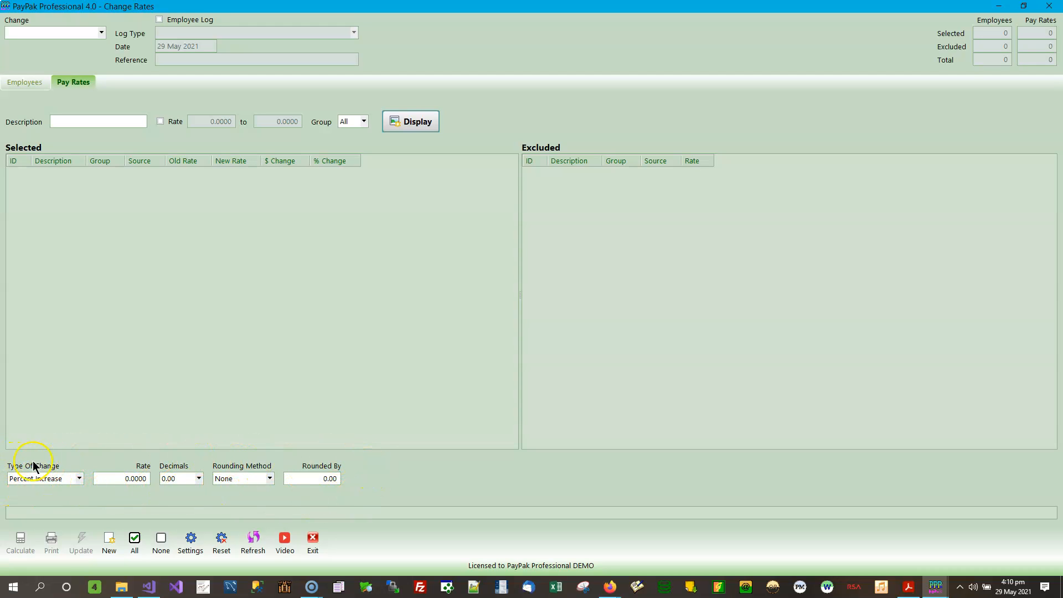
{"action": "left_click", "coordinate": [79, 479]}
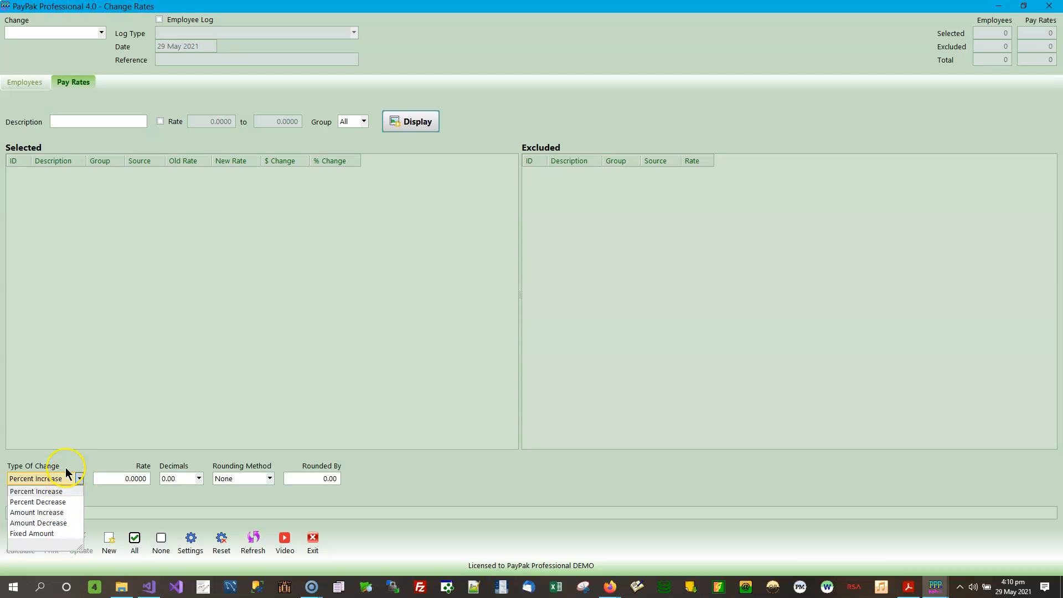
{"action": "left_click", "coordinate": [101, 462]}
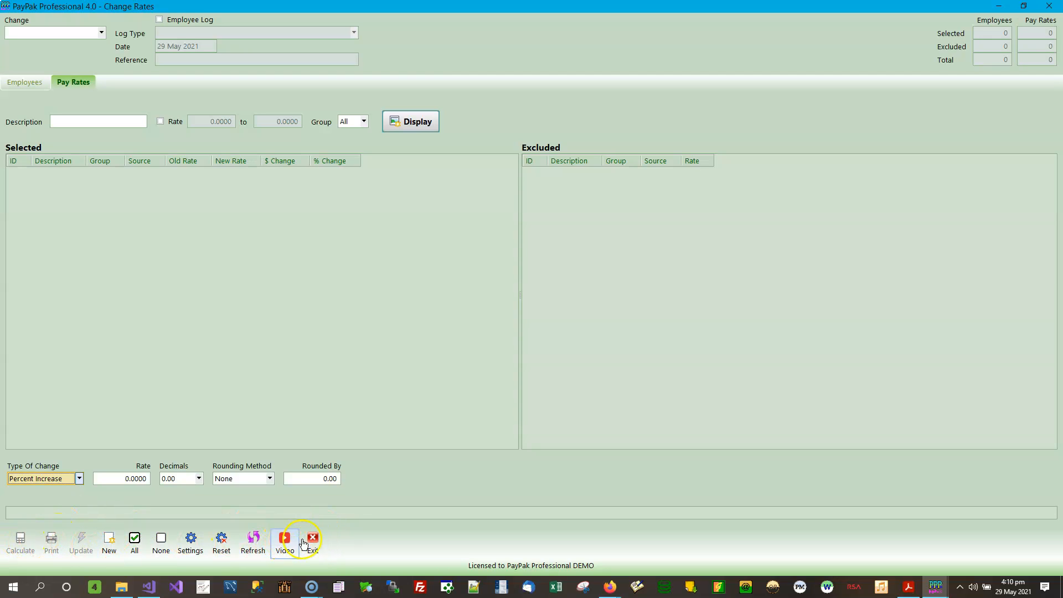
Pick Gross Pay in the Change drop-down and close the list
{"action": "left_click", "coordinate": [102, 34]}
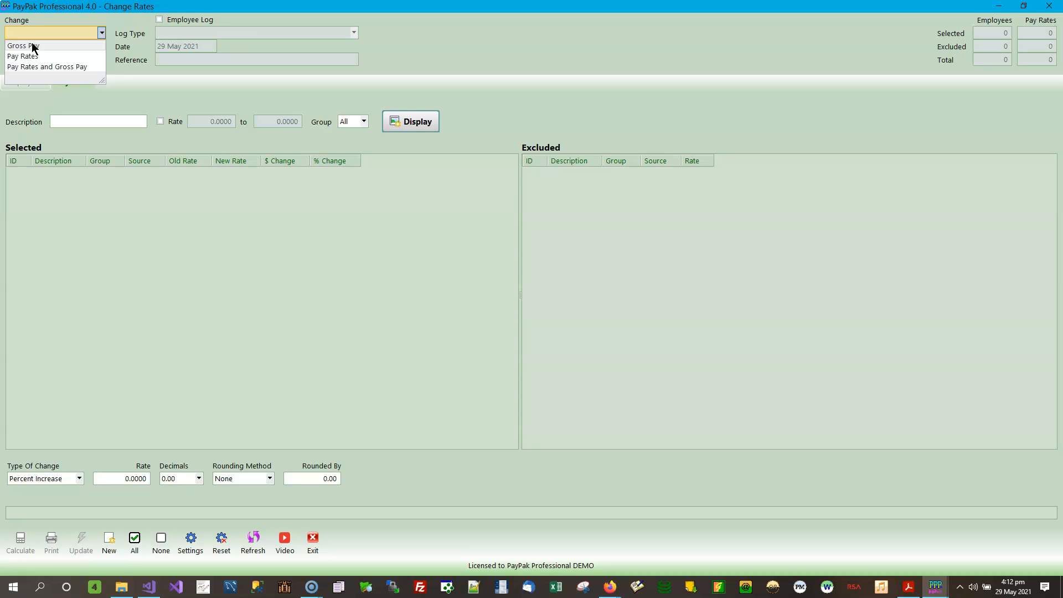
{"action": "left_click", "coordinate": [31, 57]}
{"action": "left_click", "coordinate": [42, 47]}
{"action": "left_click", "coordinate": [70, 37]}
{"action": "left_click", "coordinate": [58, 44]}
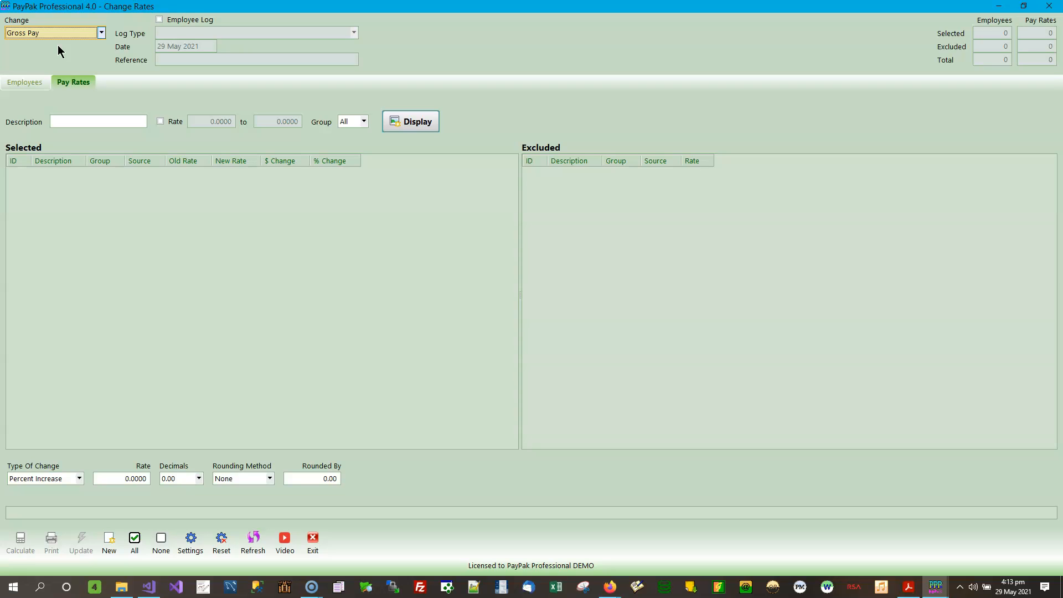
Review the Change list options several times, leaving Gross Pay selected
{"action": "left_click", "coordinate": [101, 33]}
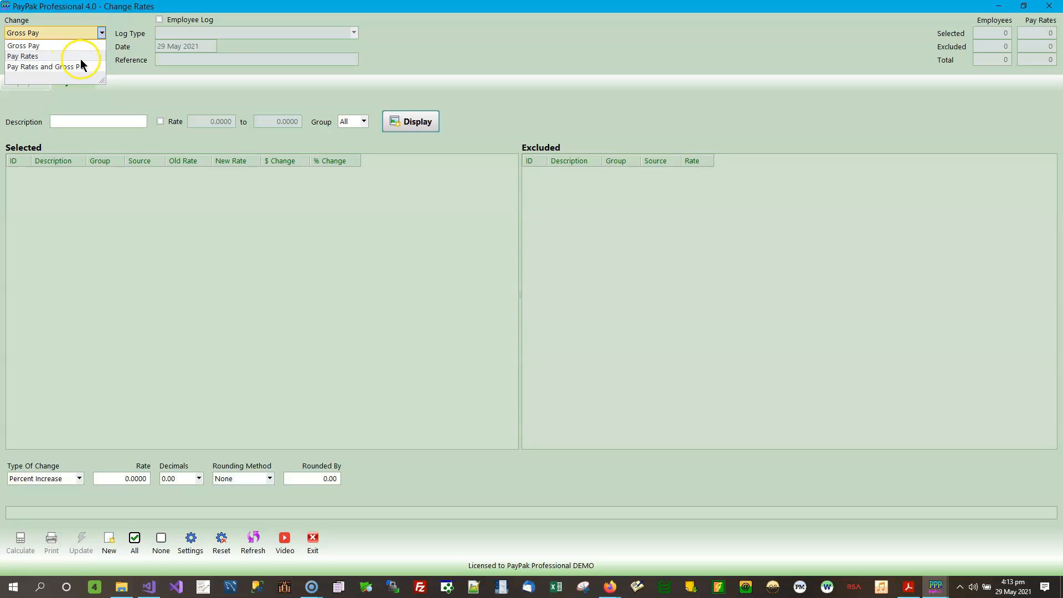
{"action": "left_click", "coordinate": [38, 46]}
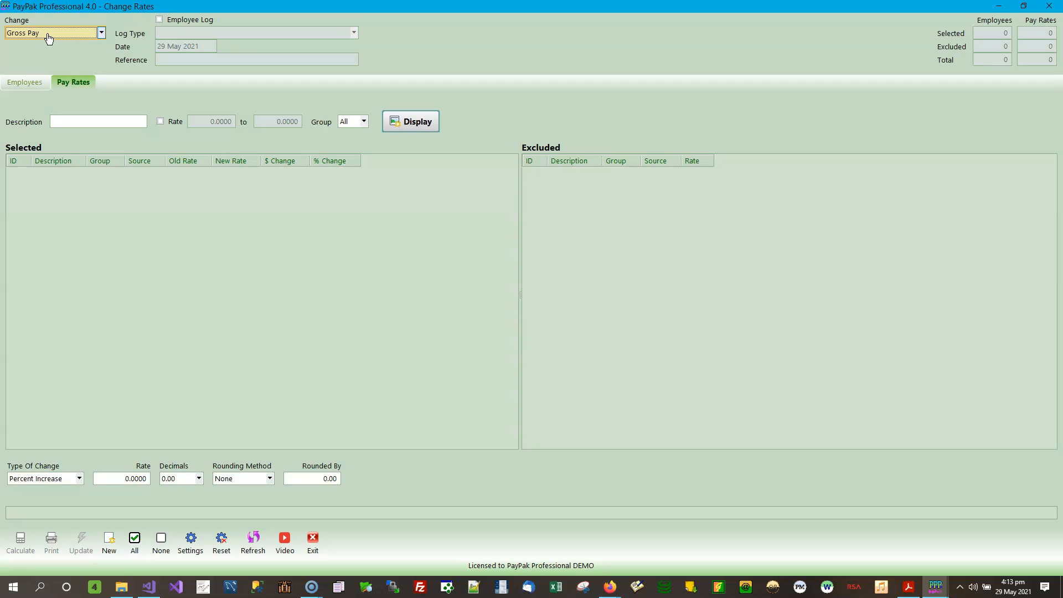
{"action": "left_click", "coordinate": [101, 34]}
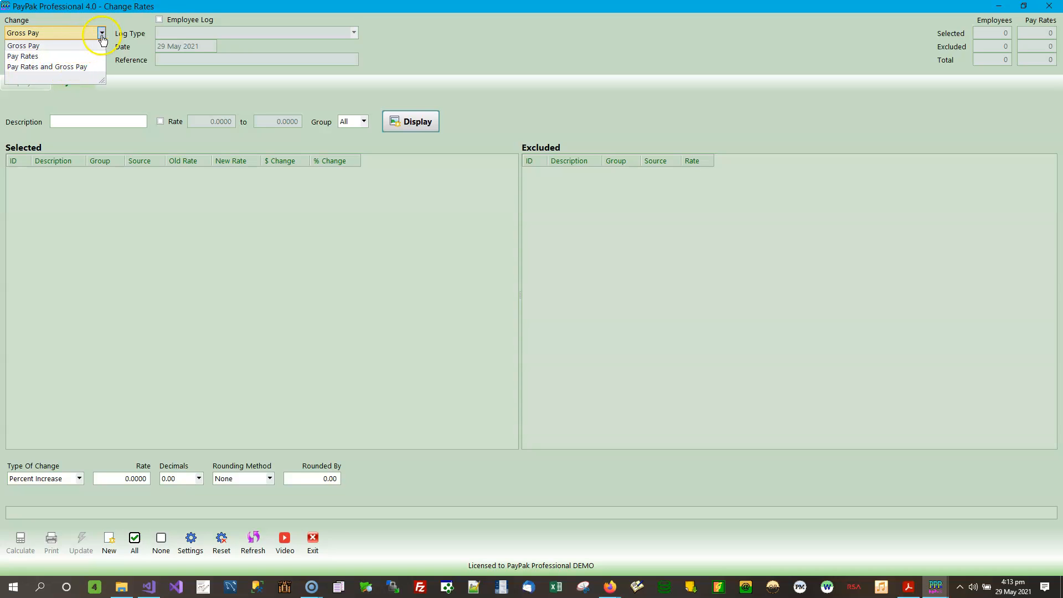
{"action": "left_click", "coordinate": [102, 35]}
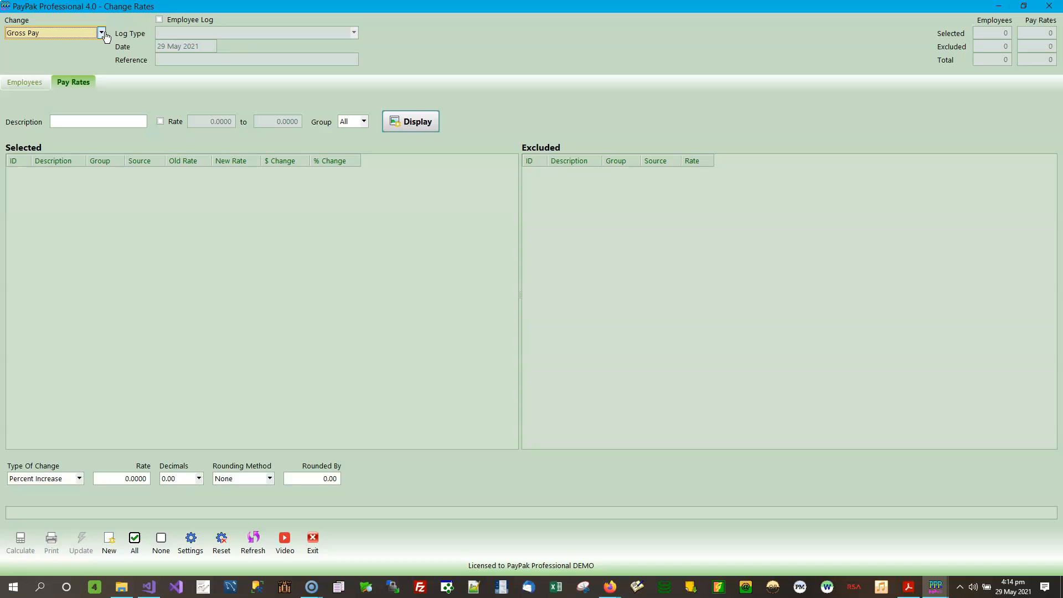
{"action": "left_click", "coordinate": [102, 34]}
{"action": "left_click", "coordinate": [44, 45]}
Switch the Change option from Gross Pay to Pay Rates, then reopen the list
{"action": "left_click", "coordinate": [103, 33]}
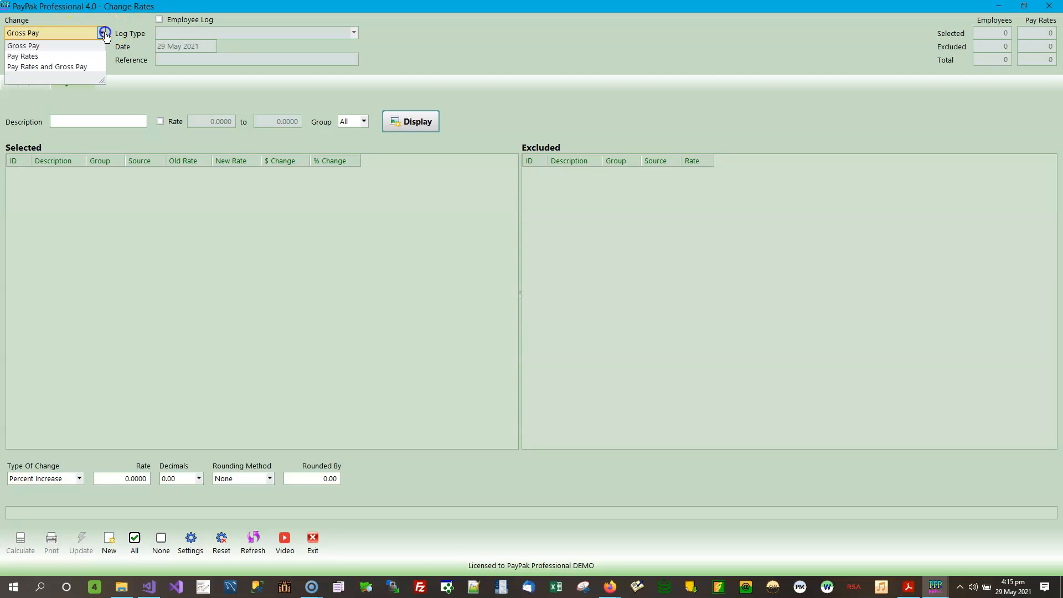
{"action": "left_click", "coordinate": [28, 56]}
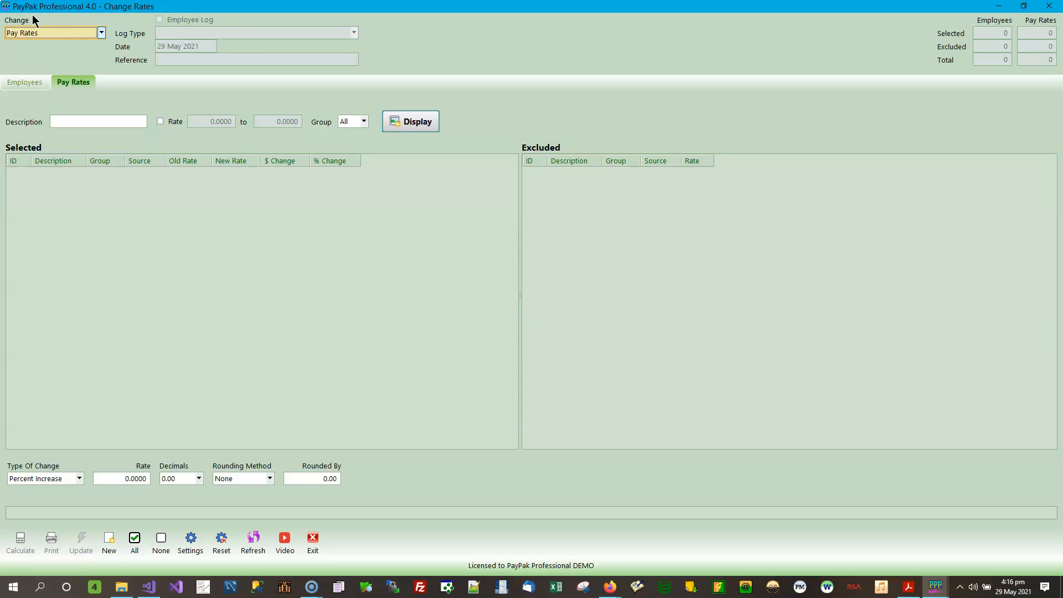
{"action": "left_click", "coordinate": [85, 39]}
{"action": "left_click", "coordinate": [101, 32]}
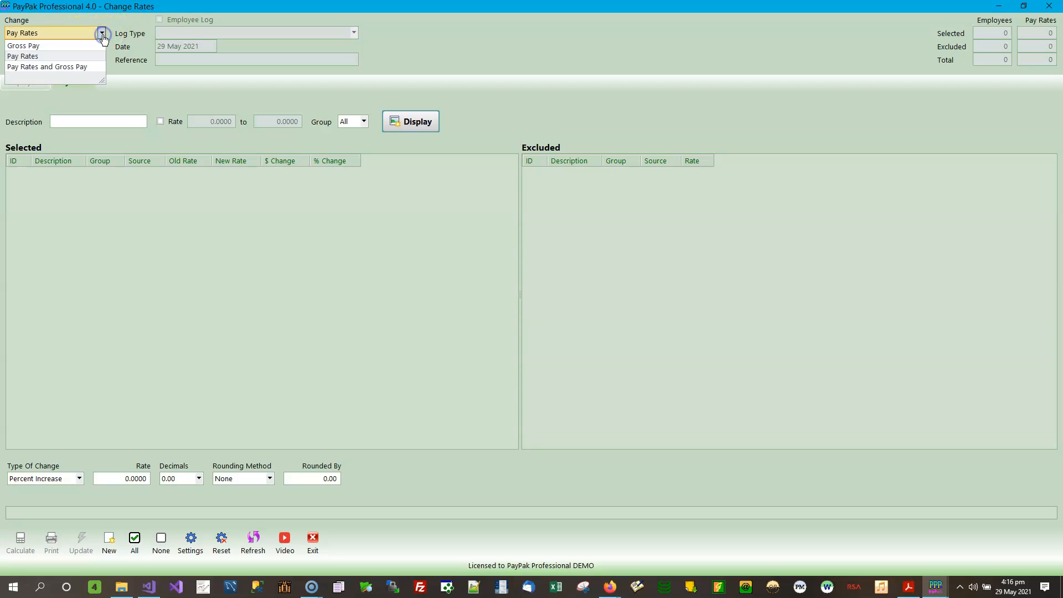
Select Pay Rates and Gross Pay as the item to change
{"action": "left_click", "coordinate": [81, 66]}
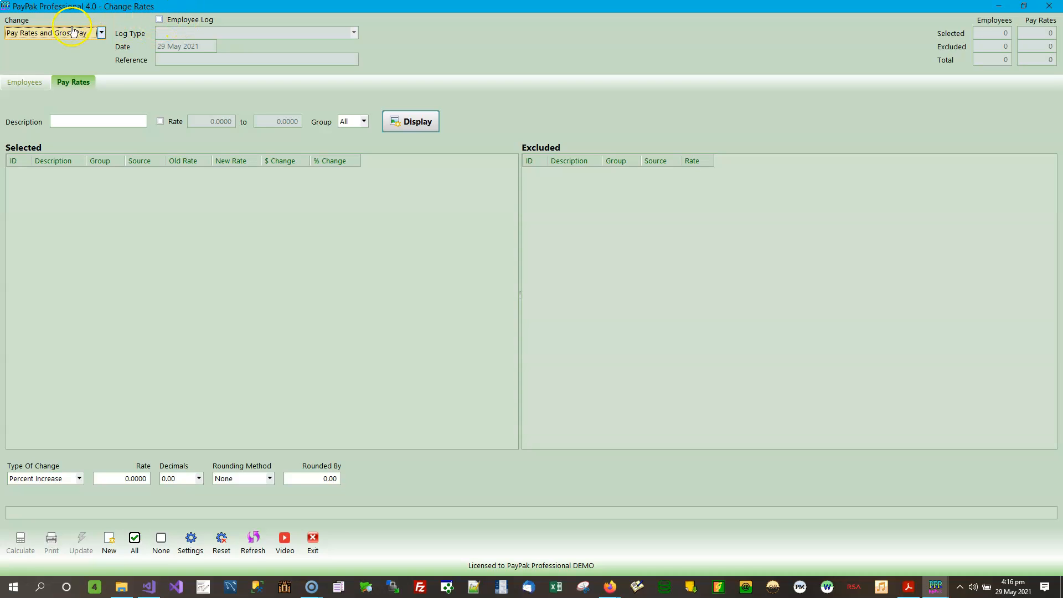
Enable employee logging and display the available log types
{"action": "left_click", "coordinate": [189, 21]}
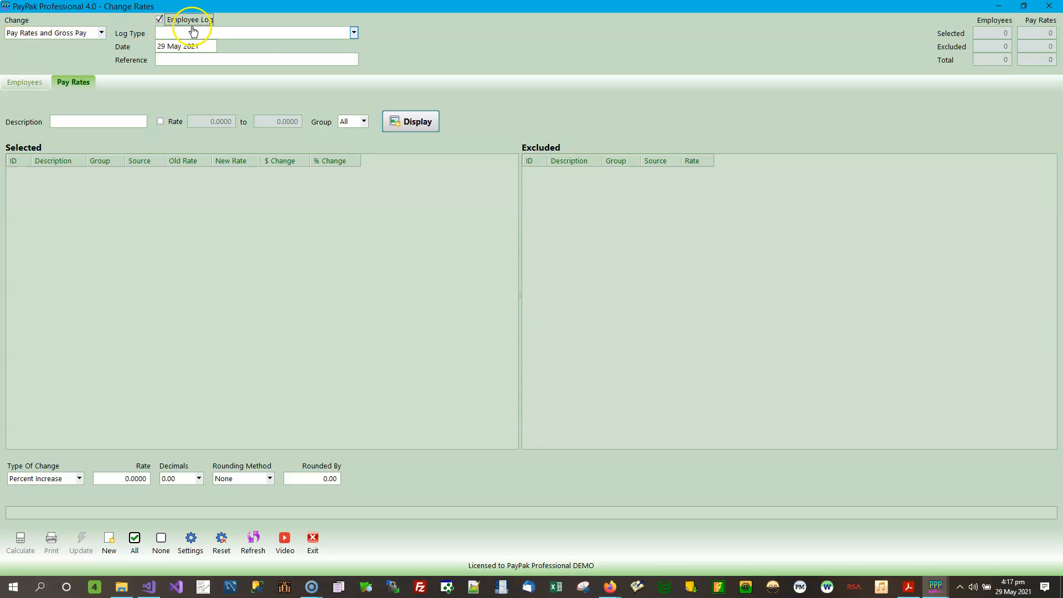
{"action": "left_click", "coordinate": [353, 34]}
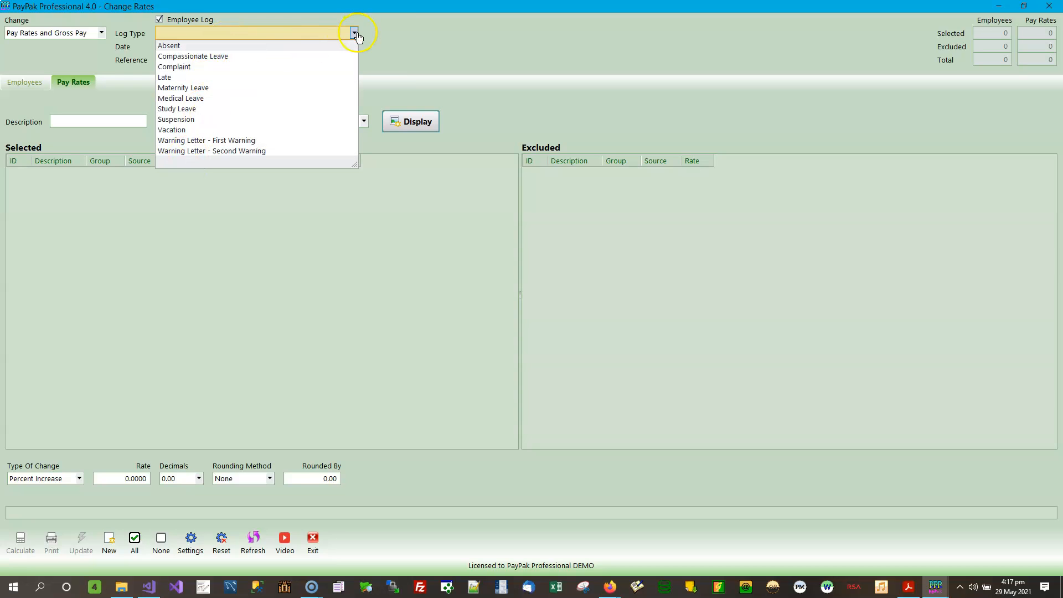
{"action": "left_click", "coordinate": [398, 30]}
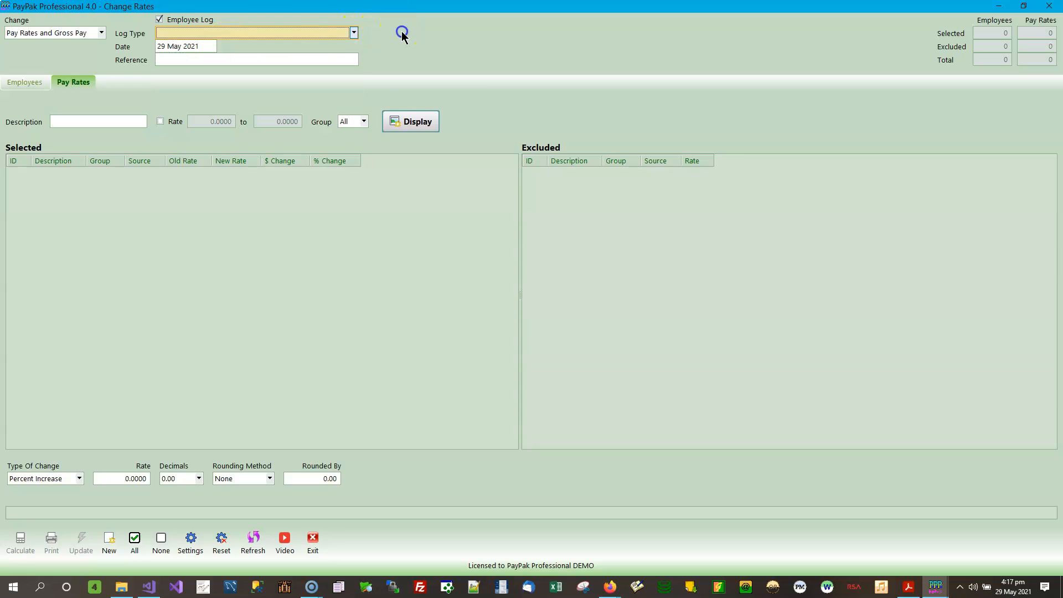
{"action": "left_click", "coordinate": [354, 33]}
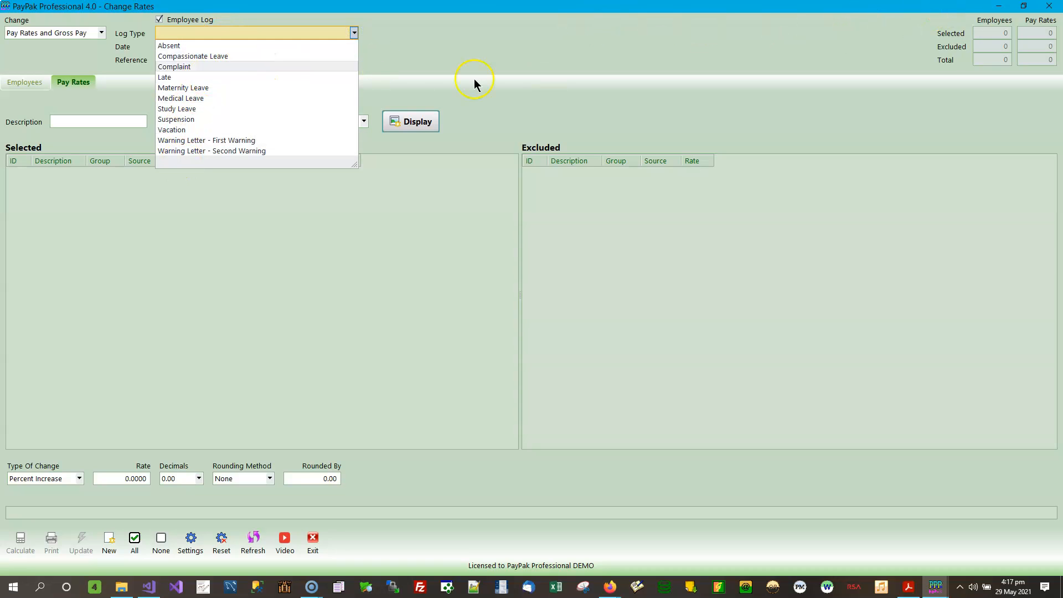
Minimize Change Rates and open the Log Types records under Records
{"action": "left_click", "coordinate": [1000, 8]}
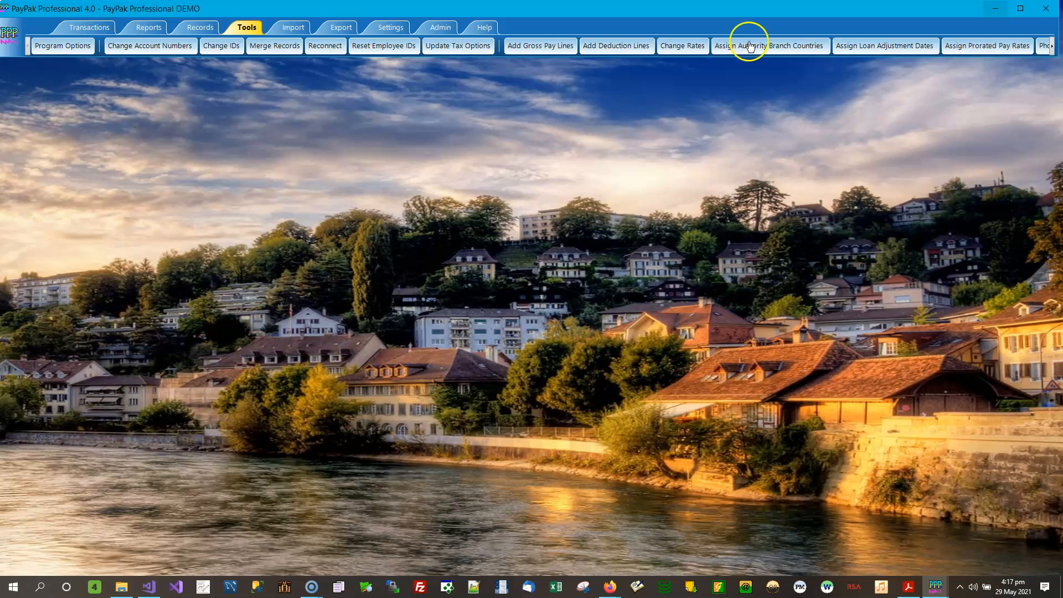
{"action": "left_click", "coordinate": [199, 27]}
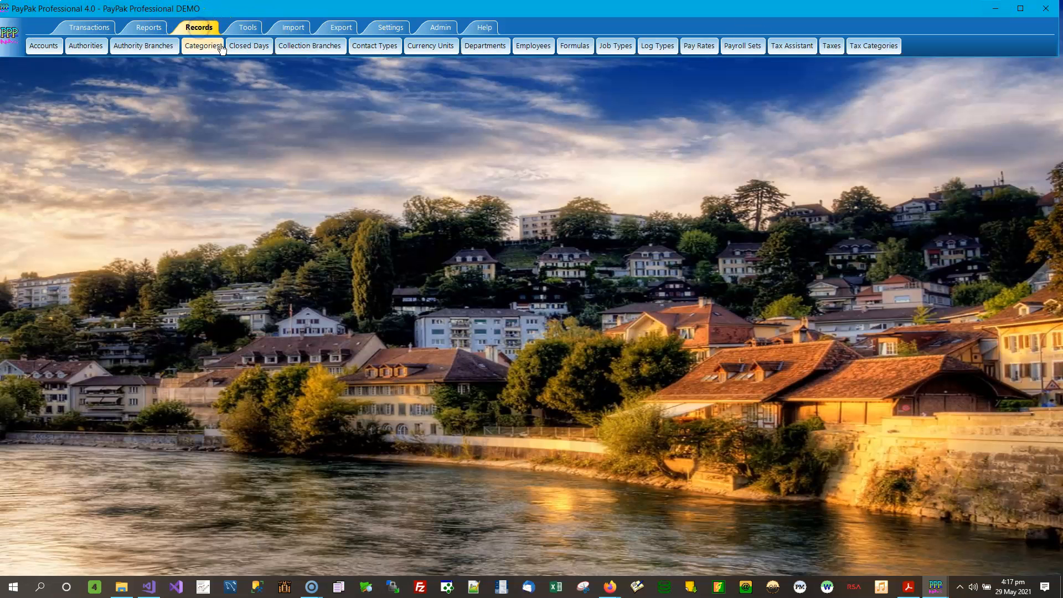
{"action": "left_click", "coordinate": [665, 46]}
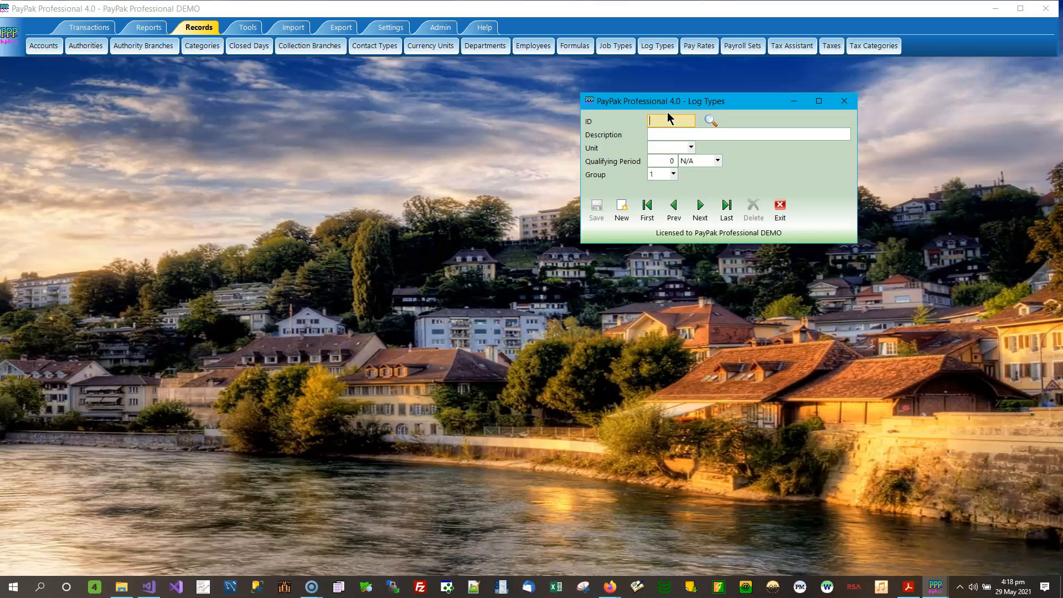
Save log type PAYINC, 'Pay Rate Increase', measured in Incidents
{"action": "type", "text": "PAYIN"}
{"action": "key", "text": "Tab"}
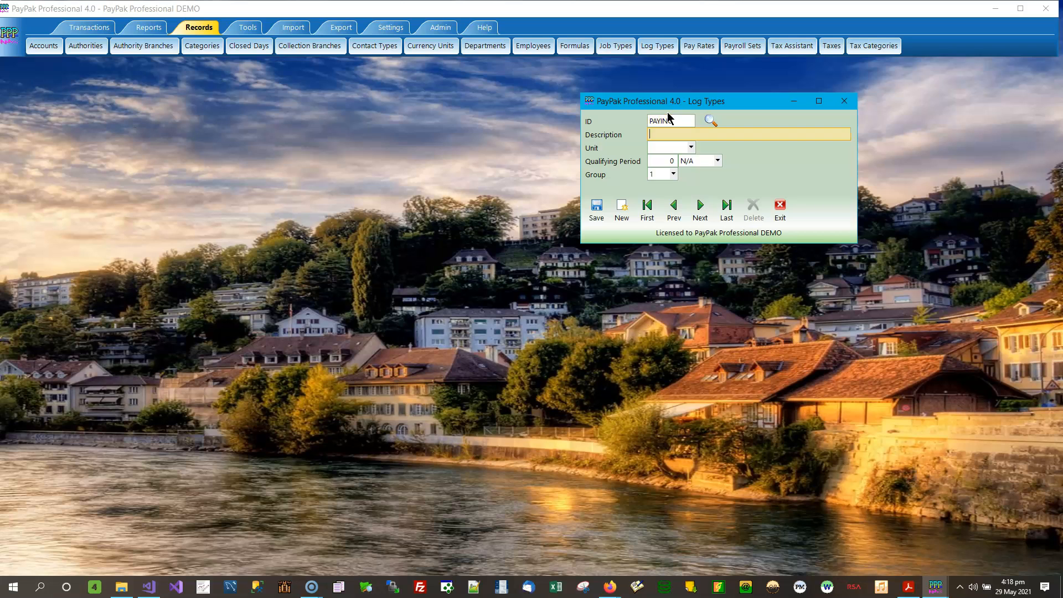
{"action": "type", "text": "Pay Rate Increase"}
{"action": "left_click", "coordinate": [691, 147]}
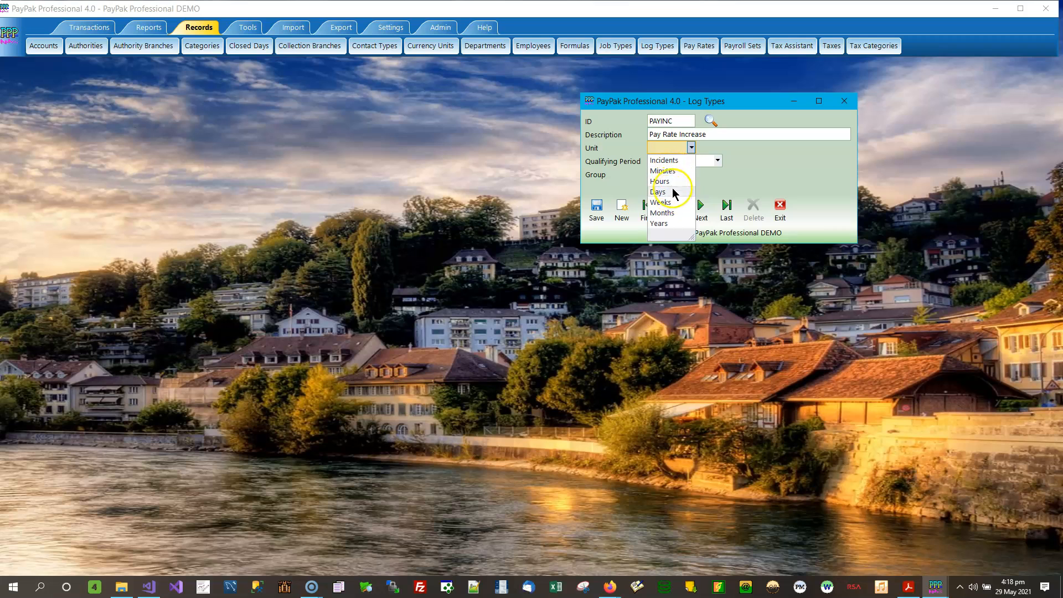
{"action": "left_click", "coordinate": [678, 161]}
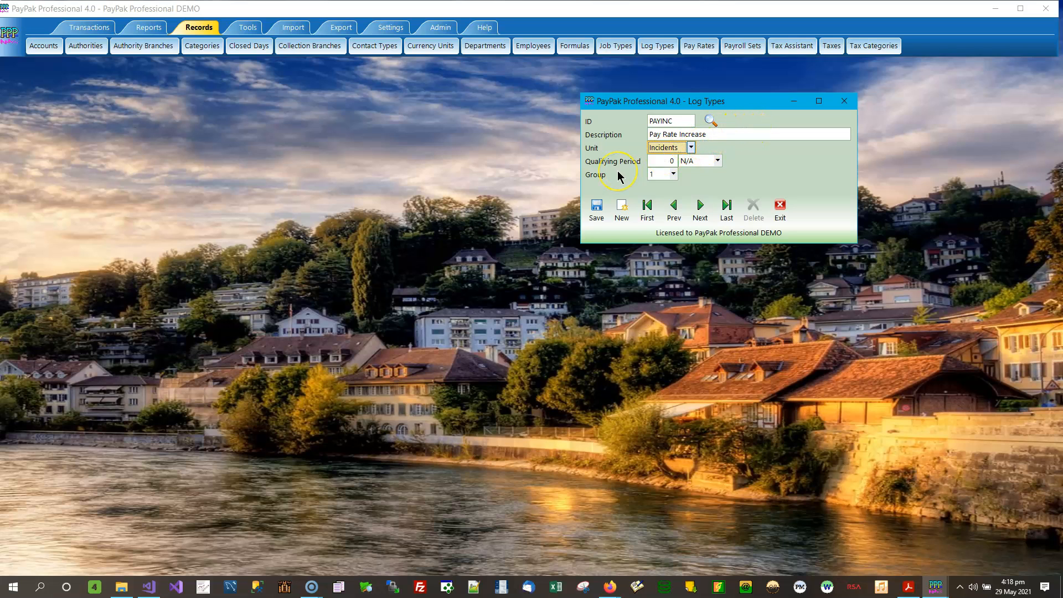
{"action": "left_click", "coordinate": [597, 209]}
Create and save log type PAYCUT, described as 'Pay Cut', measured in Incidents
{"action": "type", "text": "PAYCUT"}
{"action": "key", "text": "Tab"}
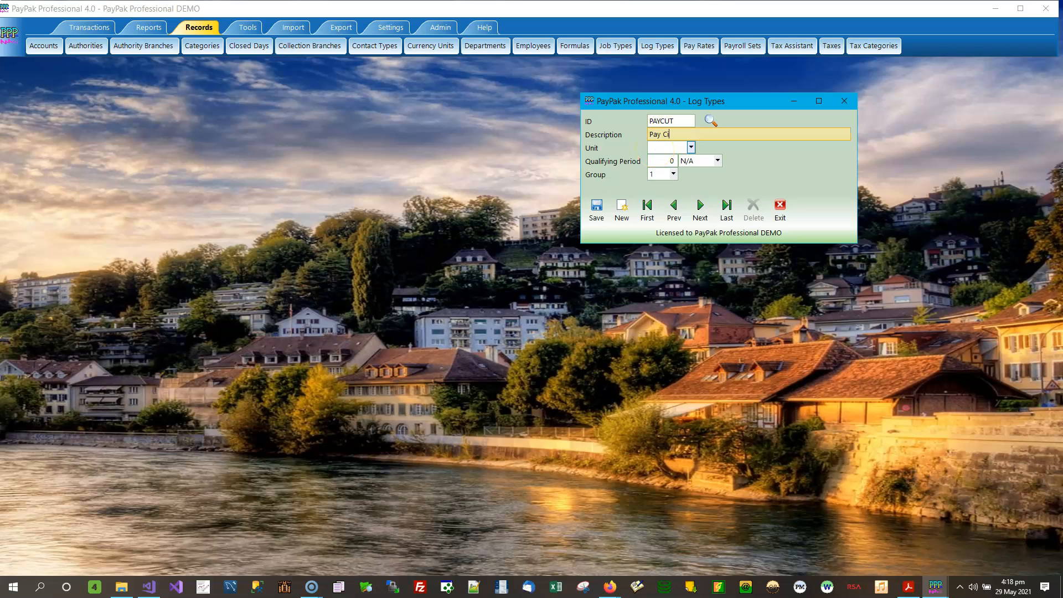
{"action": "left_click", "coordinate": [692, 148]}
{"action": "left_click", "coordinate": [685, 160]}
{"action": "left_click", "coordinate": [597, 210]}
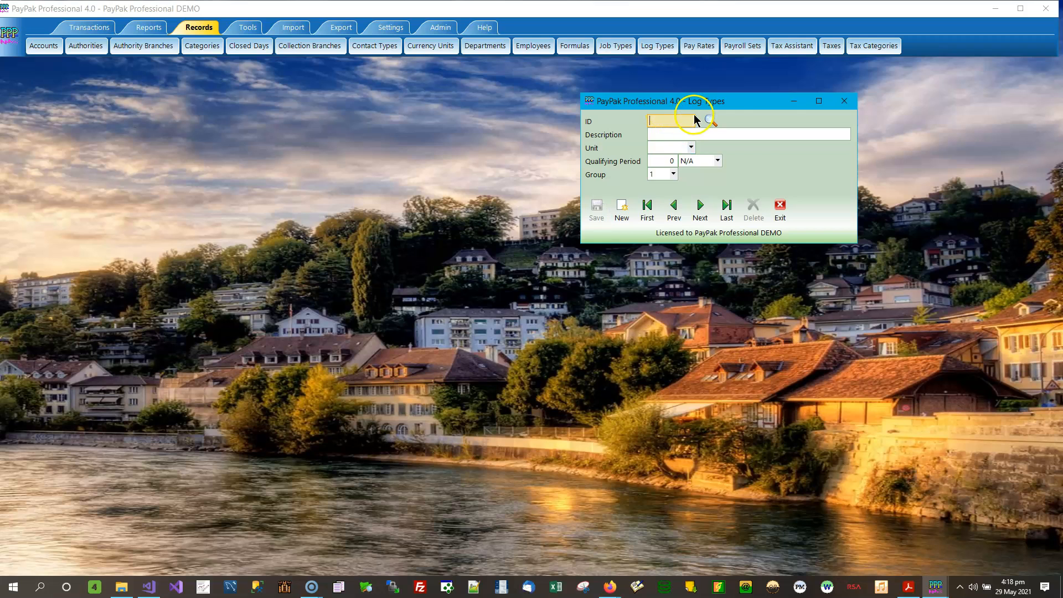
Close Log Types, return to the Change Rates window and drop down its Log Type list
{"action": "left_click", "coordinate": [852, 103]}
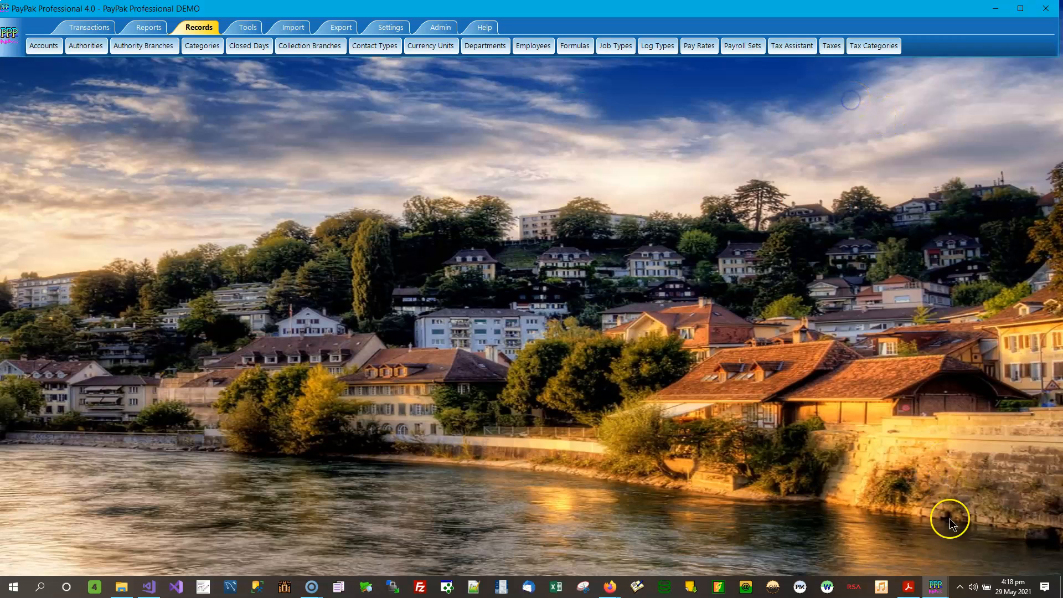
{"action": "mouse_move", "coordinate": [940, 589]}
{"action": "left_click", "coordinate": [999, 538]}
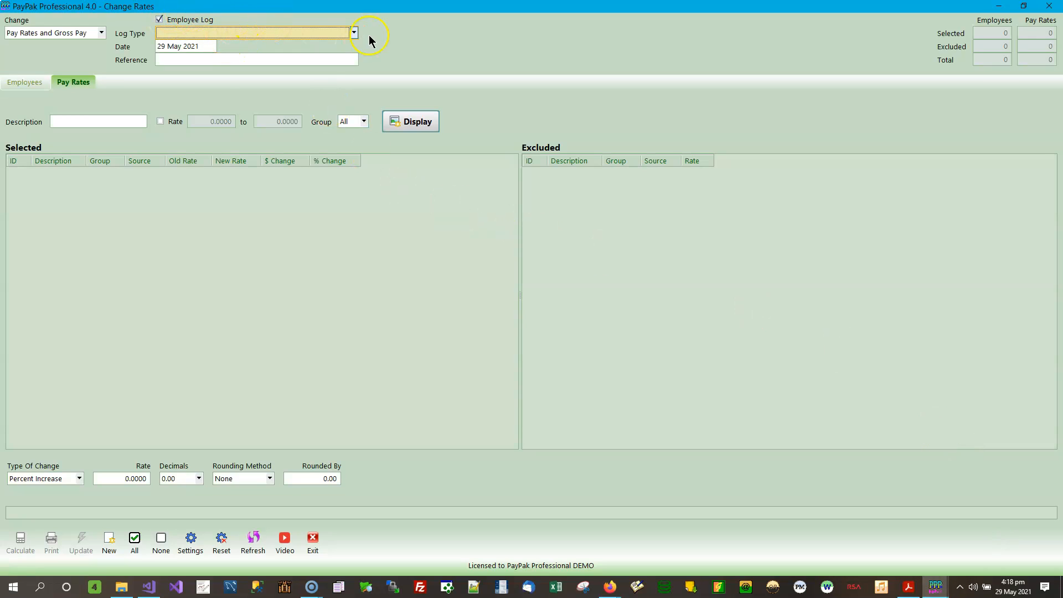
{"action": "left_click", "coordinate": [354, 32]}
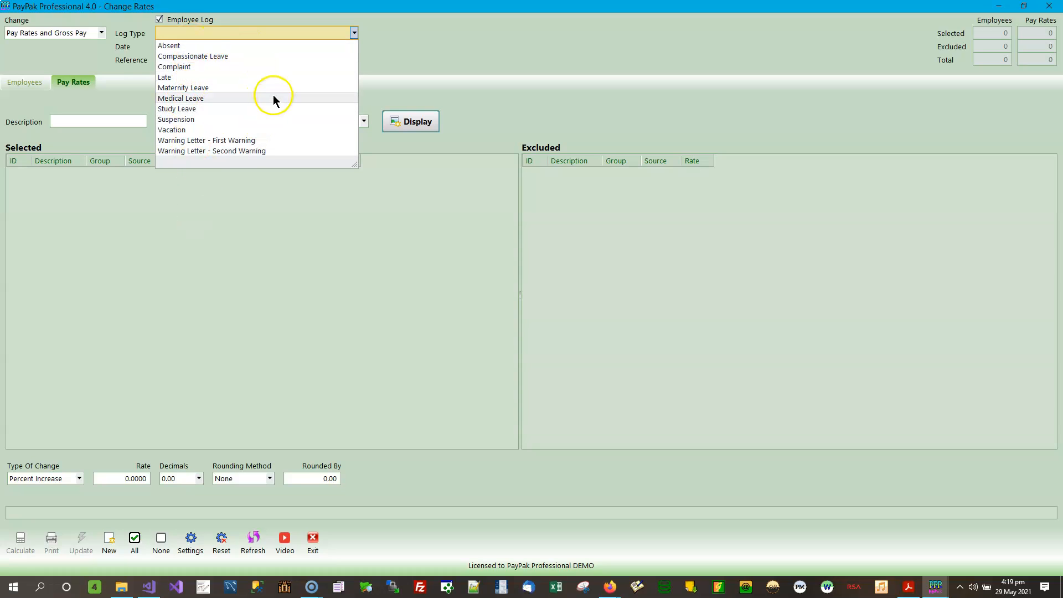
Refresh the lists and set the Log Type to Pay Rate Increase
{"action": "left_click", "coordinate": [256, 545]}
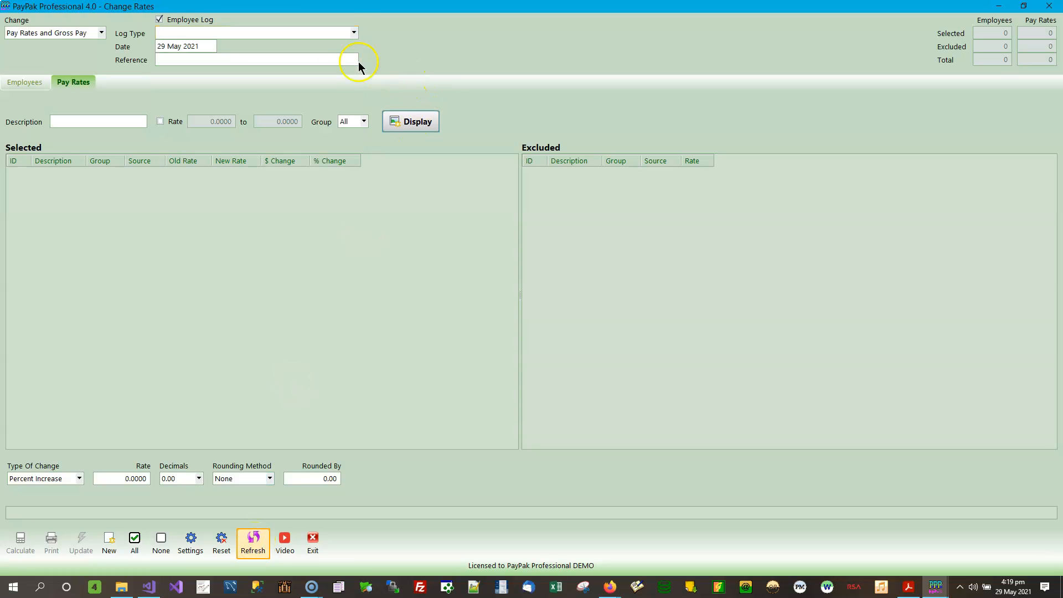
{"action": "left_click", "coordinate": [354, 34]}
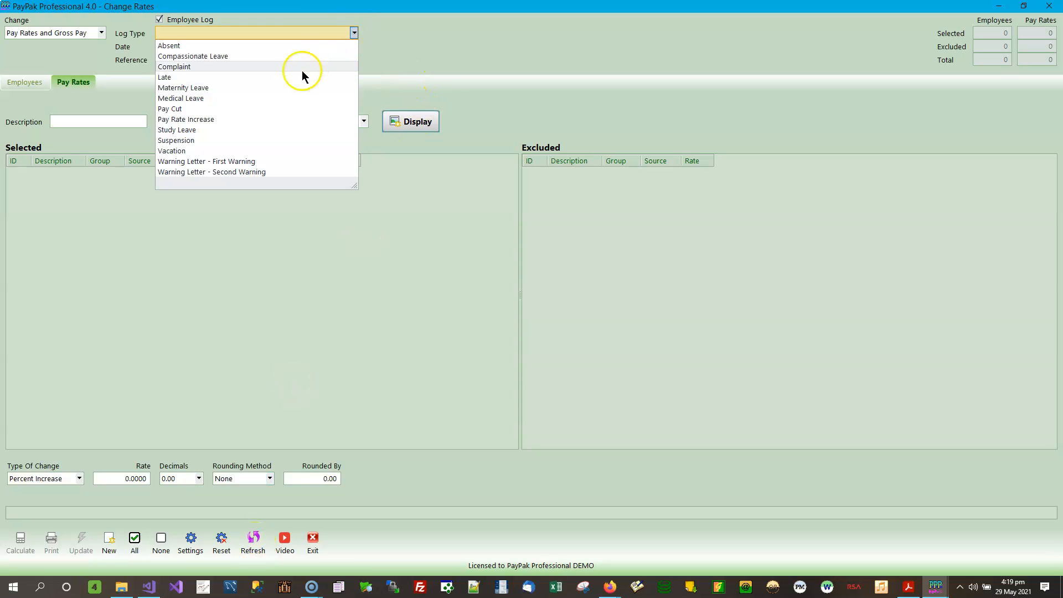
{"action": "left_click", "coordinate": [204, 124]}
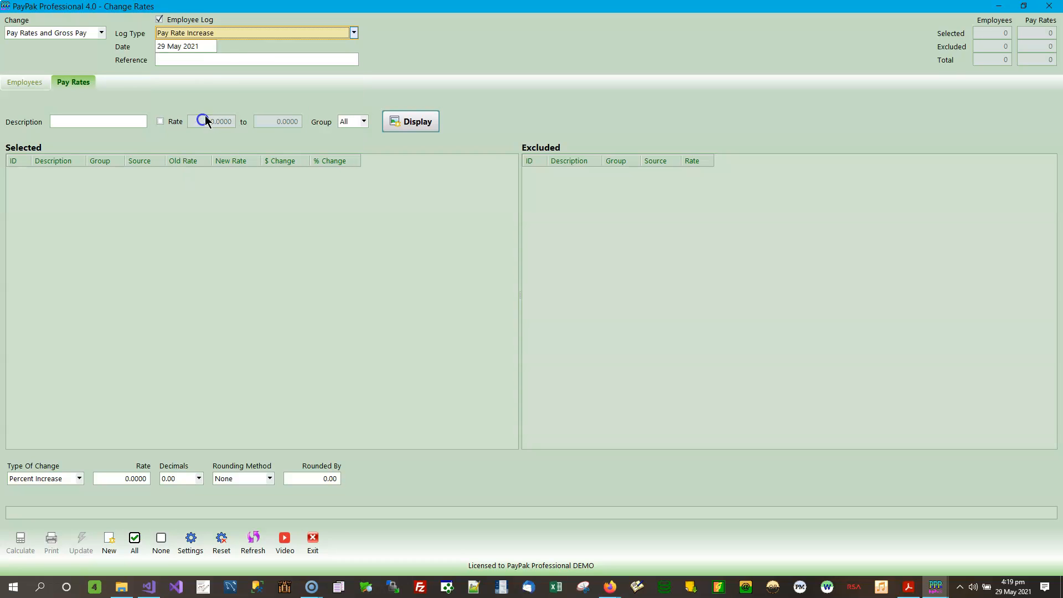
Keep the 29 May 2021 date and enter the reference '10% Pay Increase'
{"action": "left_click", "coordinate": [202, 46]}
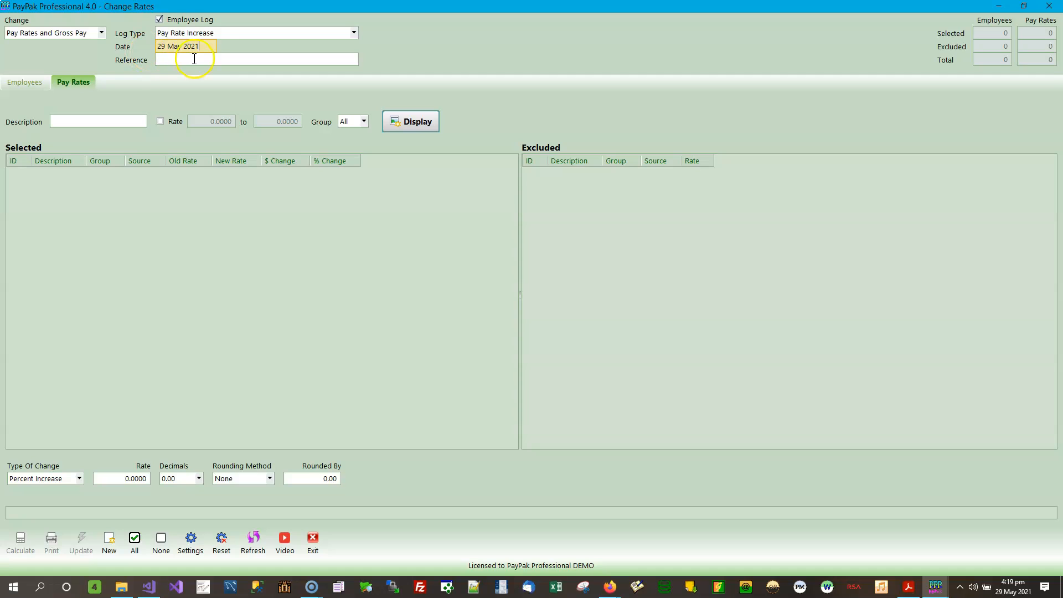
{"action": "left_click", "coordinate": [202, 46]}
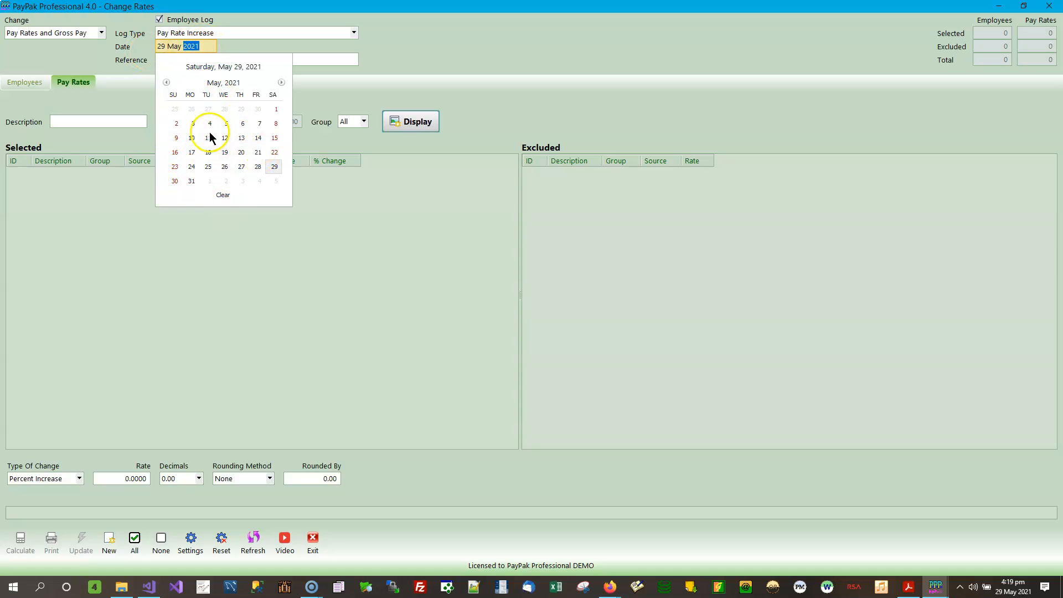
{"action": "left_click", "coordinate": [254, 41]}
{"action": "left_click", "coordinate": [170, 60]}
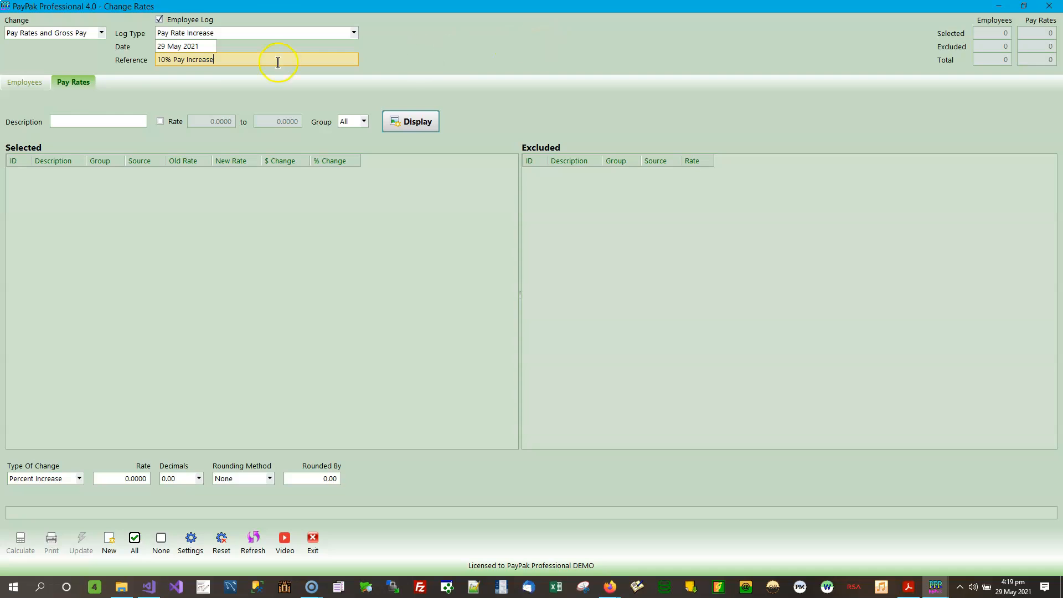
{"action": "left_click", "coordinate": [29, 83]}
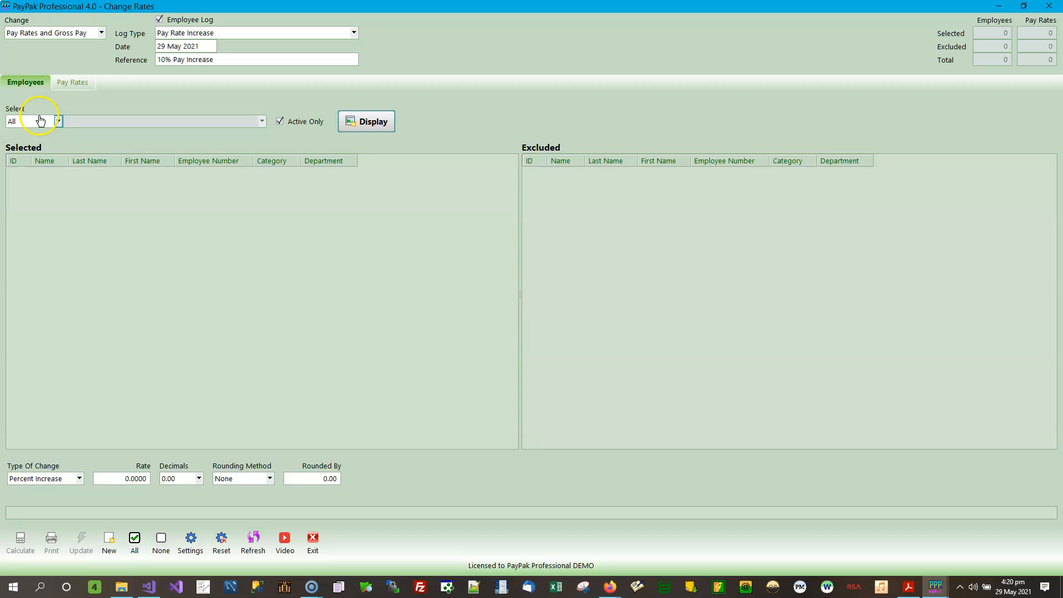
Filter employees by category and preview the Barman, Chef and Cook employees
{"action": "left_click", "coordinate": [59, 121]}
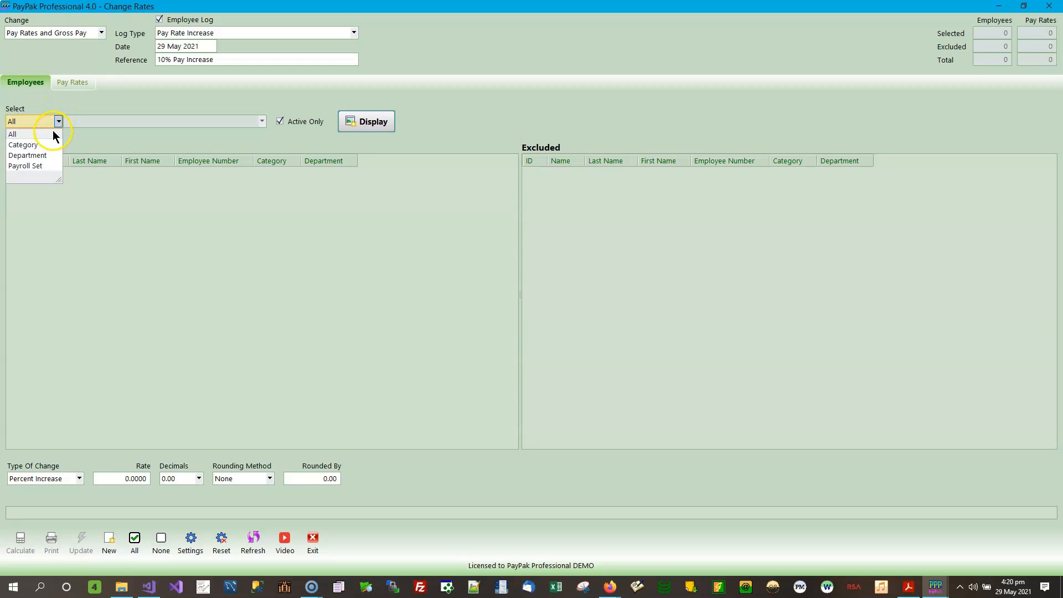
{"action": "left_click", "coordinate": [51, 145]}
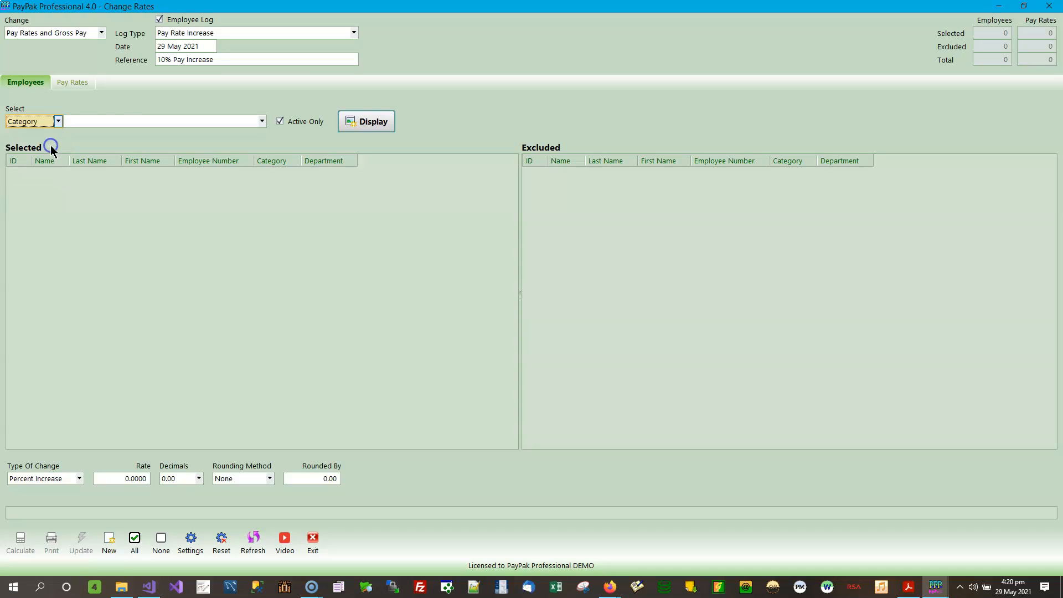
{"action": "left_click", "coordinate": [262, 121]}
{"action": "left_click", "coordinate": [208, 169]}
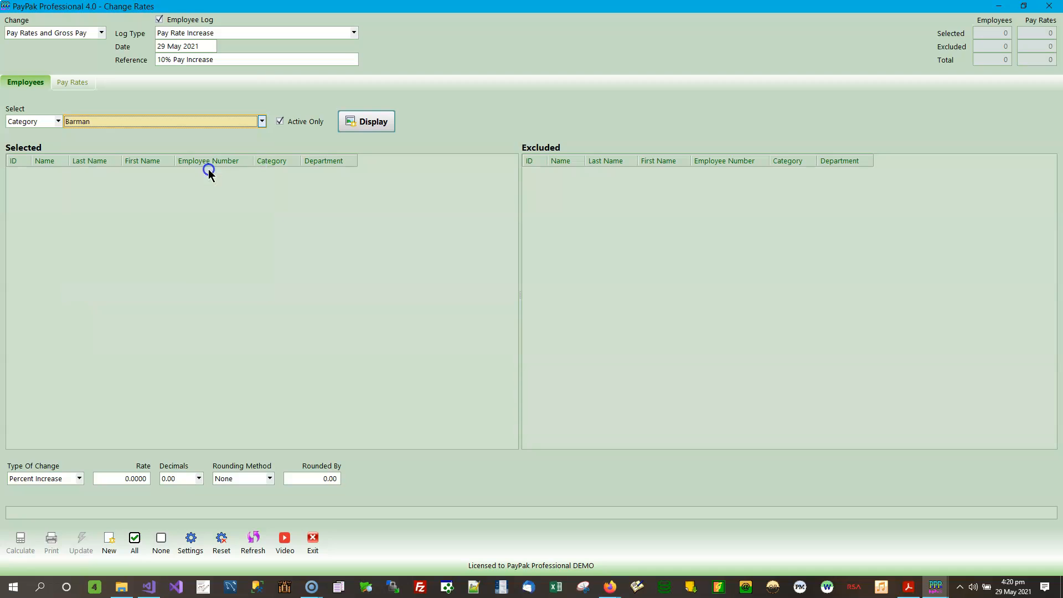
{"action": "left_click", "coordinate": [389, 127]}
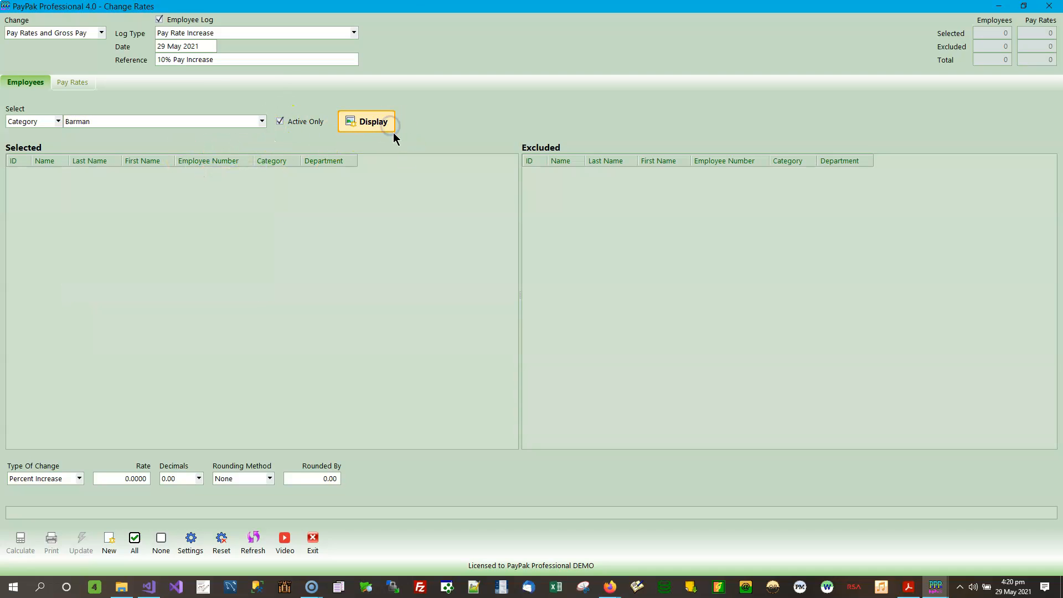
{"action": "left_click", "coordinate": [251, 127]}
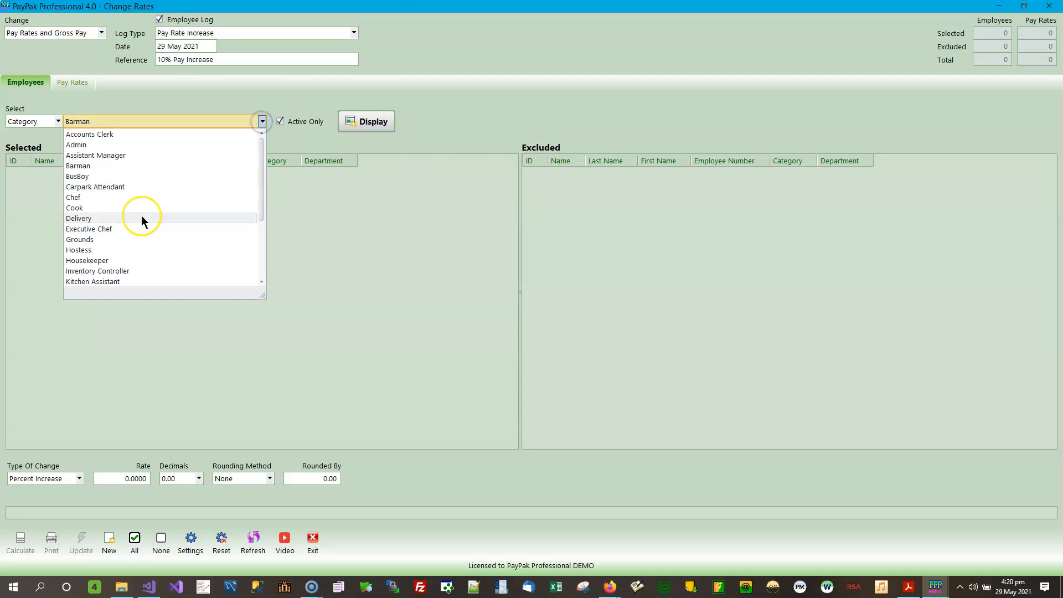
{"action": "left_click", "coordinate": [132, 198]}
{"action": "left_click", "coordinate": [382, 121]}
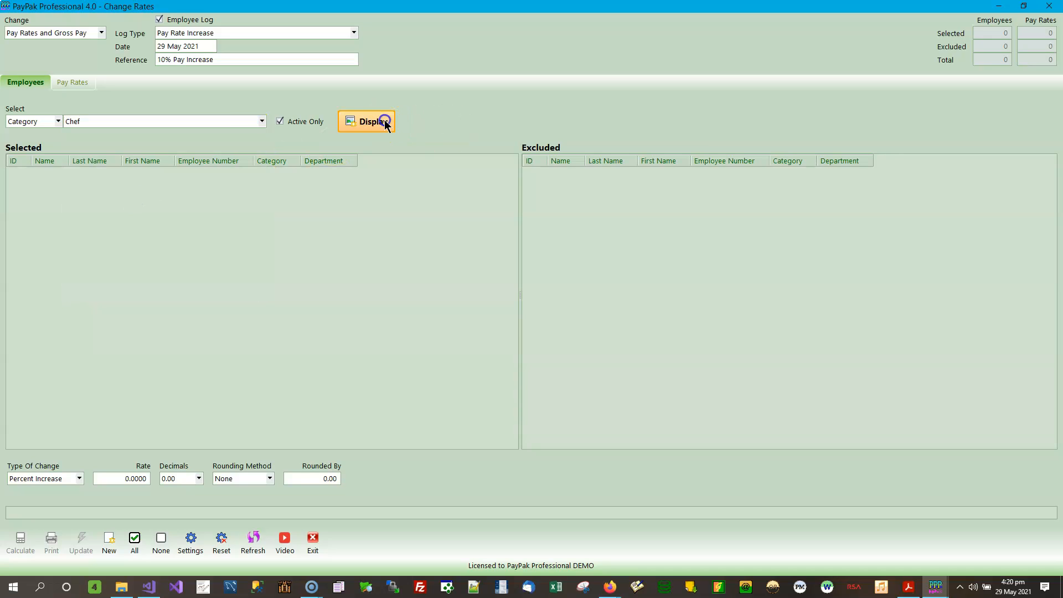
{"action": "left_click", "coordinate": [245, 123]}
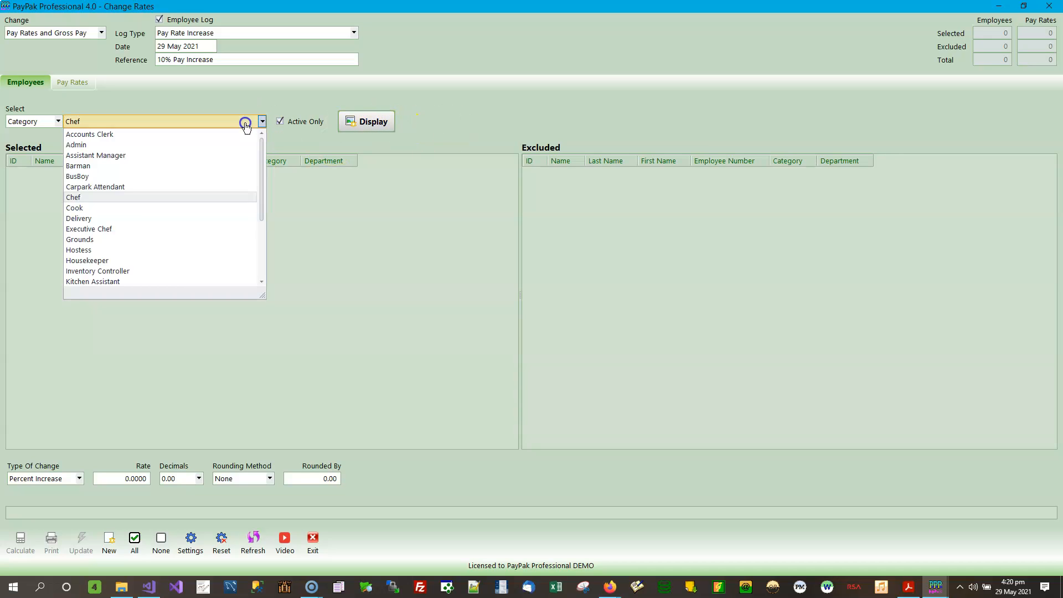
{"action": "left_click", "coordinate": [110, 208]}
{"action": "left_click", "coordinate": [376, 120]}
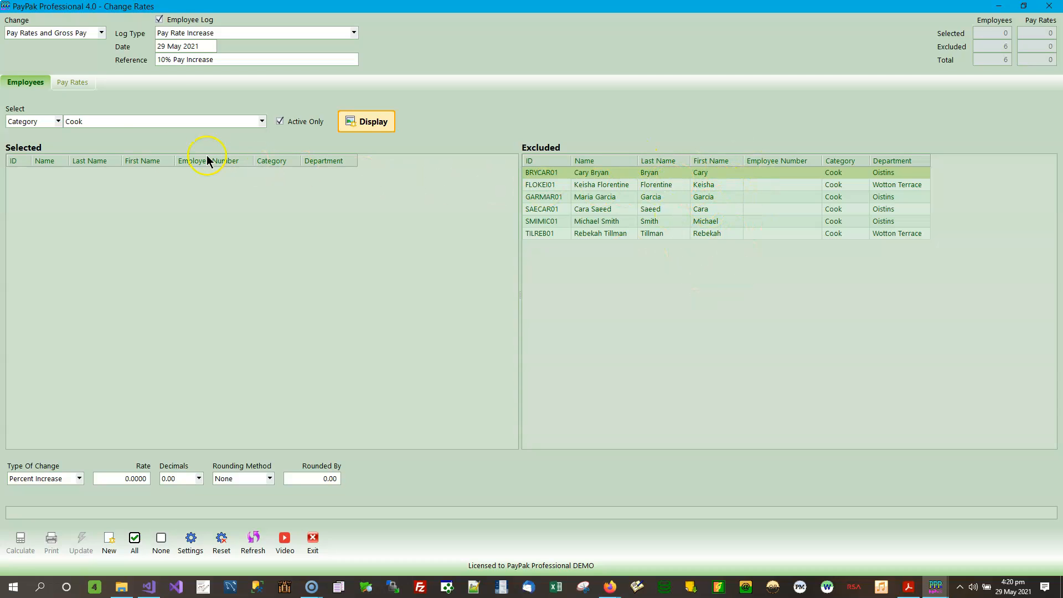
Filter employees by department and display the Wotton Terrace employees
{"action": "left_click", "coordinate": [65, 123]}
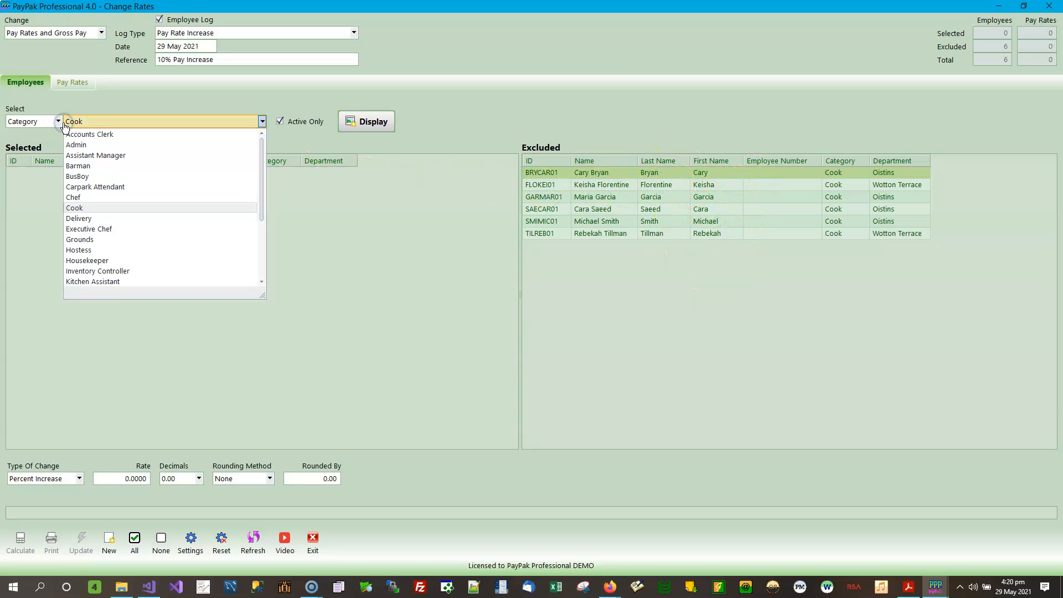
{"action": "left_click", "coordinate": [58, 122]}
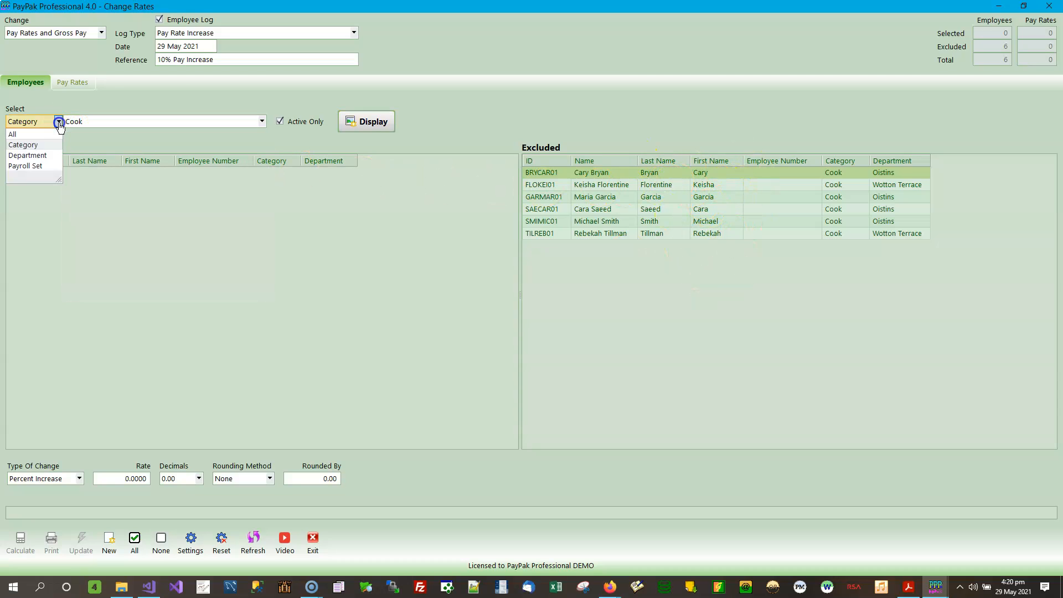
{"action": "left_click", "coordinate": [42, 156]}
{"action": "left_click", "coordinate": [193, 123]}
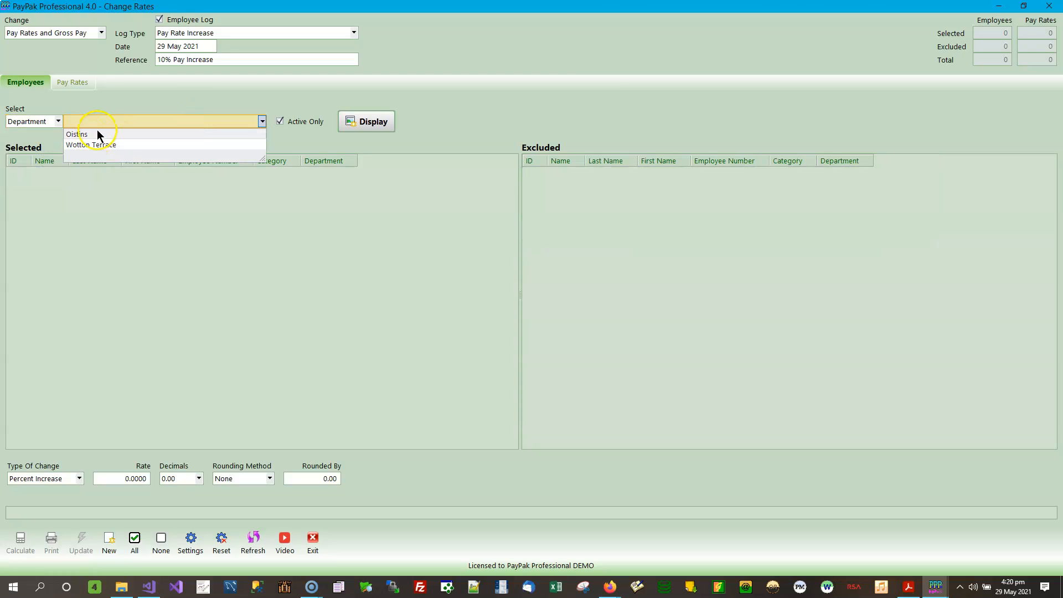
{"action": "left_click", "coordinate": [99, 145]}
{"action": "left_click", "coordinate": [376, 122]}
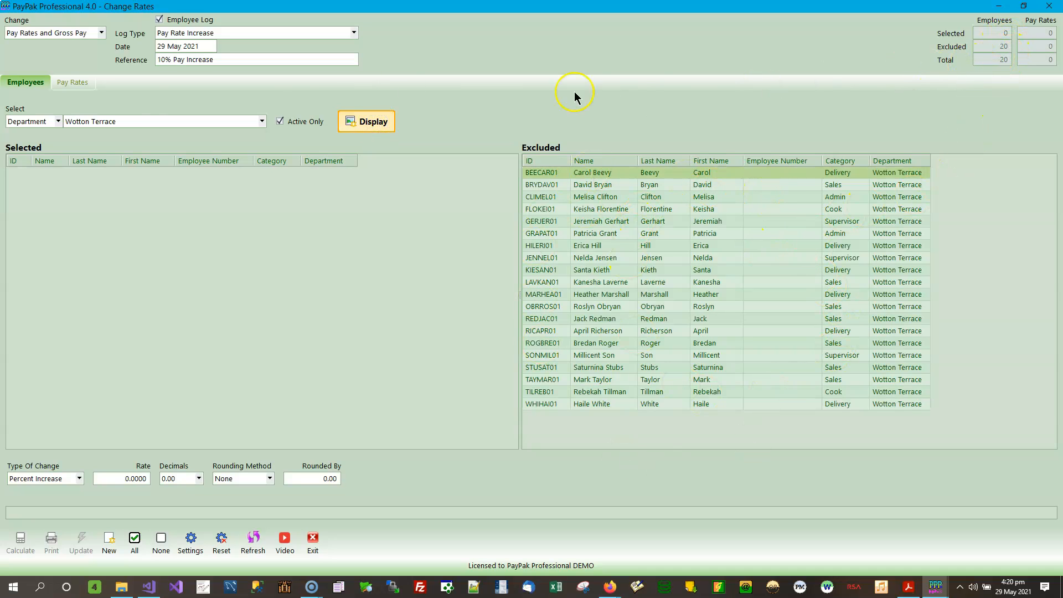
Display the Monthly Payroll Oistins payroll set, then switch the employee filter to All
{"action": "left_click", "coordinate": [58, 122]}
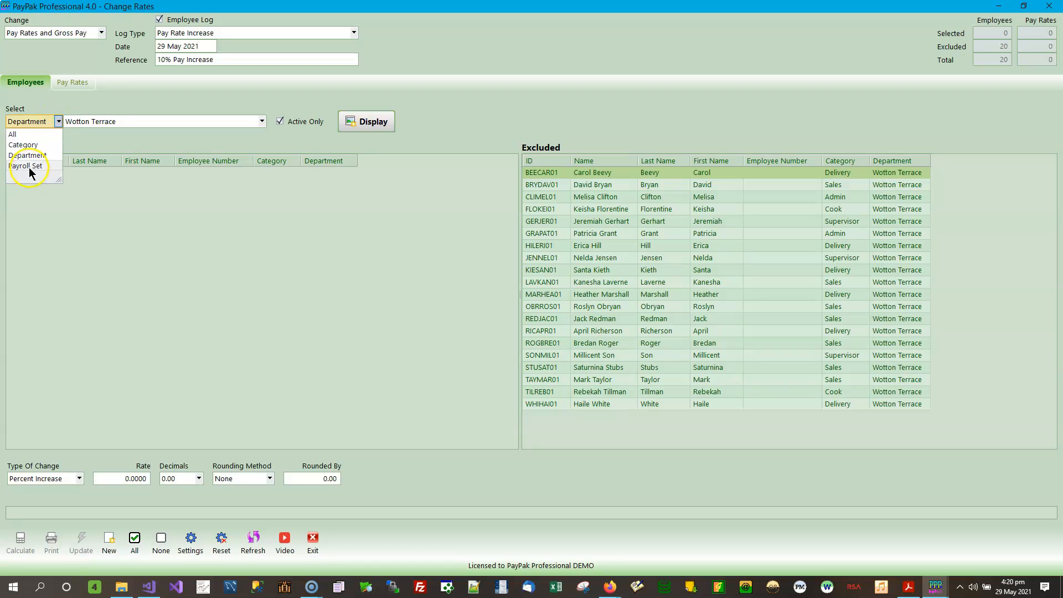
{"action": "left_click", "coordinate": [28, 168]}
{"action": "left_click", "coordinate": [83, 121]}
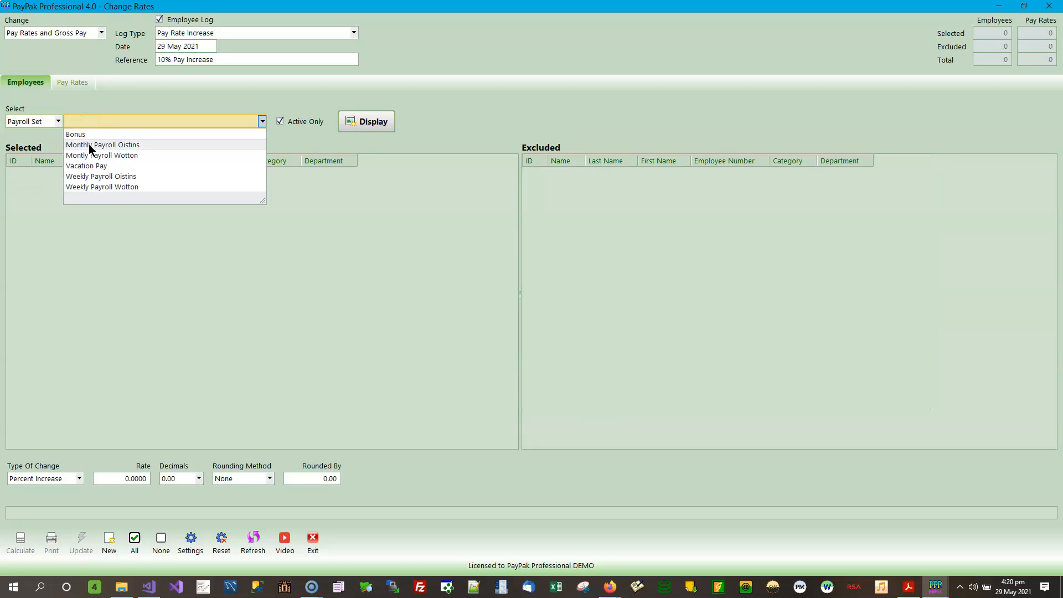
{"action": "left_click", "coordinate": [88, 144]}
{"action": "left_click", "coordinate": [363, 123]}
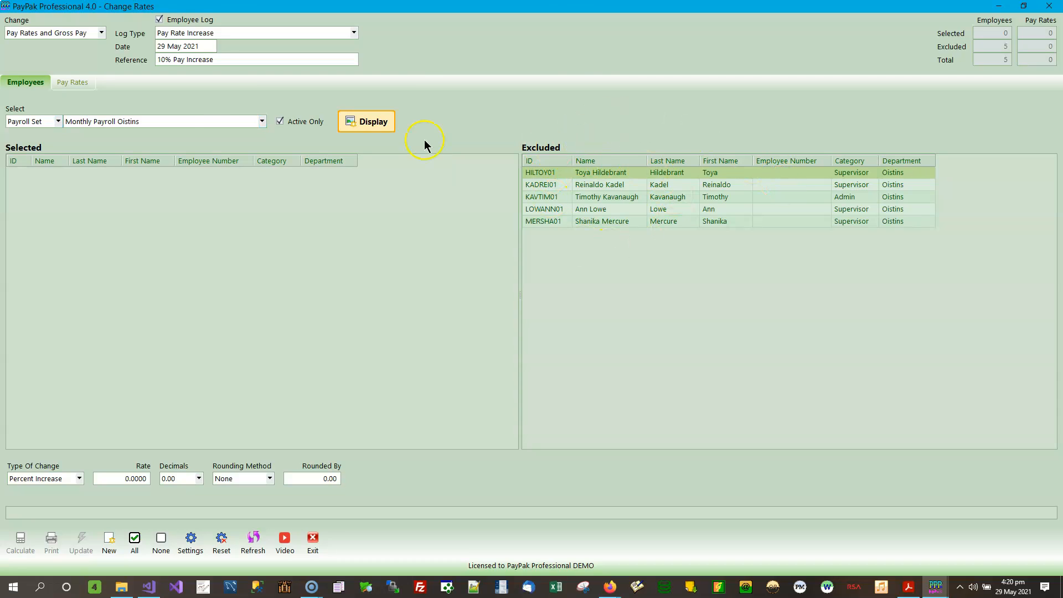
{"action": "left_click", "coordinate": [58, 121]}
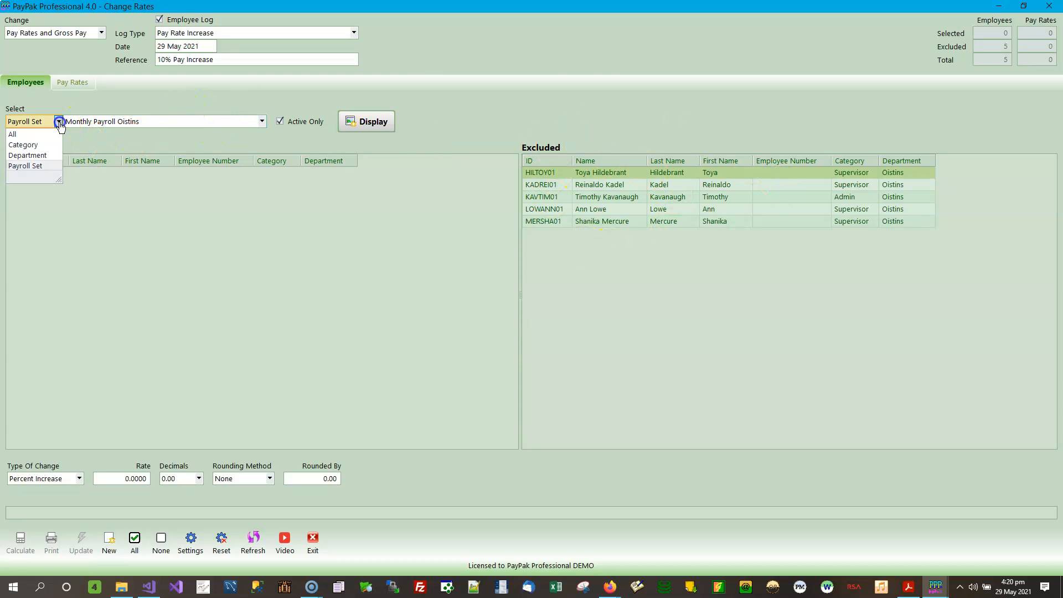
{"action": "left_click", "coordinate": [37, 135]}
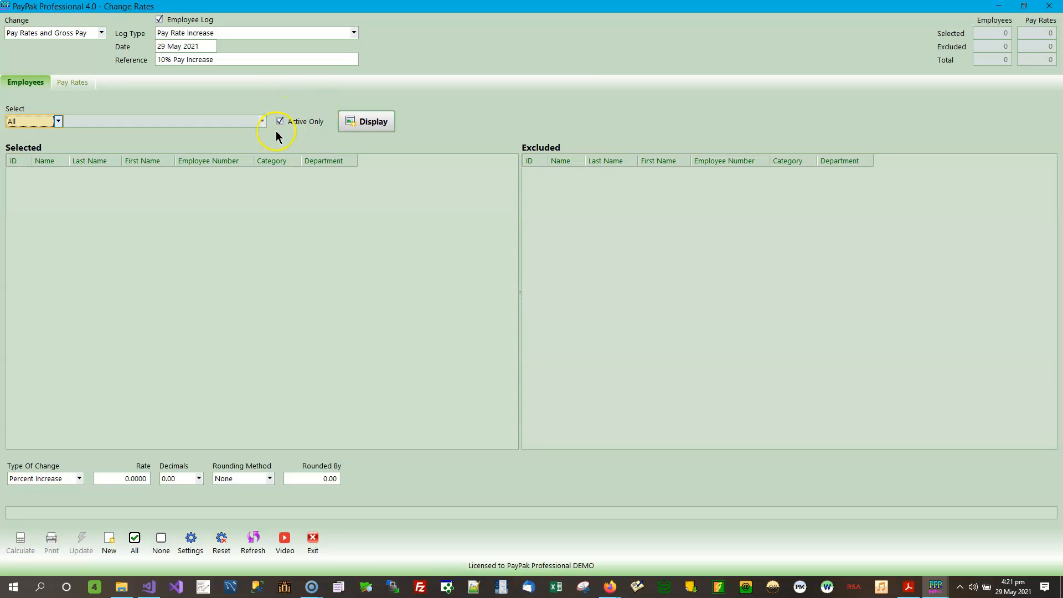
Display all 40 active employees and include six of them in the Selected list
{"action": "left_click", "coordinate": [371, 119]}
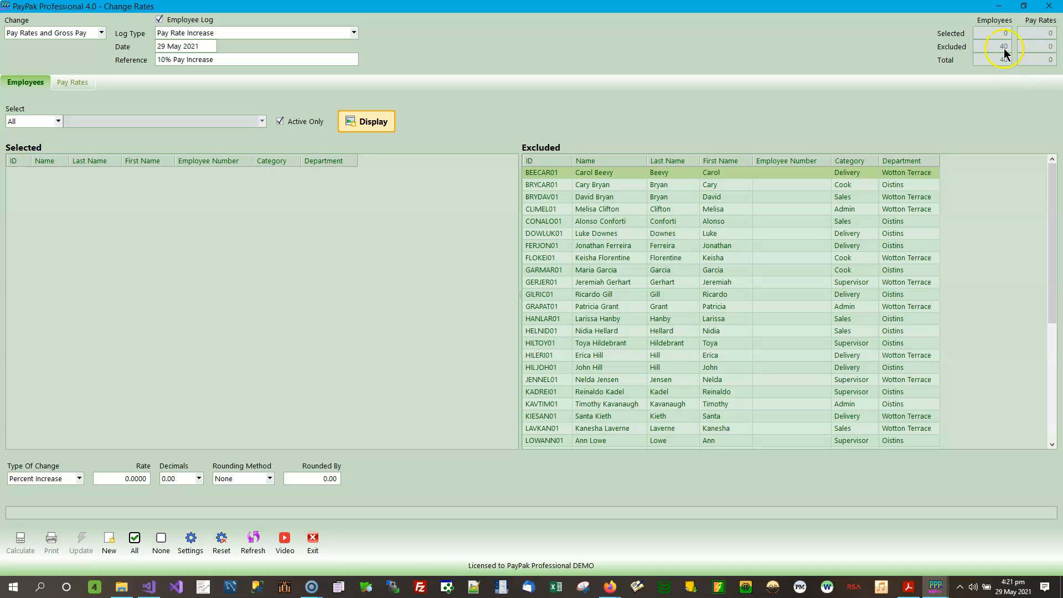
{"action": "mouse_move", "coordinate": [1054, 190]}
{"action": "left_mouse_down"}
{"action": "mouse_move", "coordinate": [1053, 382]}
{"action": "mouse_move", "coordinate": [1056, 180]}
{"action": "left_mouse_up"}
{"action": "double_click", "coordinate": [617, 212]}
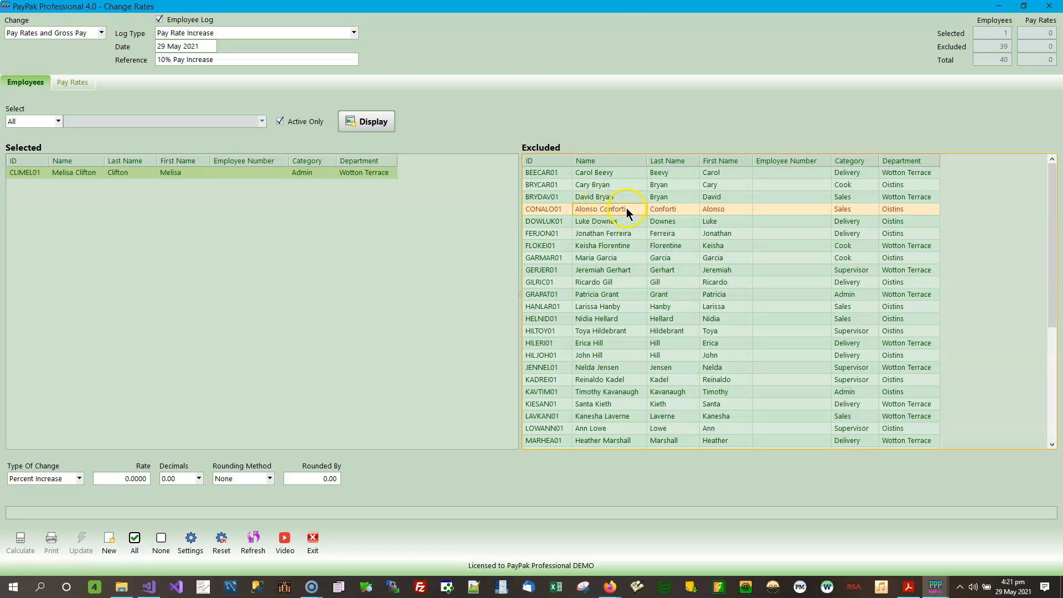
{"action": "double_click", "coordinate": [622, 211]}
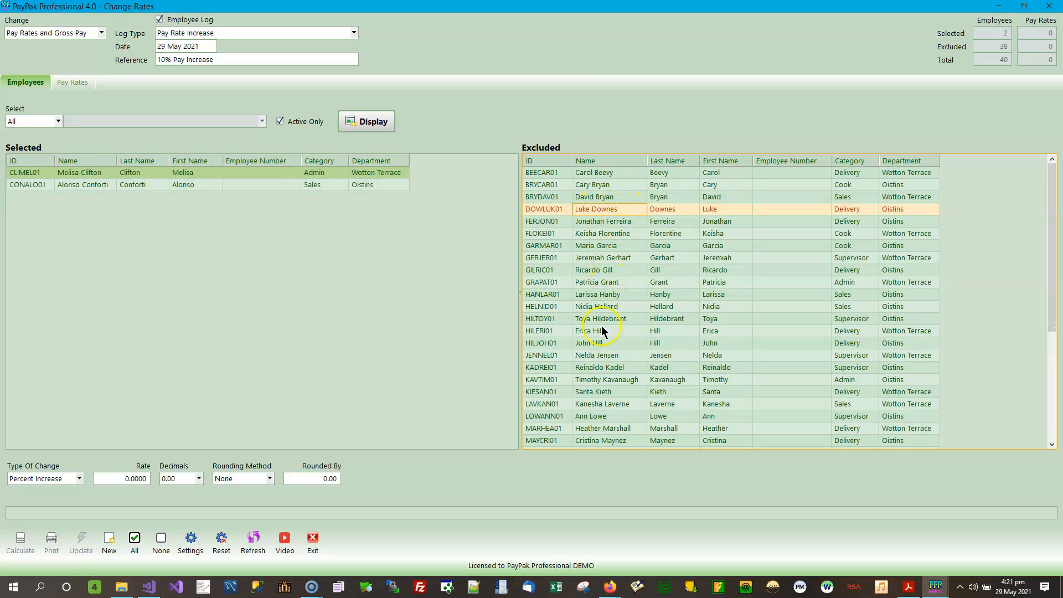
{"action": "double_click", "coordinate": [606, 295]}
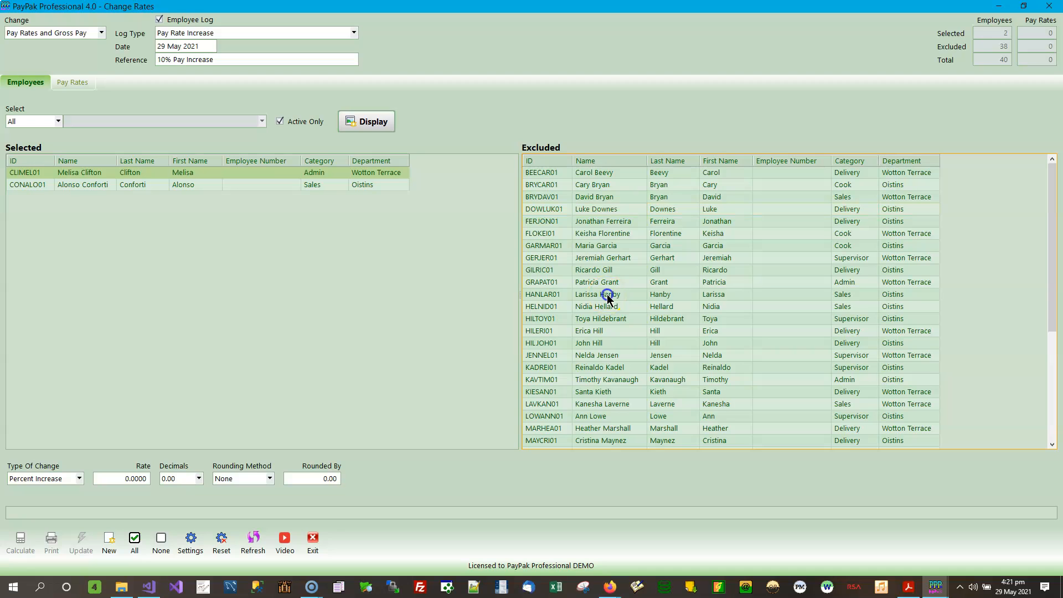
{"action": "left_click", "coordinate": [625, 234]}
{"action": "double_click", "coordinate": [625, 234]}
{"action": "double_click", "coordinate": [623, 306]}
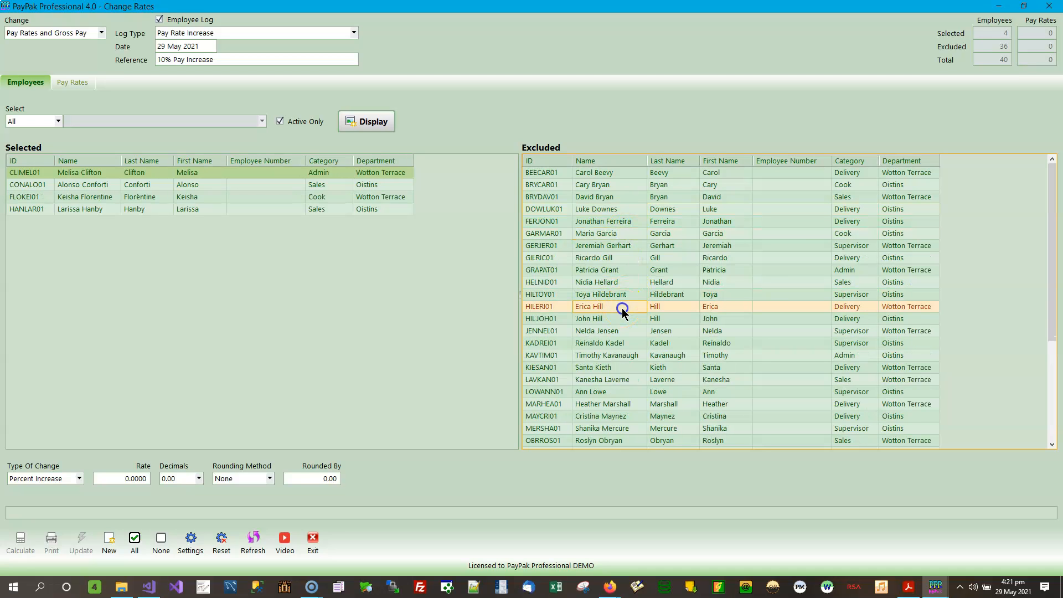
{"action": "left_click", "coordinate": [623, 210]}
{"action": "double_click", "coordinate": [623, 210]}
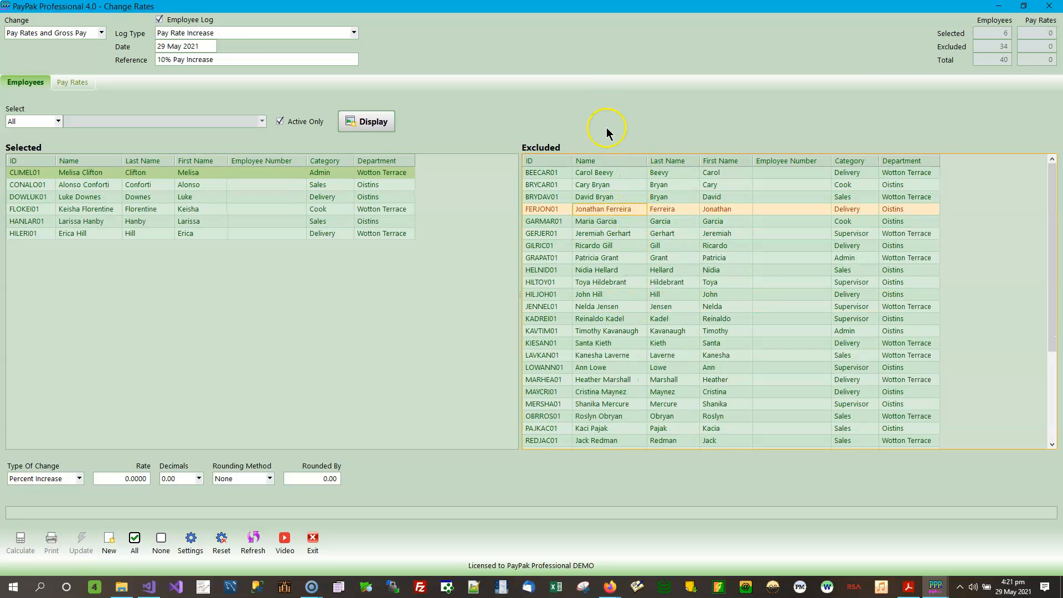
Return the Oistins delivery, Oistins sales and admin employees to the Excluded list
{"action": "double_click", "coordinate": [84, 200]}
{"action": "left_click", "coordinate": [92, 184]}
{"action": "double_click", "coordinate": [93, 184]}
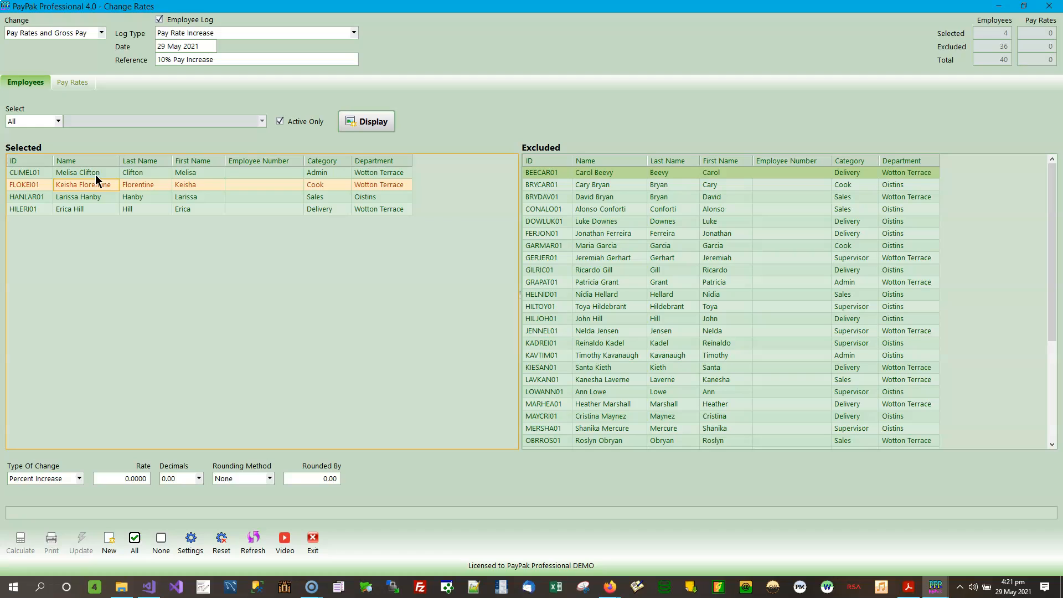
{"action": "double_click", "coordinate": [91, 173]}
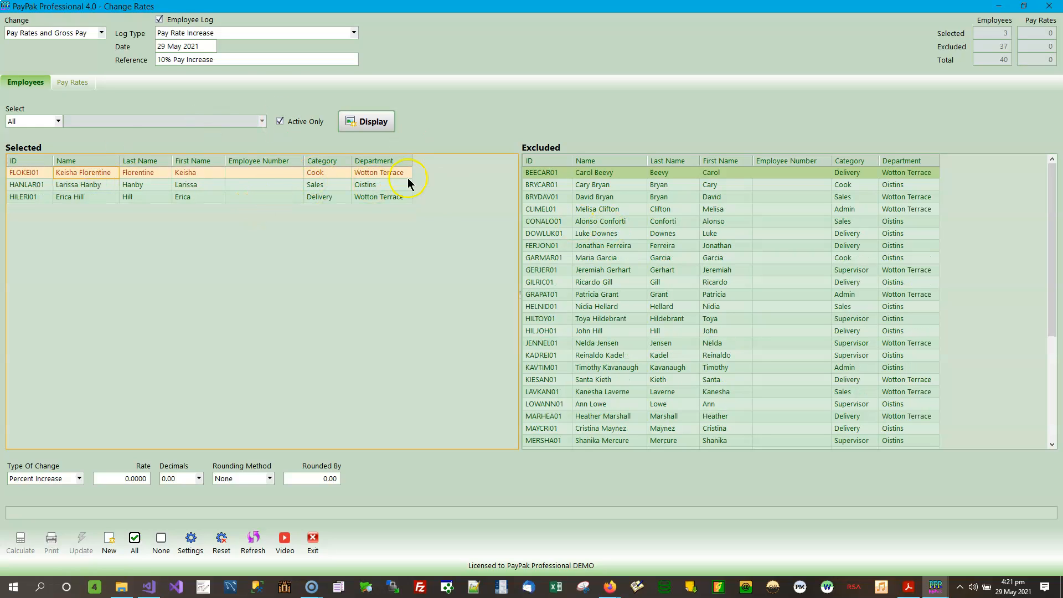
Reset to no employees selected, then sort Excluded by name, category and department, including several employees
{"action": "left_click", "coordinate": [134, 542]}
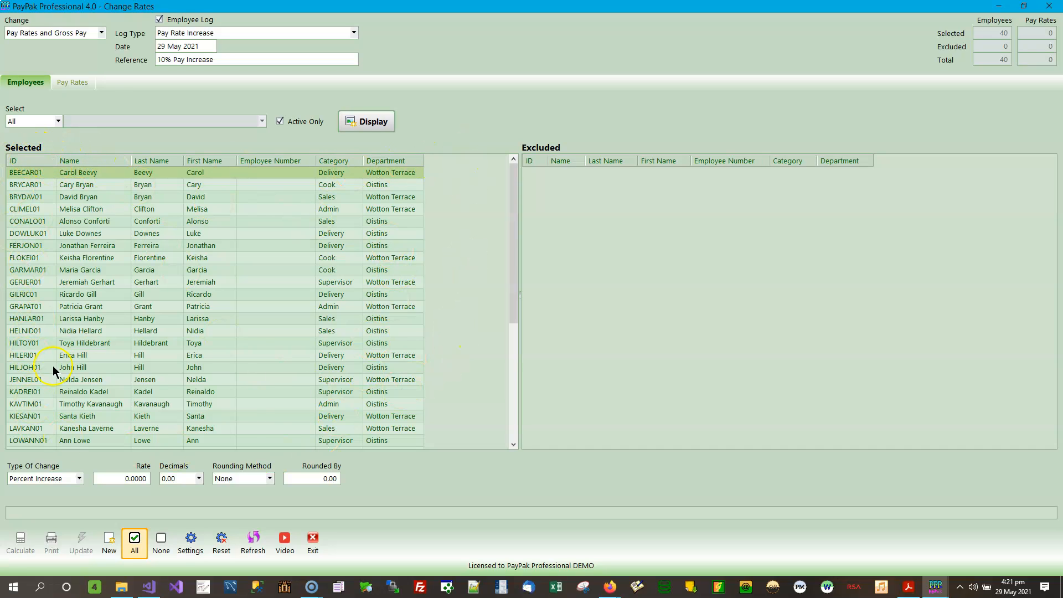
{"action": "left_click", "coordinate": [161, 541]}
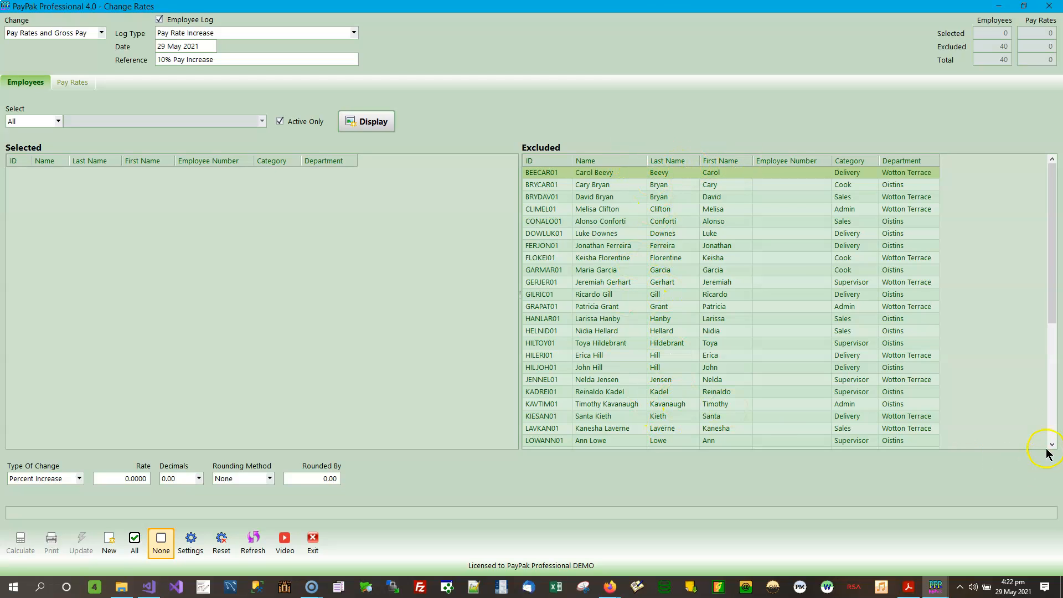
{"action": "left_click_drag", "start_coordinate": [1051, 247], "coordinate": [1047, 204]}
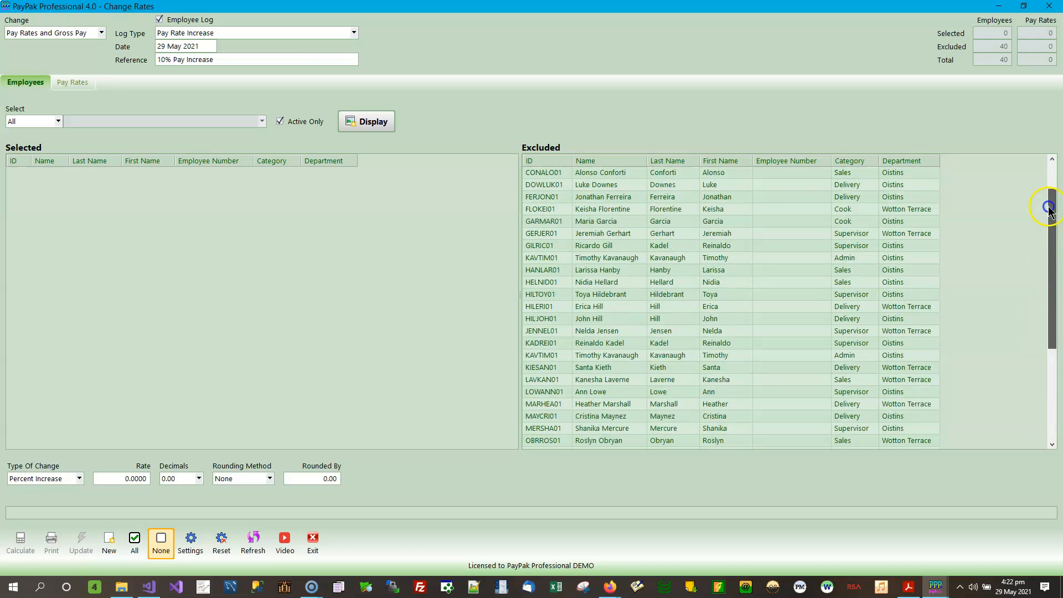
{"action": "double_click", "coordinate": [635, 161]}
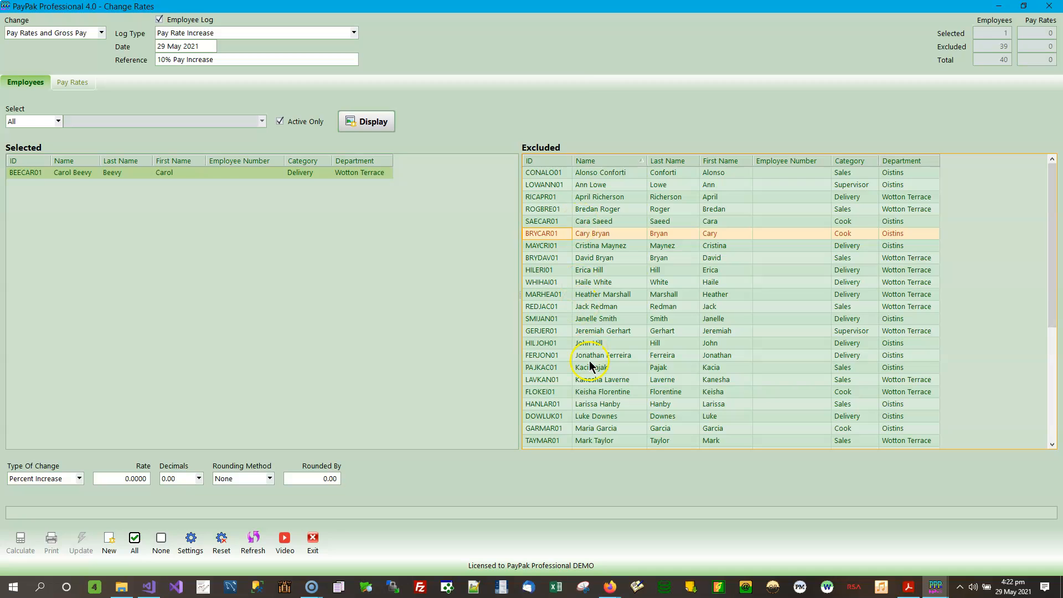
{"action": "double_click", "coordinate": [689, 161]}
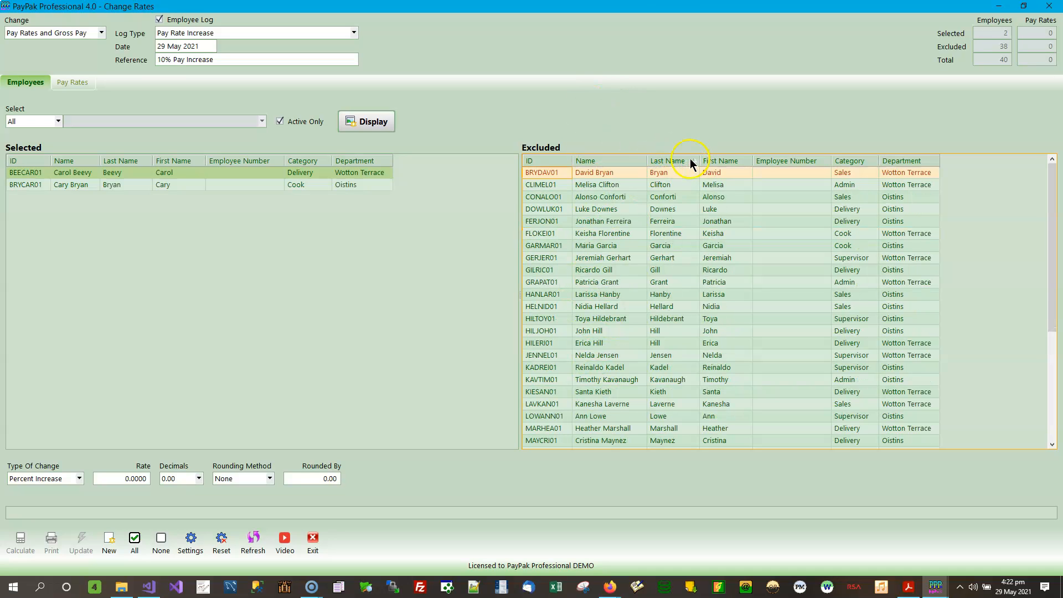
{"action": "double_click", "coordinate": [690, 161]}
{"action": "left_click_drag", "start_coordinate": [753, 160], "coordinate": [753, 160]}
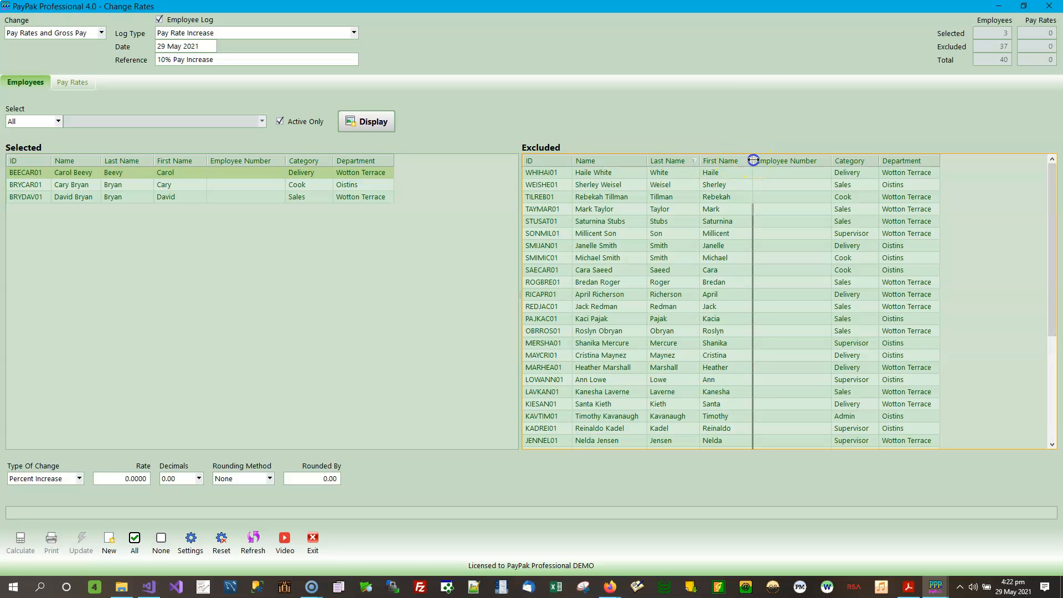
{"action": "double_click", "coordinate": [745, 160]}
{"action": "double_click", "coordinate": [746, 157]}
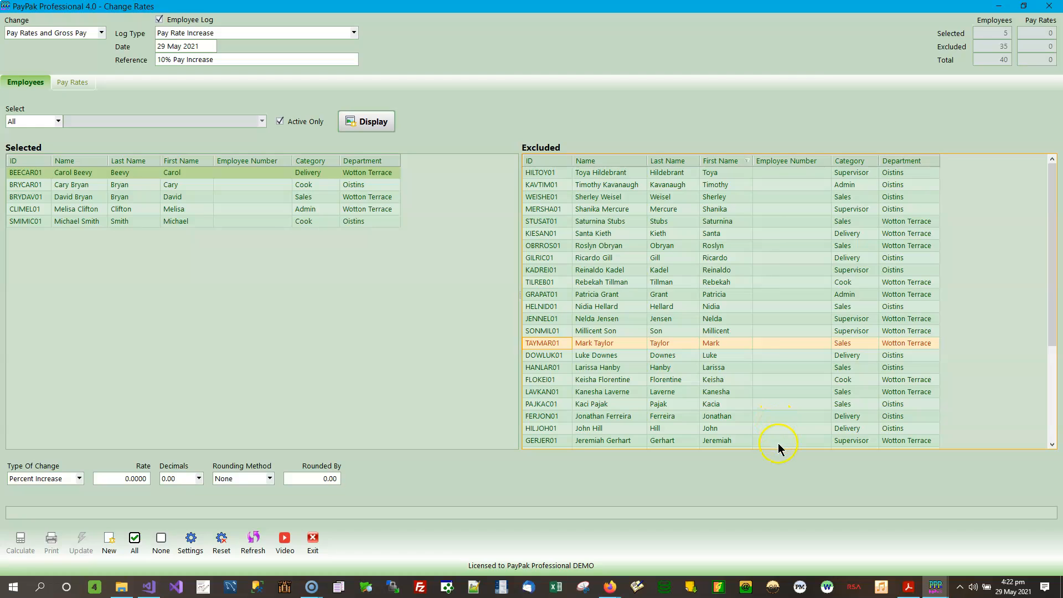
{"action": "double_click", "coordinate": [867, 160]}
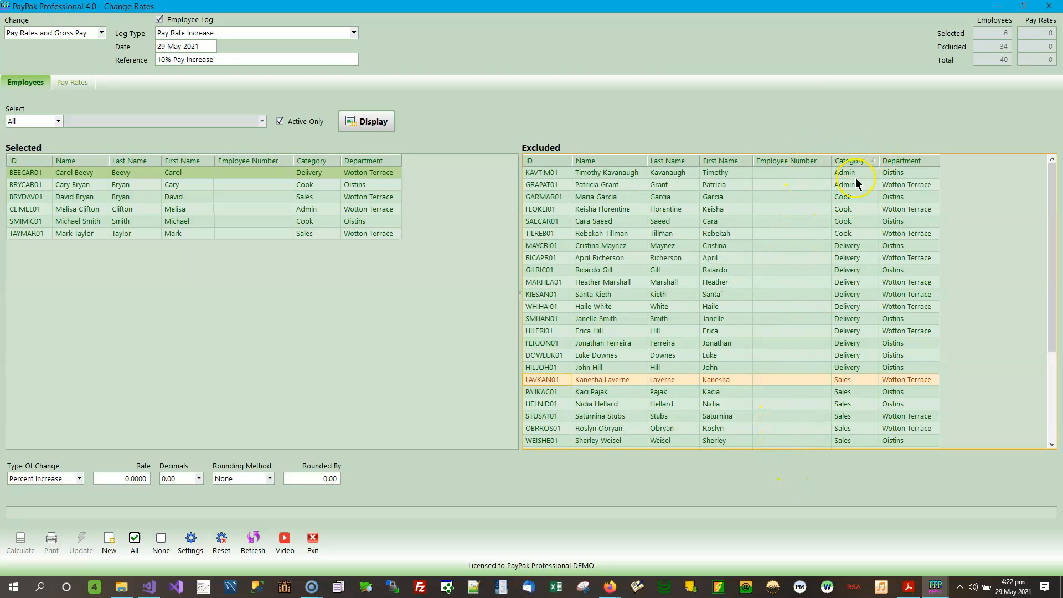
{"action": "double_click", "coordinate": [930, 161]}
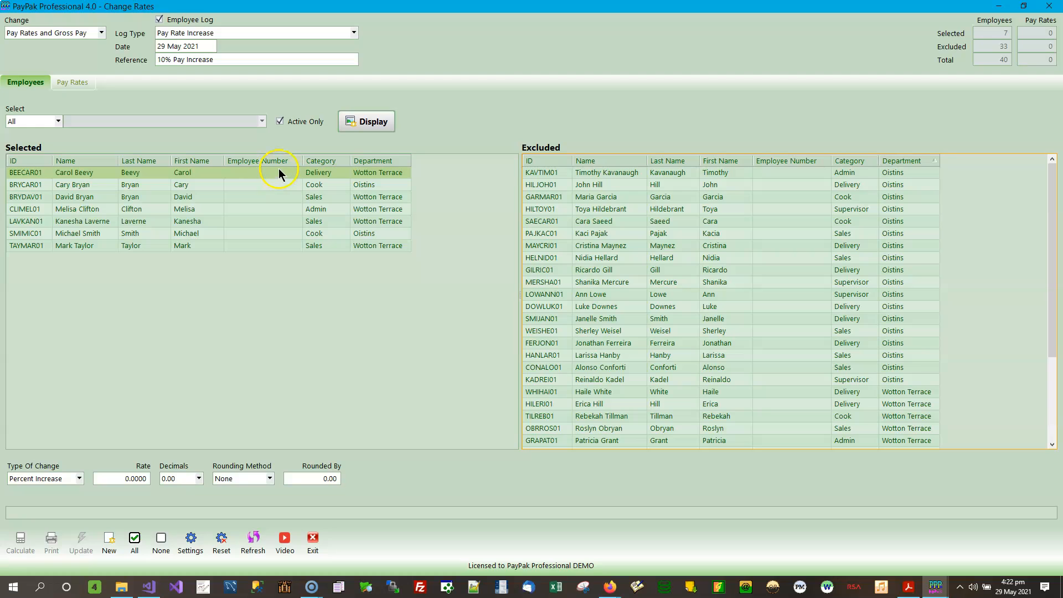
Sort the Selected employees by department and move two of them back to Excluded
{"action": "left_click", "coordinate": [388, 164]}
{"action": "left_click", "coordinate": [389, 164]}
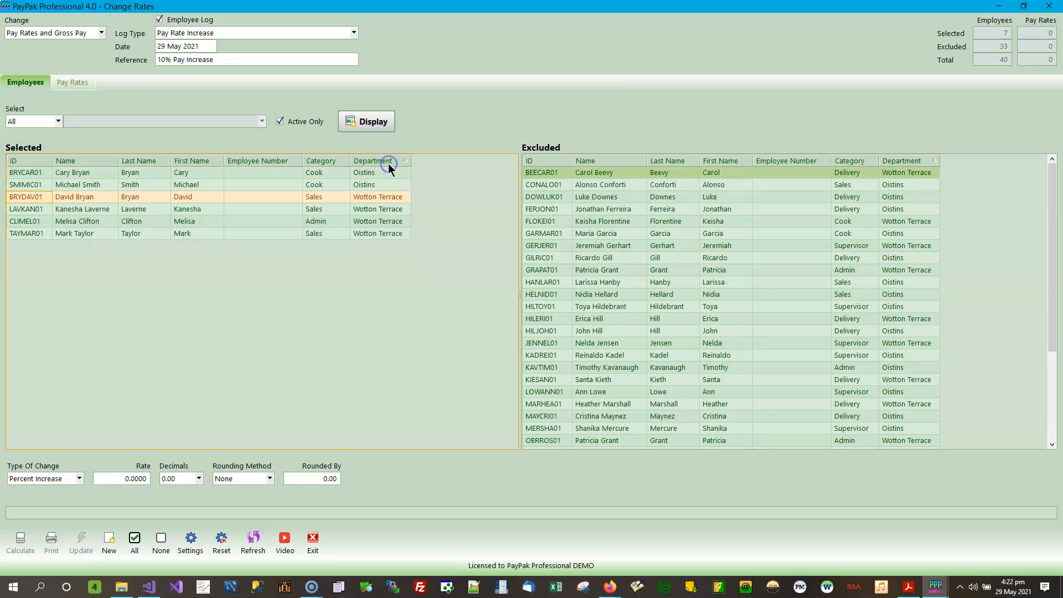
{"action": "left_click", "coordinate": [389, 162]}
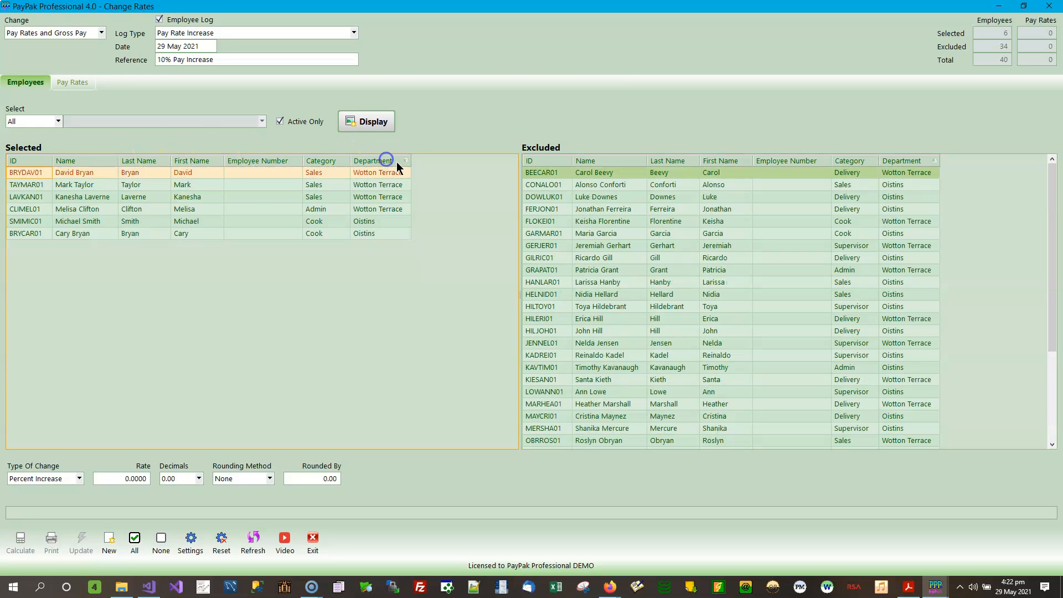
{"action": "left_click", "coordinate": [398, 164]}
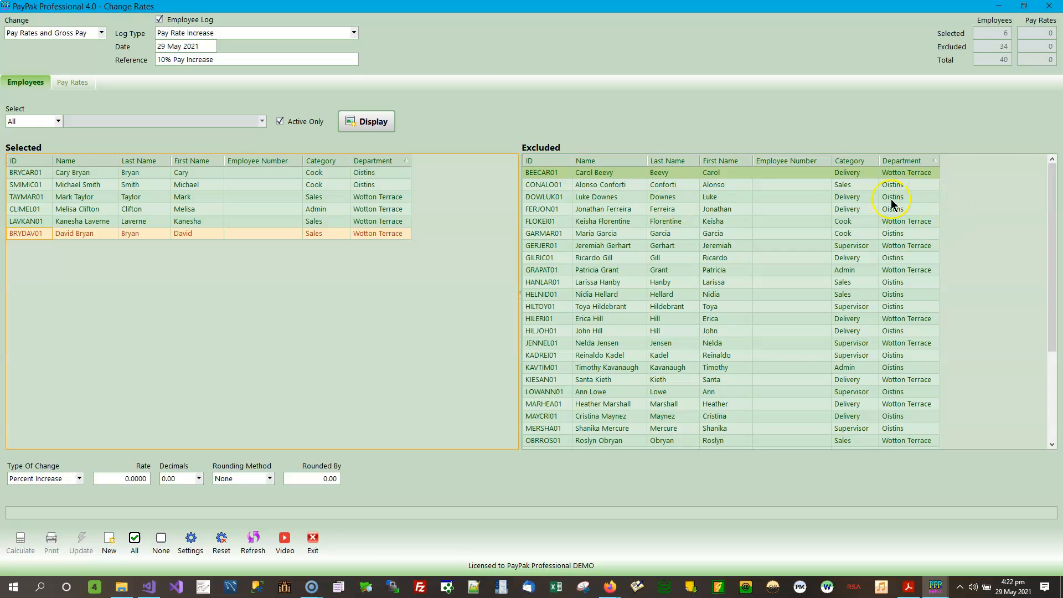
{"action": "left_click", "coordinate": [406, 162]}
{"action": "double_click", "coordinate": [393, 162]}
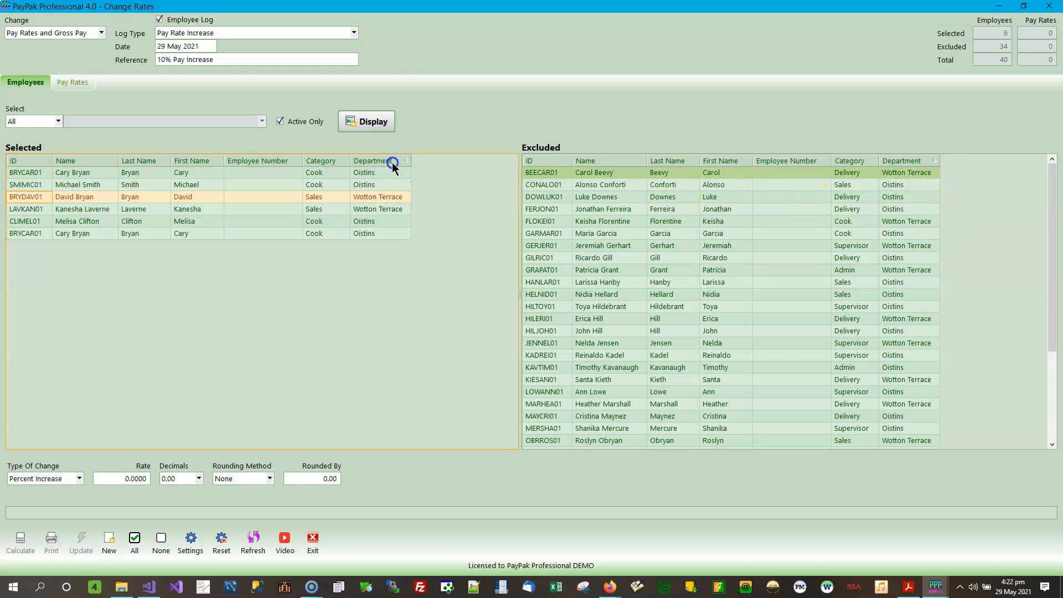
{"action": "double_click", "coordinate": [394, 162]}
{"action": "left_click", "coordinate": [354, 211]}
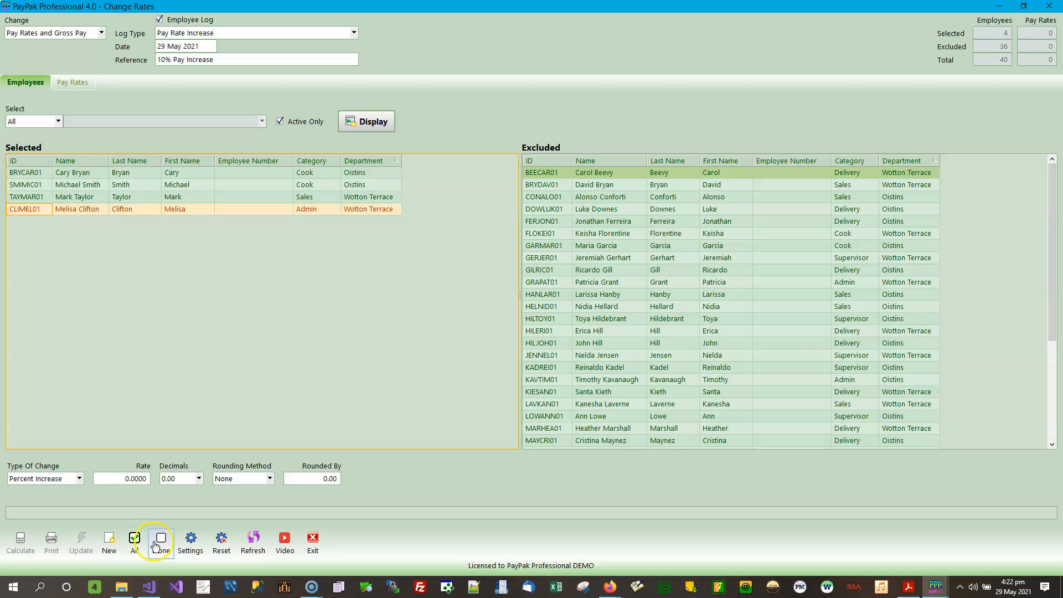
Move all 40 employees into Selected and resize the Selected and Excluded grids
{"action": "left_click", "coordinate": [134, 540]}
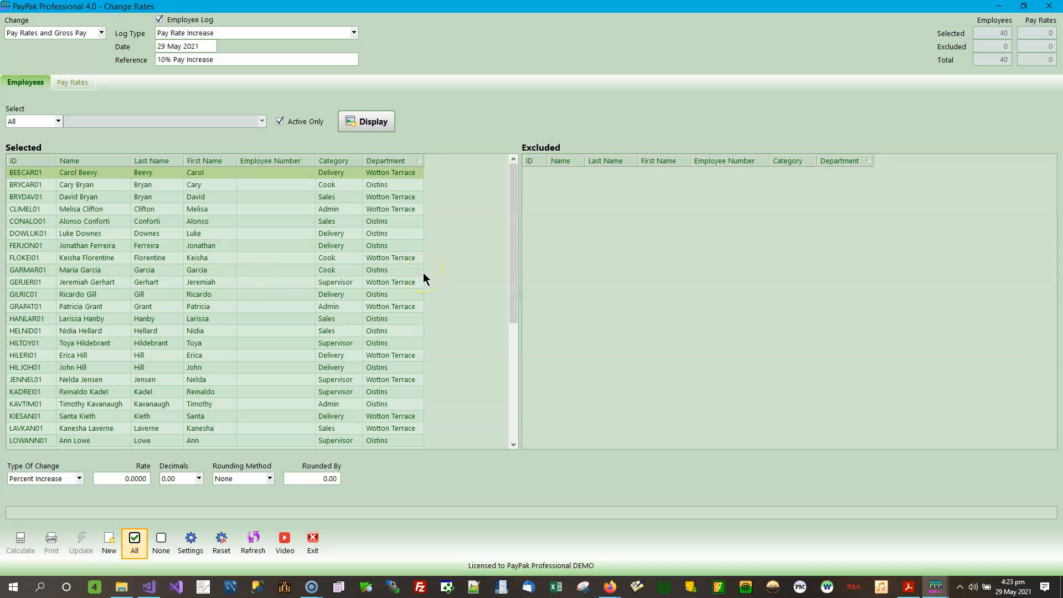
{"action": "left_click_drag", "start_coordinate": [521, 297], "coordinate": [477, 318]}
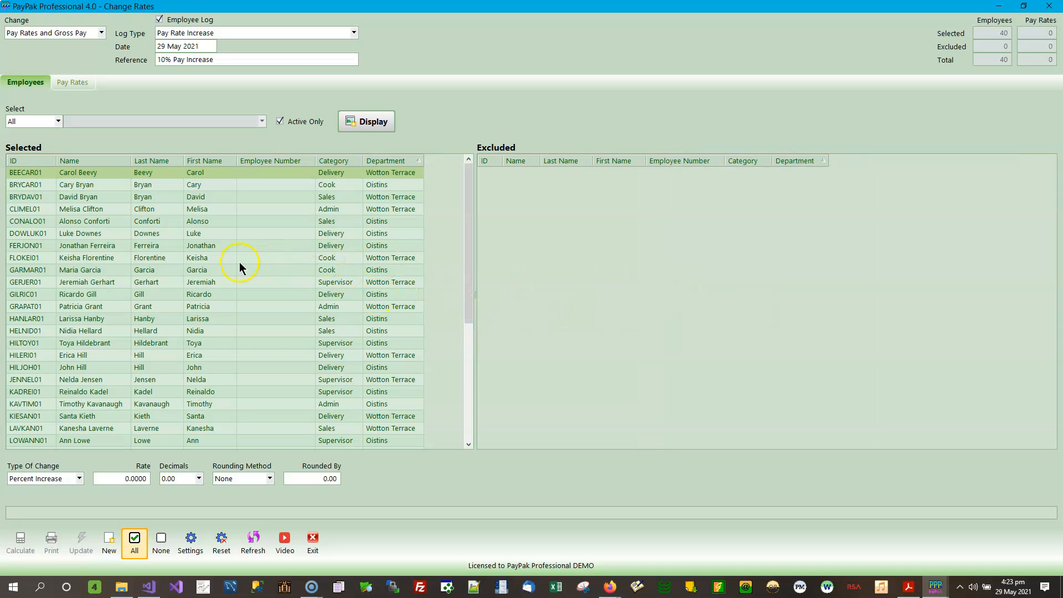
{"action": "left_click_drag", "start_coordinate": [479, 304], "coordinate": [336, 308]}
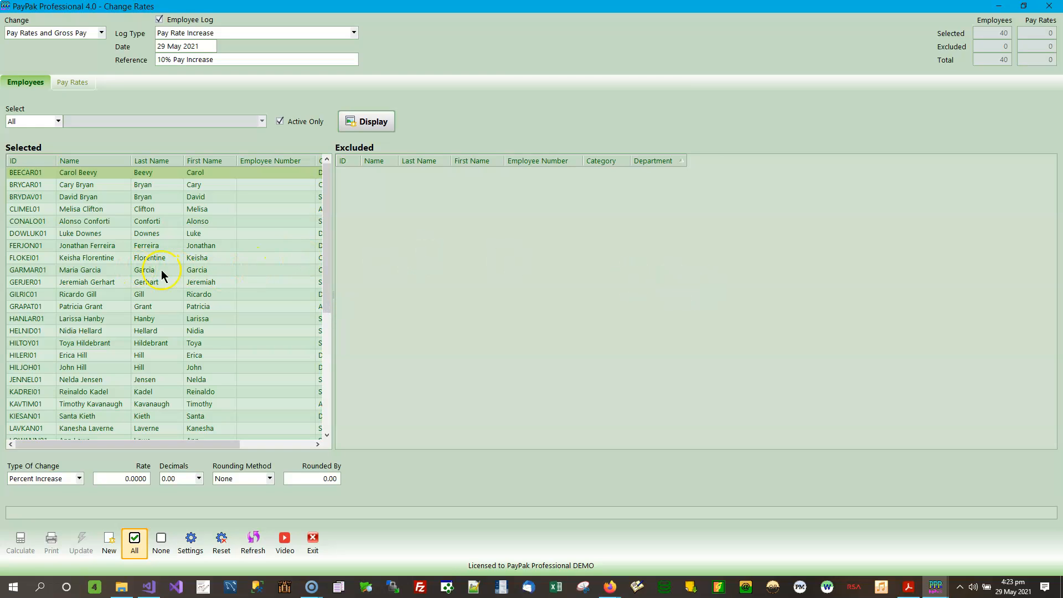
{"action": "left_click_drag", "start_coordinate": [334, 294], "coordinate": [470, 286]}
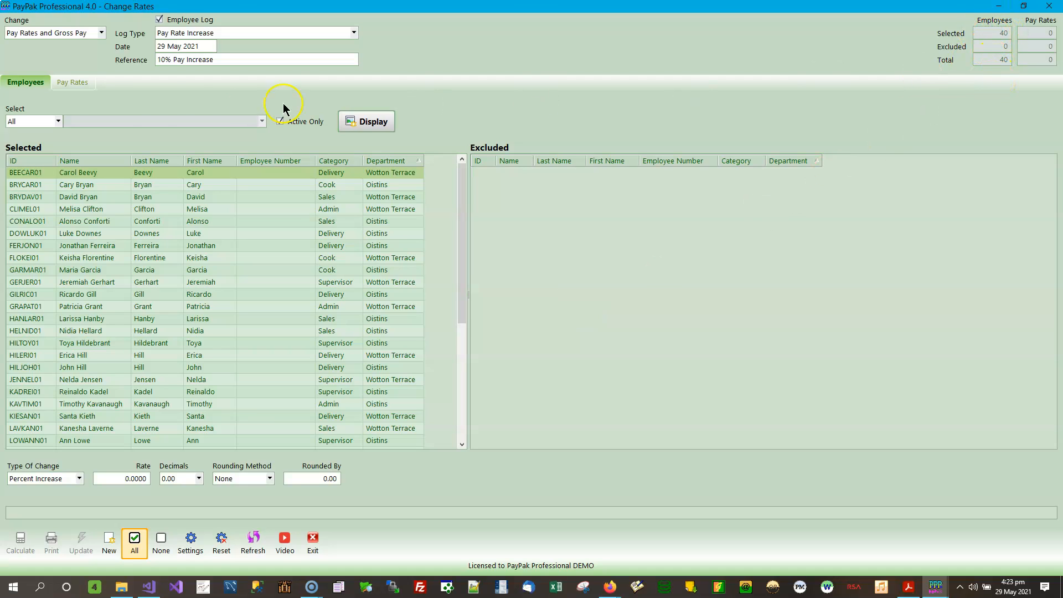
Display all 41 pay rates, select them all, then return them all to Excluded
{"action": "left_click", "coordinate": [76, 82]}
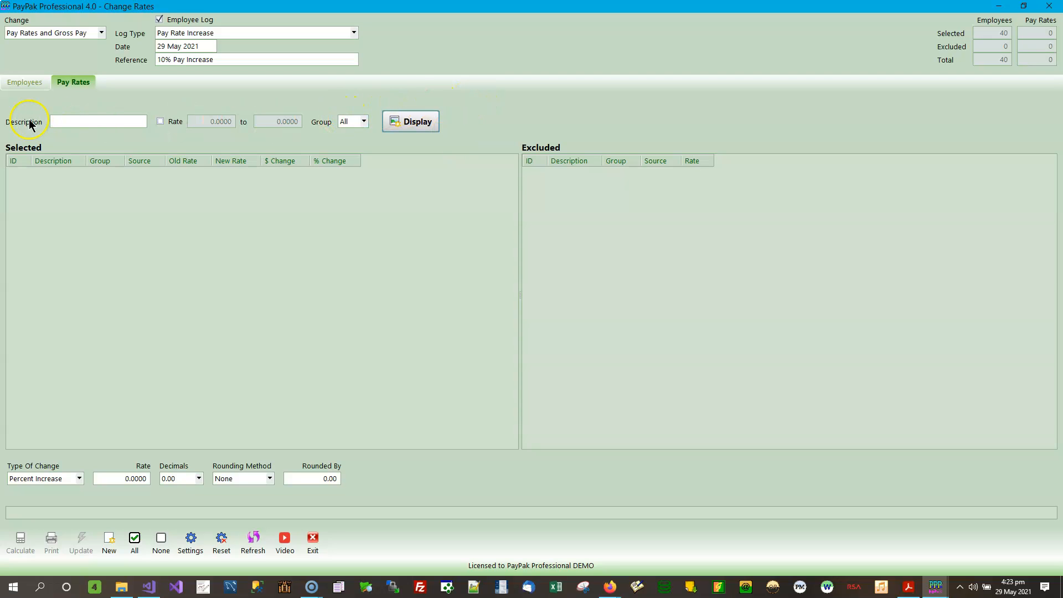
{"action": "left_click", "coordinate": [418, 121]}
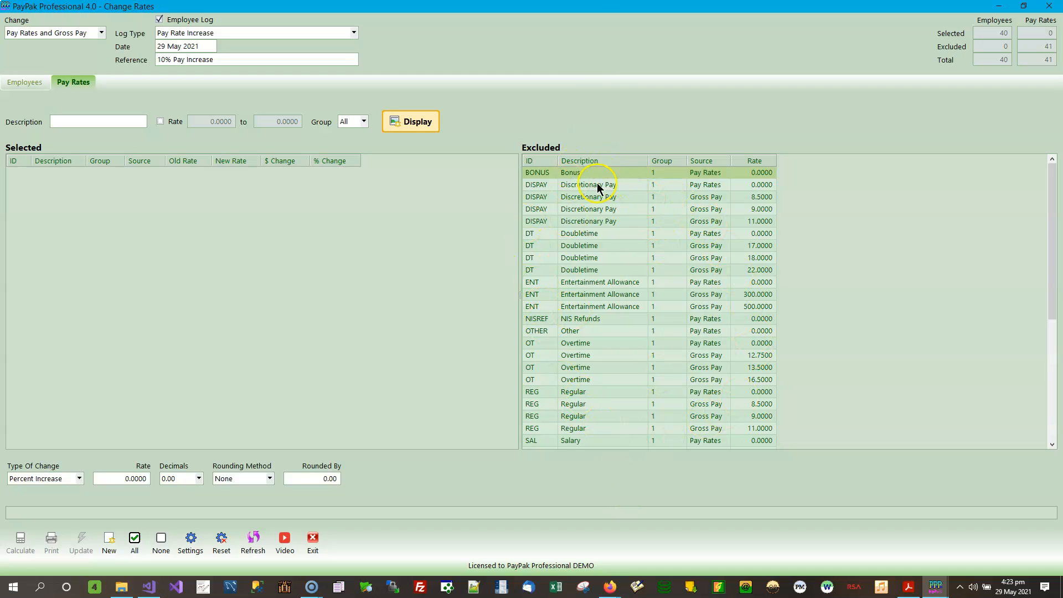
{"action": "left_click", "coordinate": [131, 541]}
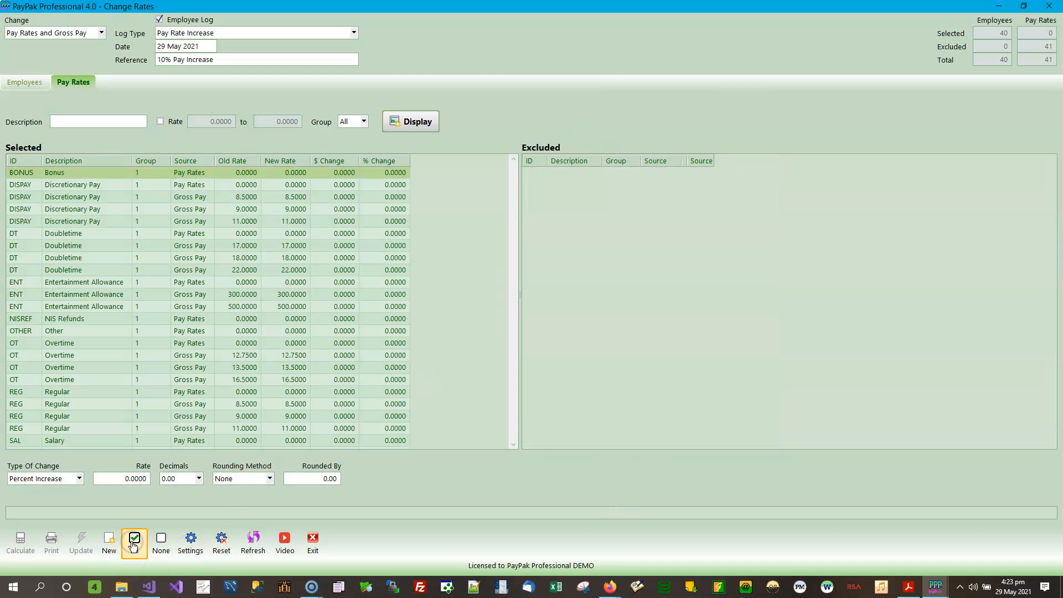
{"action": "left_click", "coordinate": [162, 542]}
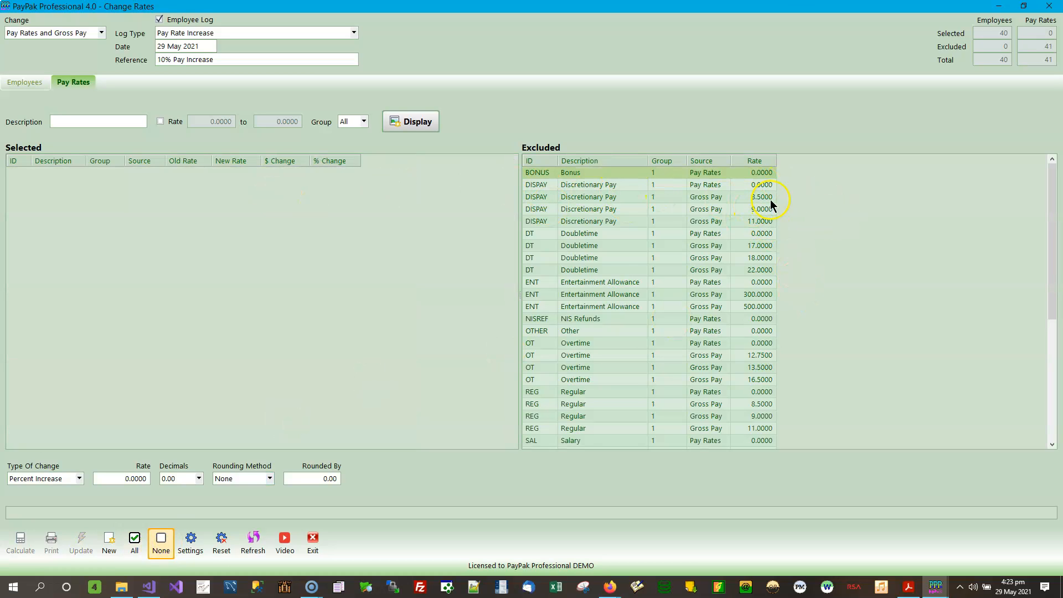
Include Discretionary Pay 11.0000, Doubletime 18.0000, NIS Refunds, Overtime 12.7500 and Regular 8.5000 rates
{"action": "double_click", "coordinate": [606, 221]}
{"action": "double_click", "coordinate": [610, 243]}
{"action": "double_click", "coordinate": [612, 294]}
{"action": "double_click", "coordinate": [618, 320]}
{"action": "left_click", "coordinate": [621, 355]}
{"action": "double_click", "coordinate": [621, 355]}
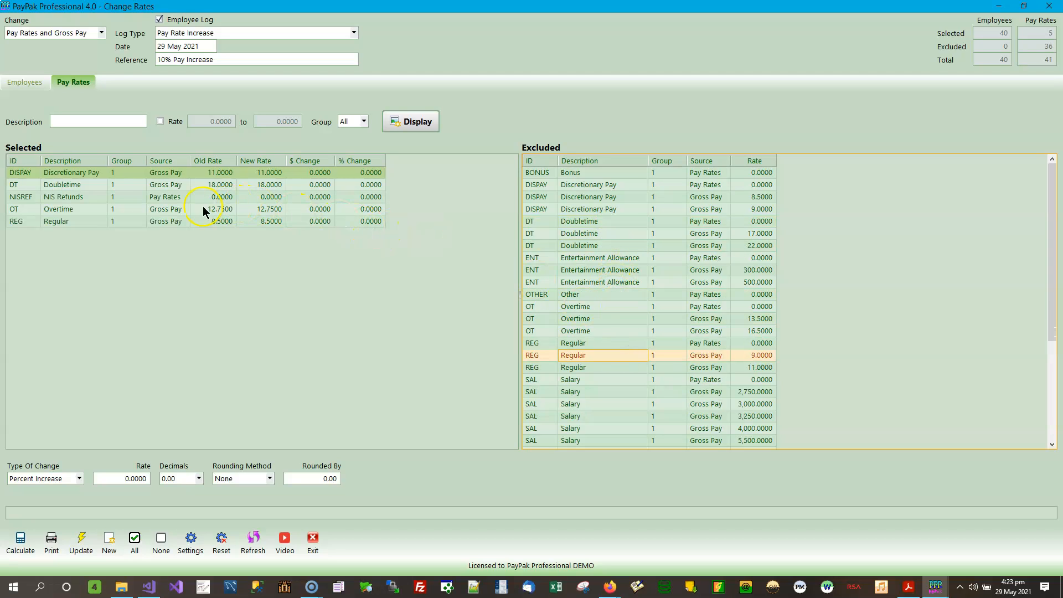
Return the Doubletime, Overtime, NIS Refunds and Discretionary Pay 11.0000 rates to Excluded
{"action": "double_click", "coordinate": [129, 185]}
{"action": "double_click", "coordinate": [152, 198]}
{"action": "left_click", "coordinate": [164, 184]}
{"action": "double_click", "coordinate": [164, 185]}
{"action": "double_click", "coordinate": [162, 173]}
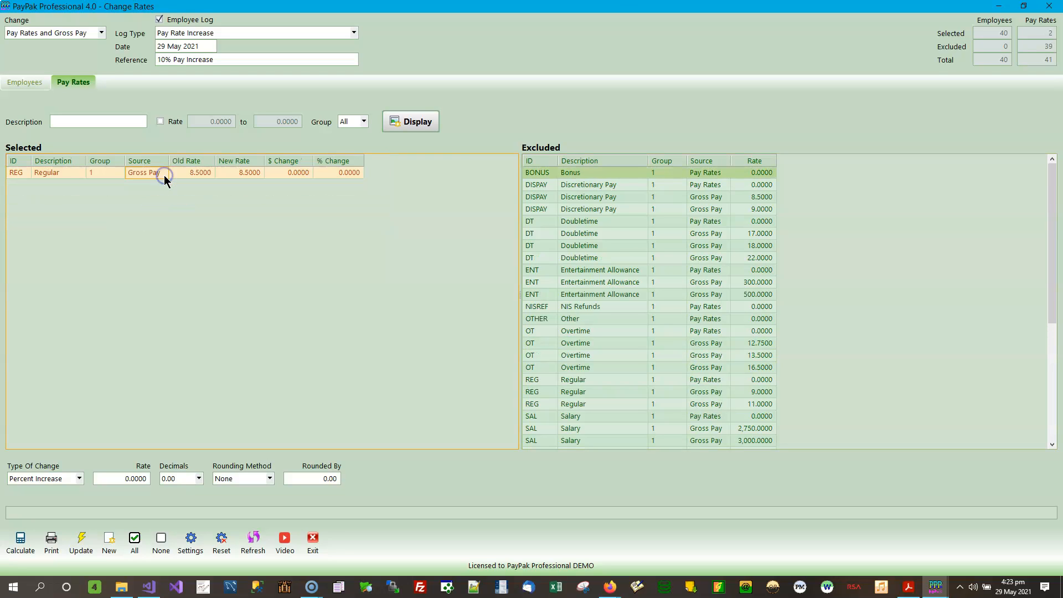
Sort excluded rates by Group, Source and ID, then include Discretionary Pay 8.5000, 9.0000 and Doubletime 18.0000
{"action": "left_click", "coordinate": [673, 161]}
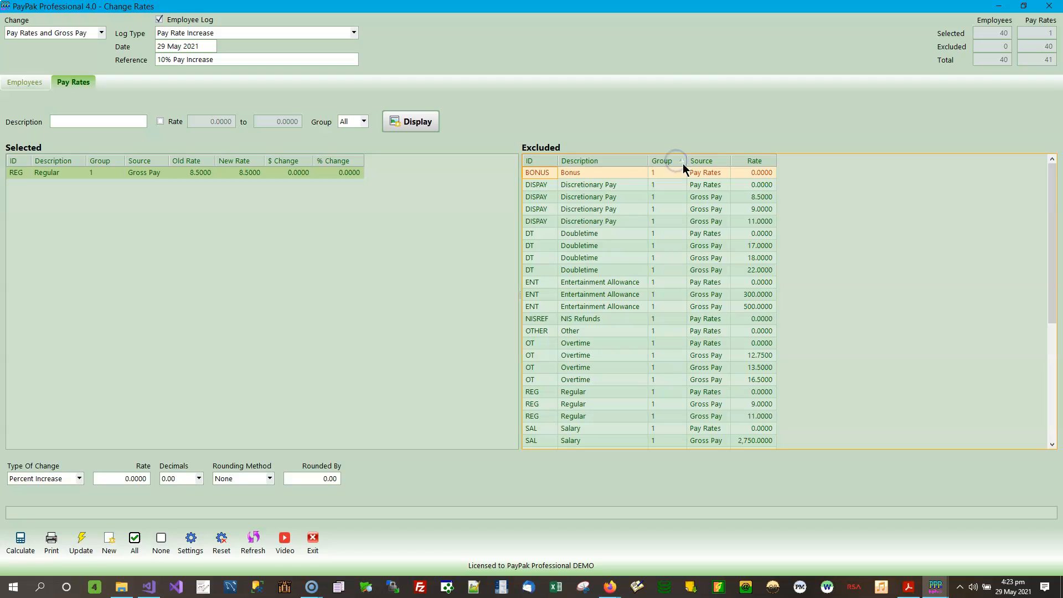
{"action": "left_click", "coordinate": [726, 160]}
{"action": "left_click", "coordinate": [725, 161]}
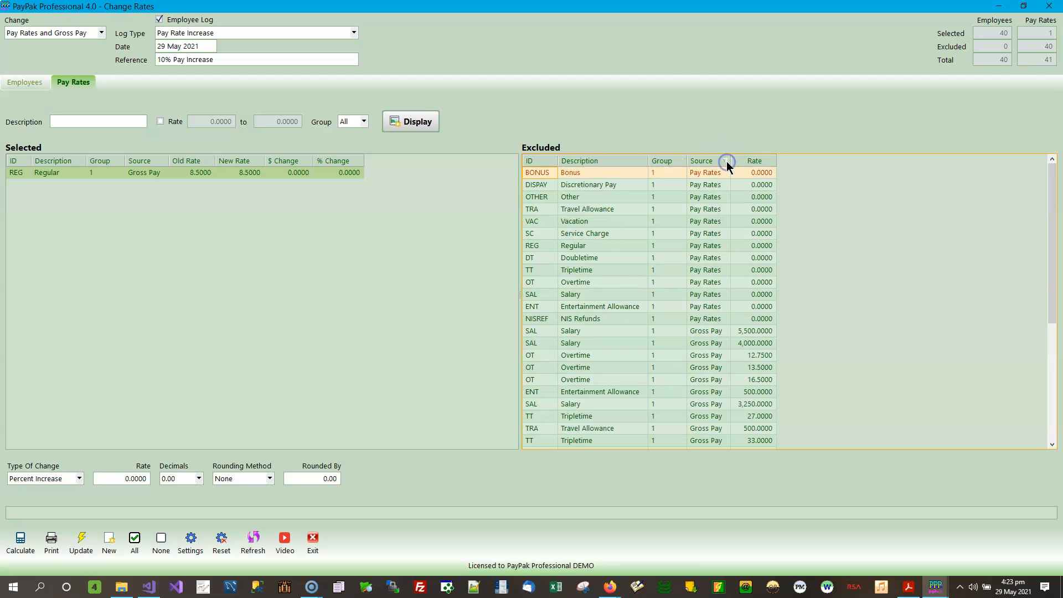
{"action": "left_click", "coordinate": [553, 160]}
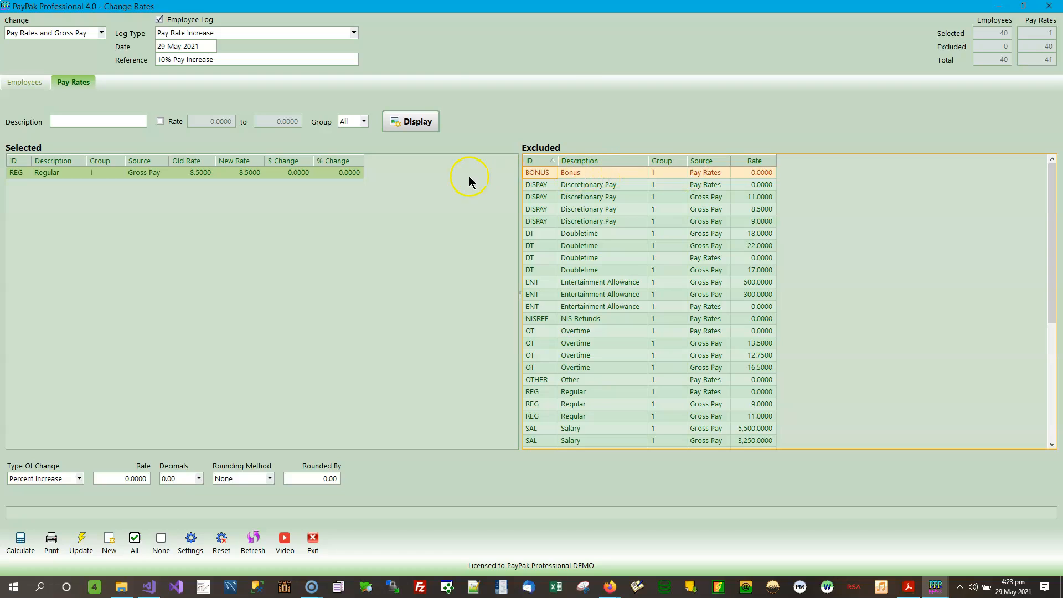
{"action": "left_click", "coordinate": [596, 212]}
{"action": "double_click", "coordinate": [596, 215]}
{"action": "double_click", "coordinate": [596, 215]}
{"action": "double_click", "coordinate": [595, 215]}
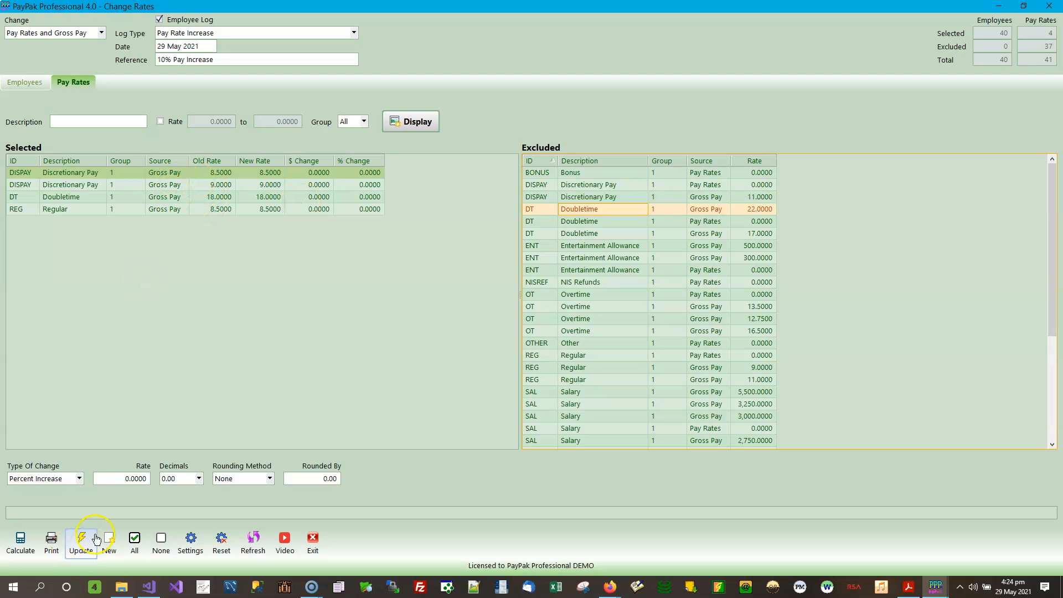
Move every selected pay rate back to Excluded and inspect the first Discretionary Pay rate's source and value
{"action": "left_click", "coordinate": [161, 539]}
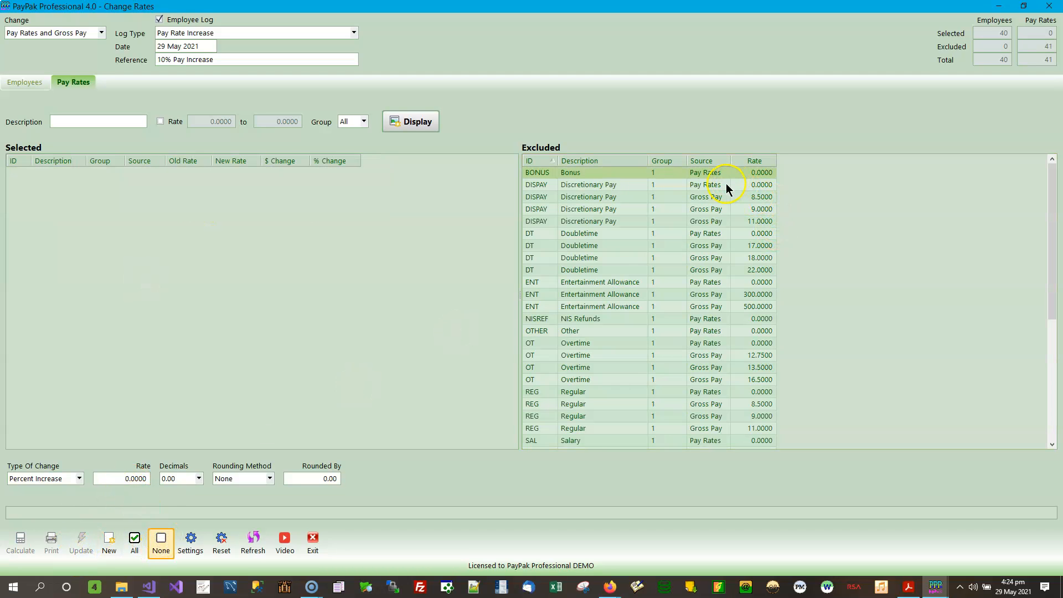
{"action": "left_click", "coordinate": [616, 186]}
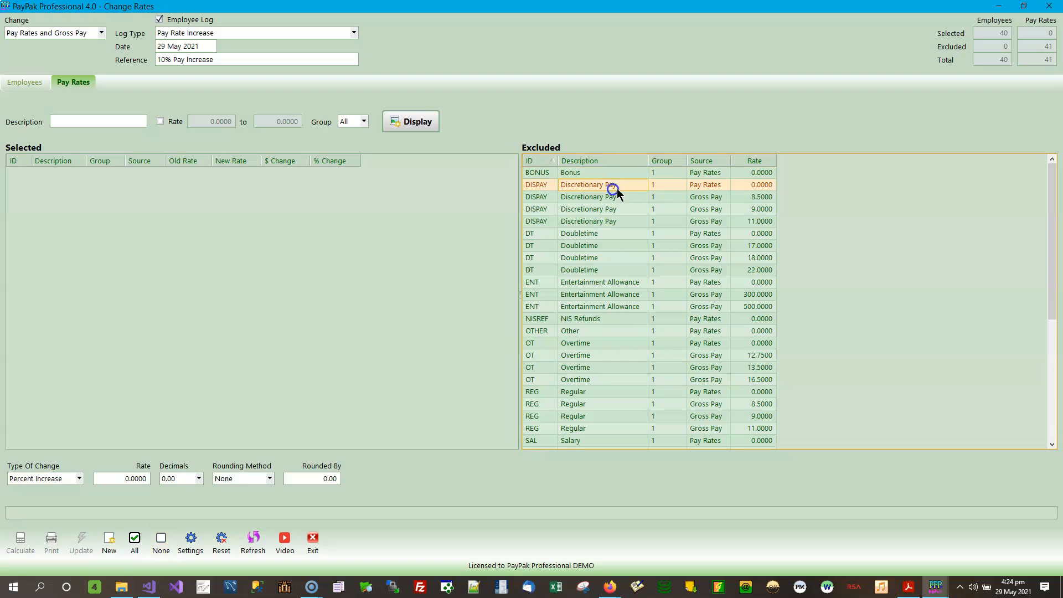
{"action": "left_click", "coordinate": [721, 187]}
{"action": "left_click", "coordinate": [712, 191]}
{"action": "left_click", "coordinate": [766, 184]}
Highlight the Discretionary Pay 8.5000, 9.0000 and 11.0000 rows across their columns
{"action": "left_click", "coordinate": [599, 200]}
{"action": "left_click", "coordinate": [600, 210]}
{"action": "left_click", "coordinate": [600, 222]}
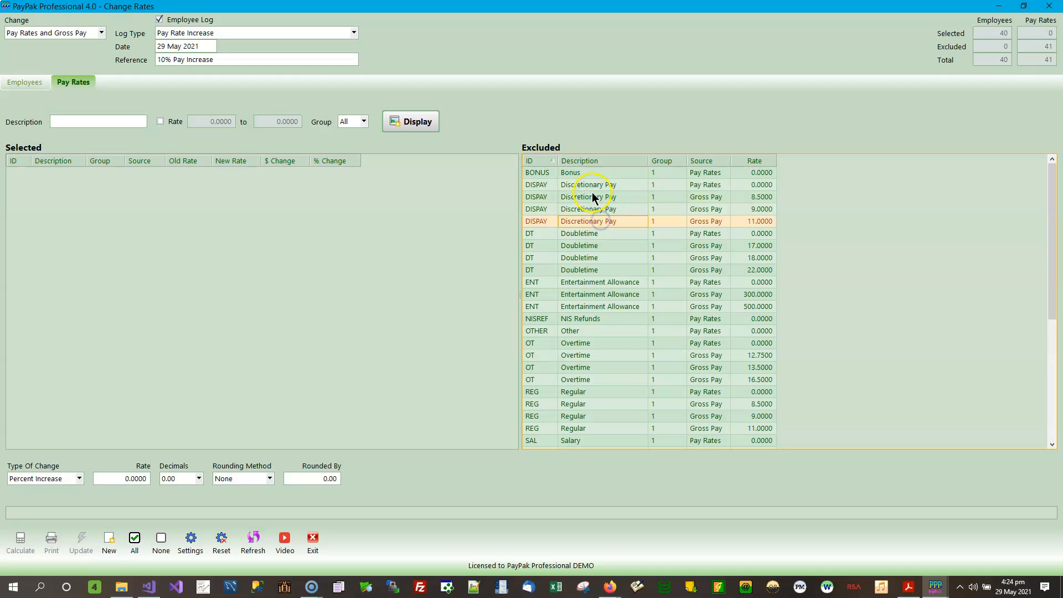
{"action": "left_click", "coordinate": [713, 198]}
{"action": "left_click", "coordinate": [713, 210]}
{"action": "left_click", "coordinate": [714, 222]}
{"action": "left_click", "coordinate": [757, 200]}
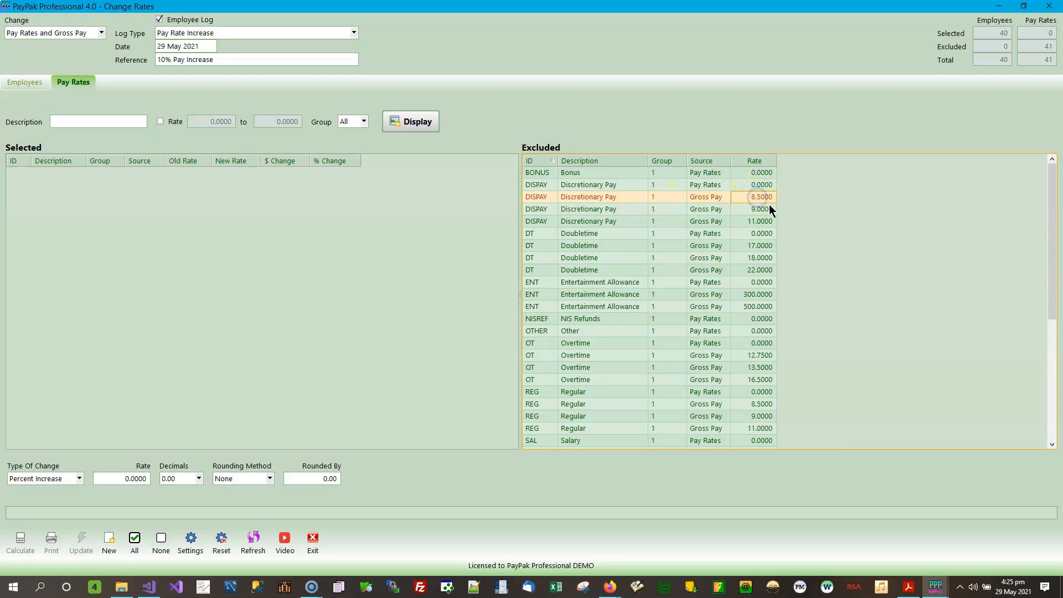
{"action": "left_click", "coordinate": [768, 210]}
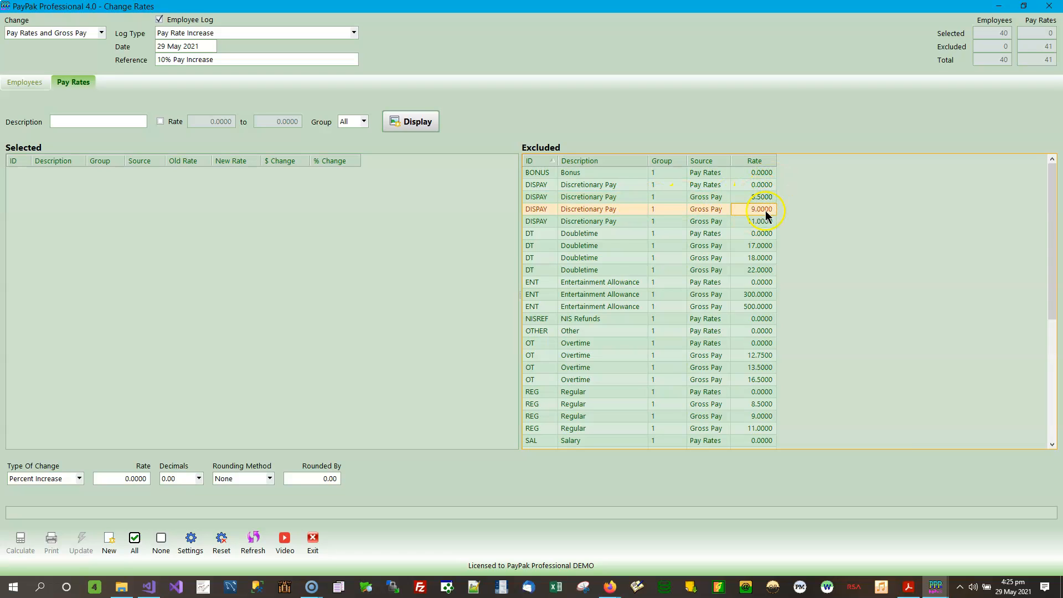
{"action": "left_click", "coordinate": [762, 221]}
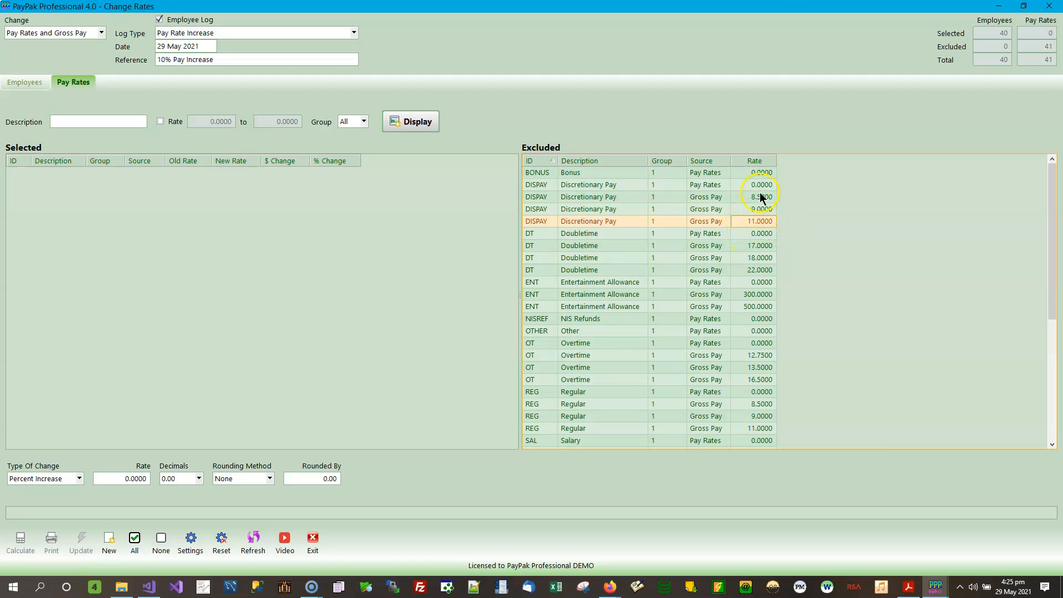
{"action": "left_click", "coordinate": [760, 198]}
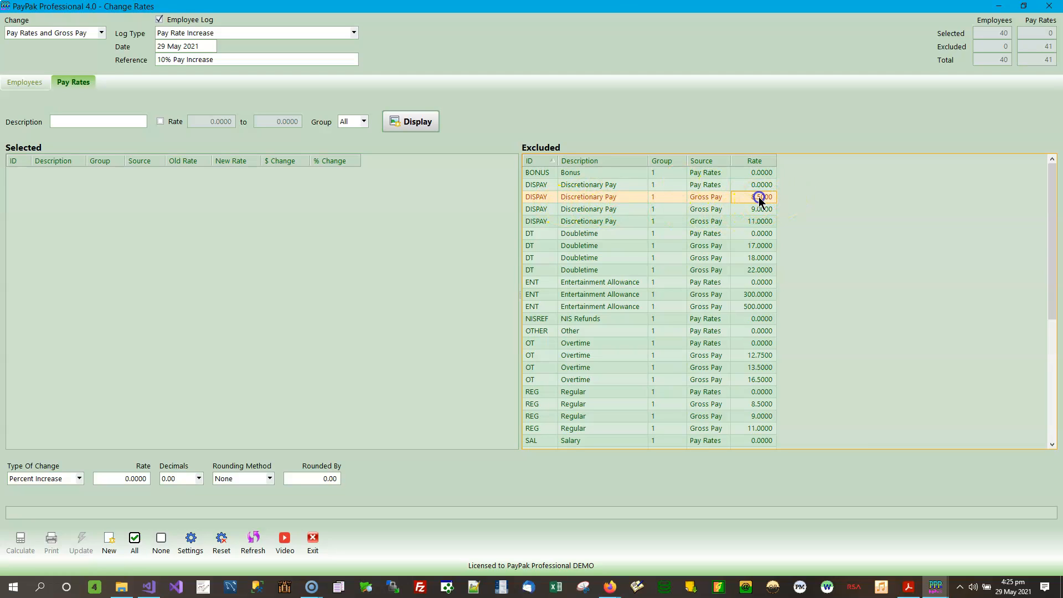
Include the Discretionary Pay 8.5000 rate, then highlight the Discretionary Pay 9.0000 and 11.0000 rates
{"action": "double_click", "coordinate": [759, 197]}
{"action": "left_click", "coordinate": [351, 200]}
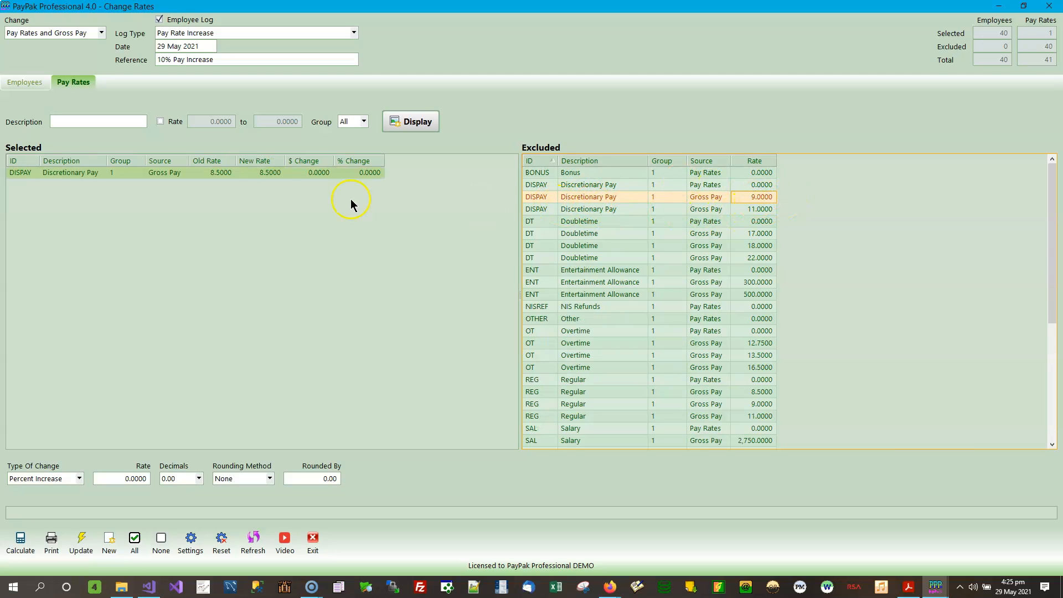
{"action": "left_click", "coordinate": [274, 172]}
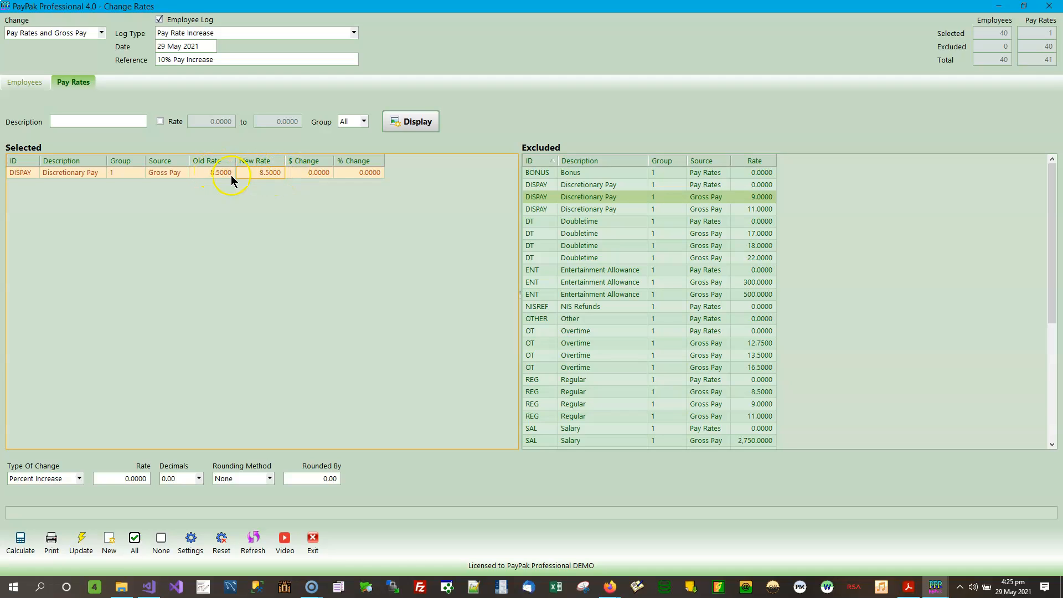
{"action": "left_click", "coordinate": [762, 197]}
{"action": "left_click", "coordinate": [763, 209]}
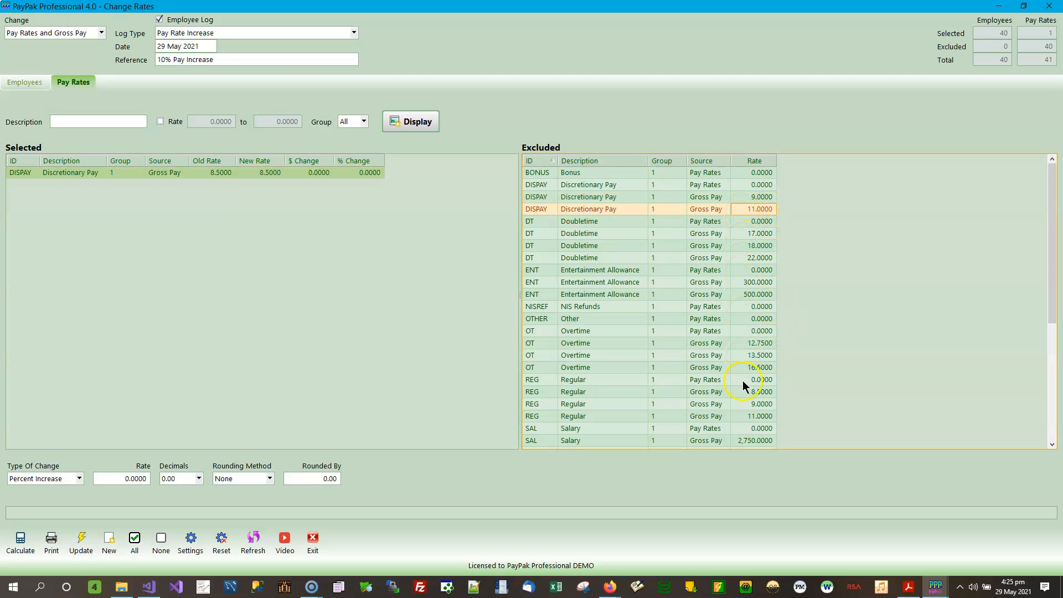
{"action": "left_click_drag", "start_coordinate": [1052, 280], "coordinate": [1056, 223]}
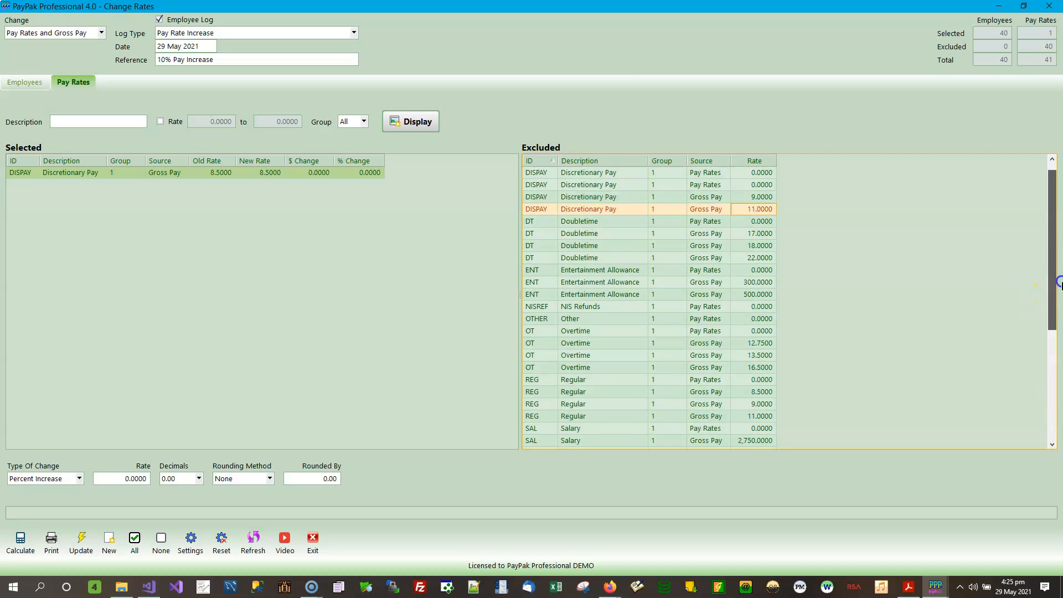
Sort Excluded by rate, move Vacation and Regular 8.5000 into Selected, then deselect all rates
{"action": "left_click", "coordinate": [766, 161]}
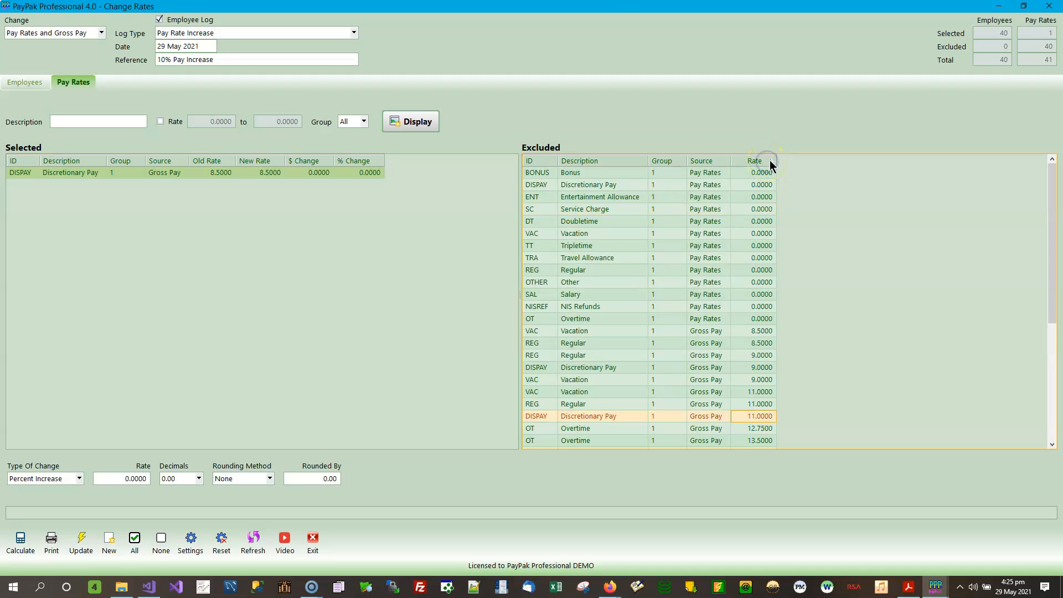
{"action": "left_click", "coordinate": [769, 333]}
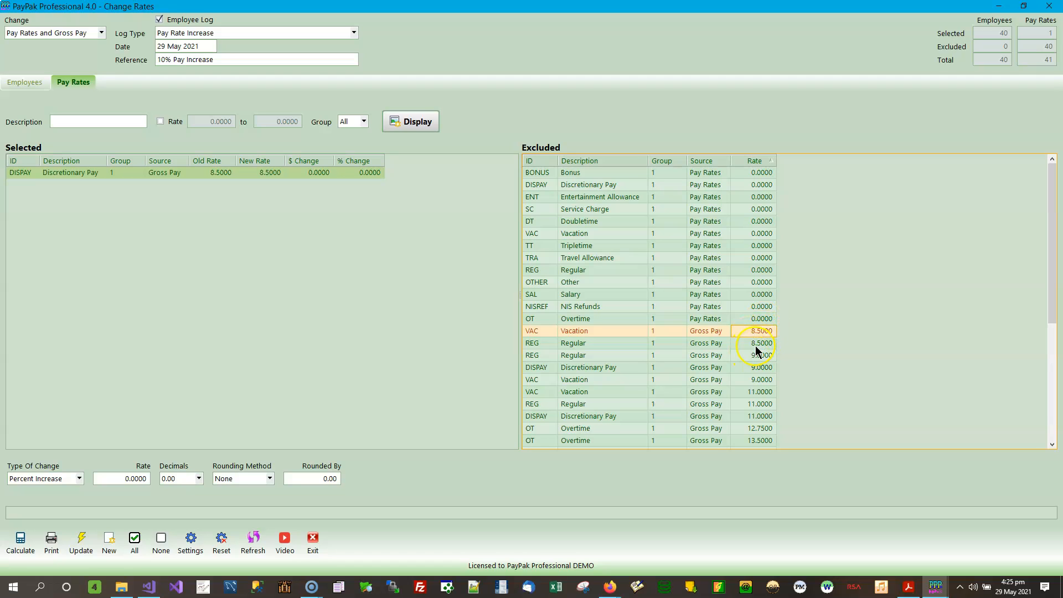
{"action": "left_click", "coordinate": [763, 343]}
{"action": "double_click", "coordinate": [764, 332]}
{"action": "double_click", "coordinate": [764, 332]}
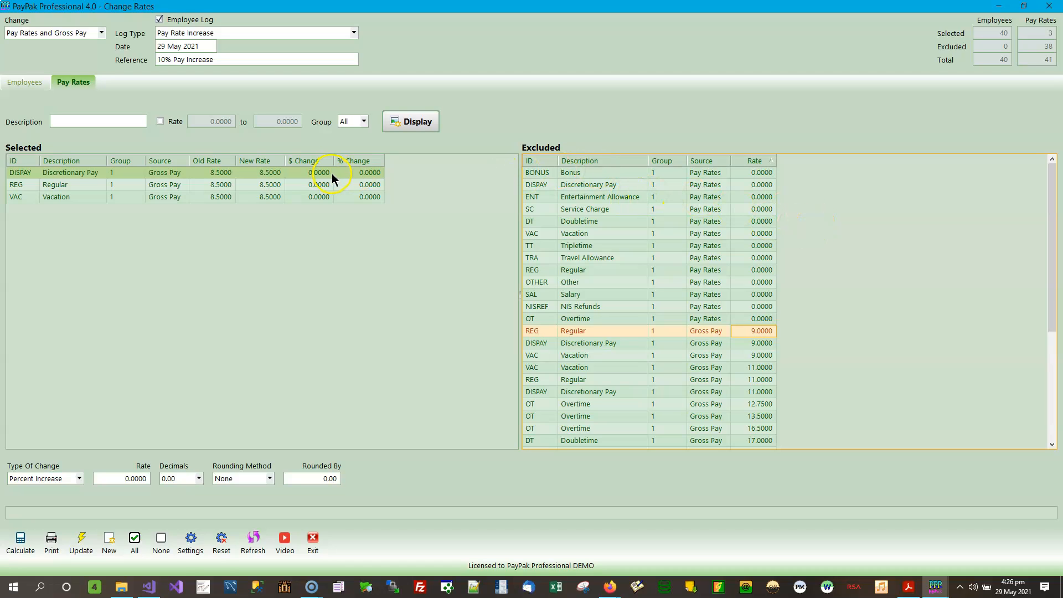
{"action": "left_click", "coordinate": [161, 541]}
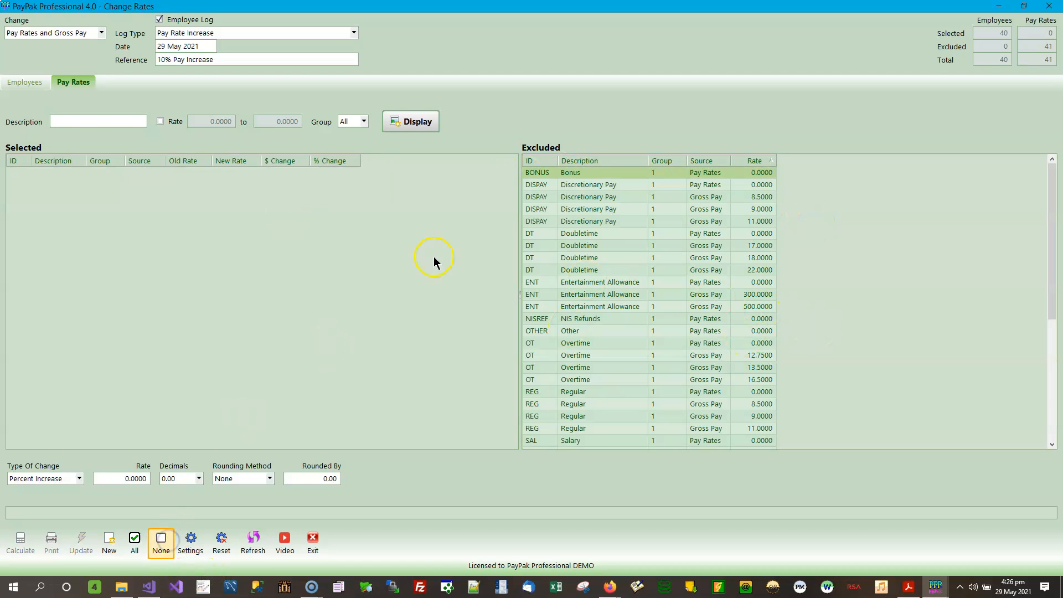
List pay rates whose description contains 'discret' and enable the Rate range filter
{"action": "left_click", "coordinate": [70, 121]}
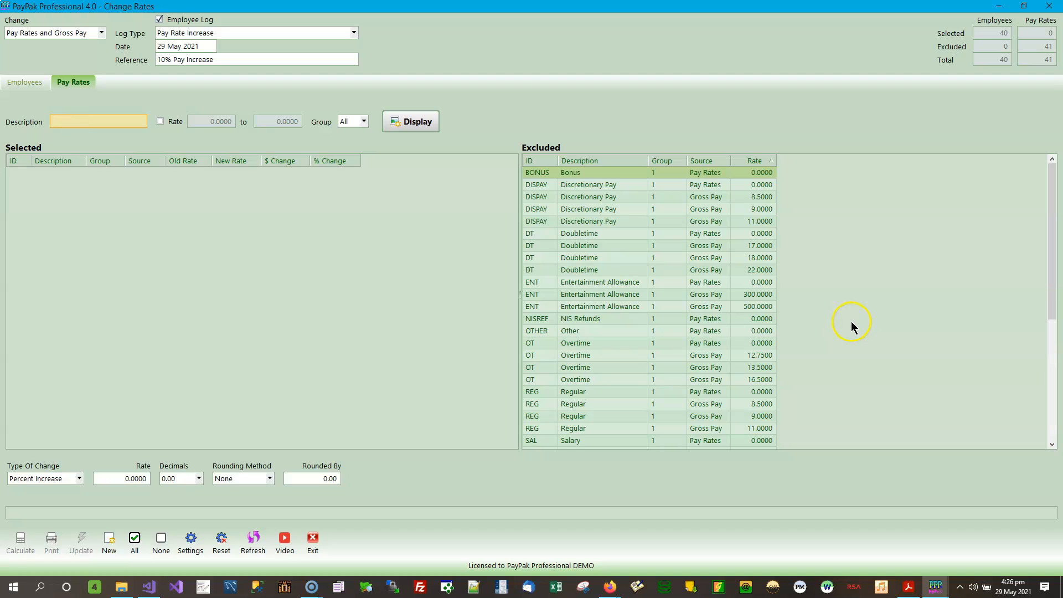
{"action": "type", "text": "di"}
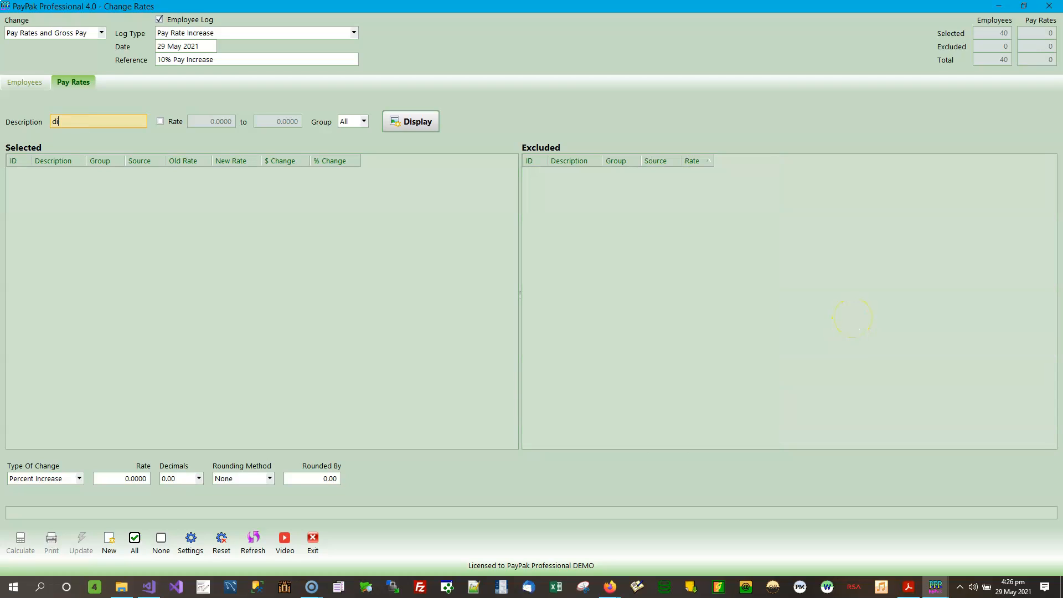
{"action": "type", "text": "scret"}
{"action": "left_click", "coordinate": [420, 120]}
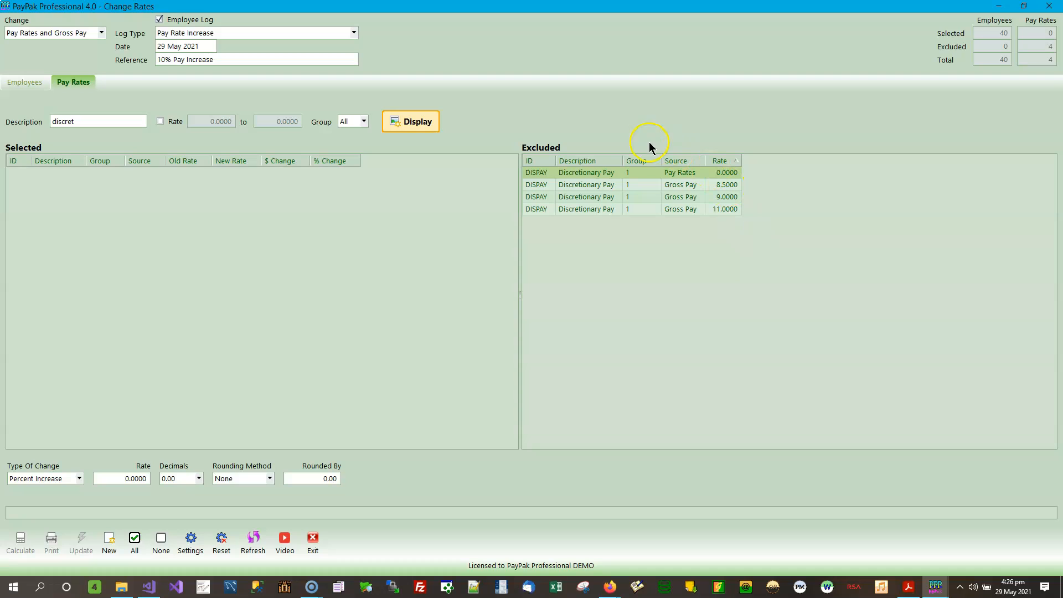
{"action": "left_click", "coordinate": [160, 121]}
{"action": "left_click", "coordinate": [227, 122]}
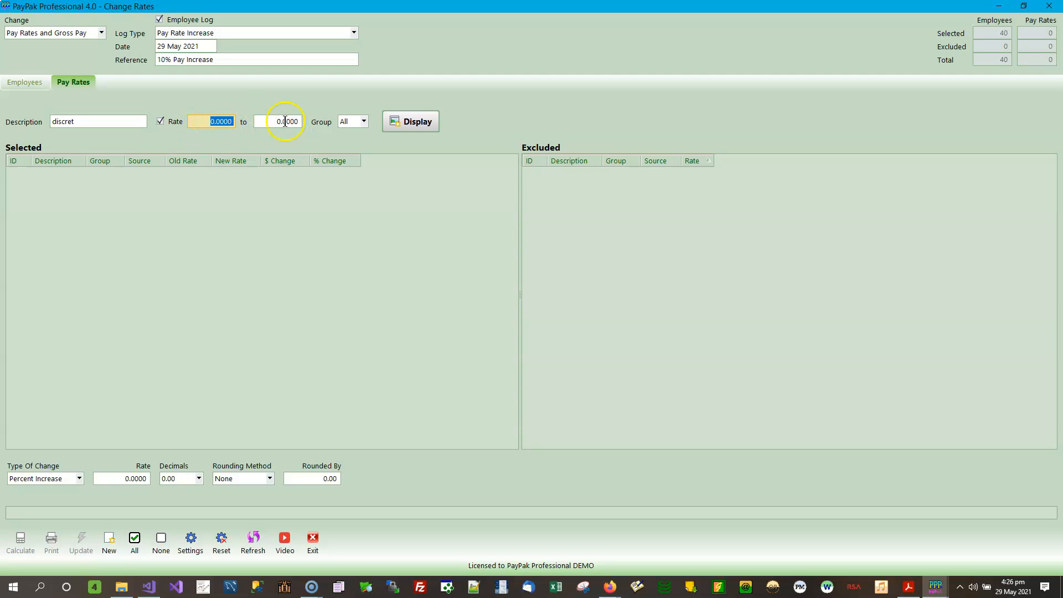
Limit the rate range to 0.0001–8.9999 and display the single Discretionary Pay 8.5000 rate
{"action": "left_click", "coordinate": [160, 122]}
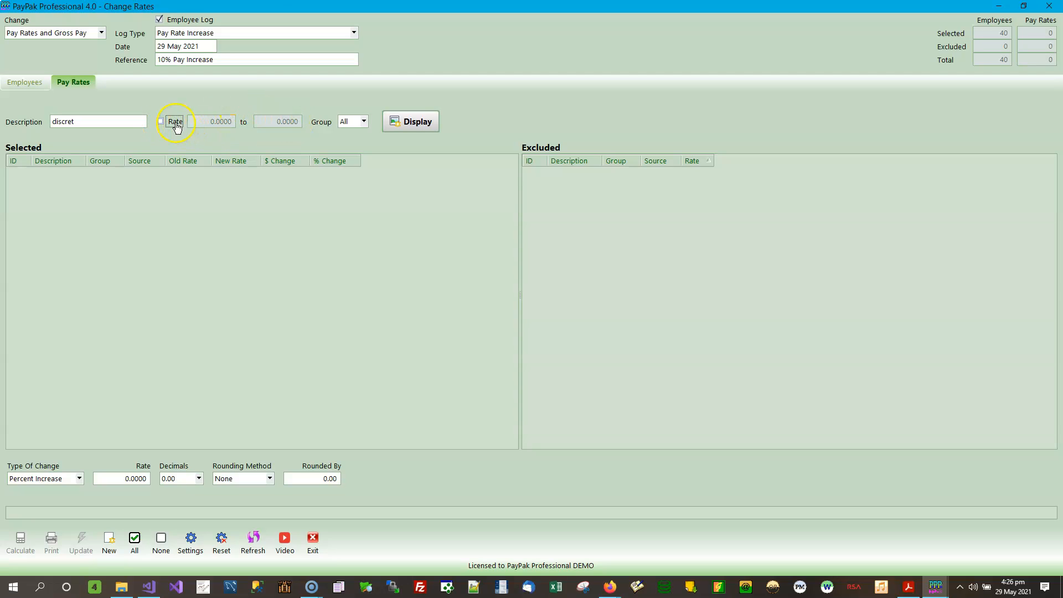
{"action": "left_click", "coordinate": [176, 123]}
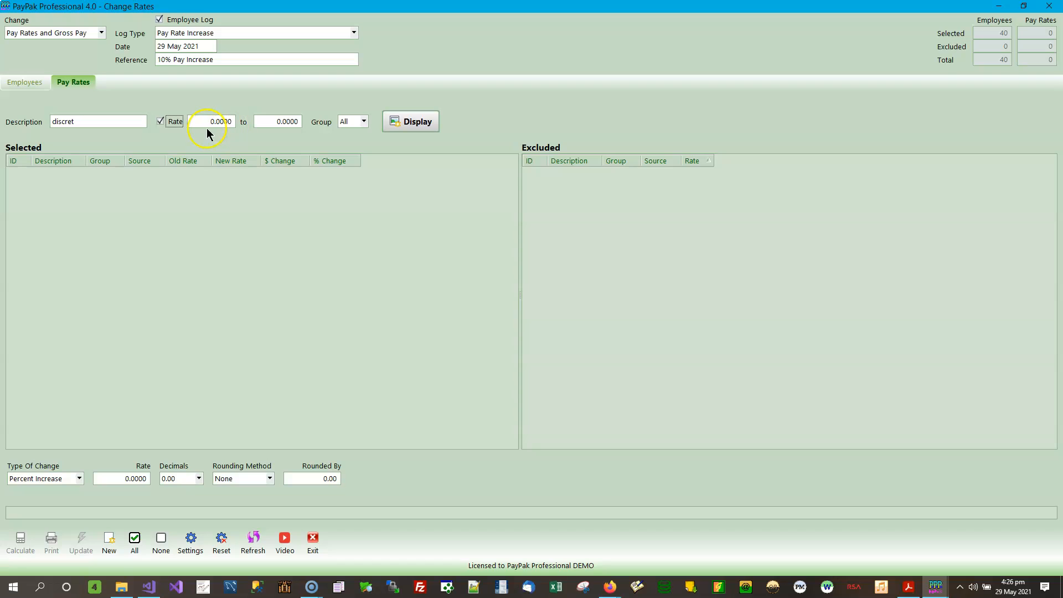
{"action": "left_click", "coordinate": [258, 121]}
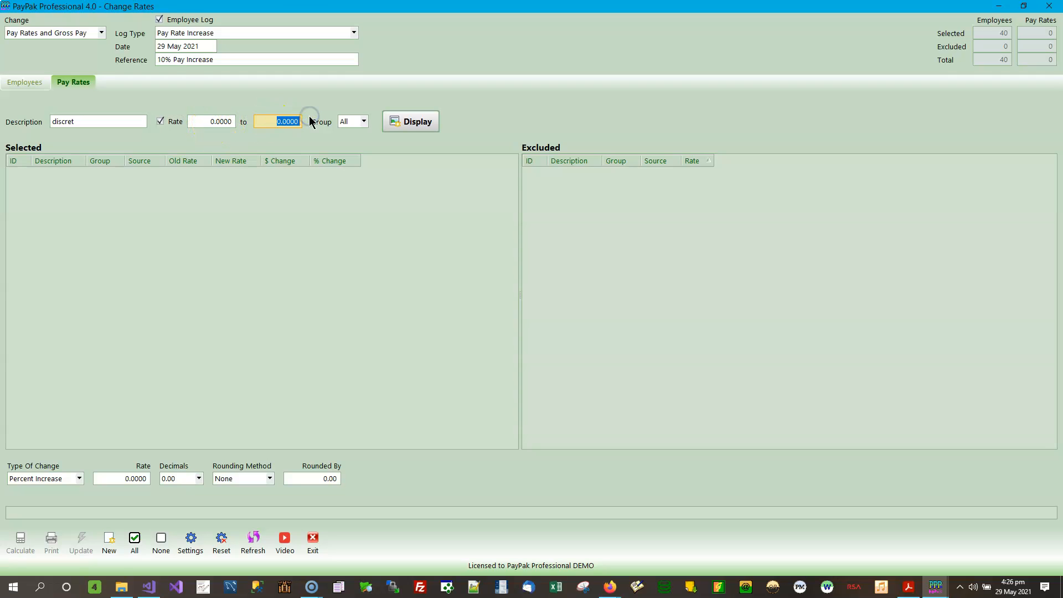
{"action": "type", "text": "8.9999"}
{"action": "left_click", "coordinate": [198, 121]}
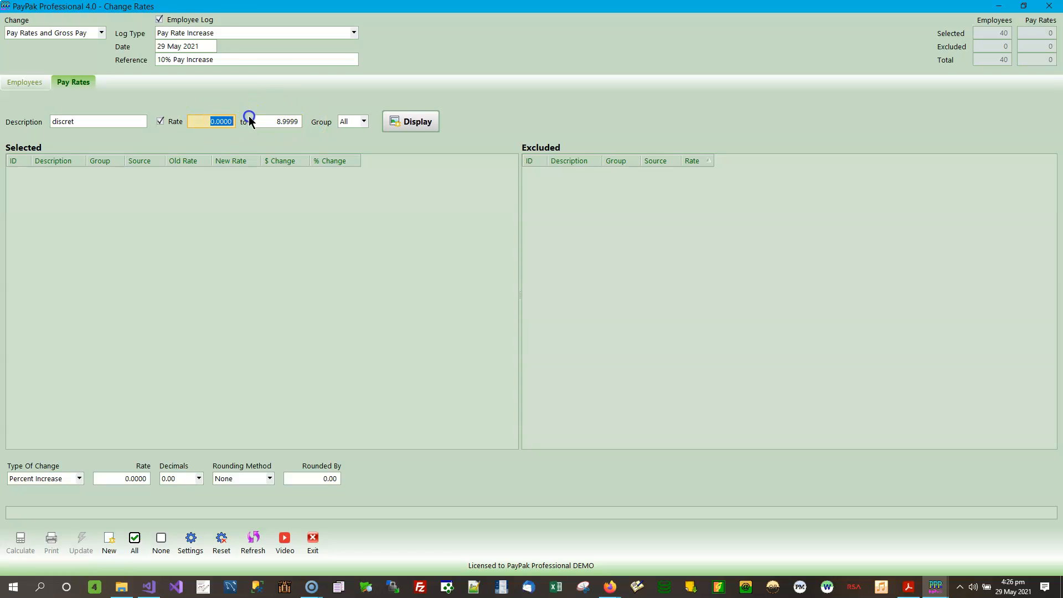
{"action": "type", "text": "0"}
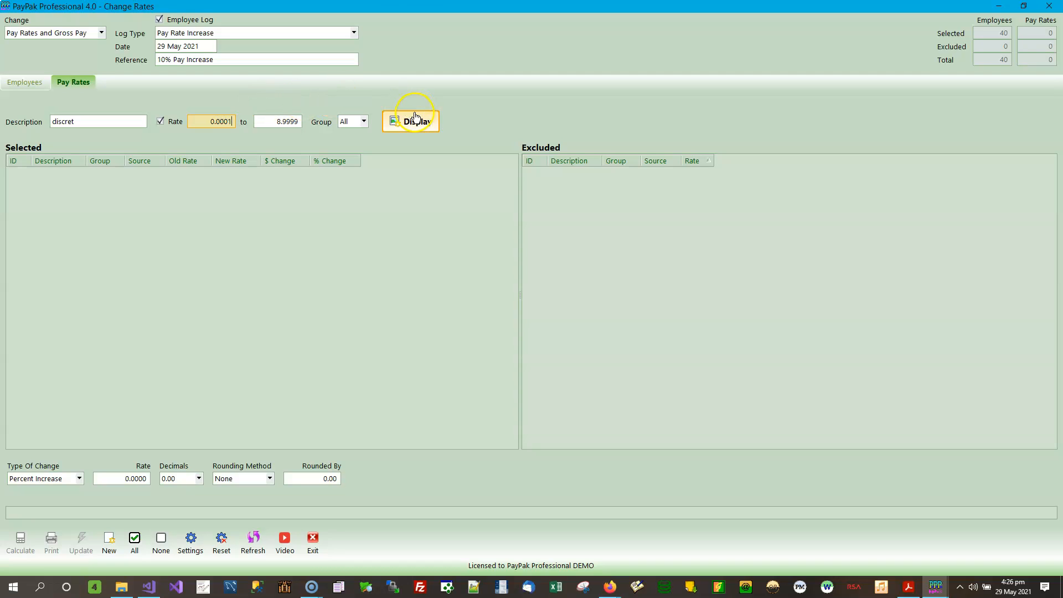
{"action": "left_click", "coordinate": [365, 122]}
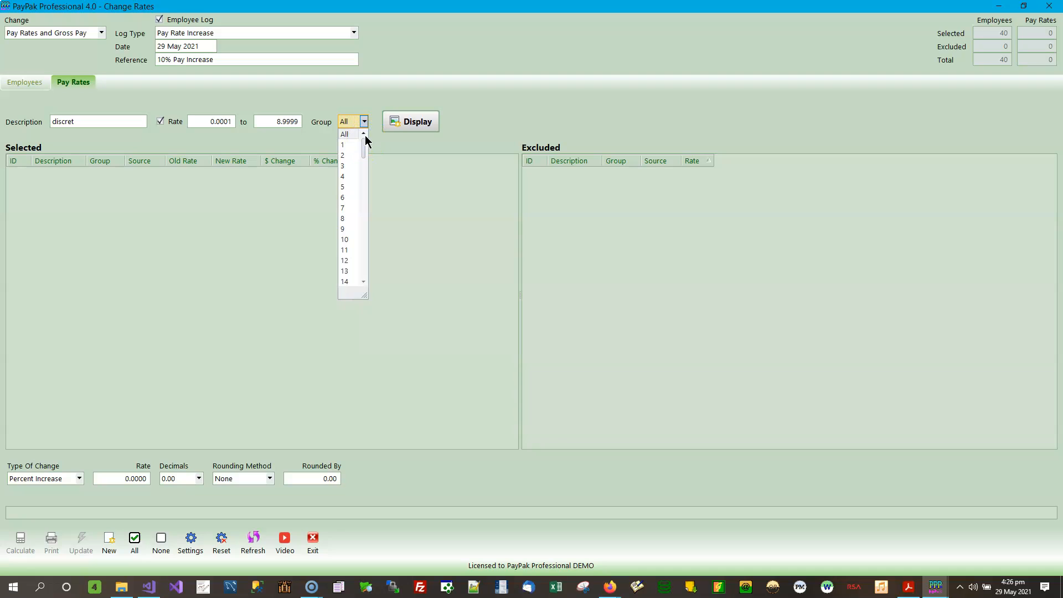
{"action": "left_click", "coordinate": [416, 118]}
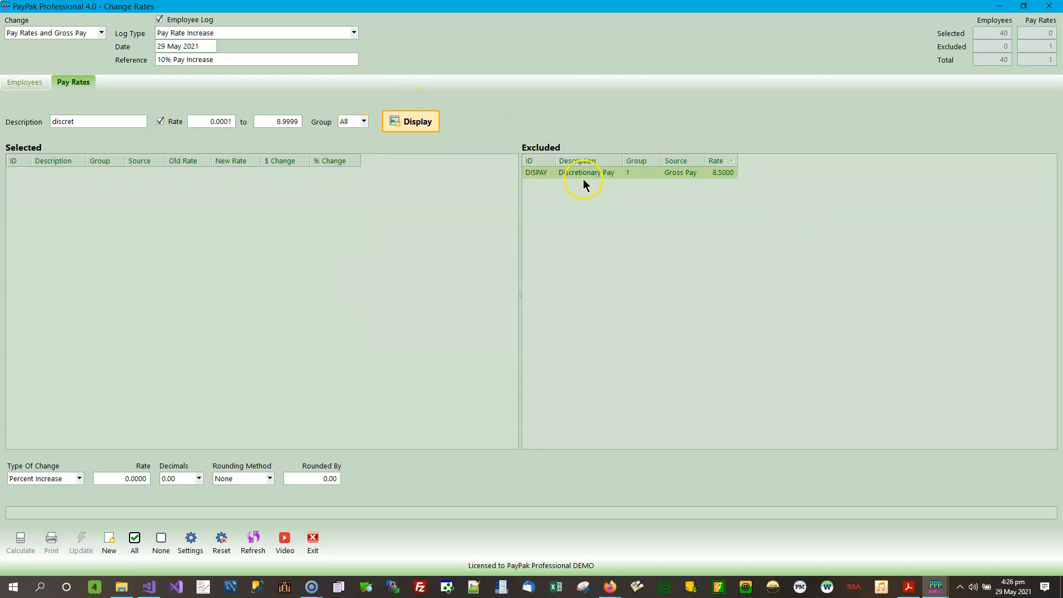
Clear the description filter and display rates in the current range for all descriptions
{"action": "double_click", "coordinate": [71, 123]}
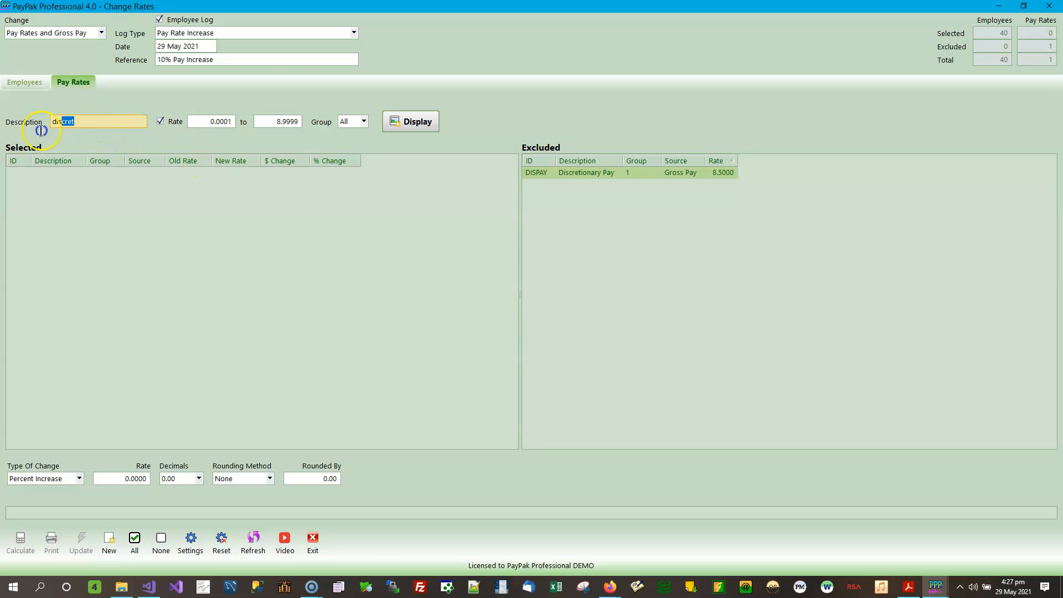
{"action": "key", "text": "BackSpace"}
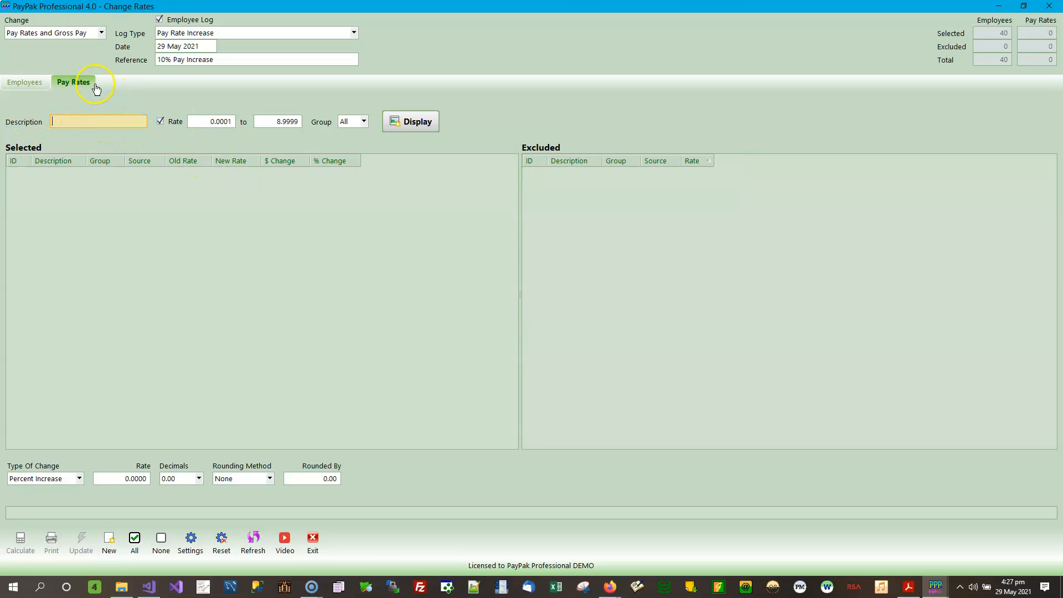
{"action": "left_click", "coordinate": [235, 121]}
{"action": "left_click", "coordinate": [424, 125]}
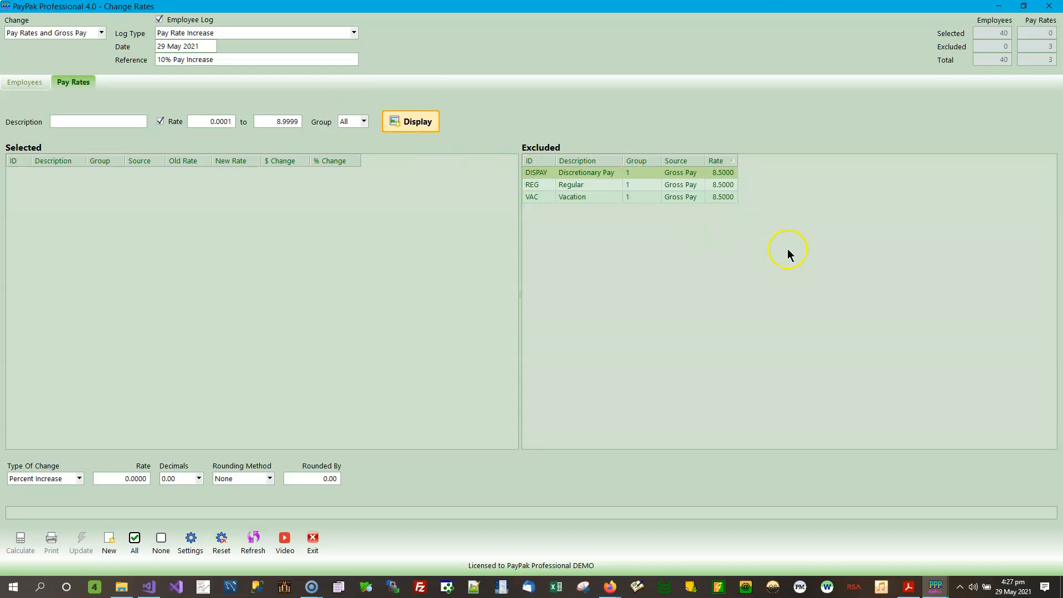
Preview rates up to 10.9999, then from 10 to 25, and switch off the Rate range filter
{"action": "left_click_drag", "start_coordinate": [279, 122], "coordinate": [313, 117]}
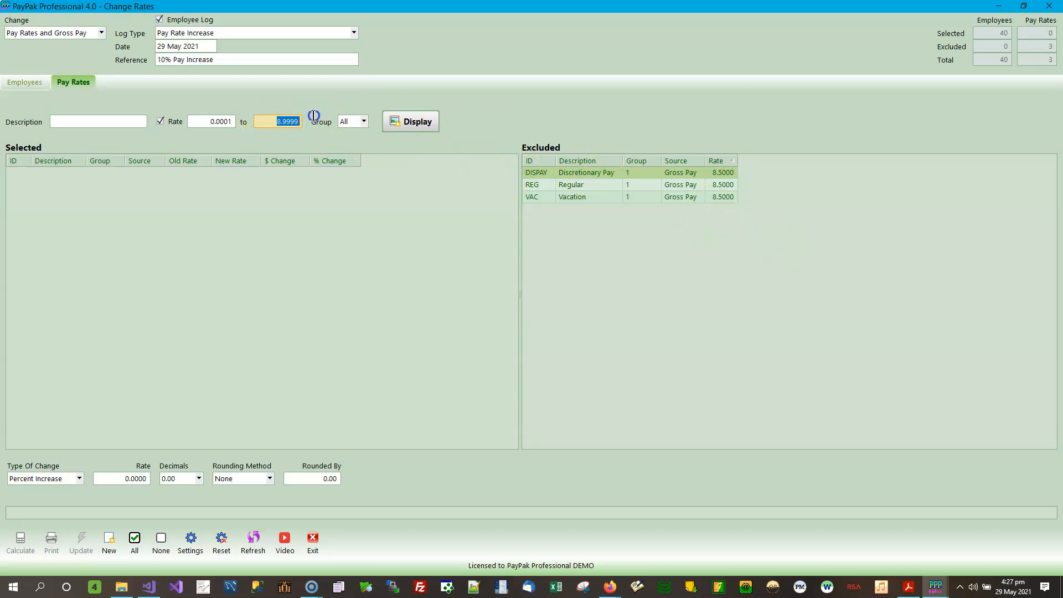
{"action": "type", "text": "10"}
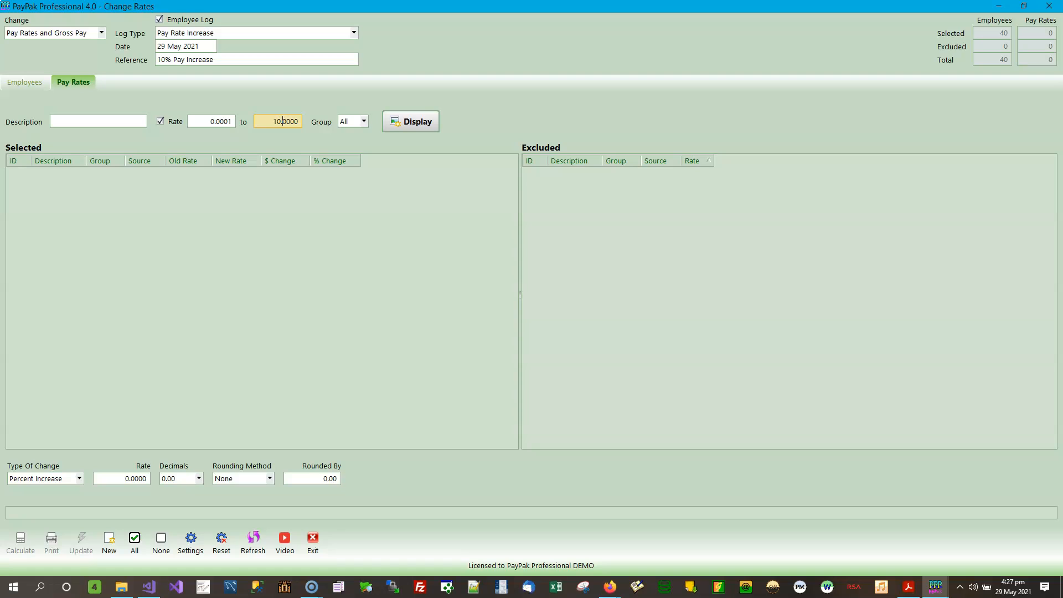
{"action": "type", "text": ".9999"}
{"action": "left_click", "coordinate": [408, 123]}
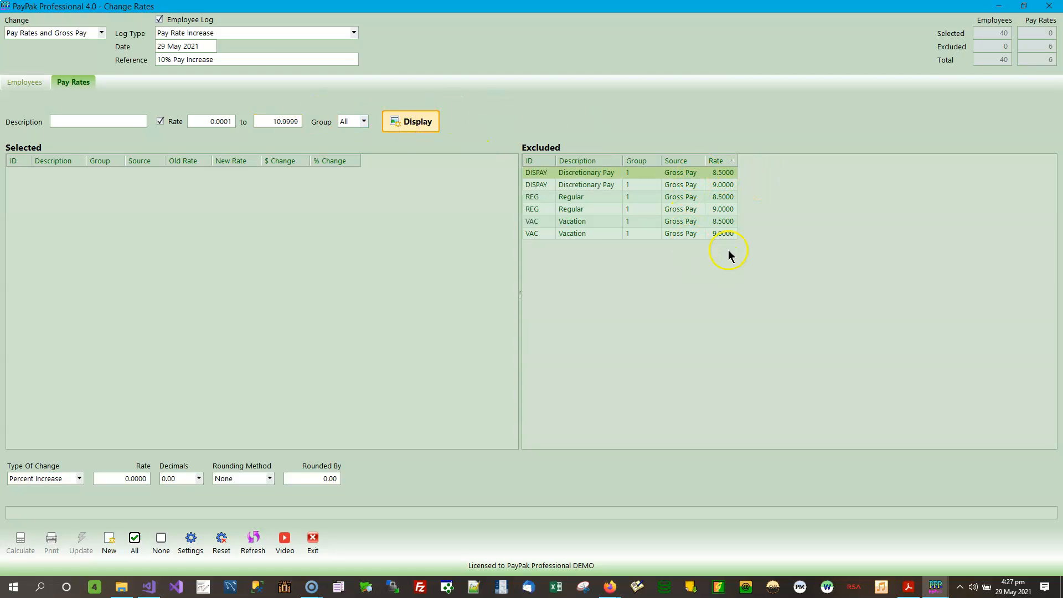
{"action": "left_click", "coordinate": [213, 121]}
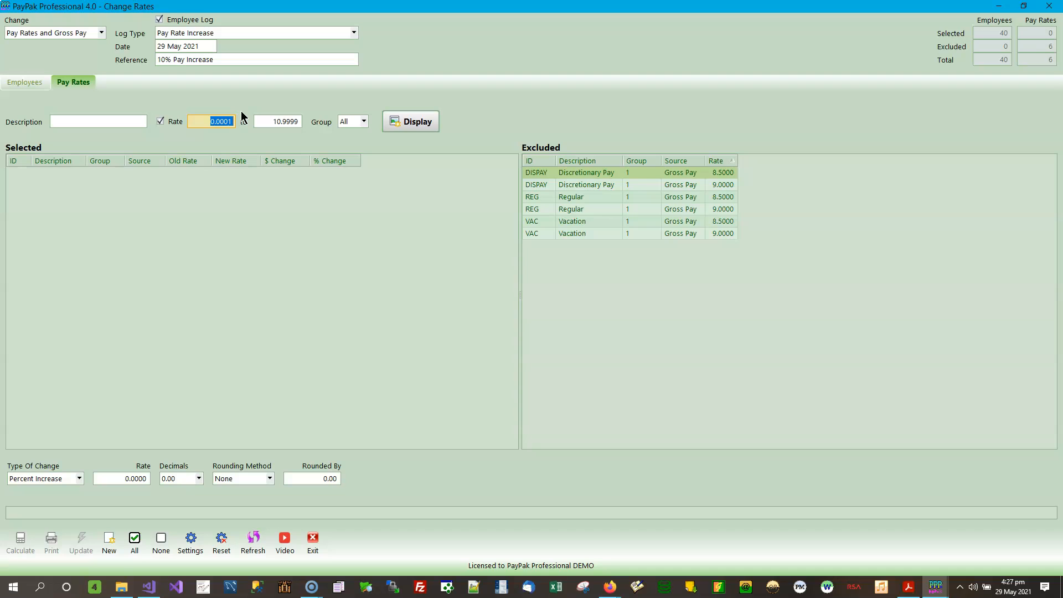
{"action": "type", "text": "10"}
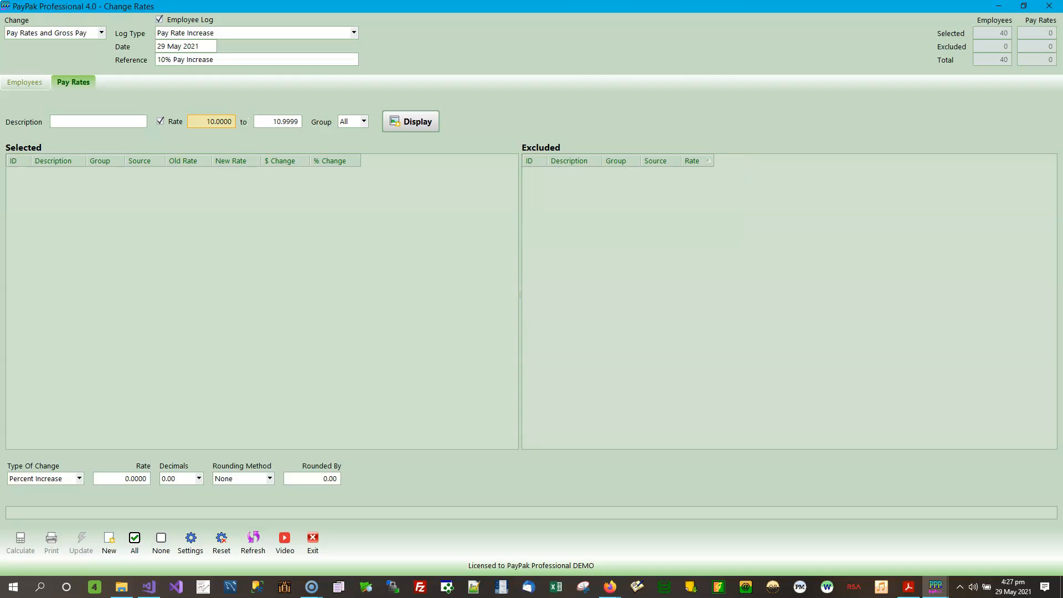
{"action": "left_click", "coordinate": [271, 121]}
{"action": "type", "text": "25"}
{"action": "left_click", "coordinate": [405, 122]}
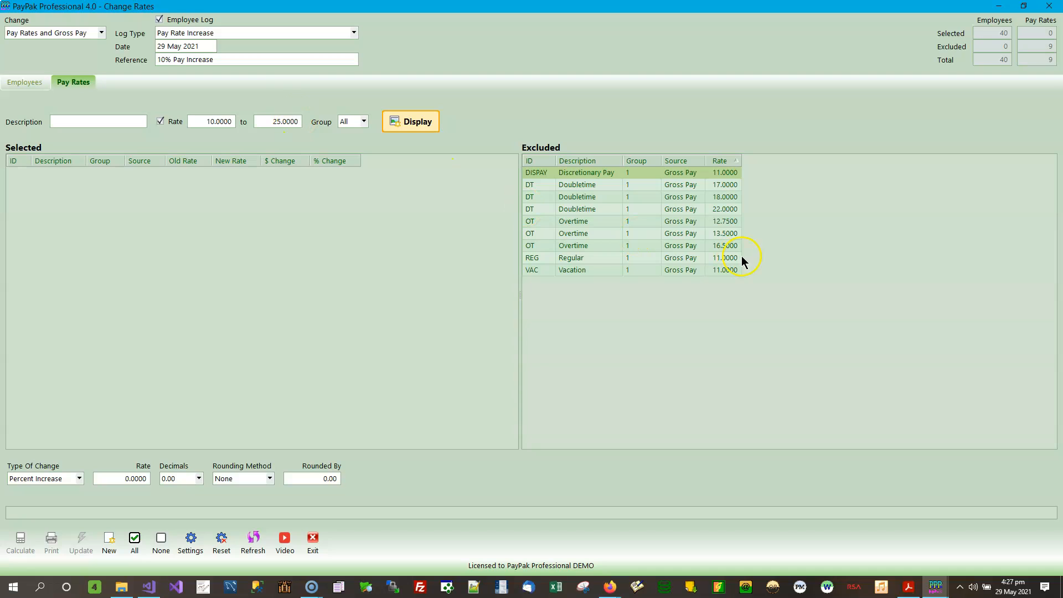
{"action": "left_click", "coordinate": [160, 120]}
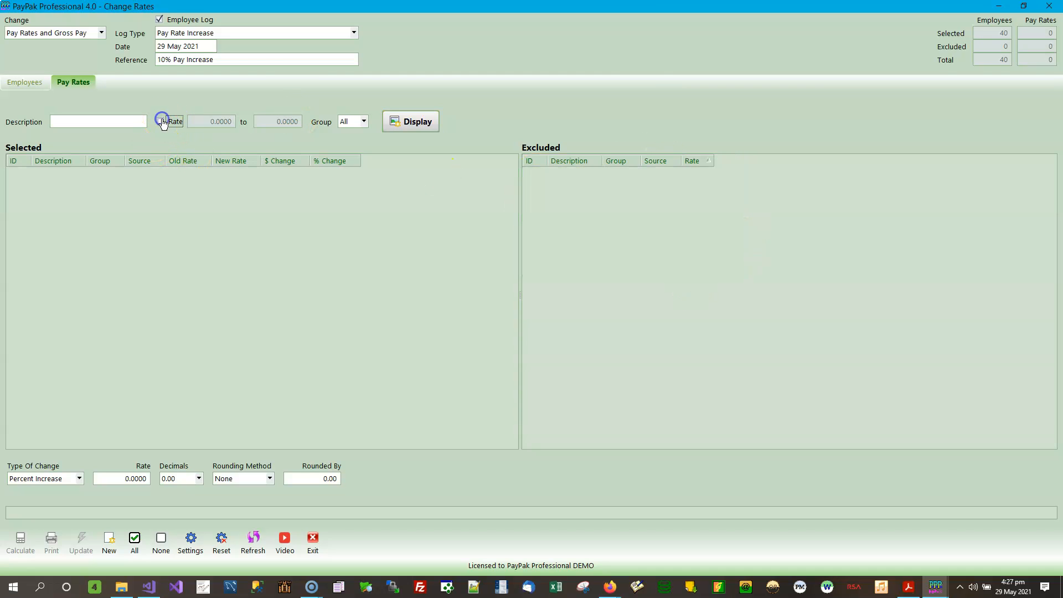
{"action": "left_click", "coordinate": [416, 126]}
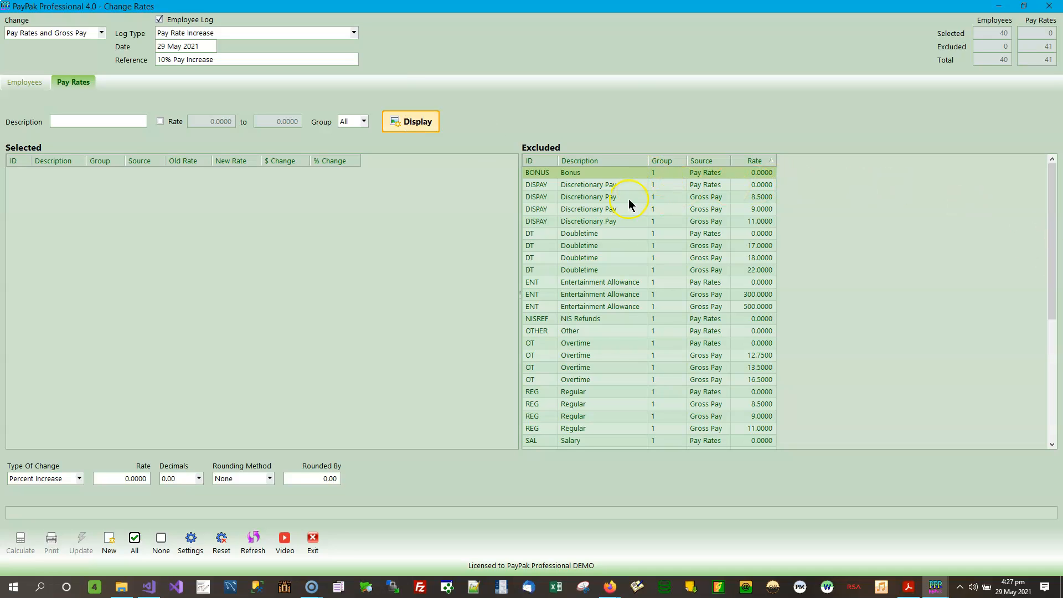
{"action": "left_click_drag", "start_coordinate": [1051, 226], "coordinate": [1046, 197]}
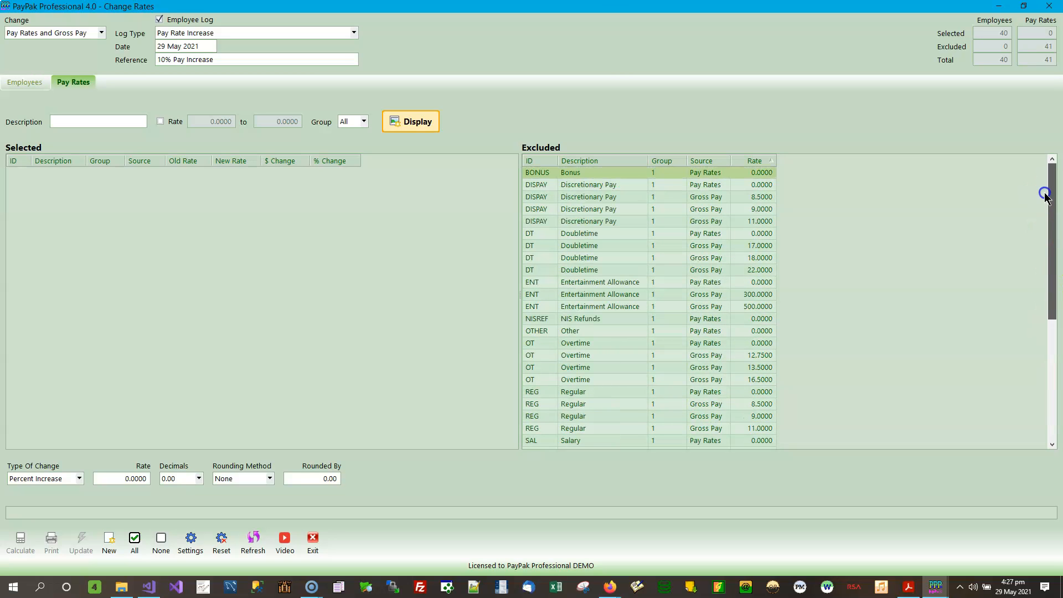
{"action": "left_click_drag", "start_coordinate": [1046, 196], "coordinate": [1053, 295]}
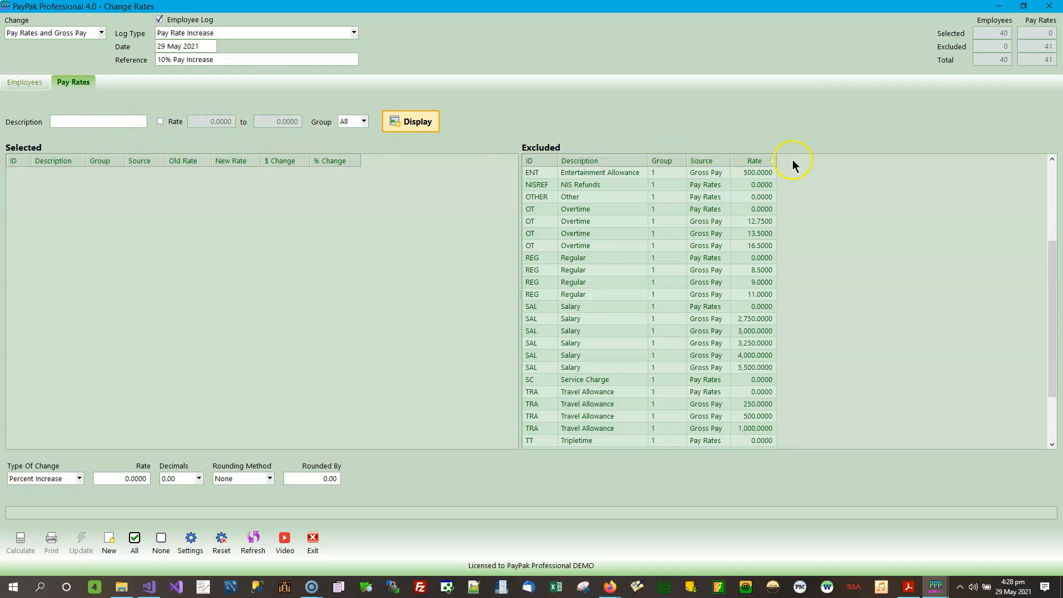
{"action": "left_click_drag", "start_coordinate": [1054, 271], "coordinate": [1059, 183]}
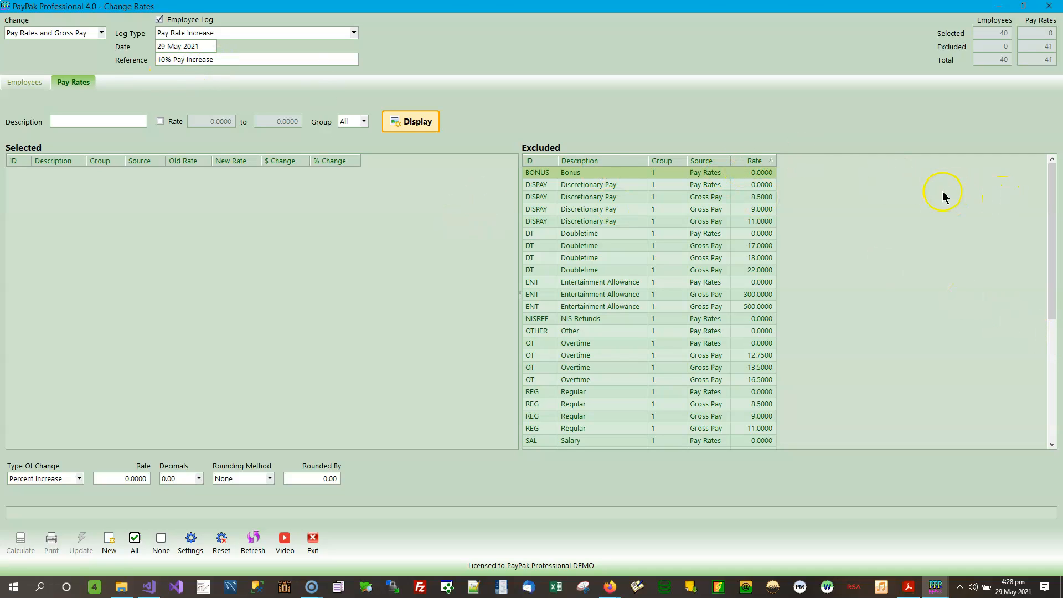
Enter a 10 percent increase rate and move all pay rates into Selected
{"action": "left_click", "coordinate": [120, 479]}
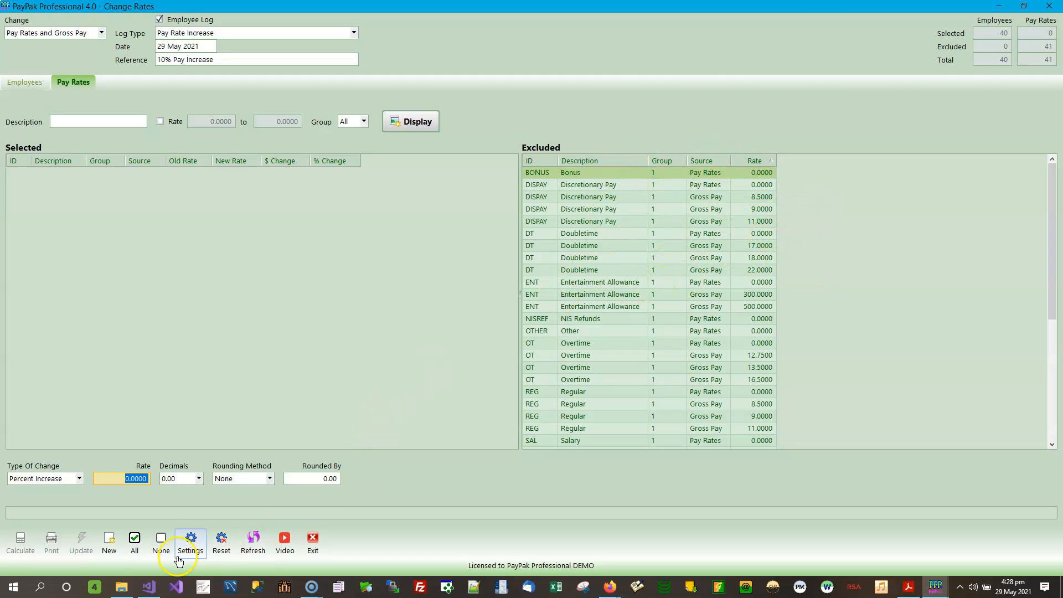
{"action": "left_click", "coordinate": [136, 545]}
{"action": "type", "text": "10"}
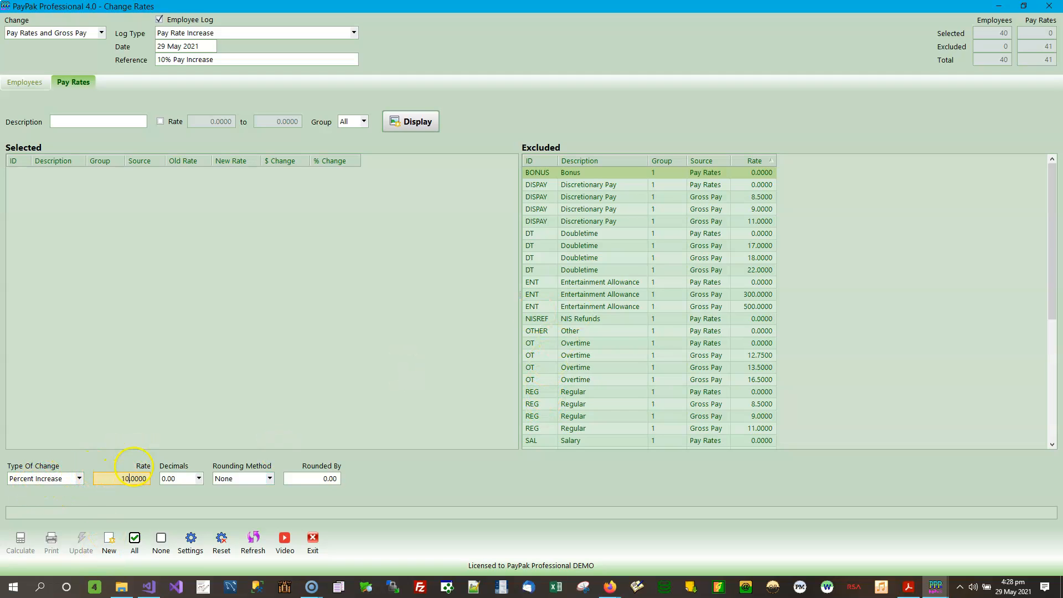
{"action": "left_click", "coordinate": [134, 544]}
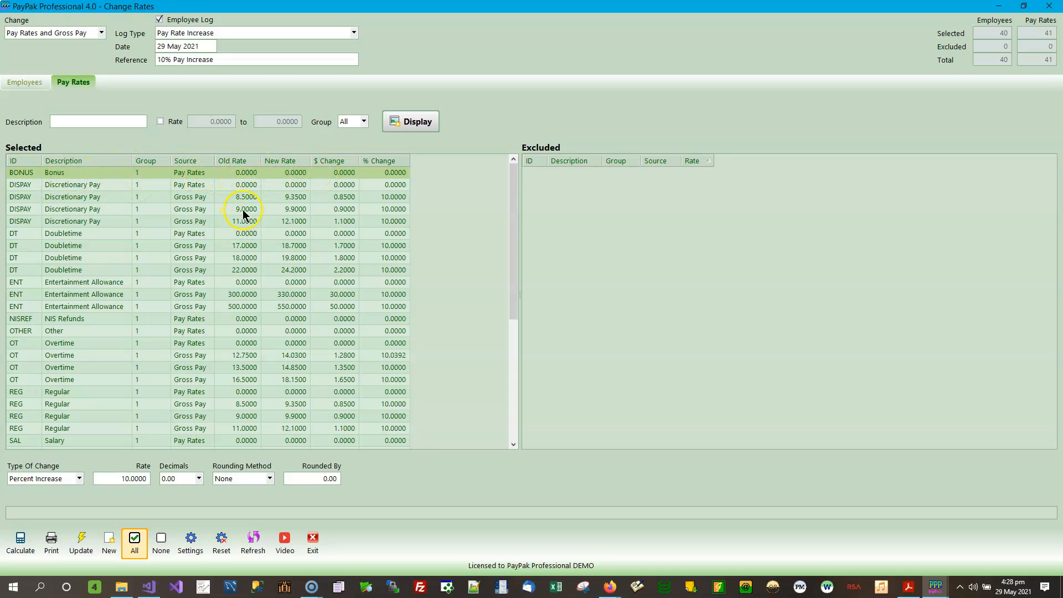
Verify Discretionary Pay 8.5000 becomes 9.3500 (+0.8500, 10%) and Overtime 12.7500 shows 10.0392%
{"action": "left_click", "coordinate": [250, 197]}
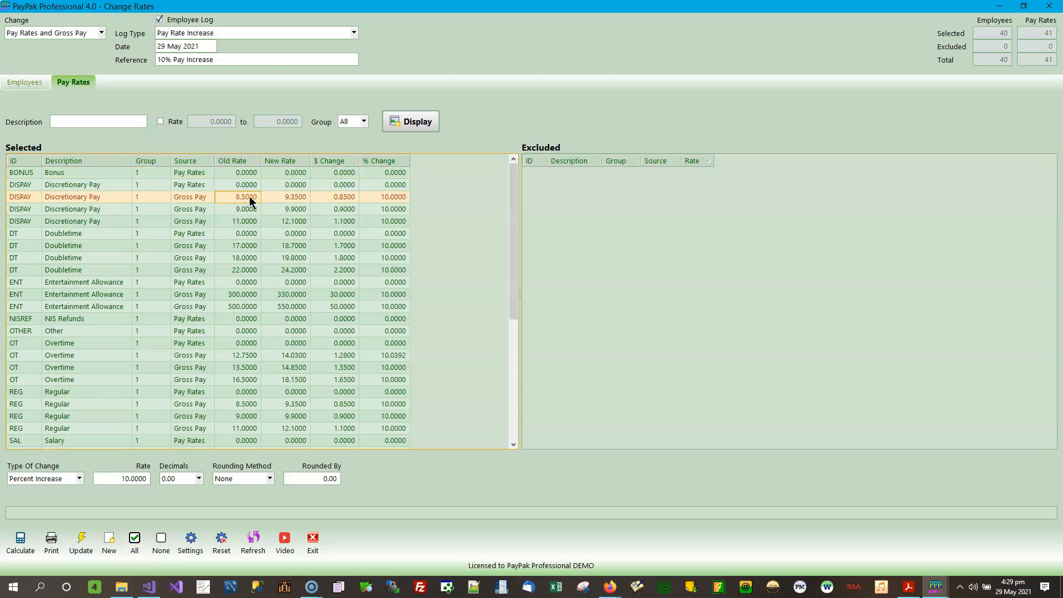
{"action": "left_click", "coordinate": [293, 198]}
{"action": "left_click", "coordinate": [344, 197]}
{"action": "left_click", "coordinate": [395, 201]}
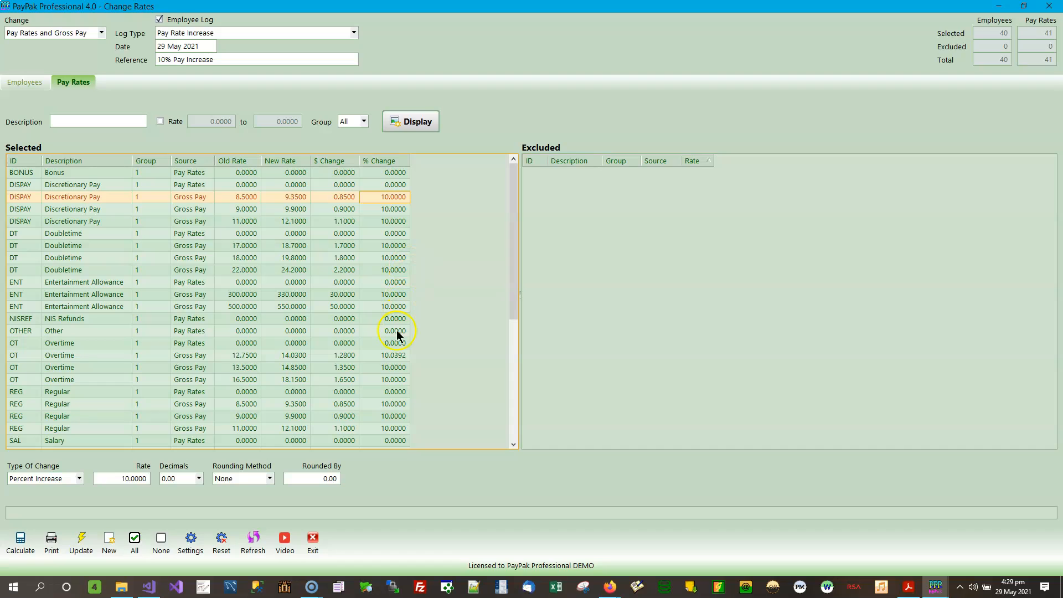
{"action": "left_click", "coordinate": [396, 359]}
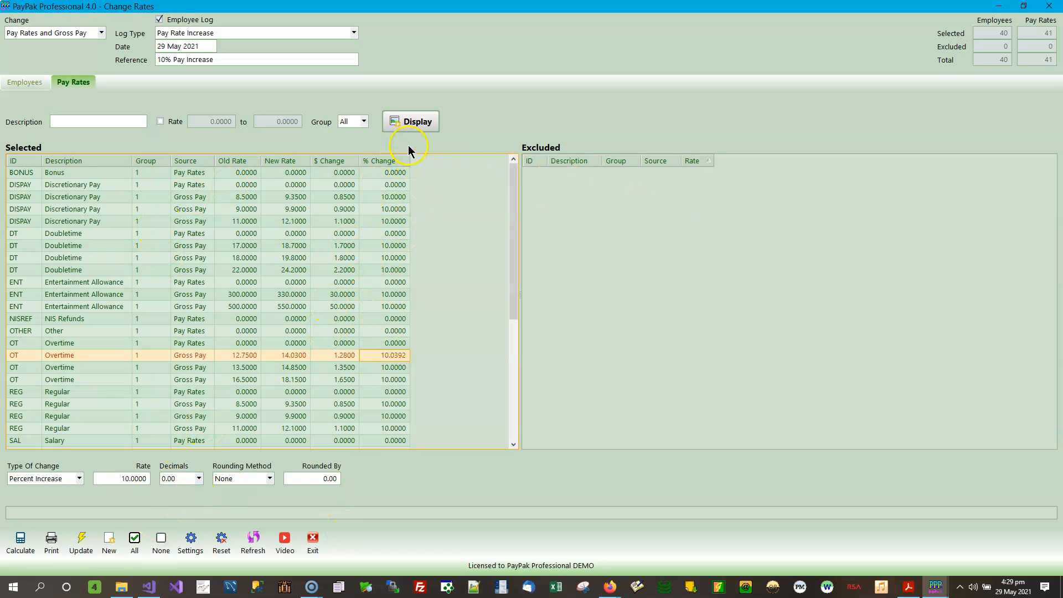
Reset all 41 pay rates back into Selected unchanged and enter a 10 percent increase rate
{"action": "left_click", "coordinate": [161, 540]}
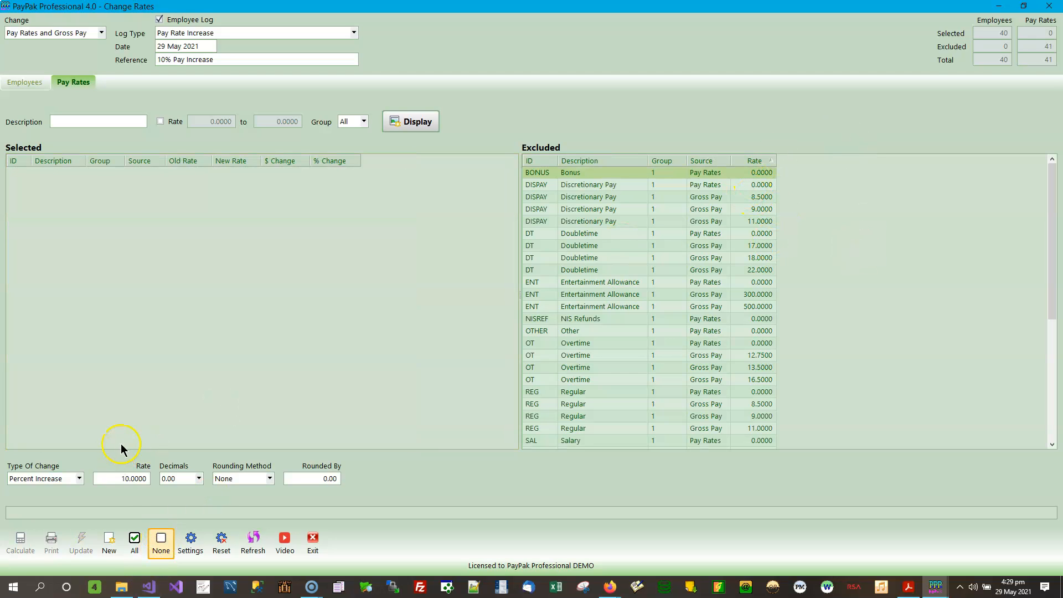
{"action": "left_click_drag", "start_coordinate": [119, 480], "coordinate": [172, 471]}
{"action": "type", "text": "1"}
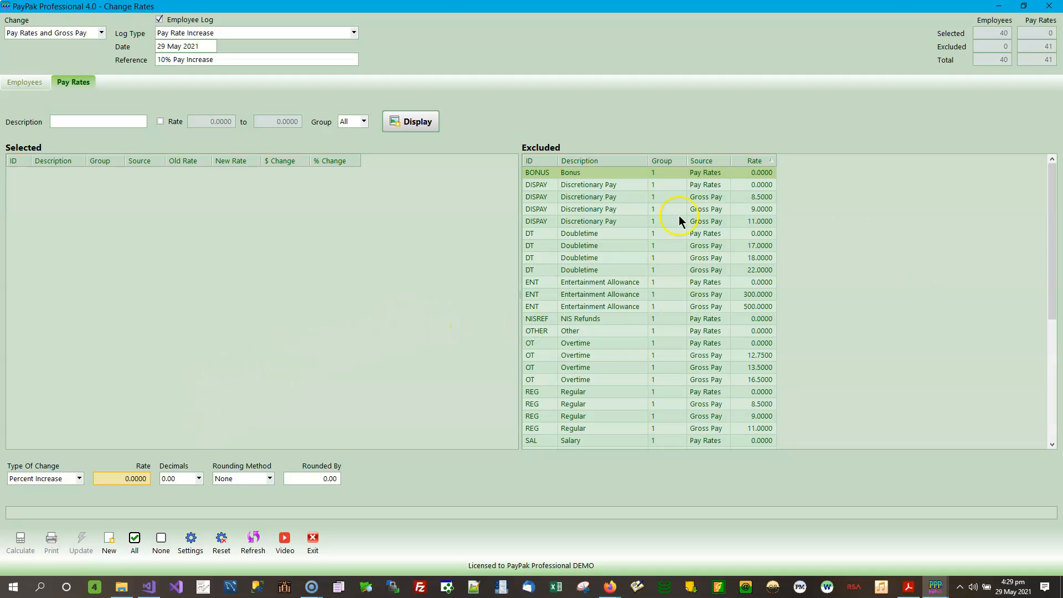
{"action": "left_click", "coordinate": [135, 545]}
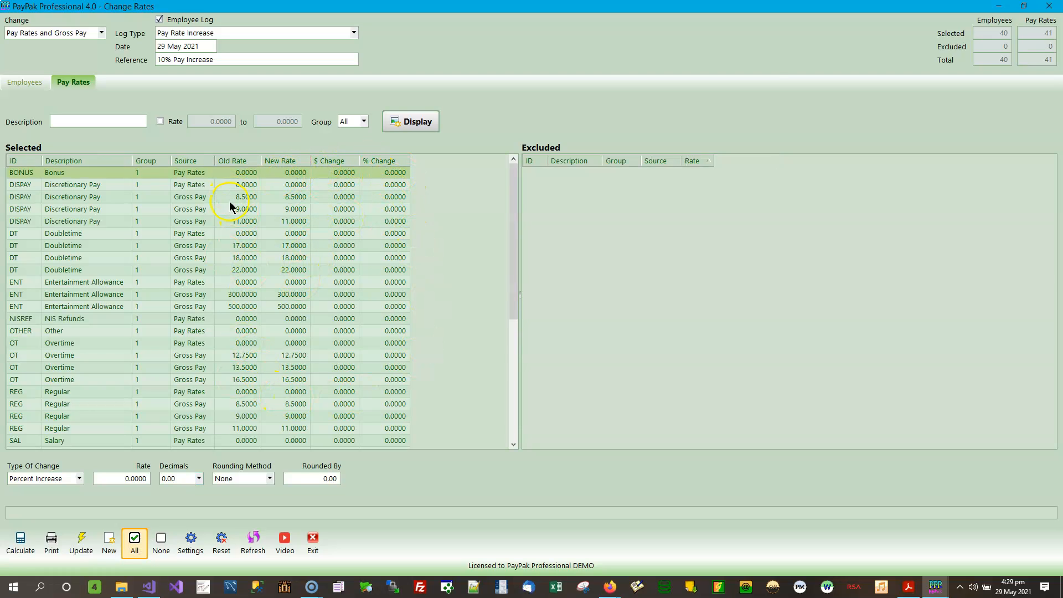
{"action": "left_click", "coordinate": [272, 296]}
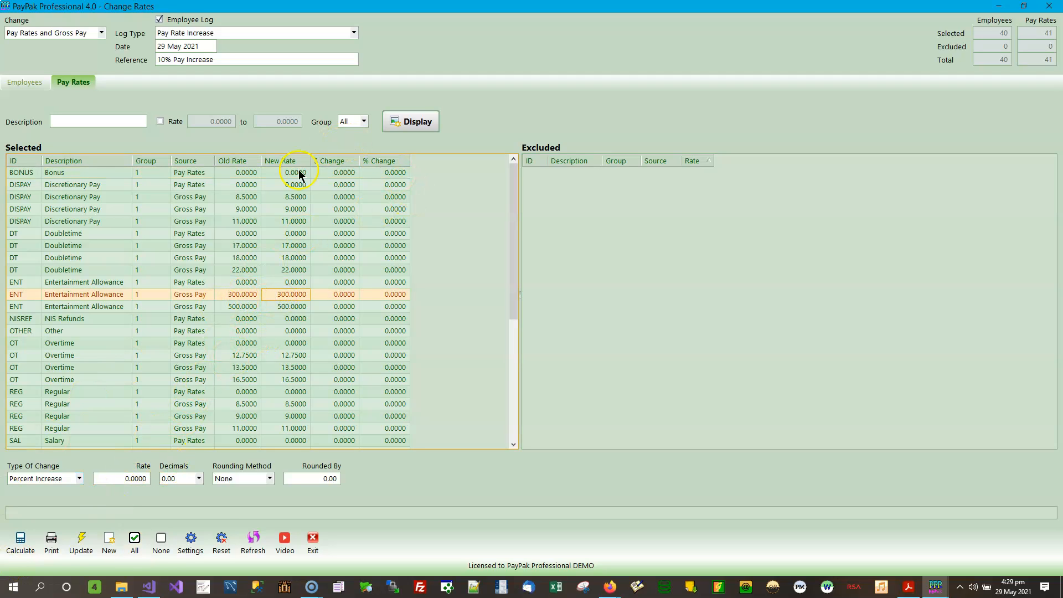
{"action": "left_click", "coordinate": [122, 480]}
{"action": "type", "text": "10"}
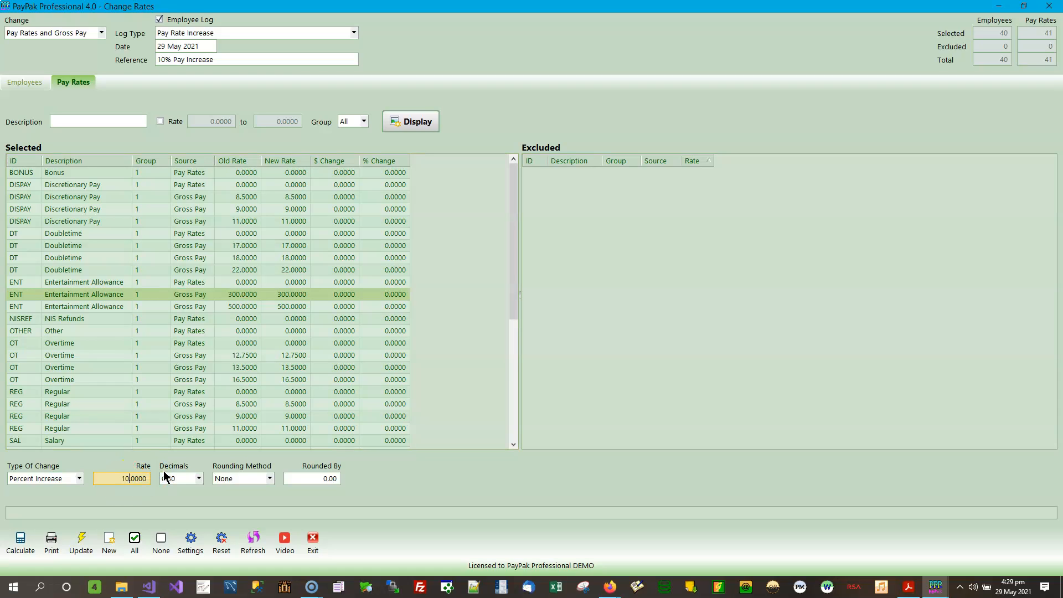
Calculate the 10% increases, e.g. Entertainment Allowance 300.0000 becoming 330.0000
{"action": "left_click", "coordinate": [27, 544]}
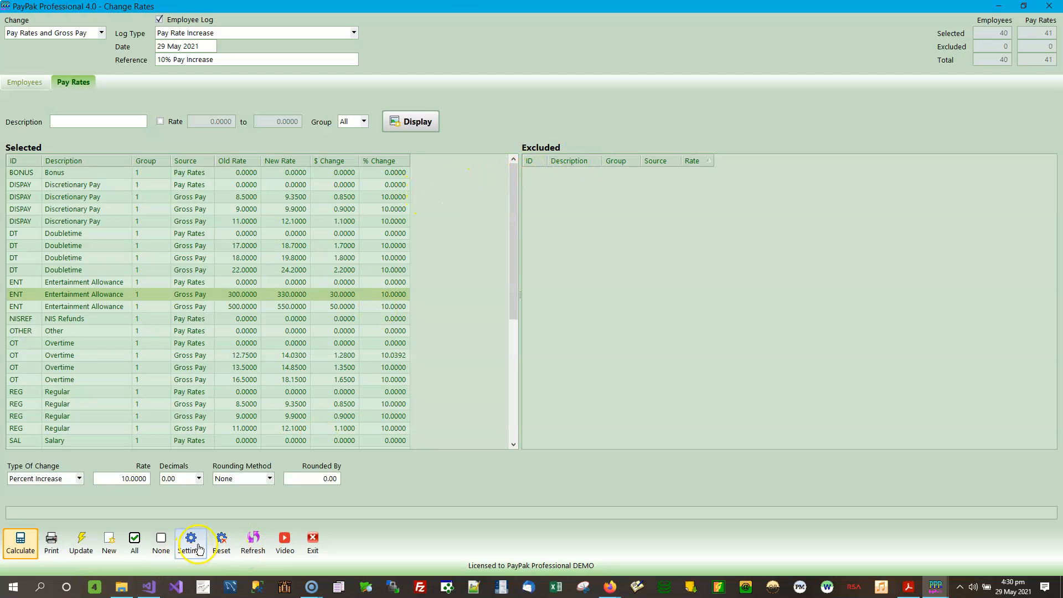
Clear Selected and add ten rates at 10%, including Bonus, Doubletime 18.0000 and Overtime 13.5000
{"action": "left_click", "coordinate": [162, 543]}
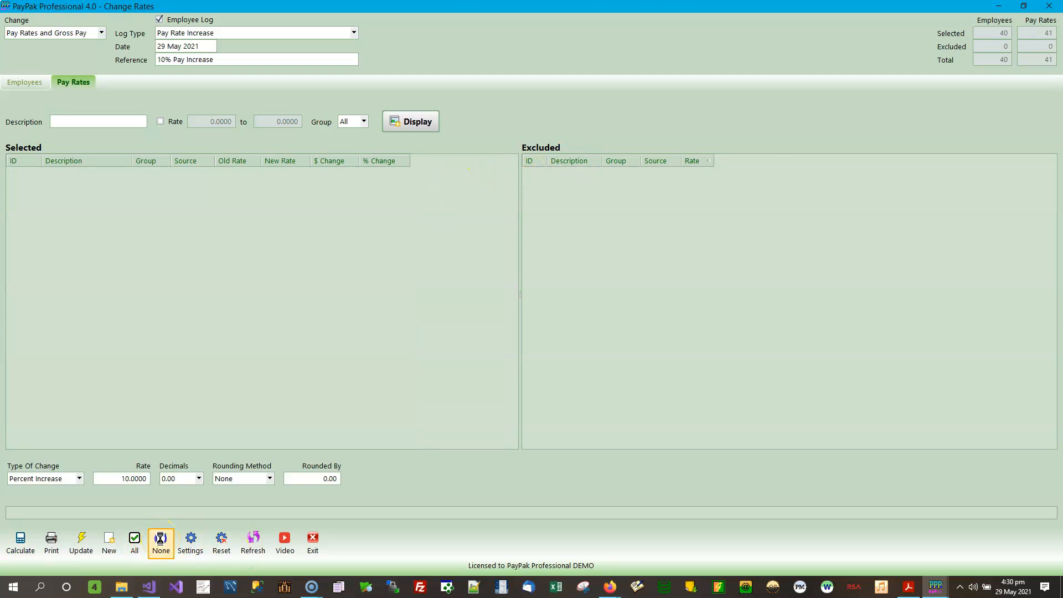
{"action": "left_click", "coordinate": [124, 478]}
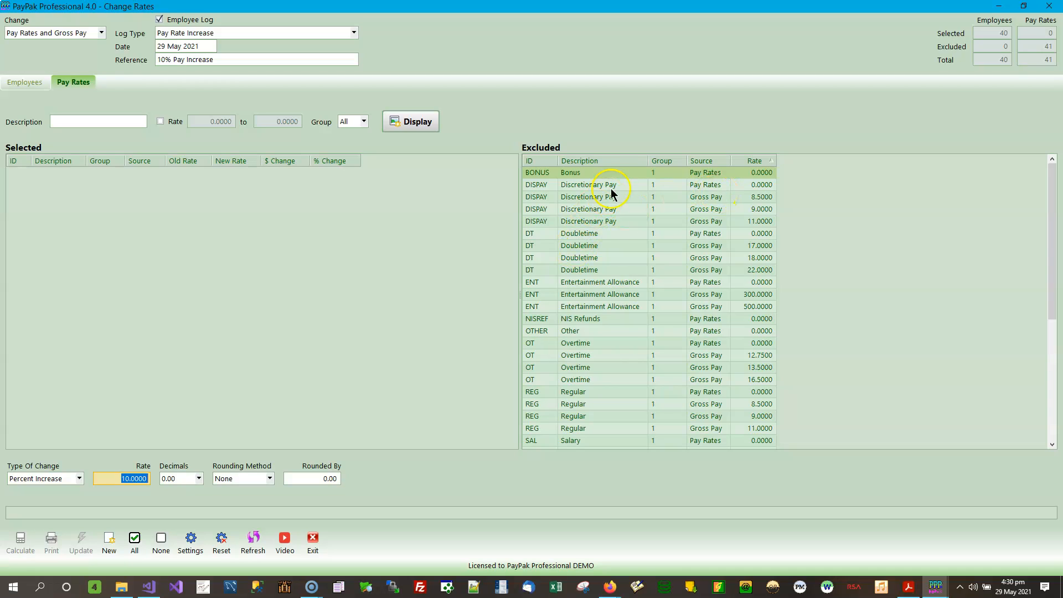
{"action": "double_click", "coordinate": [619, 173]}
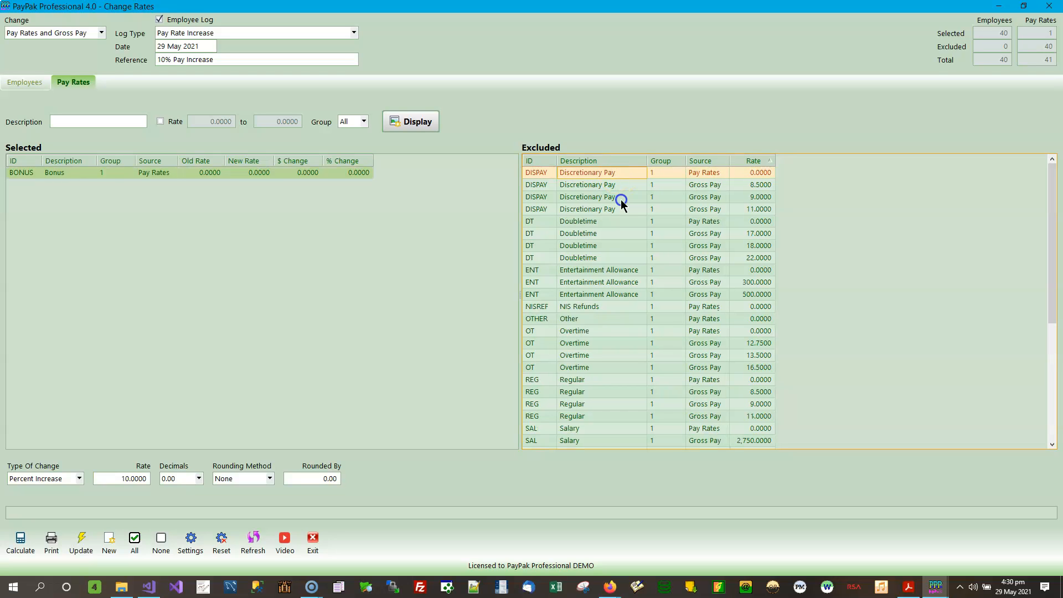
{"action": "double_click", "coordinate": [621, 198]}
{"action": "double_click", "coordinate": [626, 234]}
{"action": "double_click", "coordinate": [630, 270]}
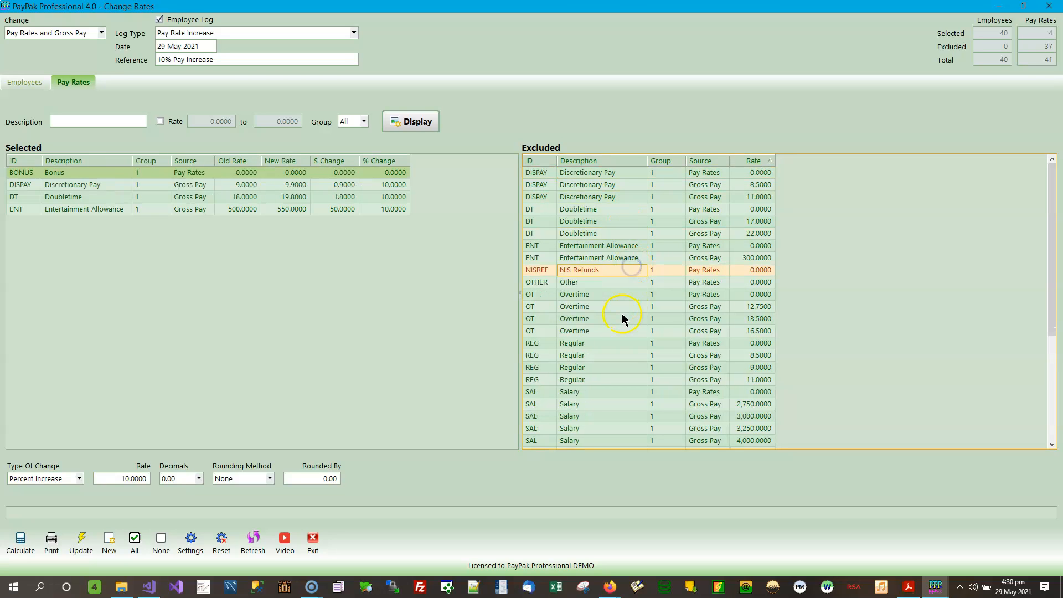
{"action": "double_click", "coordinate": [622, 318]}
{"action": "double_click", "coordinate": [610, 355]}
{"action": "double_click", "coordinate": [624, 278]}
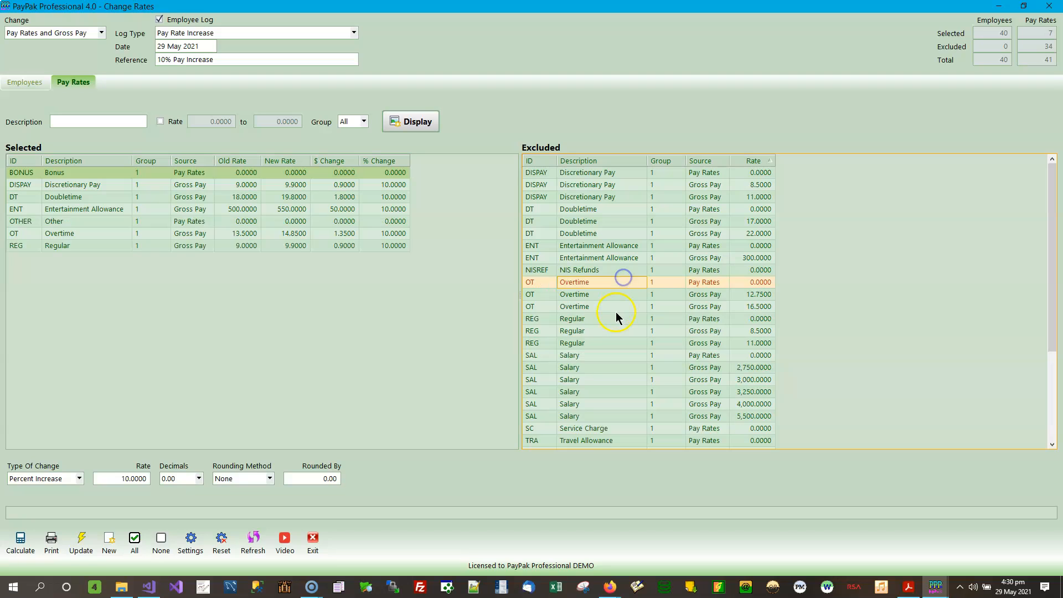
{"action": "double_click", "coordinate": [616, 308]}
{"action": "double_click", "coordinate": [619, 283]}
{"action": "double_click", "coordinate": [609, 258]}
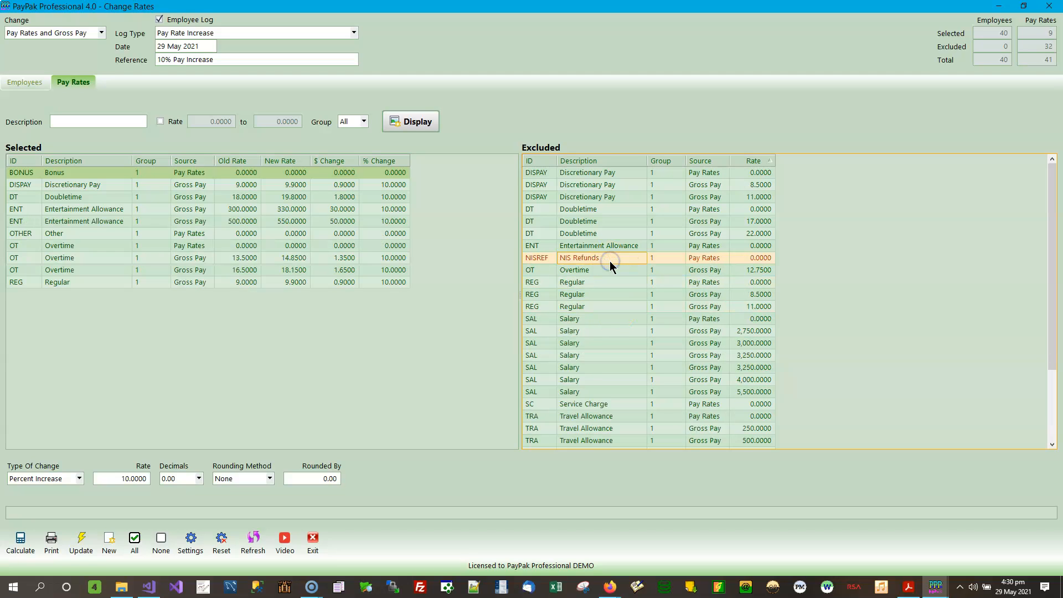
At 20 percent, add eight more rates such as Overtime 12.7500, Salary 2,750.0000 and Travel Allowance 500.0000
{"action": "left_click", "coordinate": [139, 479]}
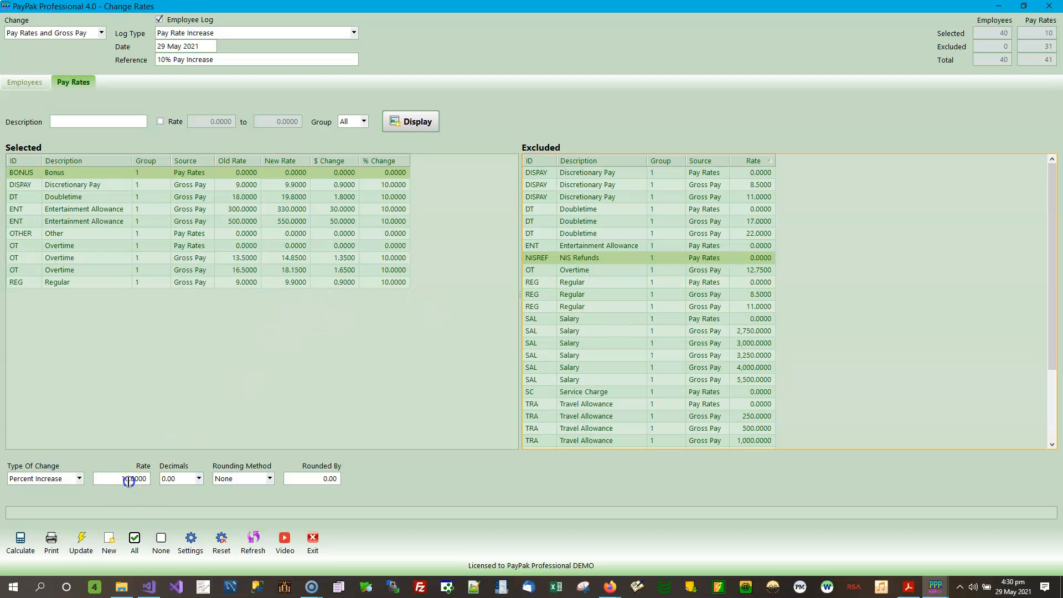
{"action": "type", "text": "2"}
{"action": "double_click", "coordinate": [612, 274]}
{"action": "double_click", "coordinate": [590, 316]}
{"action": "double_click", "coordinate": [608, 244]}
{"action": "double_click", "coordinate": [604, 210]}
{"action": "double_click", "coordinate": [582, 307]}
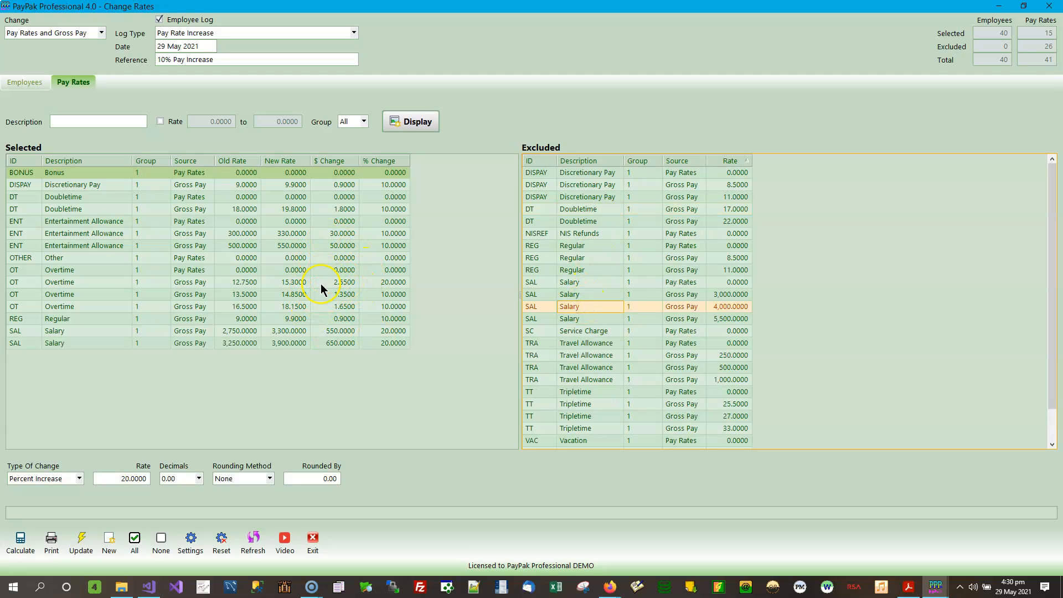
{"action": "double_click", "coordinate": [589, 355]}
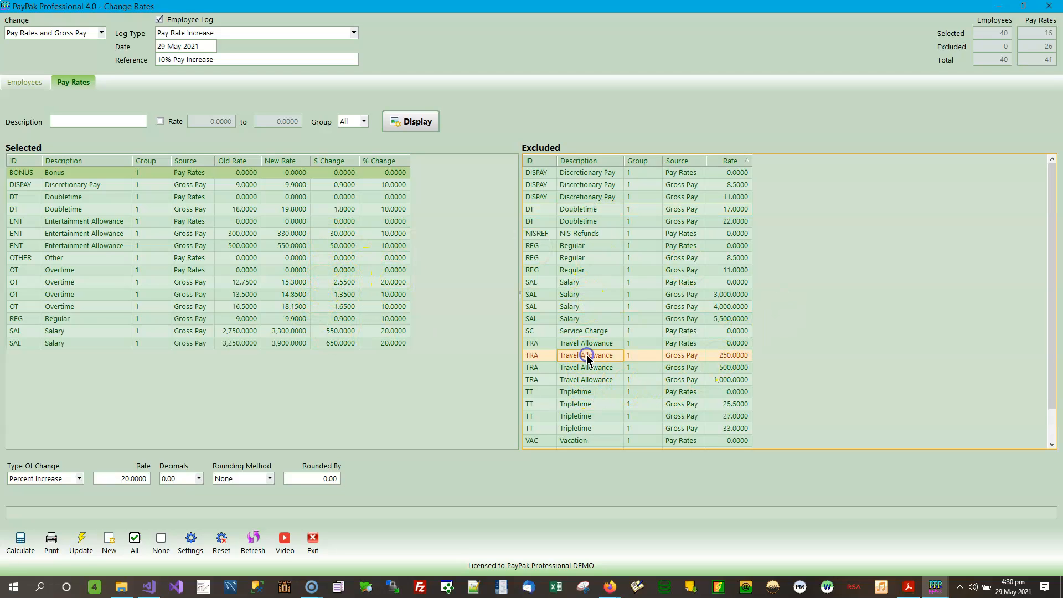
{"action": "double_click", "coordinate": [591, 355]}
{"action": "double_click", "coordinate": [590, 343]}
At 30 percent, add Regular 8.5000, Salary 3,000.0000, Vacation 8.5000, Travel Allowance 1,000.0000 and Regular 11.0000
{"action": "left_click", "coordinate": [111, 481]}
{"action": "left_click_drag", "start_coordinate": [118, 477], "coordinate": [168, 477]}
{"action": "type", "text": "30"}
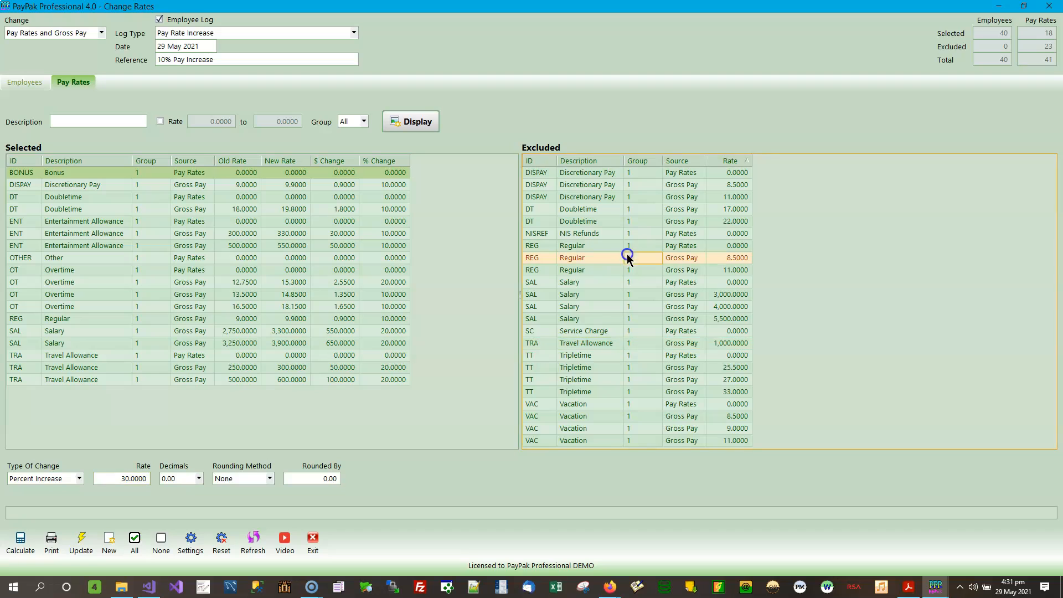
{"action": "double_click", "coordinate": [624, 258]}
{"action": "left_click", "coordinate": [602, 284]}
{"action": "double_click", "coordinate": [602, 283]}
{"action": "double_click", "coordinate": [597, 249]}
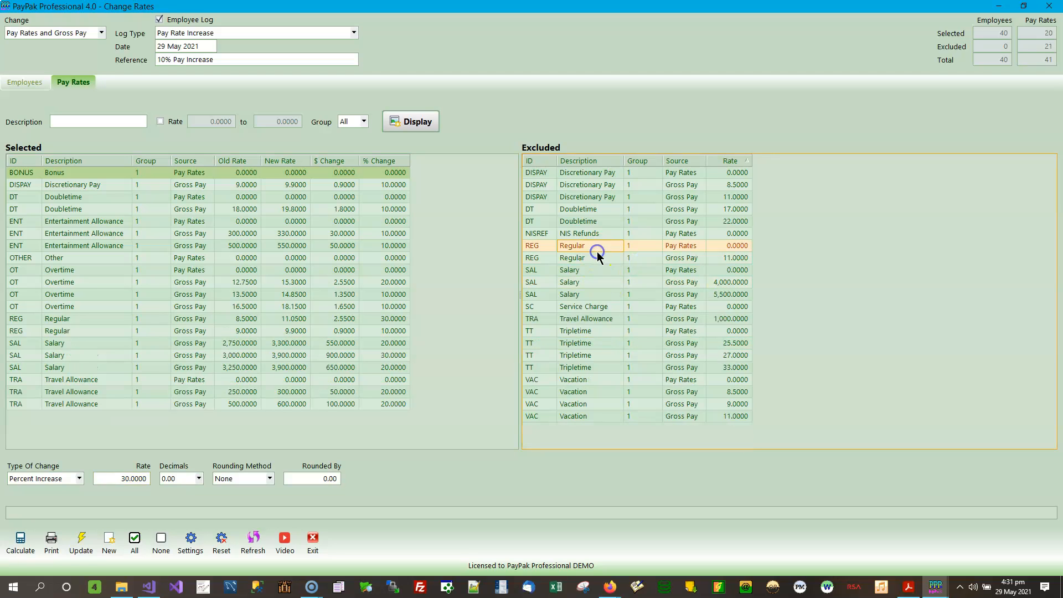
{"action": "double_click", "coordinate": [577, 379]}
{"action": "left_click", "coordinate": [603, 309]}
{"action": "double_click", "coordinate": [604, 309]}
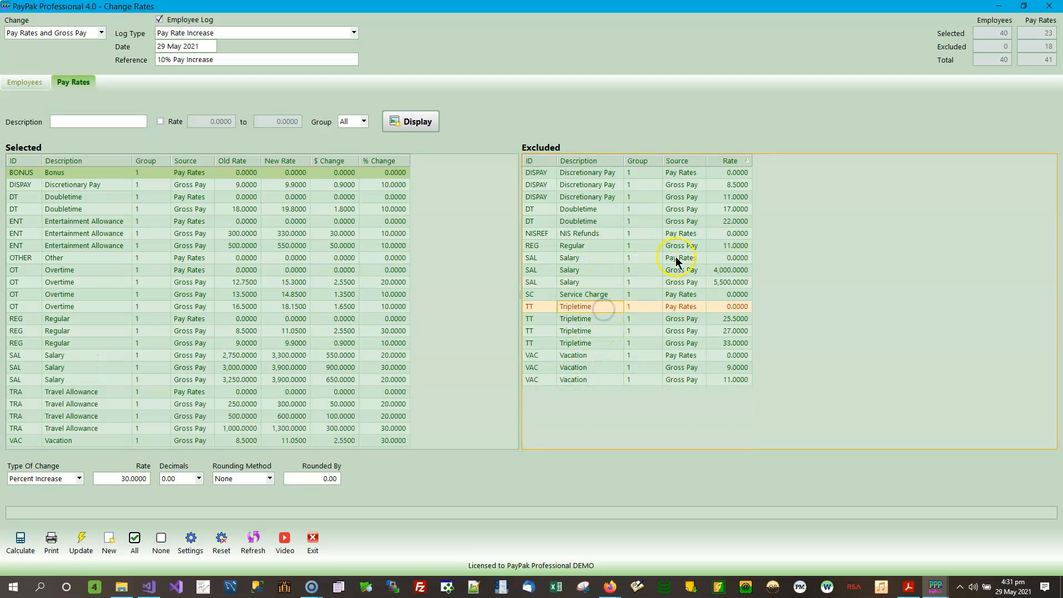
{"action": "double_click", "coordinate": [630, 246]}
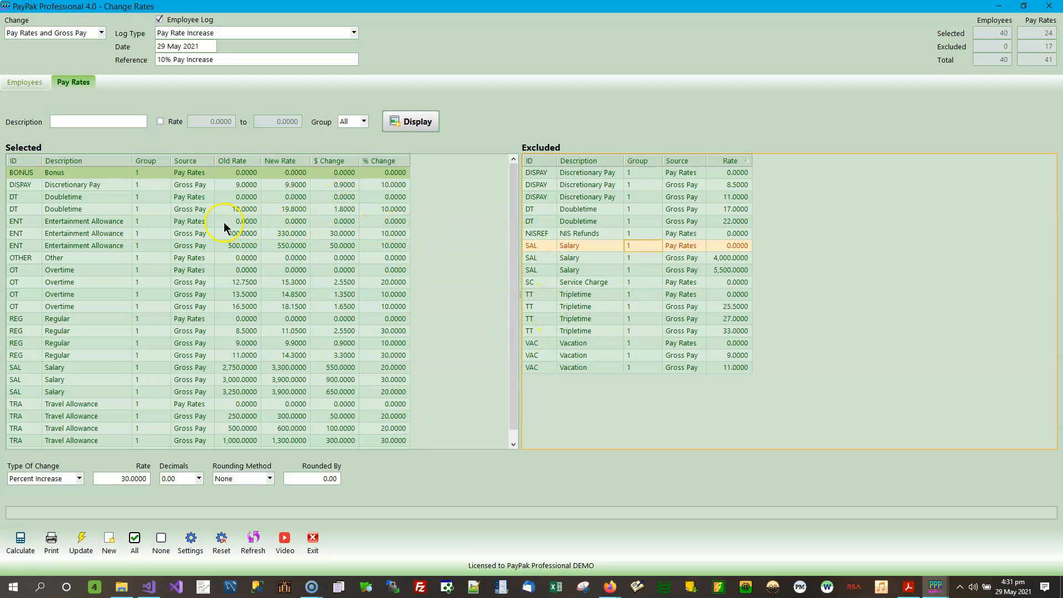
Enter 20 as the Doubletime new rate and check its dollar and percent change
{"action": "left_click", "coordinate": [291, 210]}
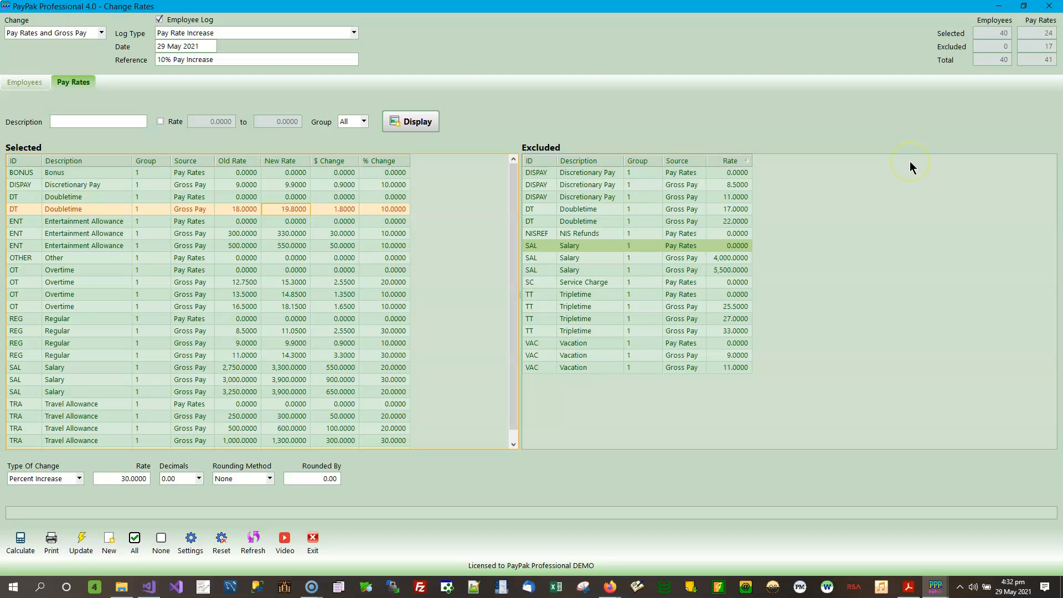
{"action": "type", "text": "20"}
{"action": "key", "text": "Return"}
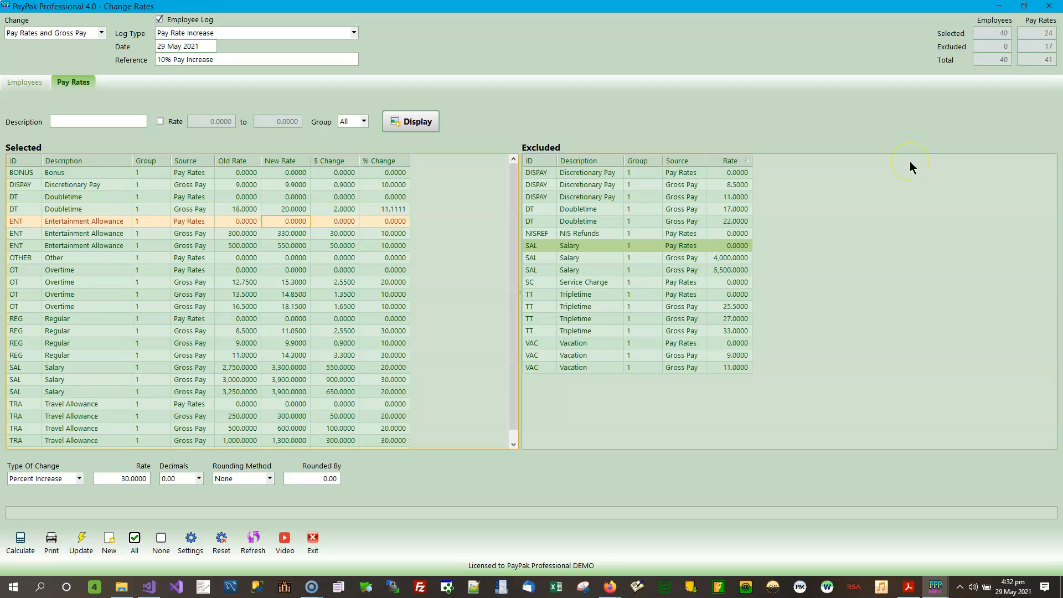
{"action": "left_click", "coordinate": [338, 209]}
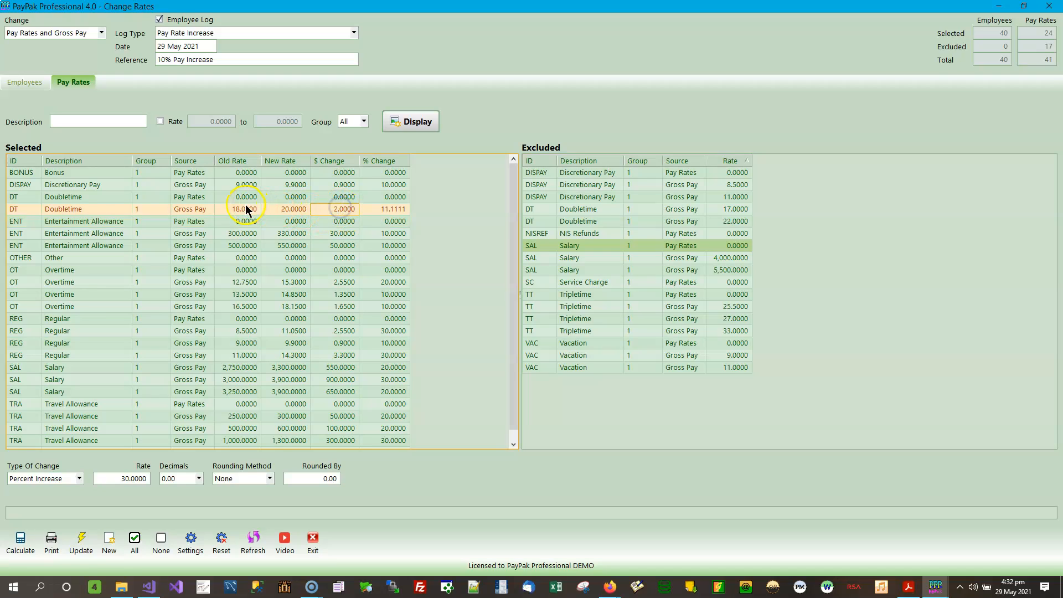
{"action": "left_click", "coordinate": [399, 208]}
Try -116 and 17.5 as the Doubletime new rate before settling back on 20.0000
{"action": "left_click", "coordinate": [302, 213]}
{"action": "type", "text": "-1"}
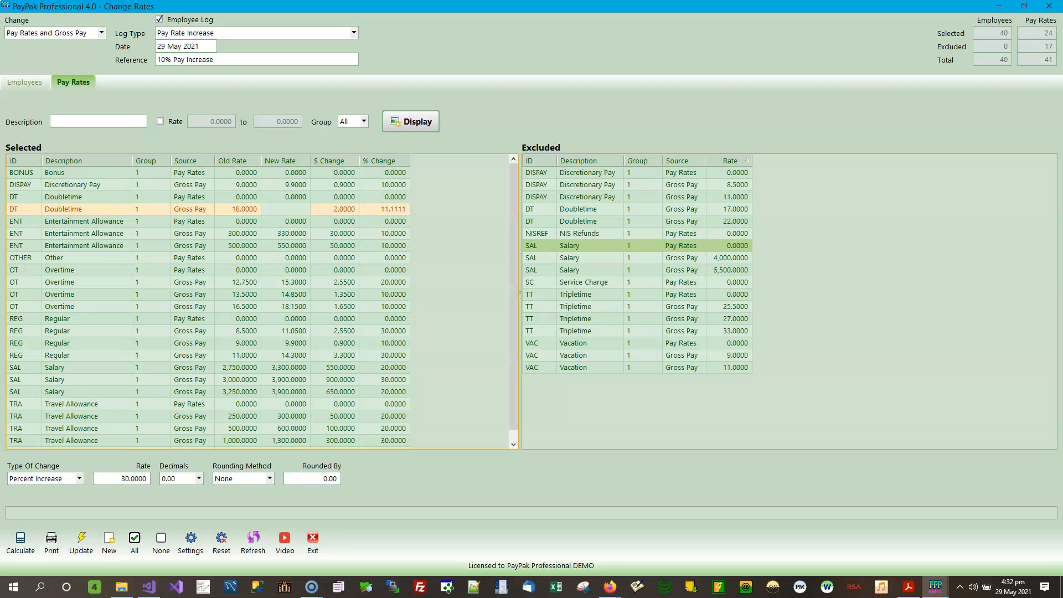
{"action": "type", "text": "16"}
{"action": "key", "text": "Return"}
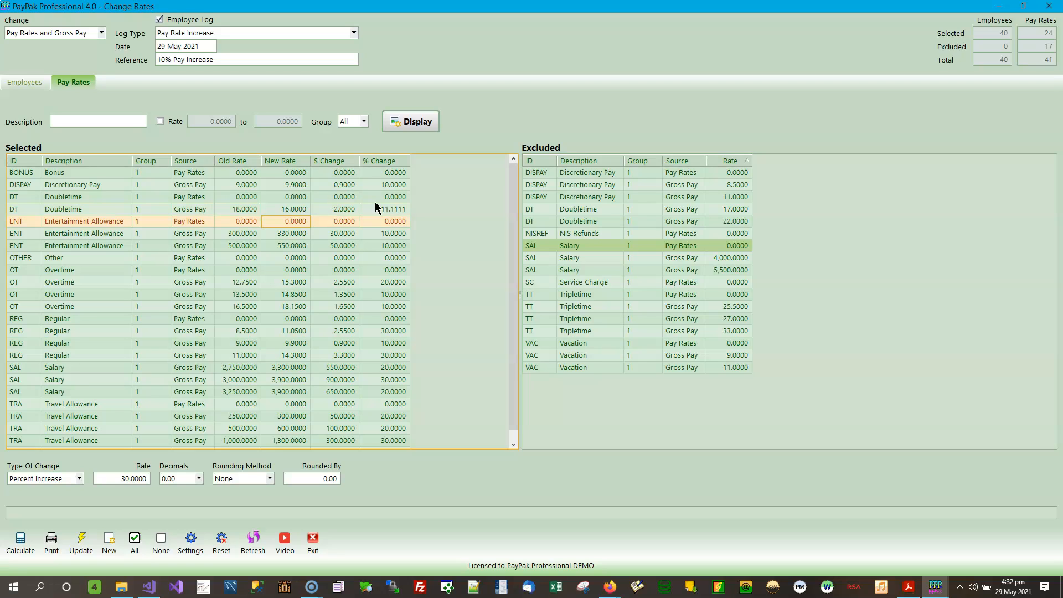
{"action": "left_click", "coordinate": [297, 210]}
{"action": "type", "text": "17.5"}
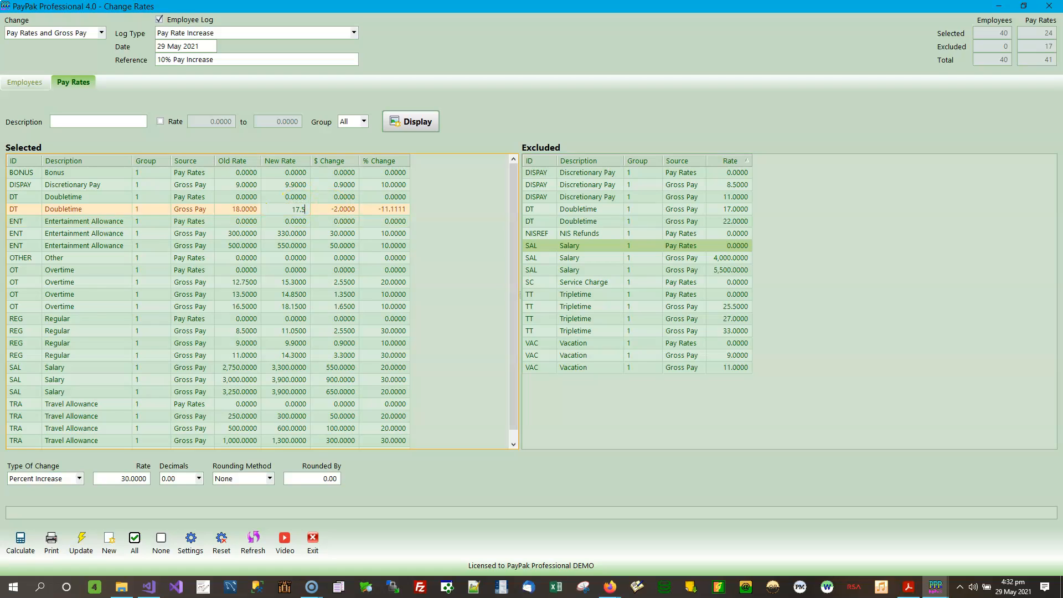
{"action": "key", "text": "Return"}
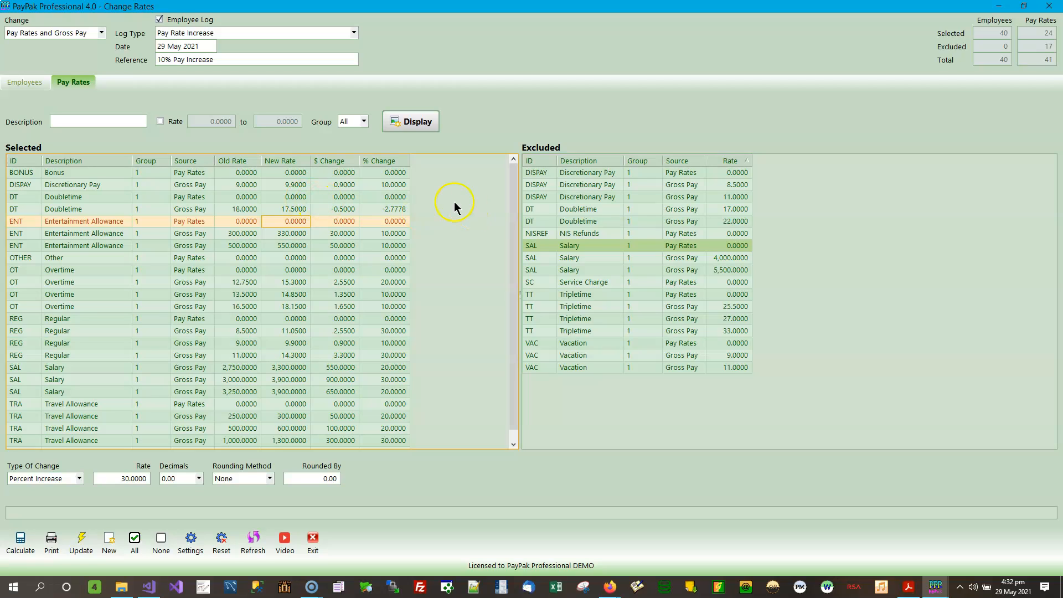
{"action": "left_click", "coordinate": [286, 211]}
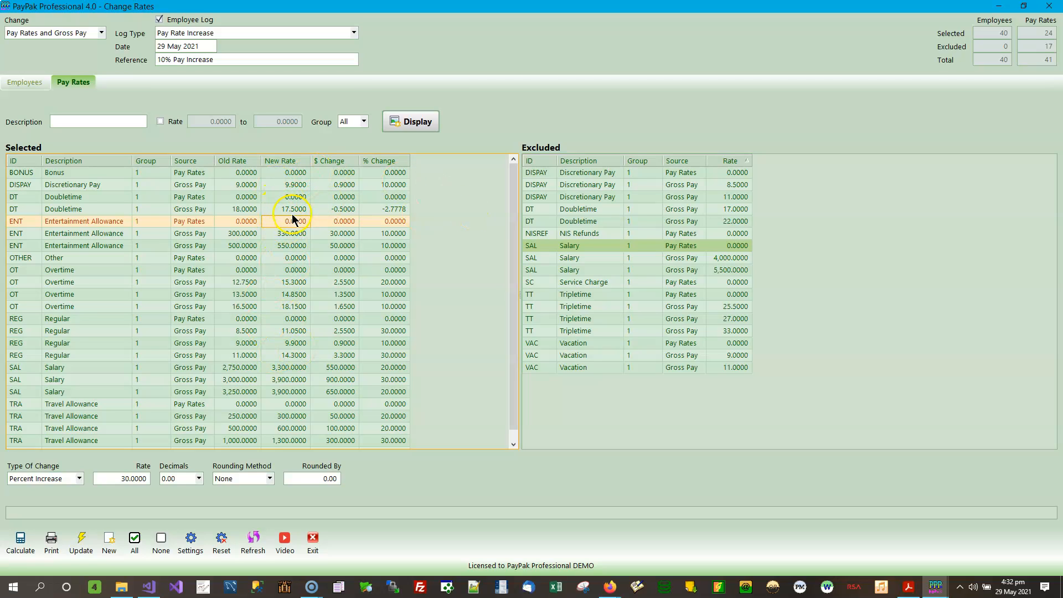
{"action": "type", "text": "20"}
{"action": "key", "text": "Return"}
Replace the 30.0000 increase rate with 10, recalculate, and check the Overtime 12.7500 row
{"action": "left_click_drag", "start_coordinate": [112, 482], "coordinate": [149, 470]}
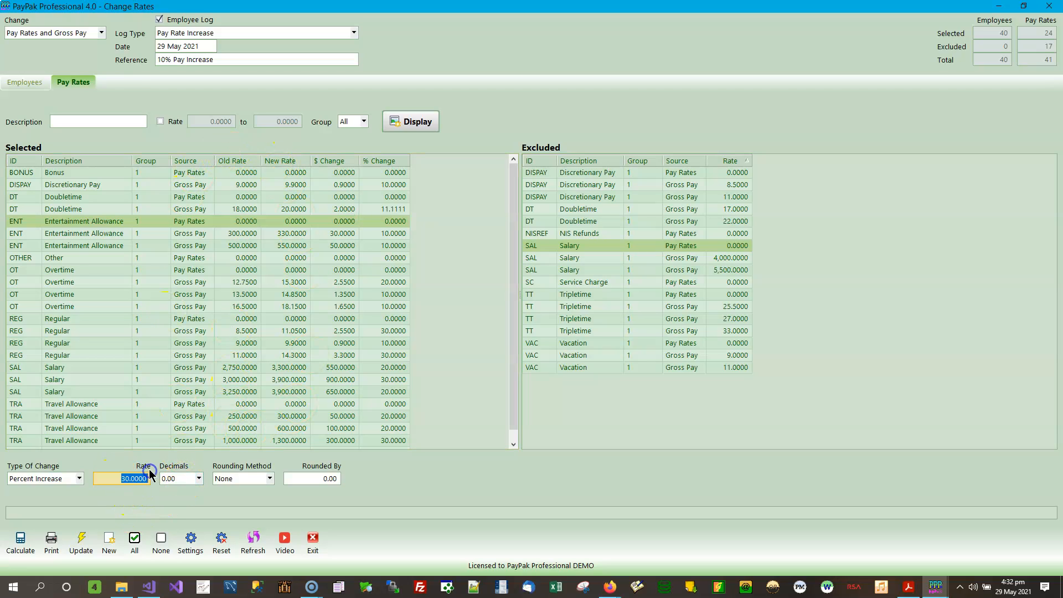
{"action": "type", "text": "10"}
{"action": "left_click", "coordinate": [22, 544]}
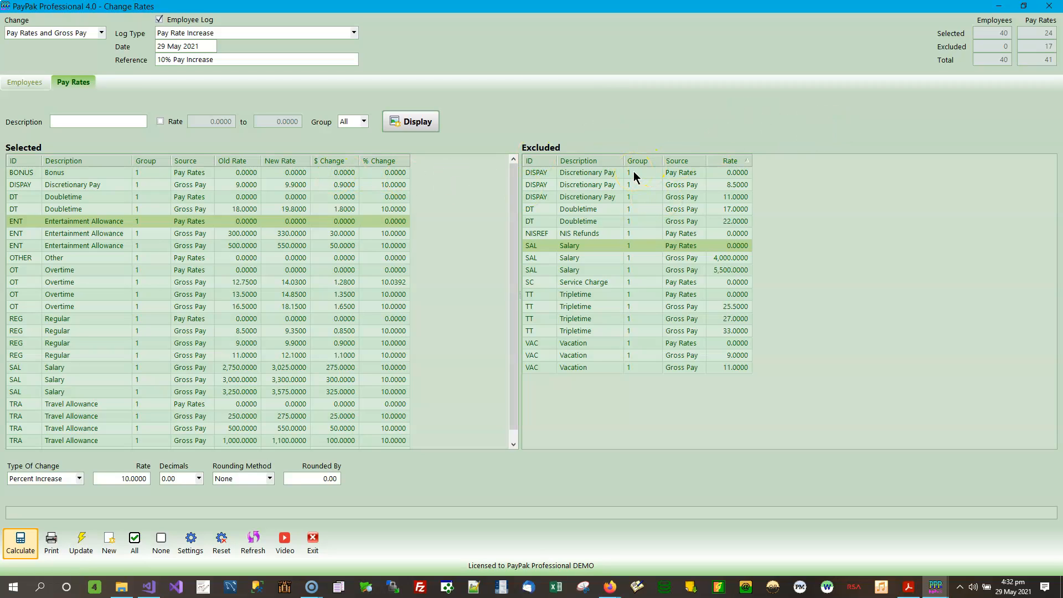
{"action": "left_click", "coordinate": [426, 279]}
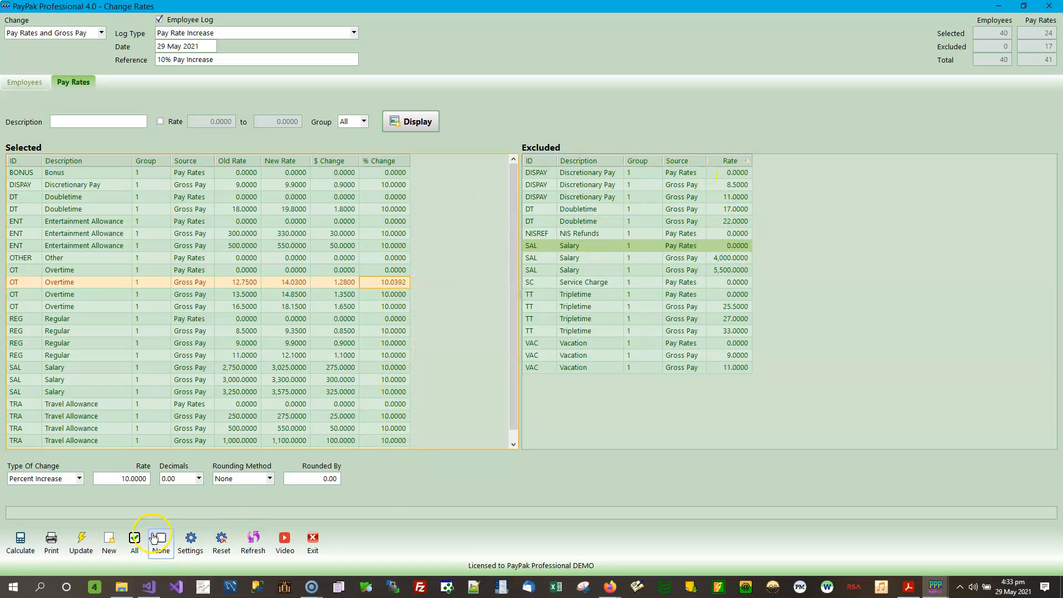
Select all 41 pay rates, calculate the 10% increase, and sort by % Change descending
{"action": "left_click", "coordinate": [135, 540]}
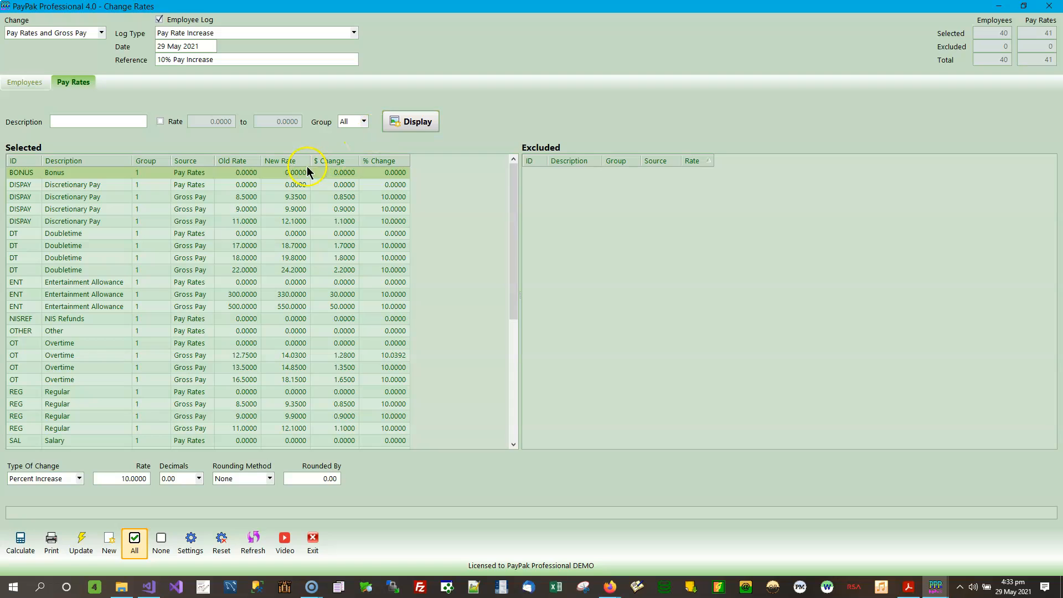
{"action": "left_click", "coordinate": [20, 540]}
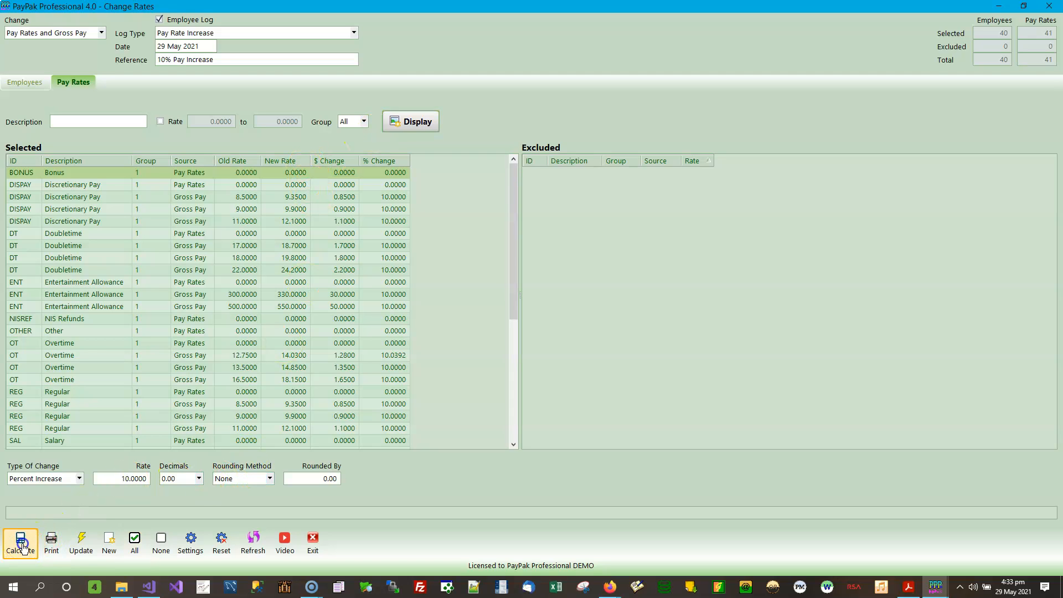
{"action": "left_click", "coordinate": [398, 161]}
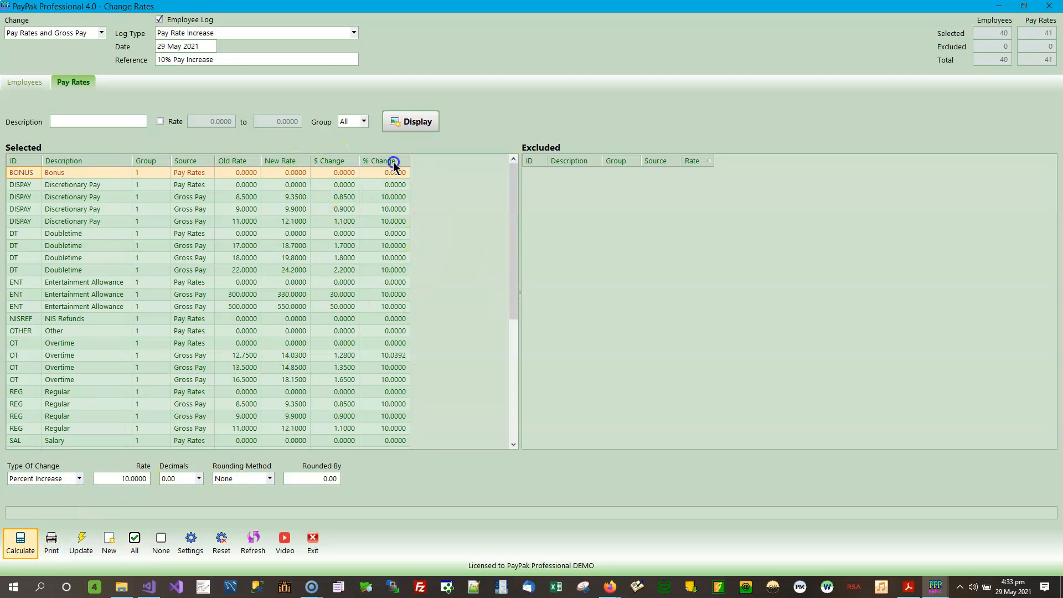
{"action": "left_click", "coordinate": [403, 161]}
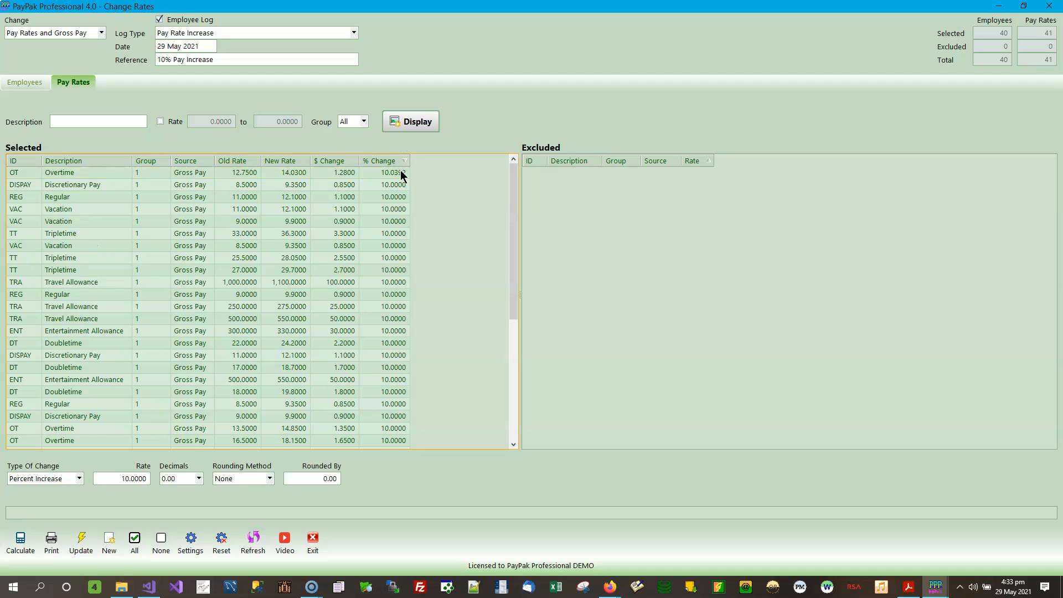
{"action": "left_click", "coordinate": [395, 173]}
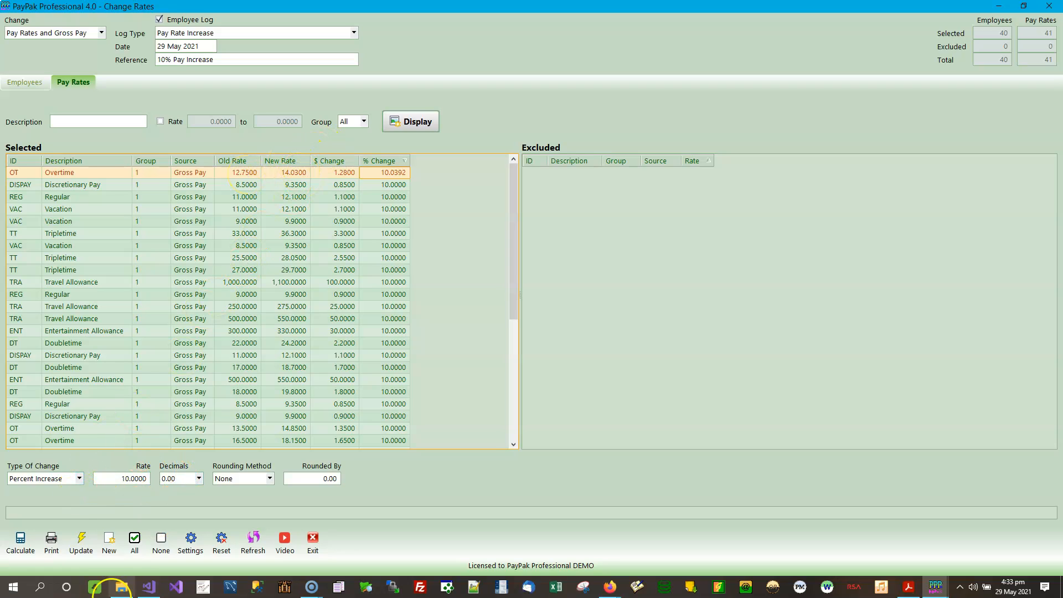
Set Decimals to 0.000 and recalculate, giving Overtime 12.7500 a new rate of 14.0250
{"action": "left_click", "coordinate": [198, 478]}
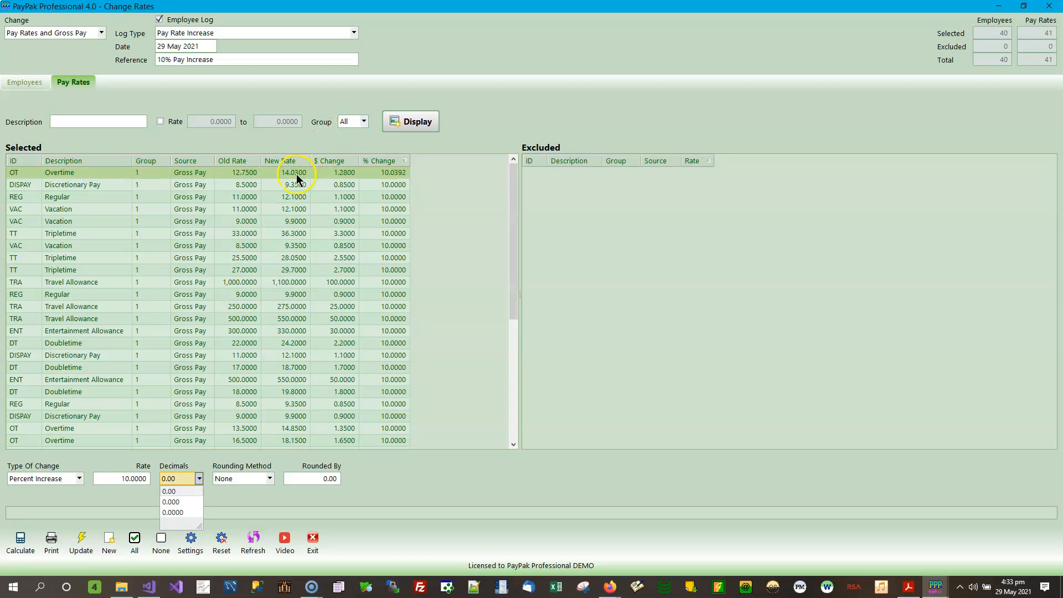
{"action": "left_click", "coordinate": [205, 466]}
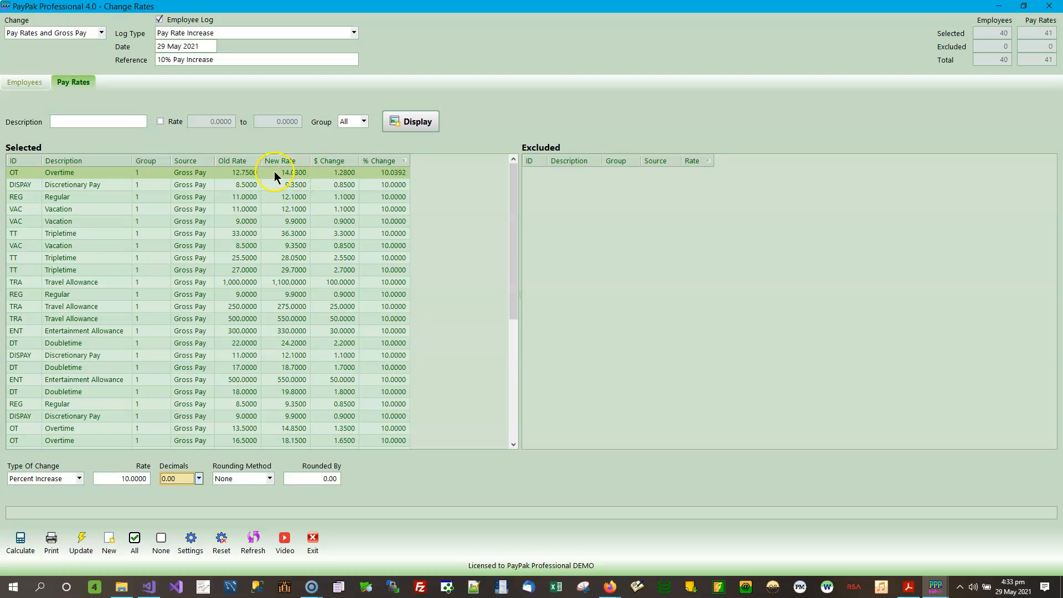
{"action": "left_click", "coordinate": [199, 479]}
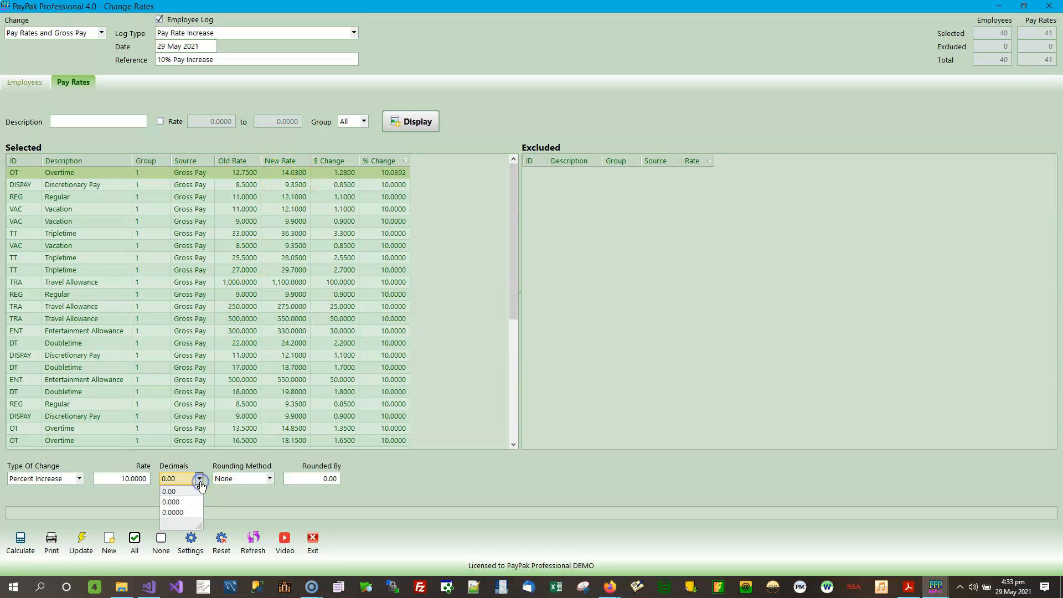
{"action": "left_click", "coordinate": [189, 501]}
{"action": "left_click", "coordinate": [21, 540]}
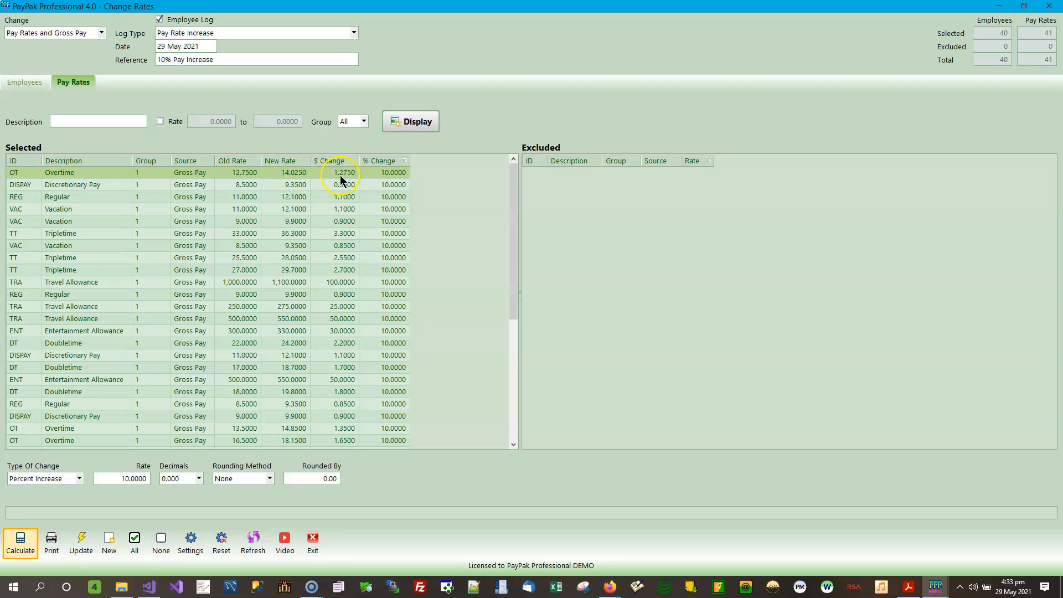
{"action": "left_click", "coordinate": [387, 173]}
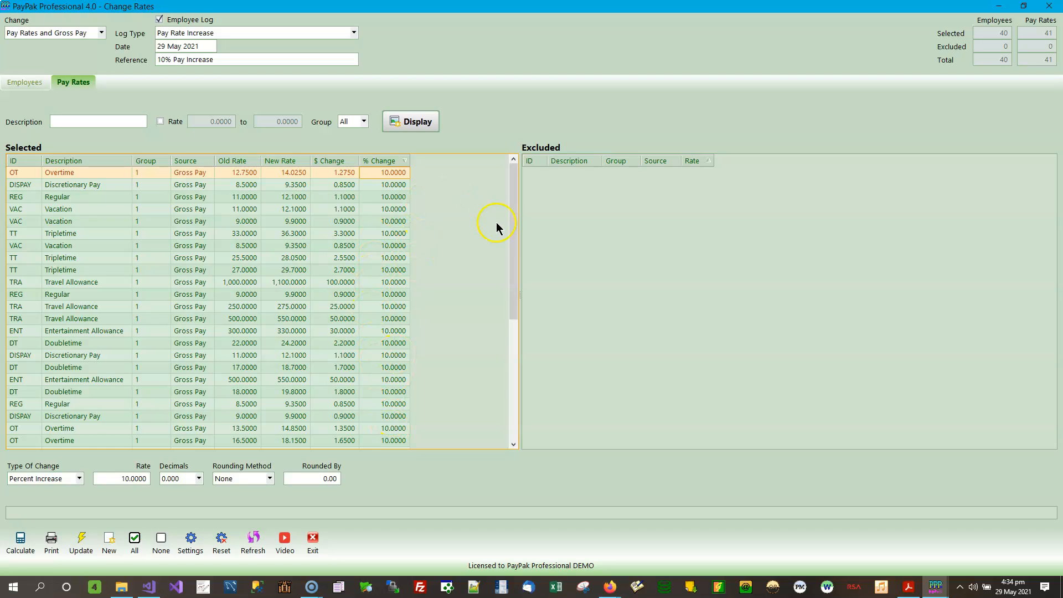
Scroll the Selected table and try 0.0000 in the Decimals setting
{"action": "left_click_drag", "start_coordinate": [514, 215], "coordinate": [501, 368]}
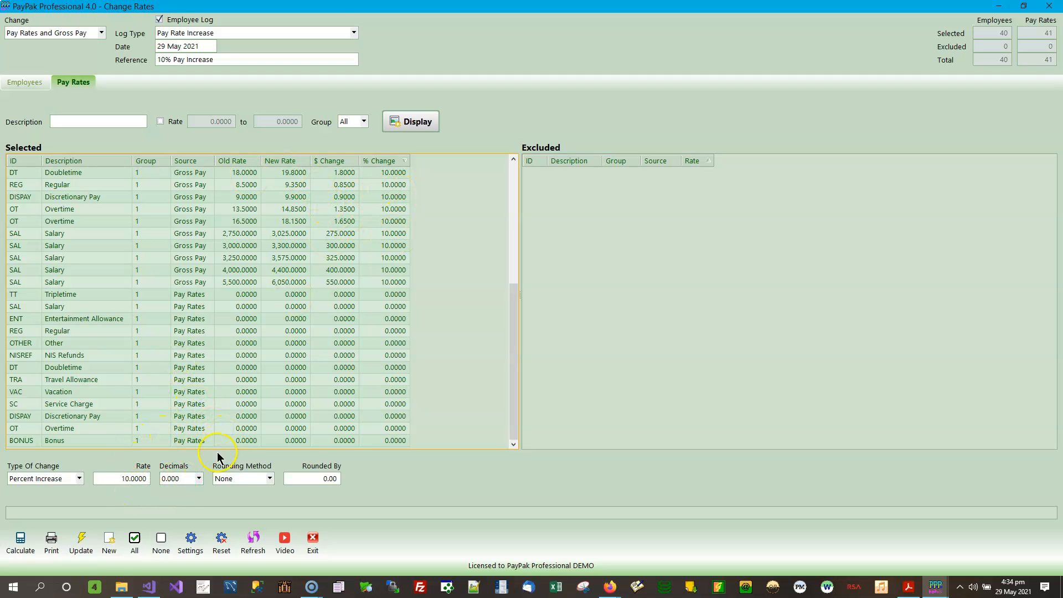
{"action": "left_click", "coordinate": [198, 479]}
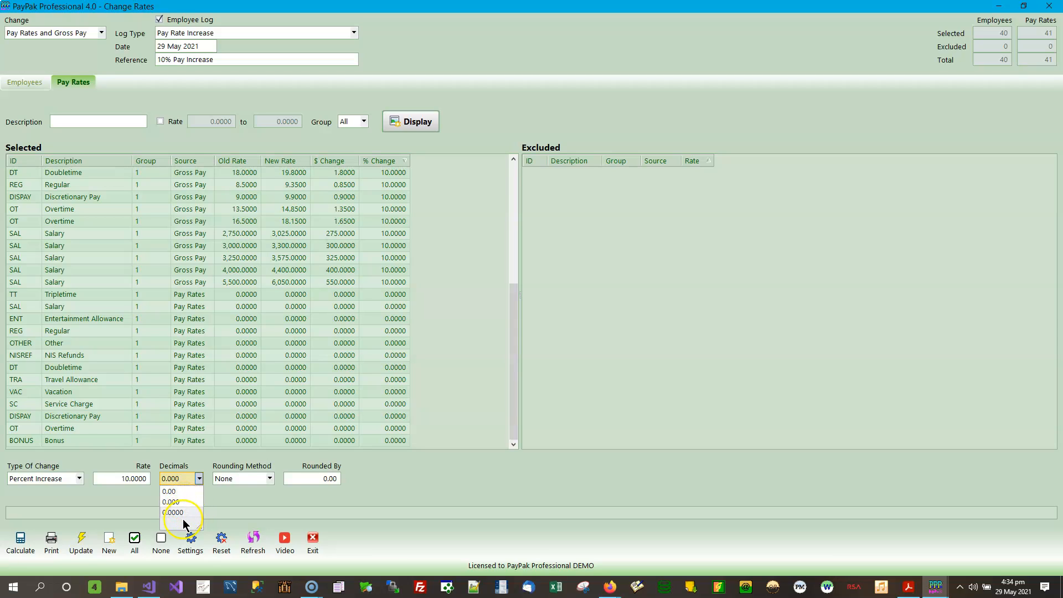
{"action": "left_click", "coordinate": [184, 513]}
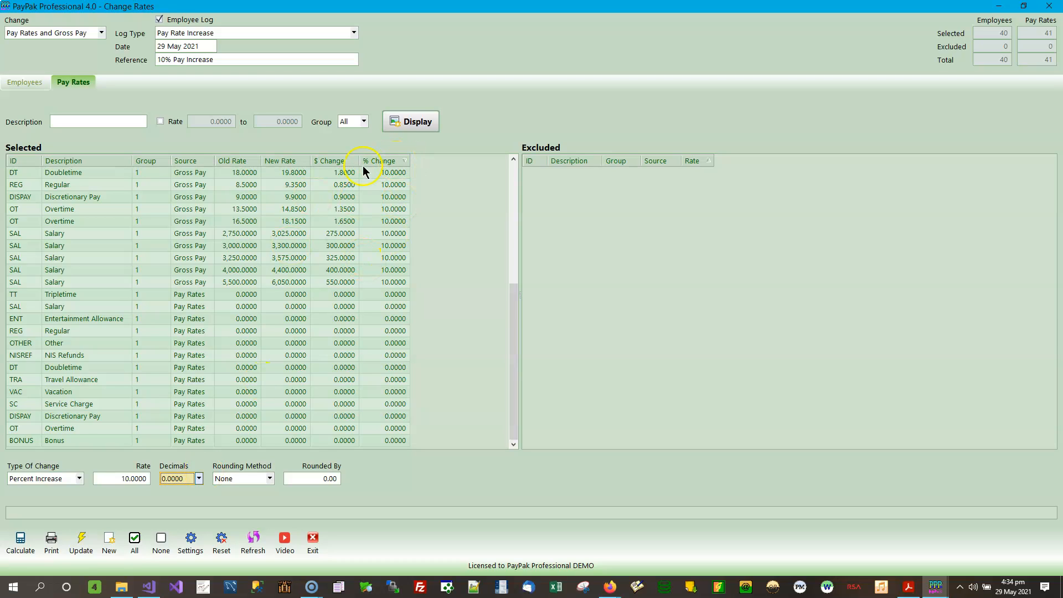
Set Decimals back to 0.00 and recalculate, restoring Overtime's new rate to 14.0300
{"action": "left_click", "coordinate": [199, 479]}
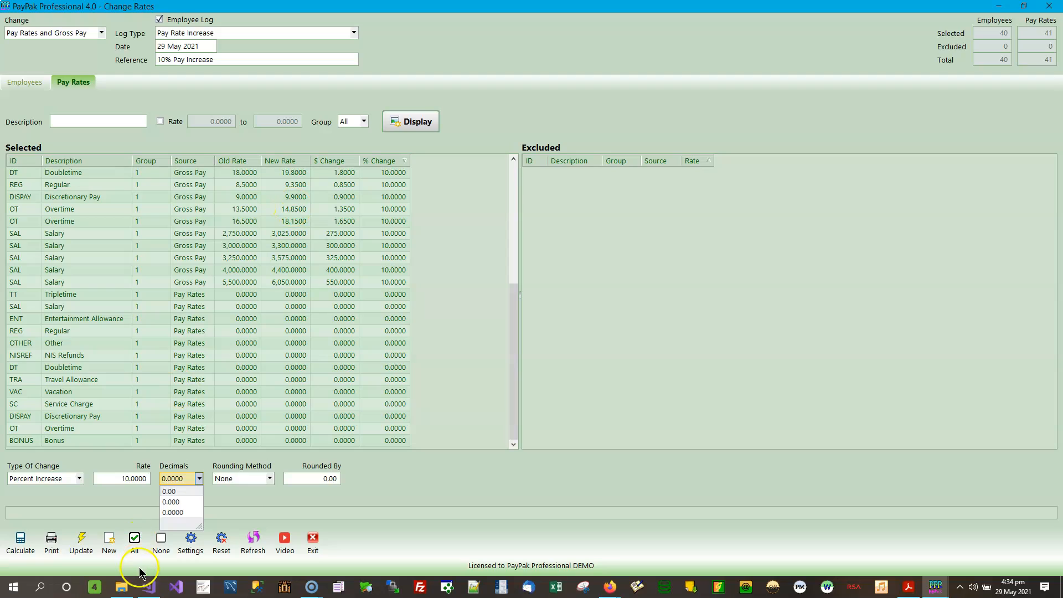
{"action": "left_click", "coordinate": [179, 491]}
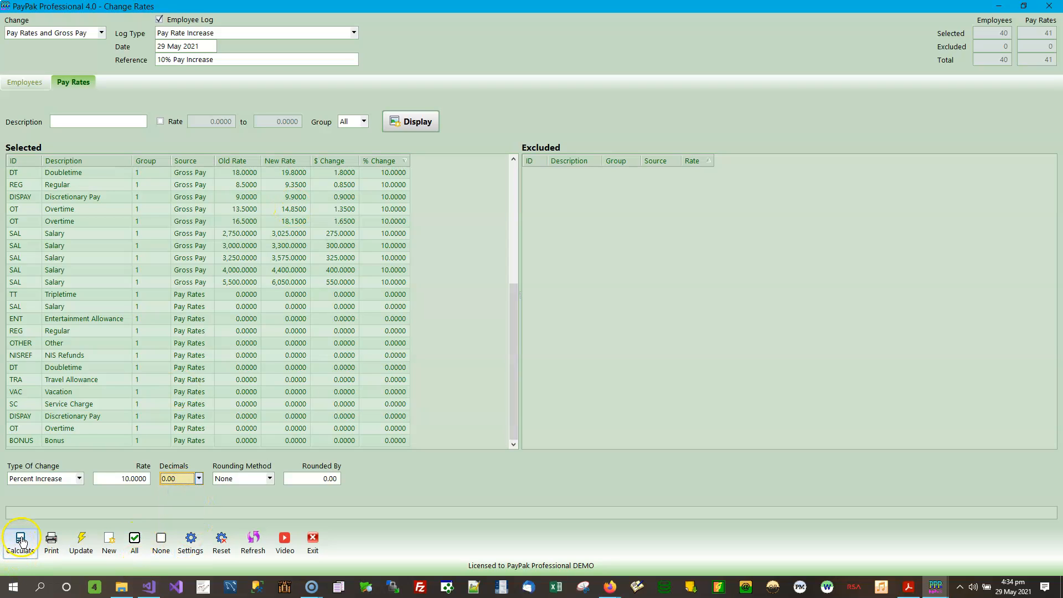
{"action": "left_click", "coordinate": [21, 540]}
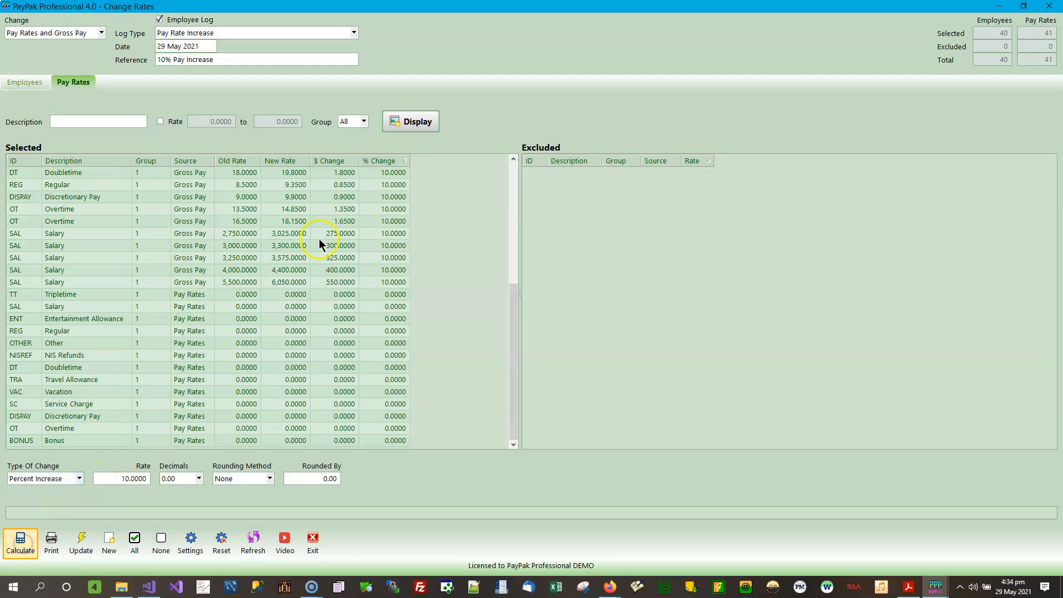
{"action": "left_click_drag", "start_coordinate": [519, 323], "coordinate": [535, 181]}
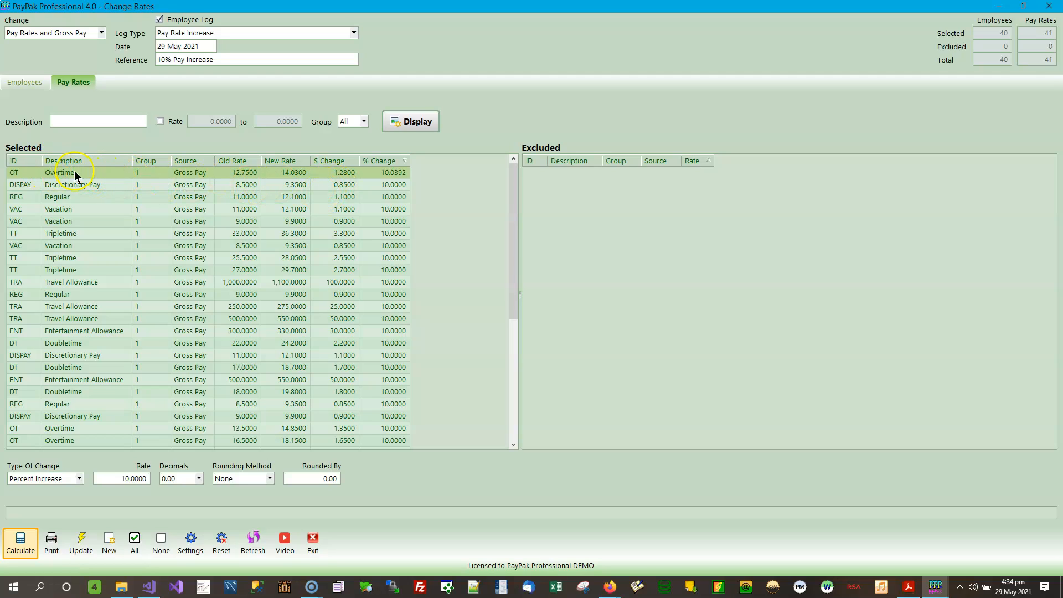
{"action": "left_click", "coordinate": [290, 175]}
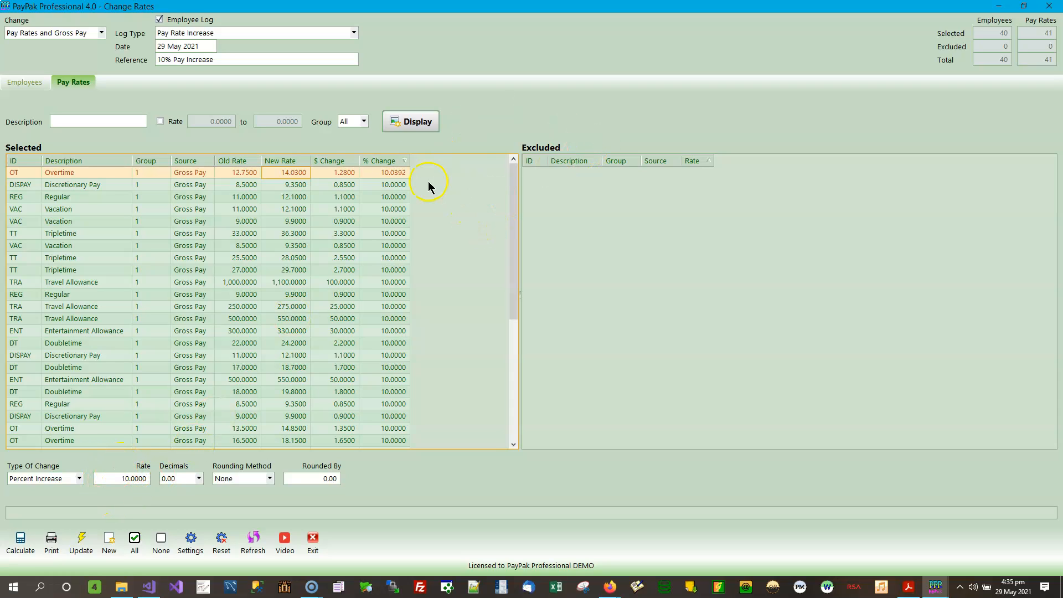
Sort the Selected rates by percent change, ending with largest first
{"action": "left_click", "coordinate": [404, 161]}
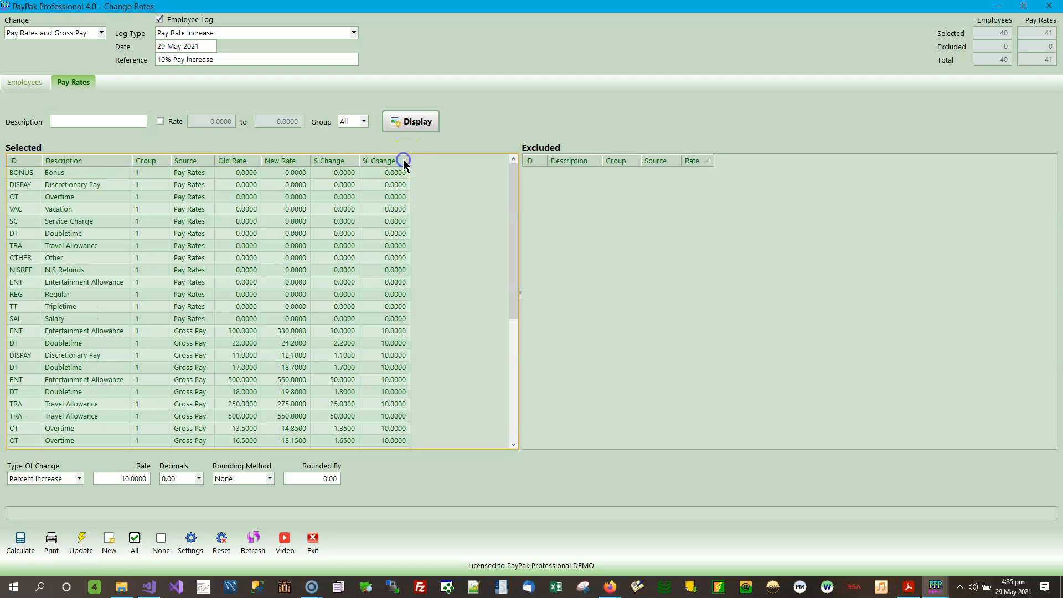
{"action": "left_click", "coordinate": [404, 162]}
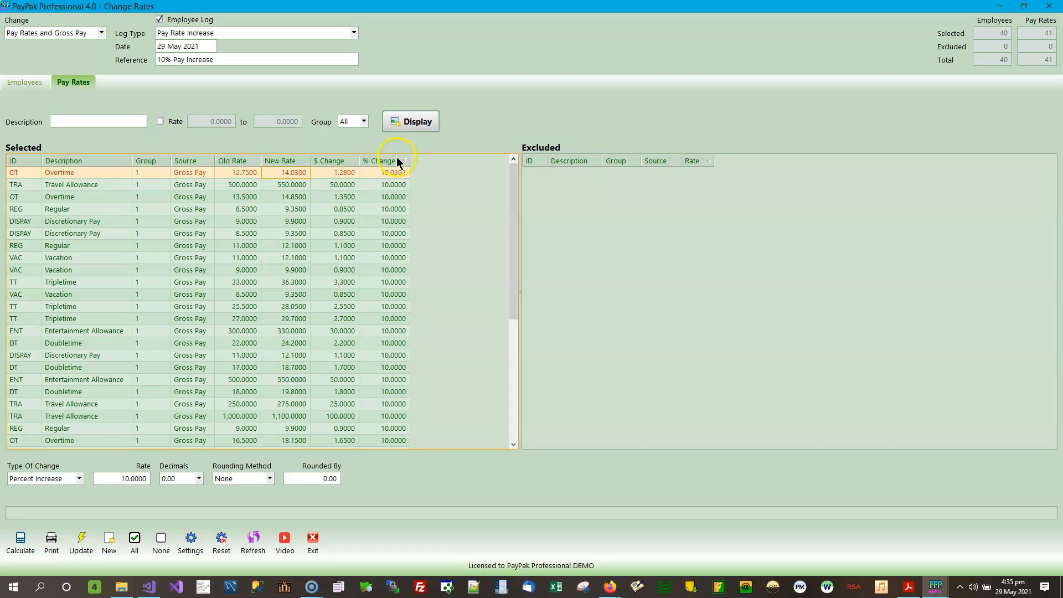
{"action": "left_click", "coordinate": [403, 160]}
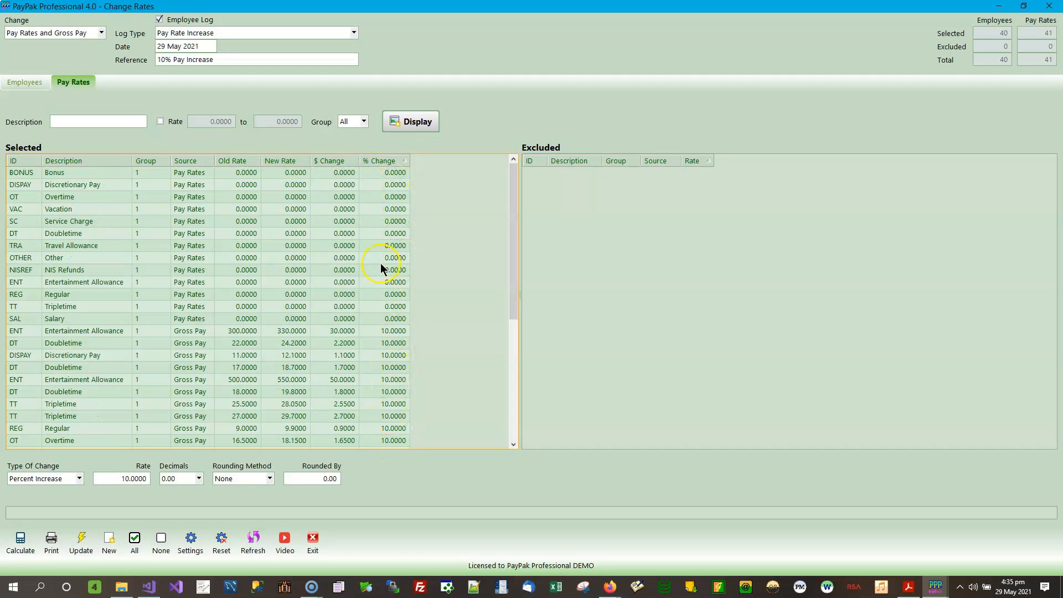
{"action": "left_click", "coordinate": [404, 161]}
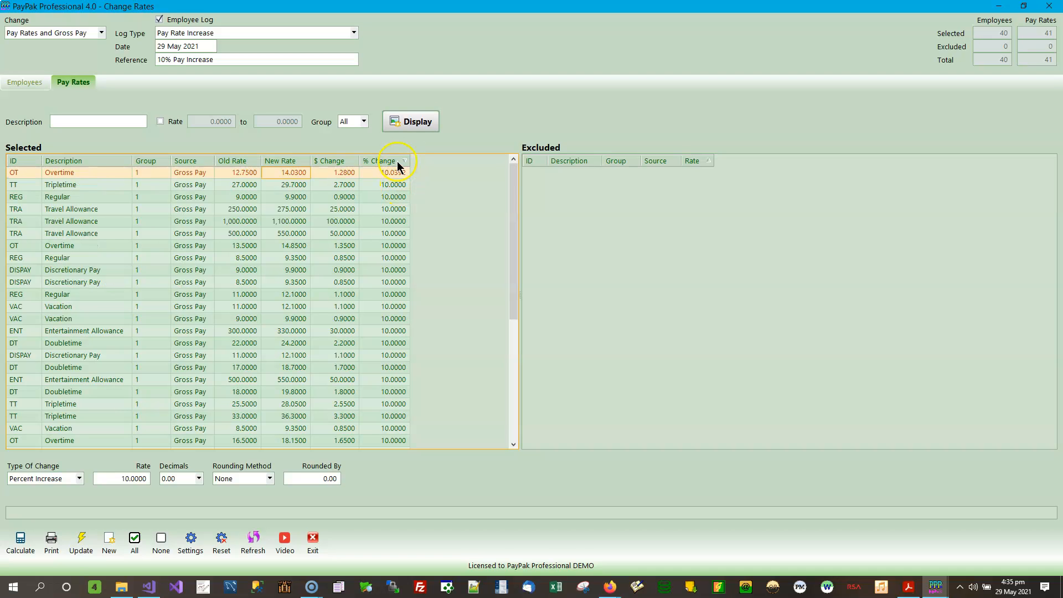
{"action": "left_click_drag", "start_coordinate": [513, 286], "coordinate": [515, 214]}
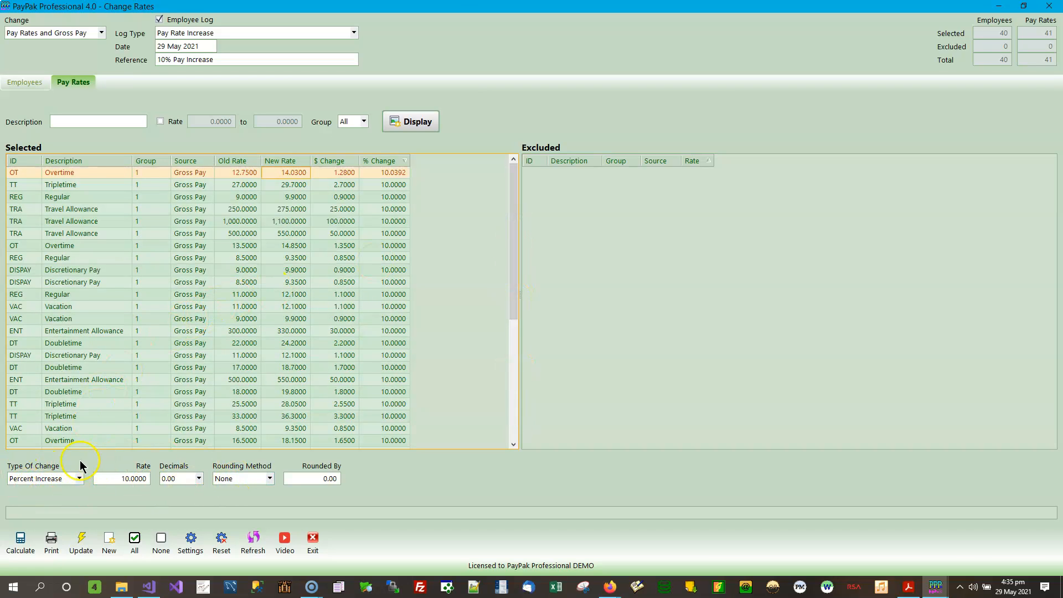
Switch to a 10% Percent Decrease, recalculate, and check Overtime's old and new rates
{"action": "left_click", "coordinate": [80, 479]}
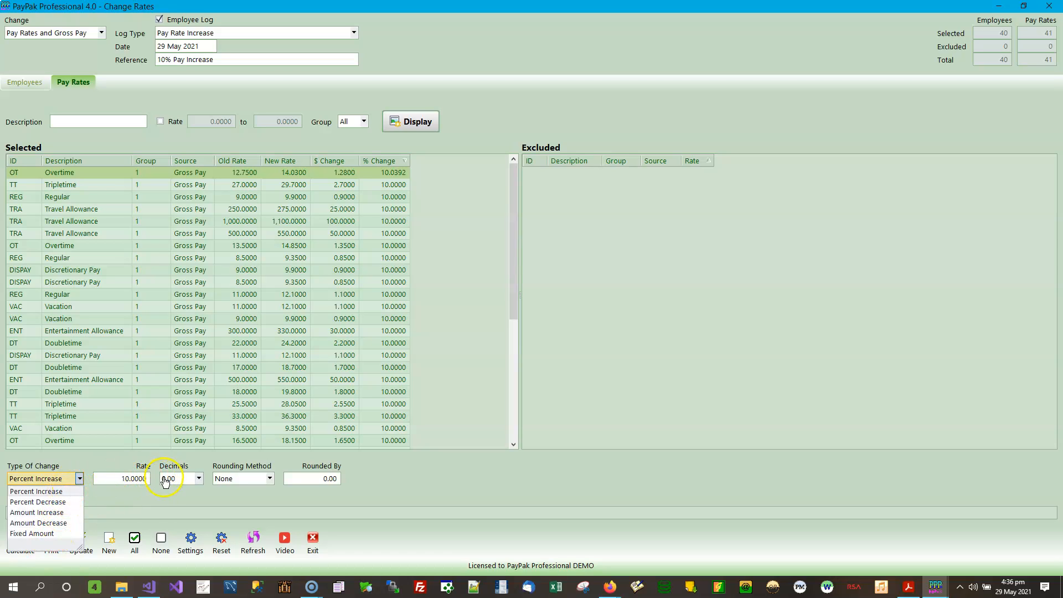
{"action": "left_click", "coordinate": [125, 480]}
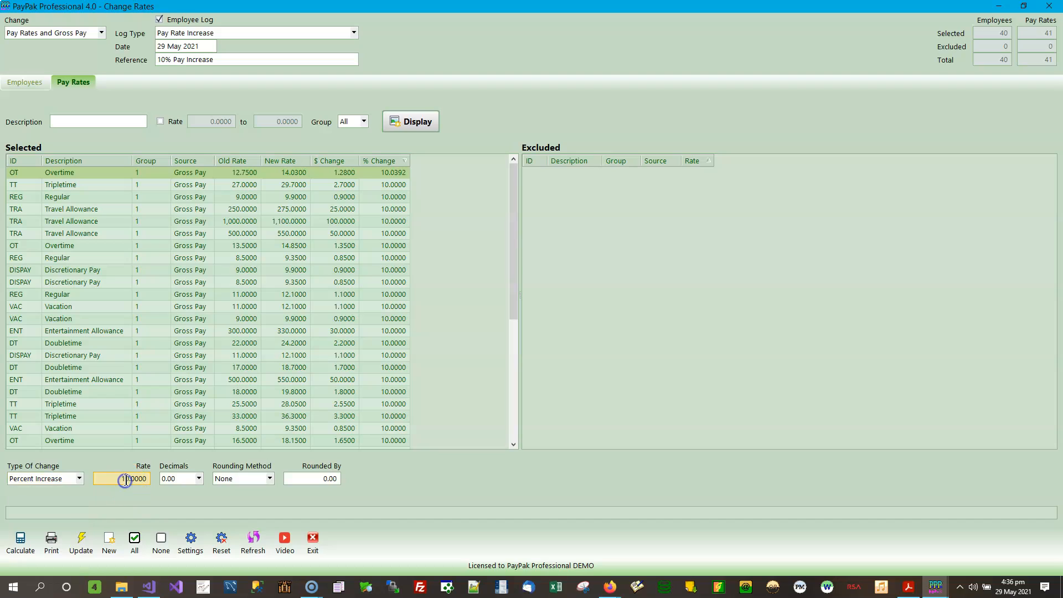
{"action": "left_click", "coordinate": [79, 479]}
{"action": "left_click", "coordinate": [66, 502]}
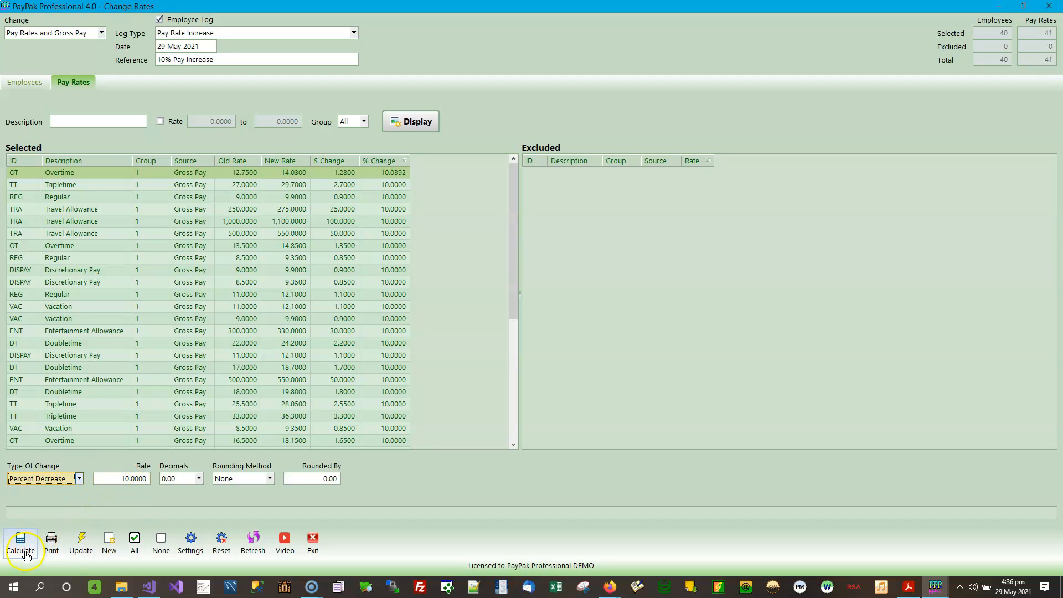
{"action": "left_click", "coordinate": [25, 553]}
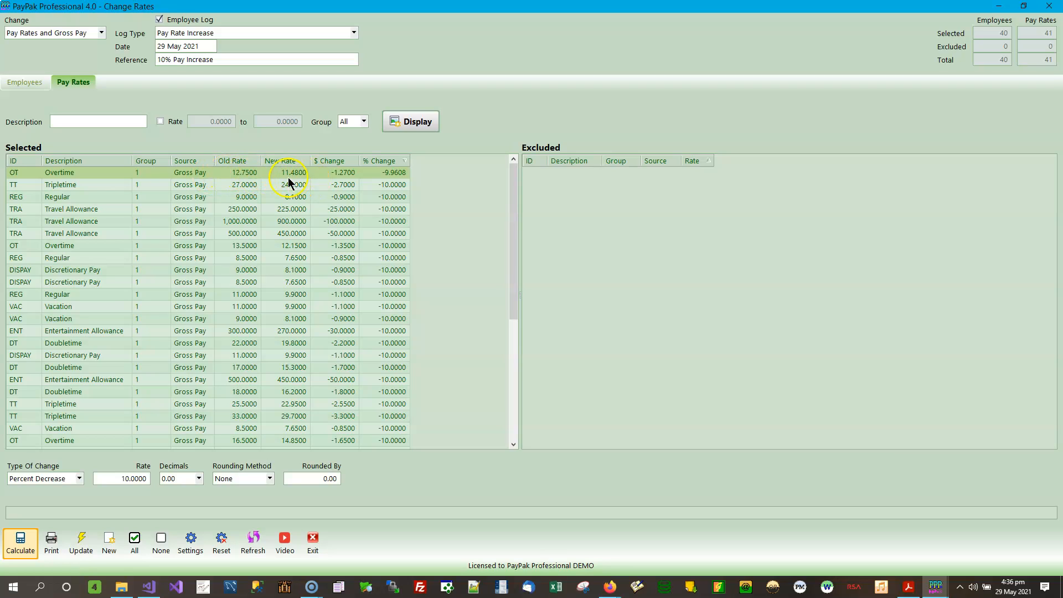
{"action": "left_click", "coordinate": [243, 173]}
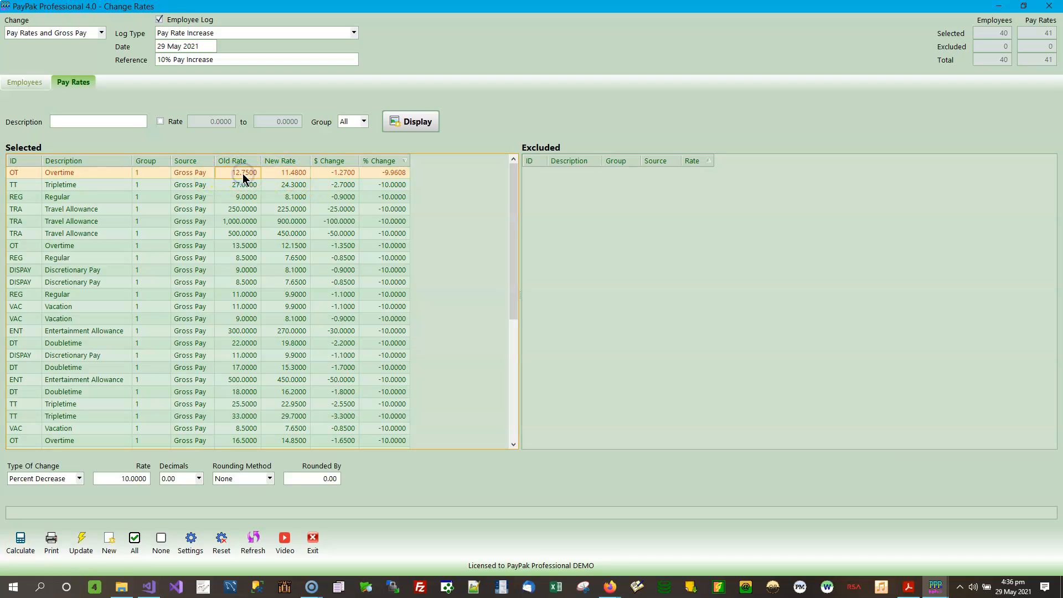
{"action": "left_click", "coordinate": [299, 174]}
Switch the change type to Amount Increase with rate 2 and recalculate
{"action": "left_click", "coordinate": [80, 479]}
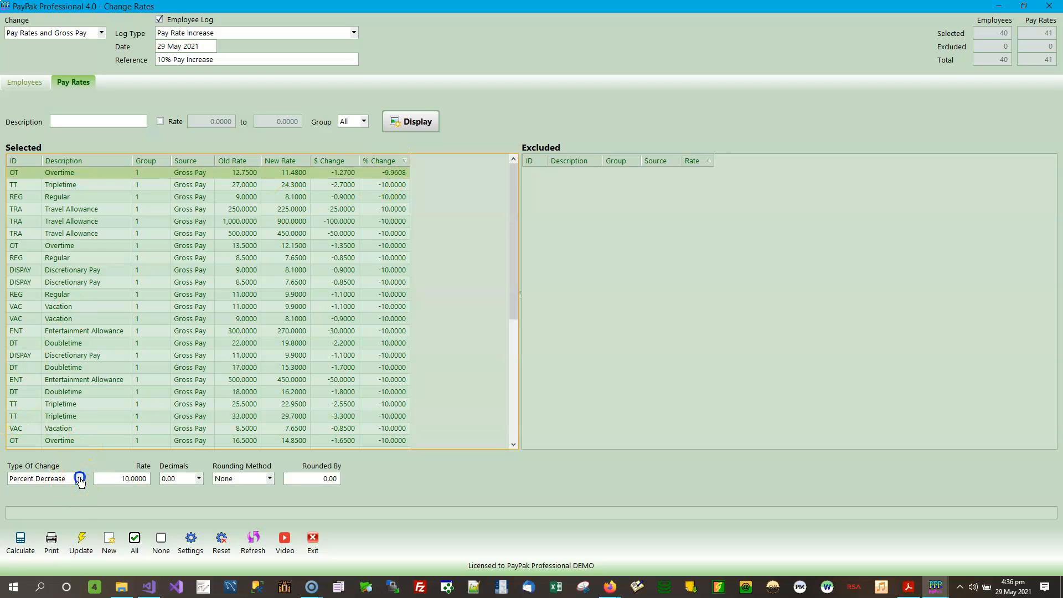
{"action": "left_click", "coordinate": [59, 514]}
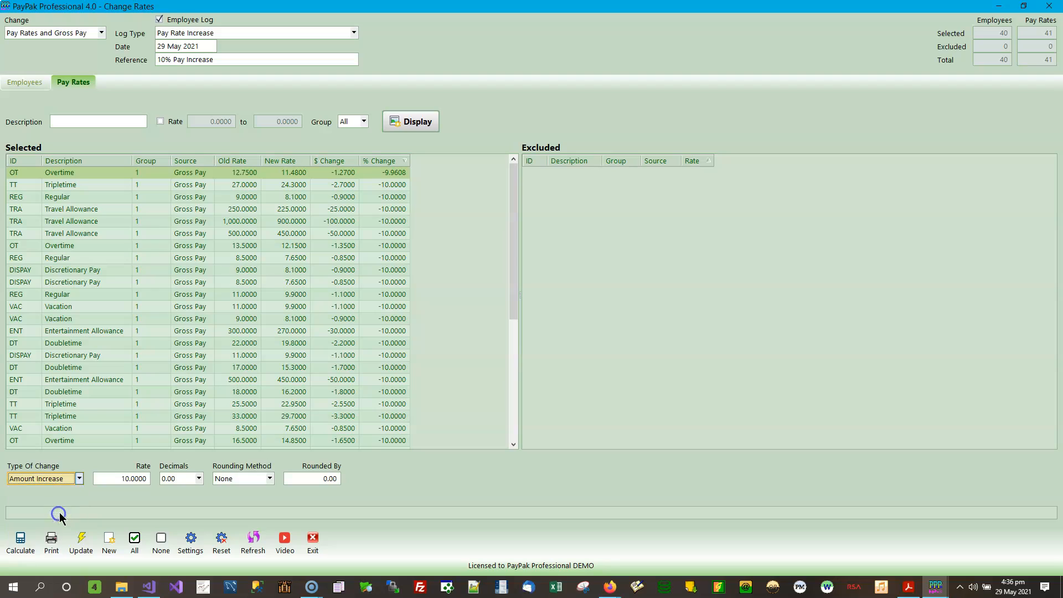
{"action": "left_click", "coordinate": [120, 480]}
{"action": "double_click", "coordinate": [120, 480]}
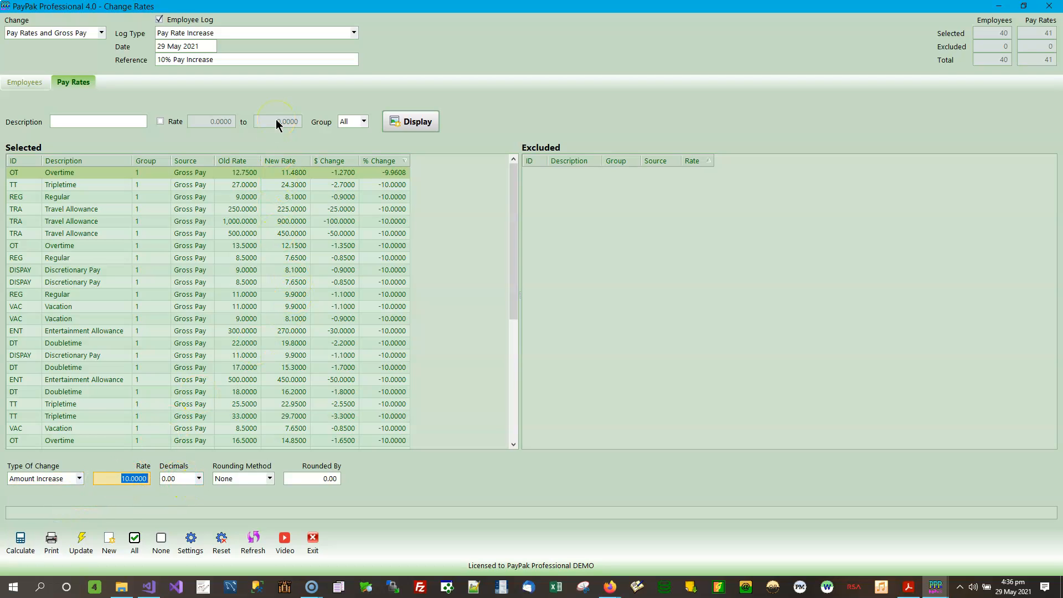
{"action": "type", "text": "2"}
{"action": "left_click", "coordinate": [21, 543]}
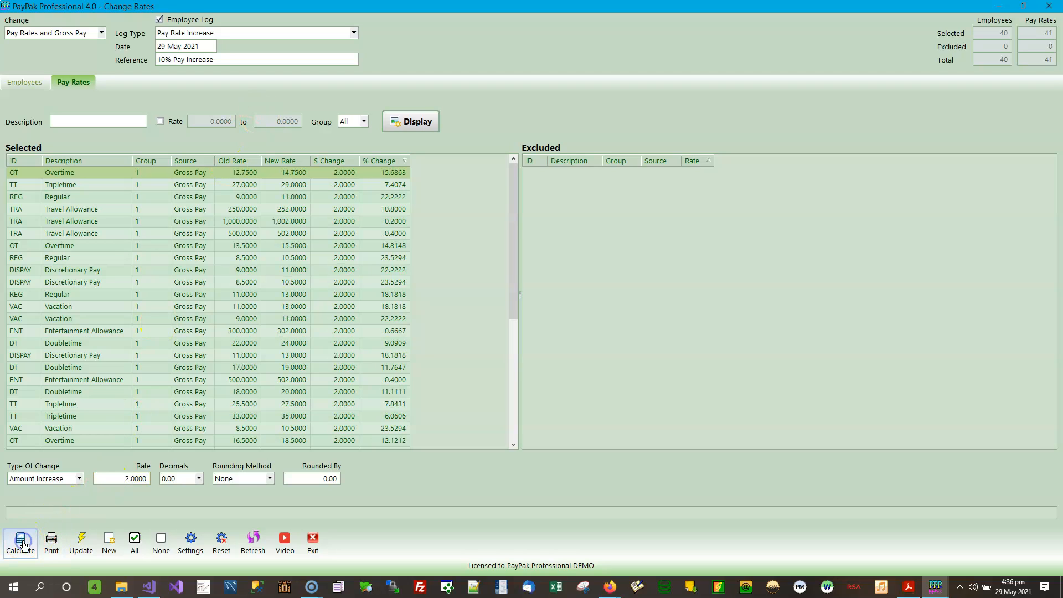
Check Overtime's new rate 14.7500 and Travel Allowance 1,000.0000 becoming 1,002.0000 (0.2000%)
{"action": "left_click", "coordinate": [238, 174]}
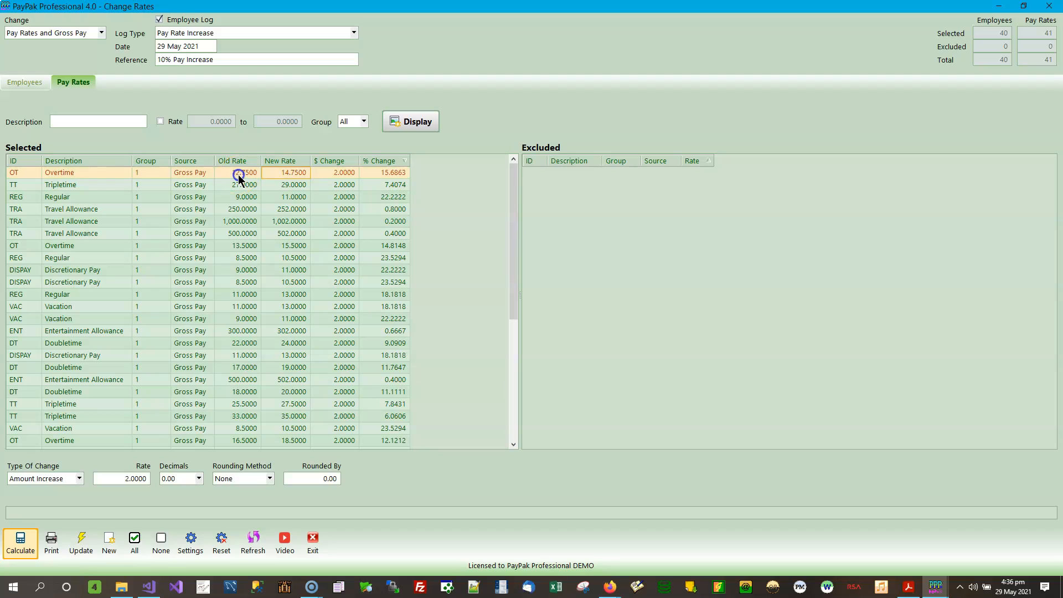
{"action": "left_click", "coordinate": [290, 174]}
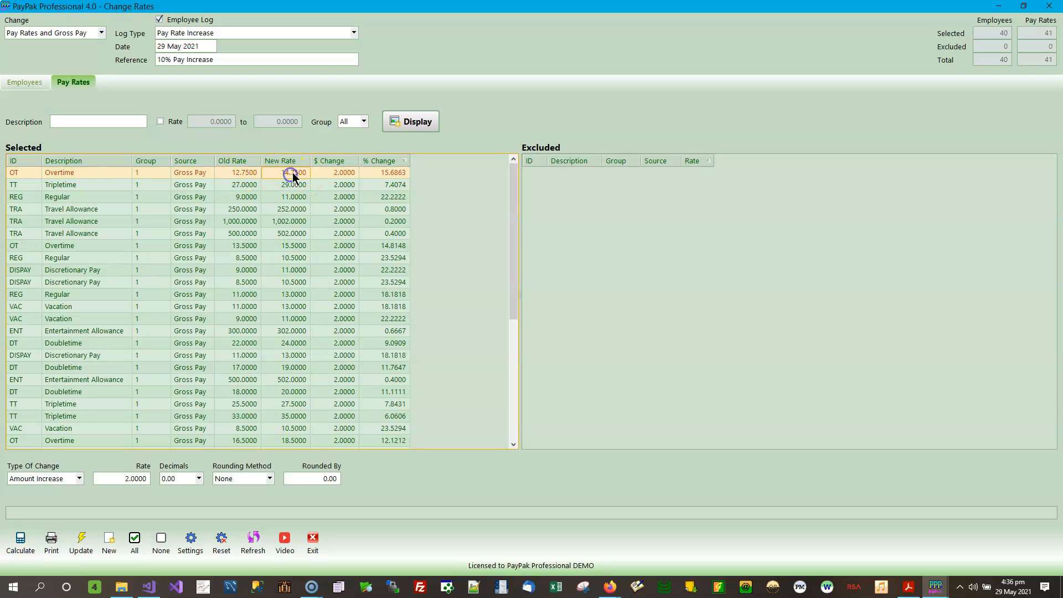
{"action": "left_click", "coordinate": [339, 175]}
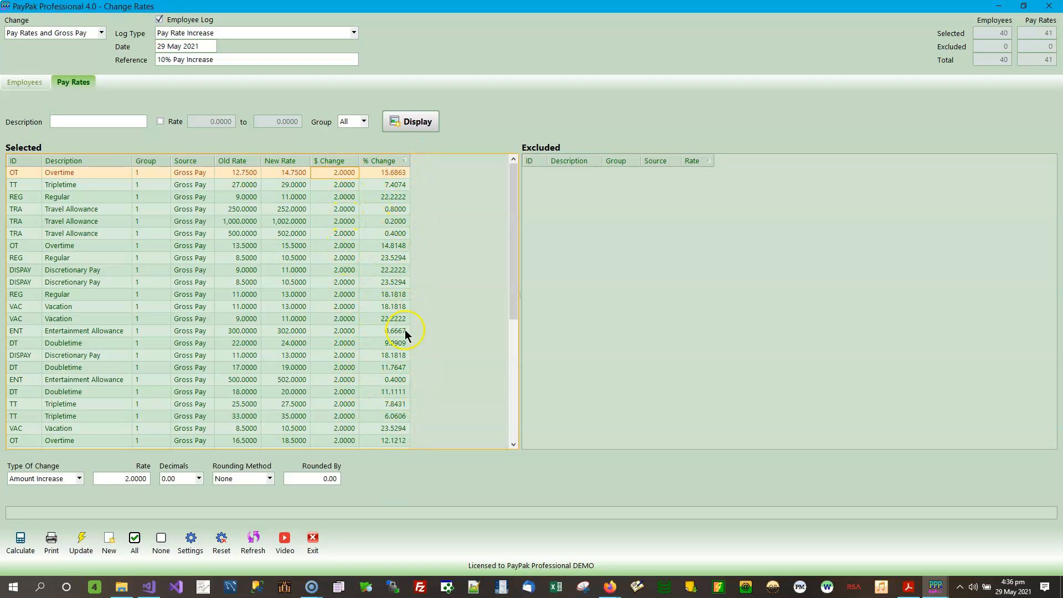
{"action": "left_click", "coordinate": [287, 221]}
{"action": "left_click", "coordinate": [237, 222]}
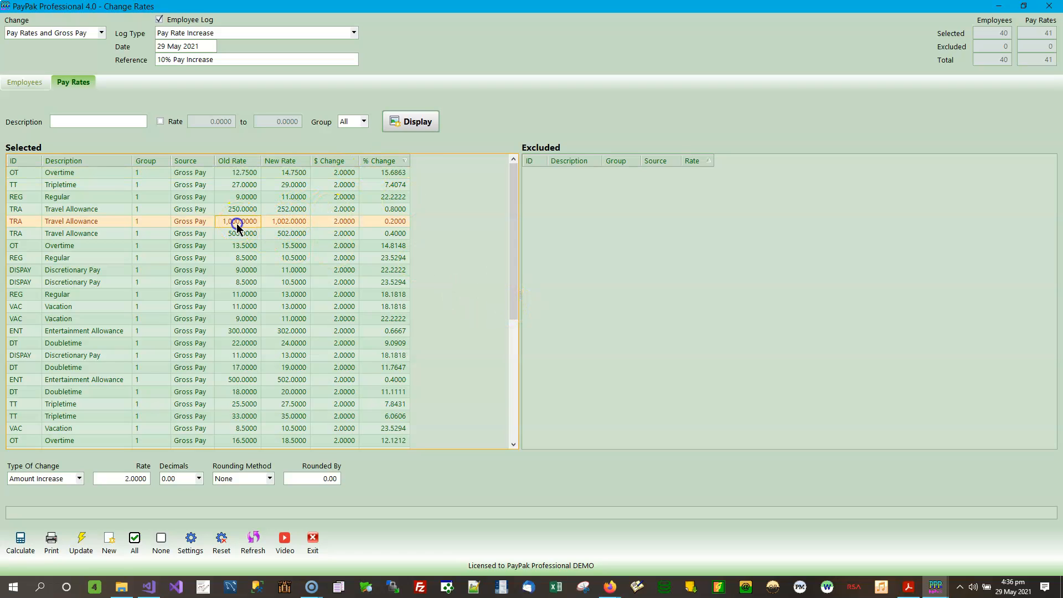
{"action": "left_click", "coordinate": [298, 222]}
{"action": "left_click", "coordinate": [390, 221]}
Review Discretionary Pay 11.0000, Travel Allowance 250/500/1,000 and Overtime 13.5000 rows
{"action": "left_click", "coordinate": [252, 355]}
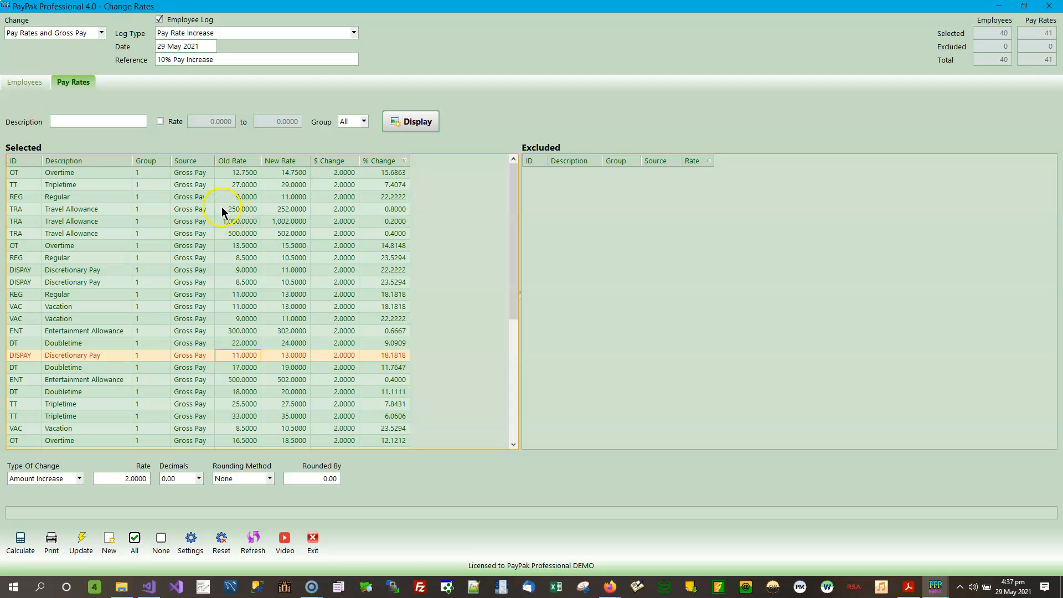
{"action": "left_click", "coordinate": [115, 210]}
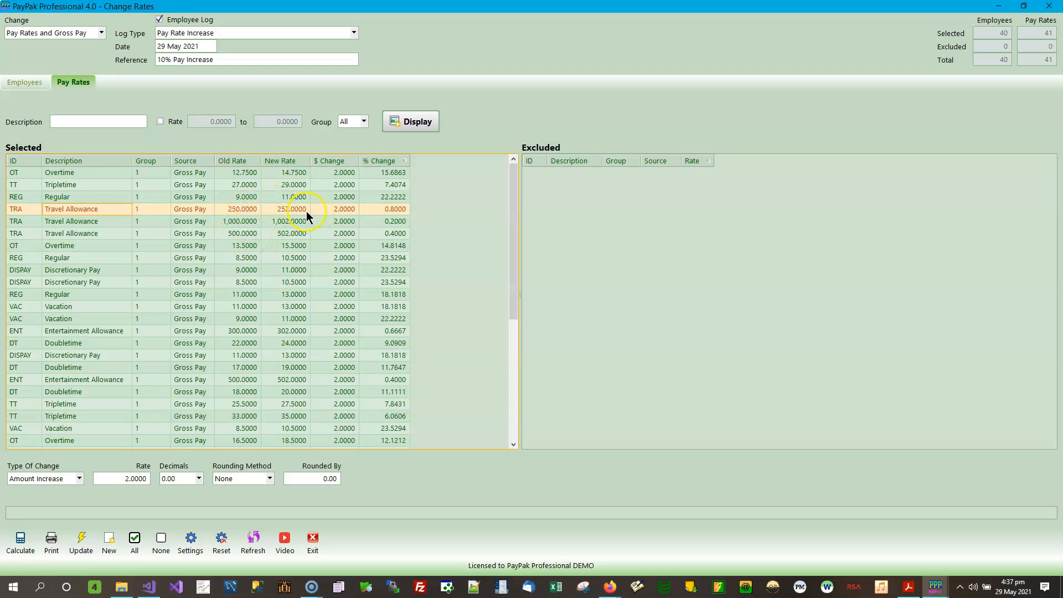
{"action": "left_click", "coordinate": [242, 235]}
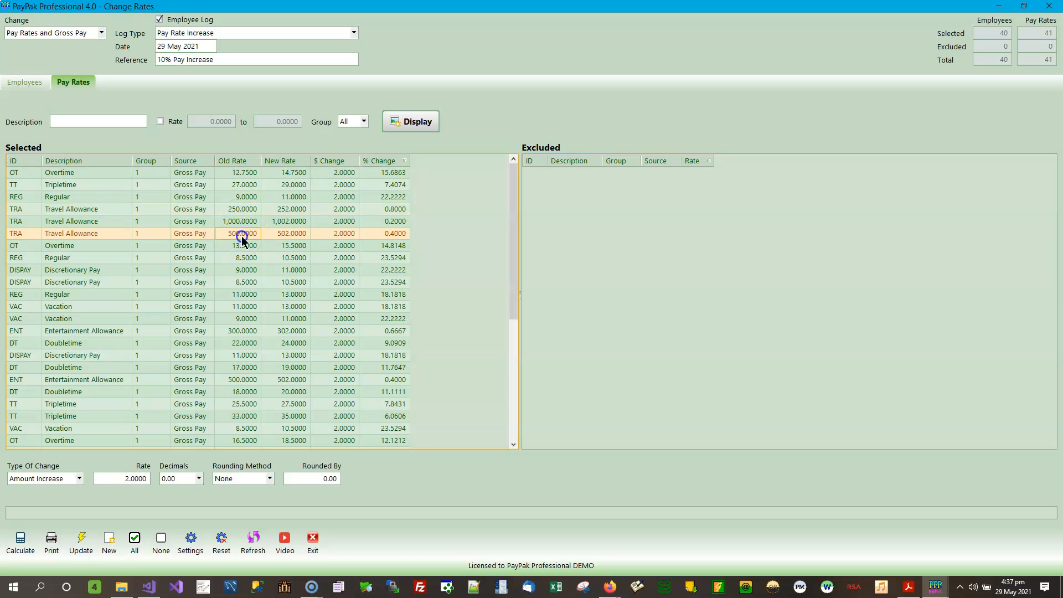
{"action": "left_click", "coordinate": [258, 249]}
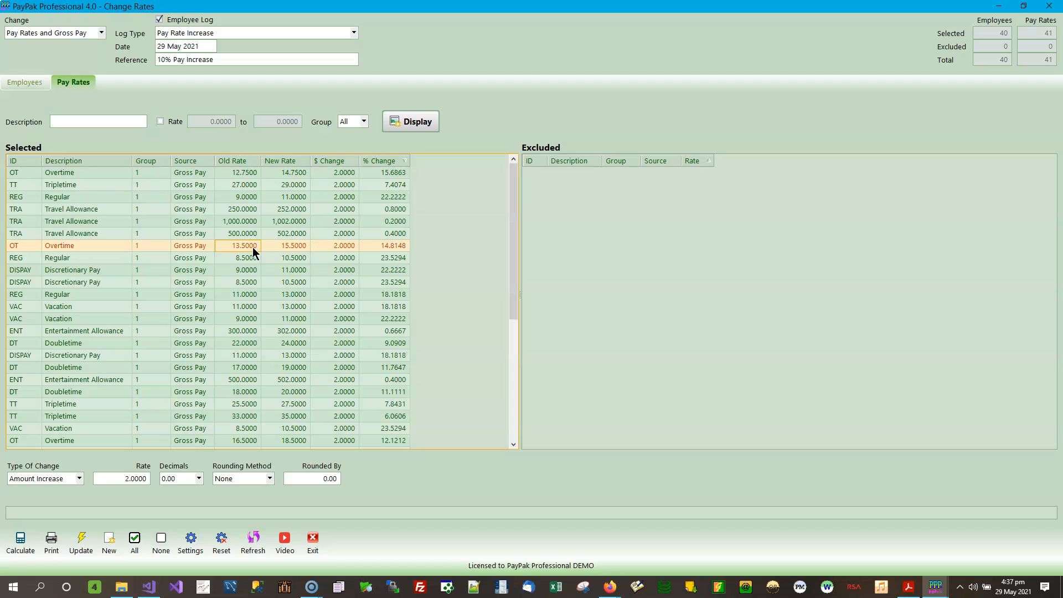
{"action": "left_click", "coordinate": [339, 222]}
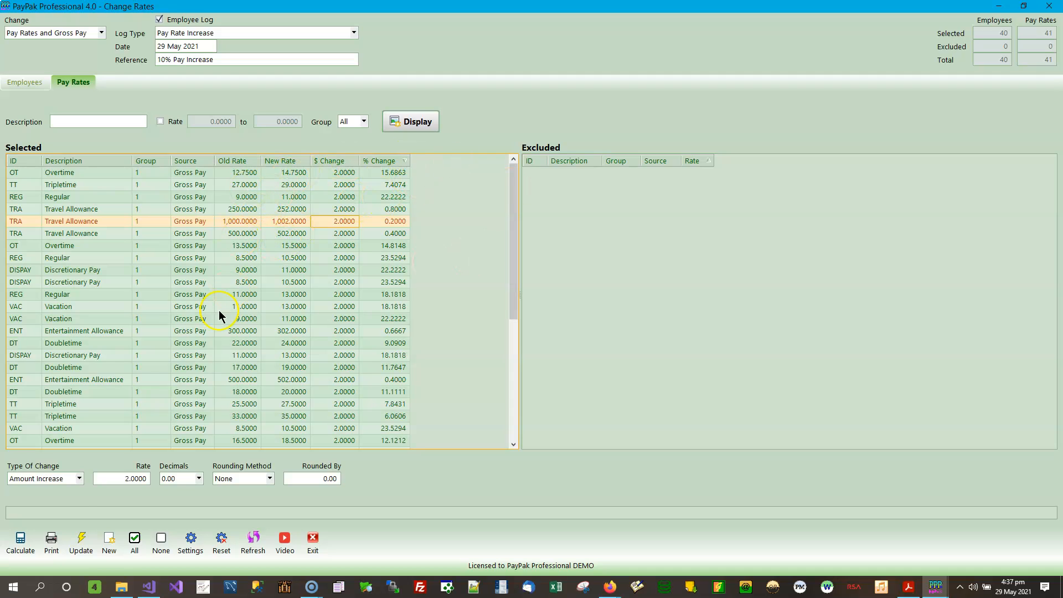
{"action": "left_click", "coordinate": [79, 480]}
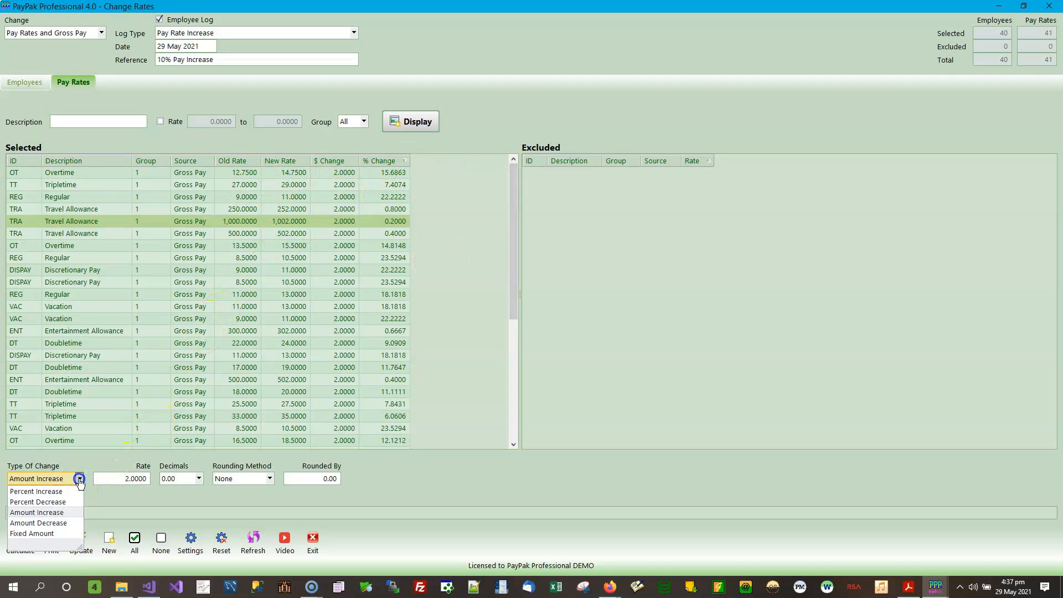
Switch the change type to Amount Decrease and recalculate the 2.0000 decrease
{"action": "left_click", "coordinate": [58, 524]}
{"action": "left_click", "coordinate": [126, 479]}
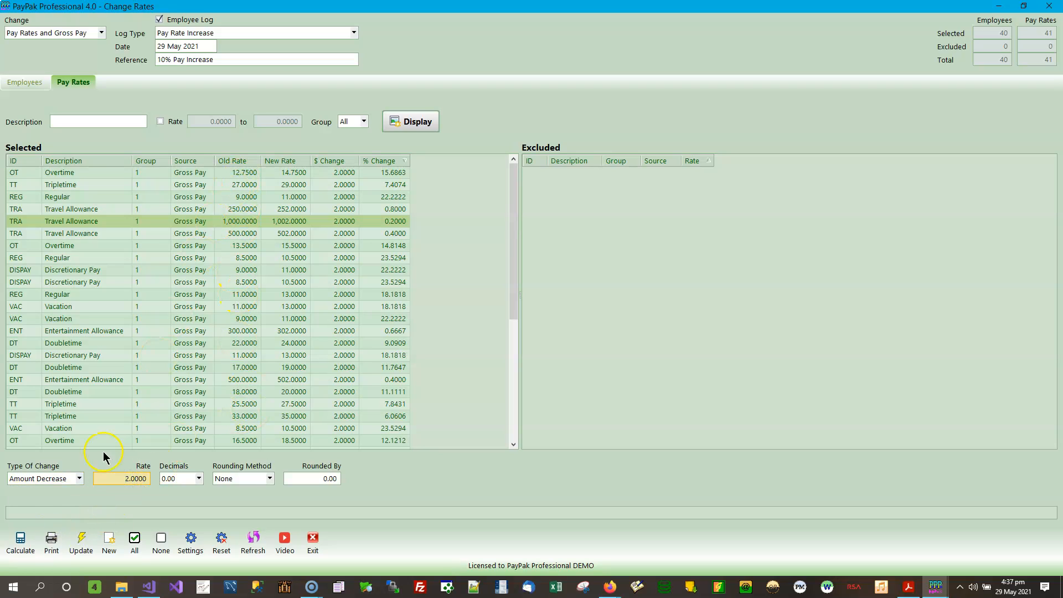
{"action": "left_click", "coordinate": [21, 540]}
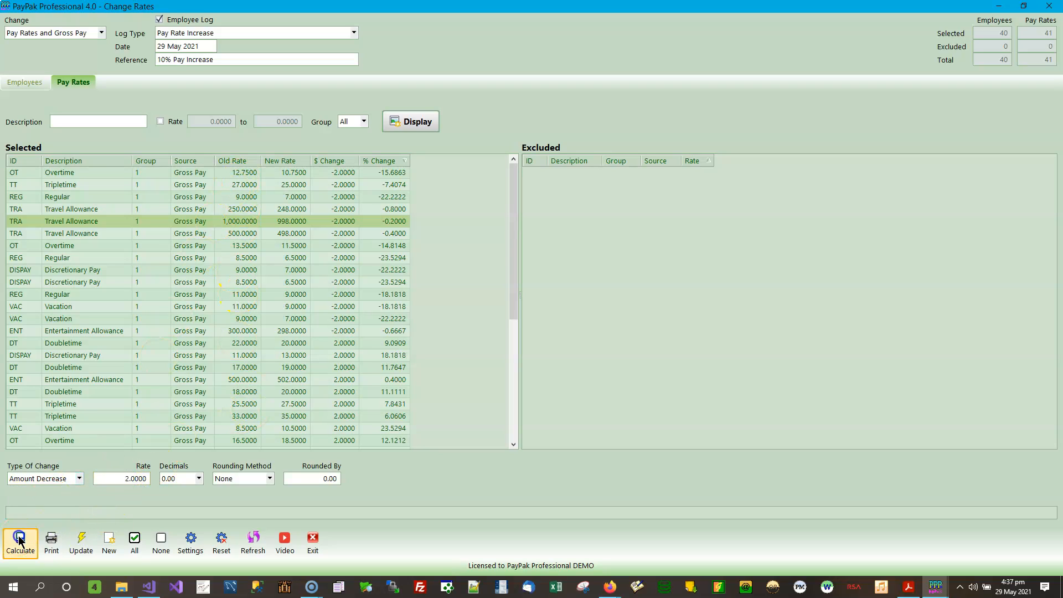
Check Overtime's new rate 10.7500 and -2.0000 change, and Tripletime's -7.4074 percent change
{"action": "left_click", "coordinate": [241, 173]}
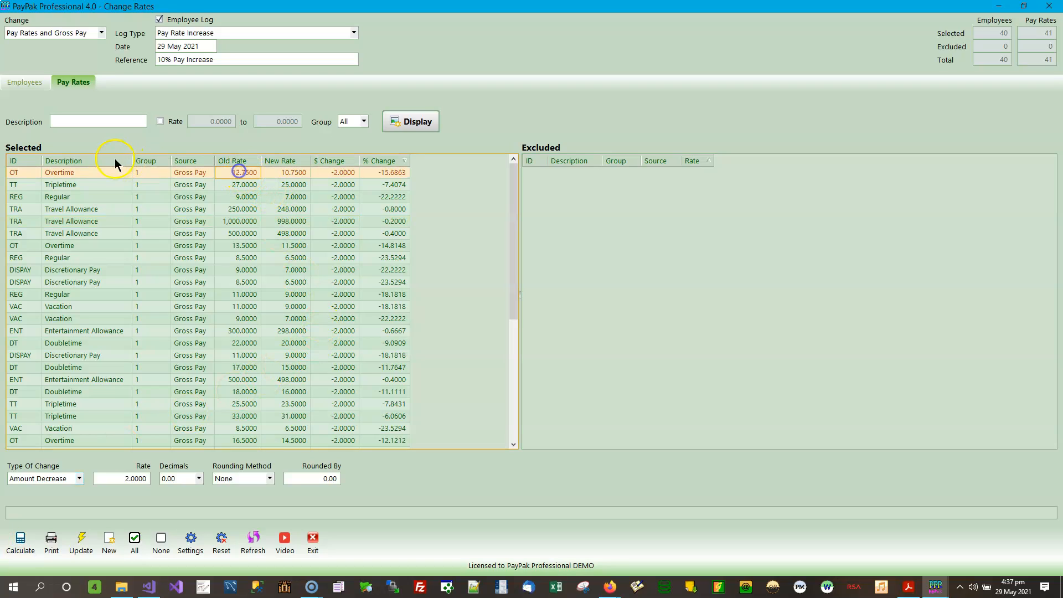
{"action": "left_click", "coordinate": [297, 175]}
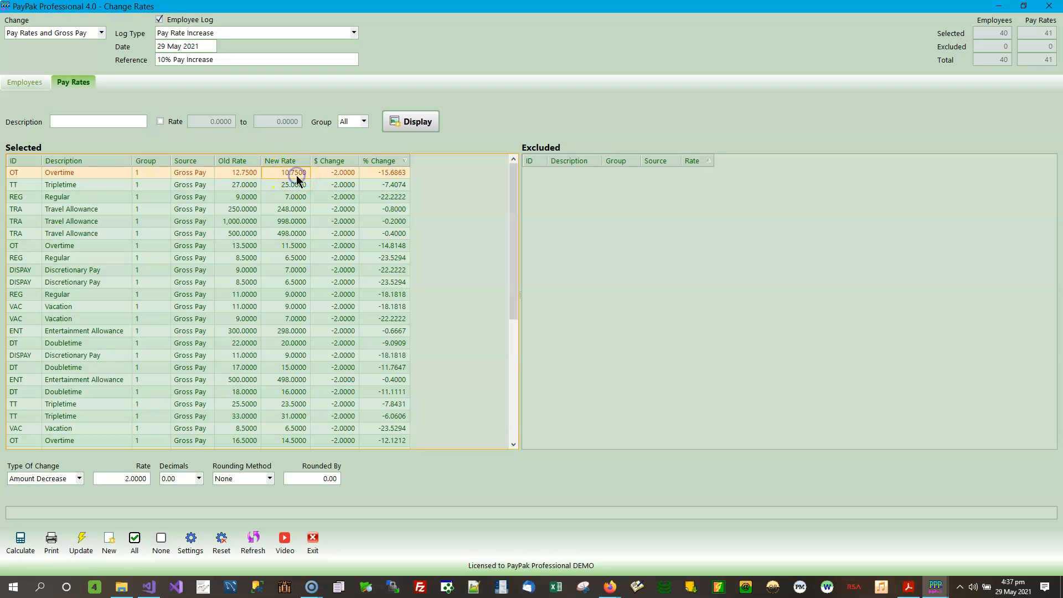
{"action": "left_click", "coordinate": [354, 172]}
{"action": "left_click", "coordinate": [394, 173]}
{"action": "left_click", "coordinate": [400, 173]}
{"action": "left_click", "coordinate": [399, 186]}
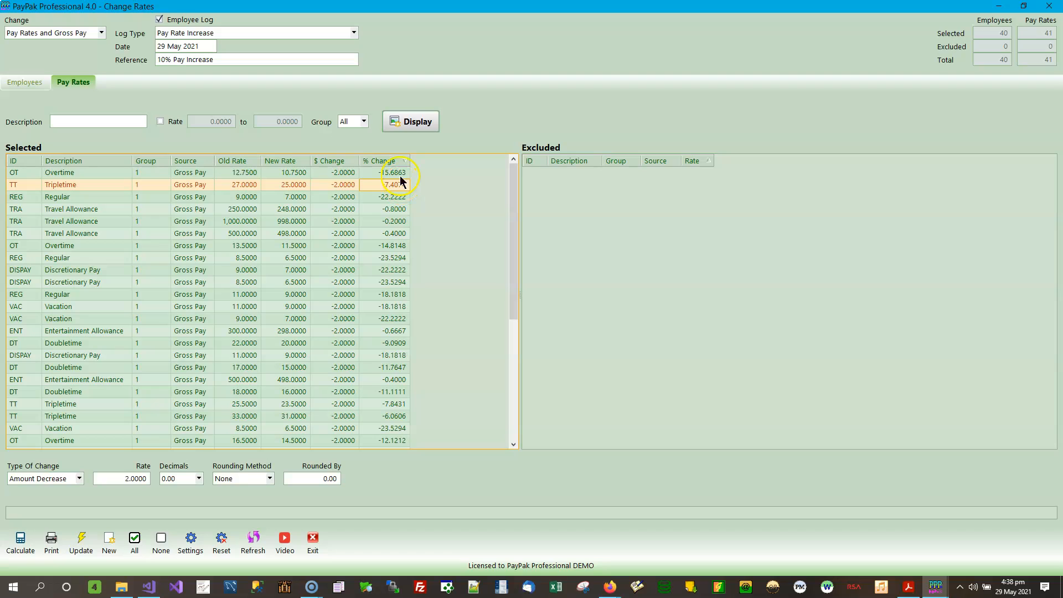
Preview a Fixed Amount rate of 5 and check the Travel Allowance 1,000.0000 row
{"action": "left_click", "coordinate": [78, 480]}
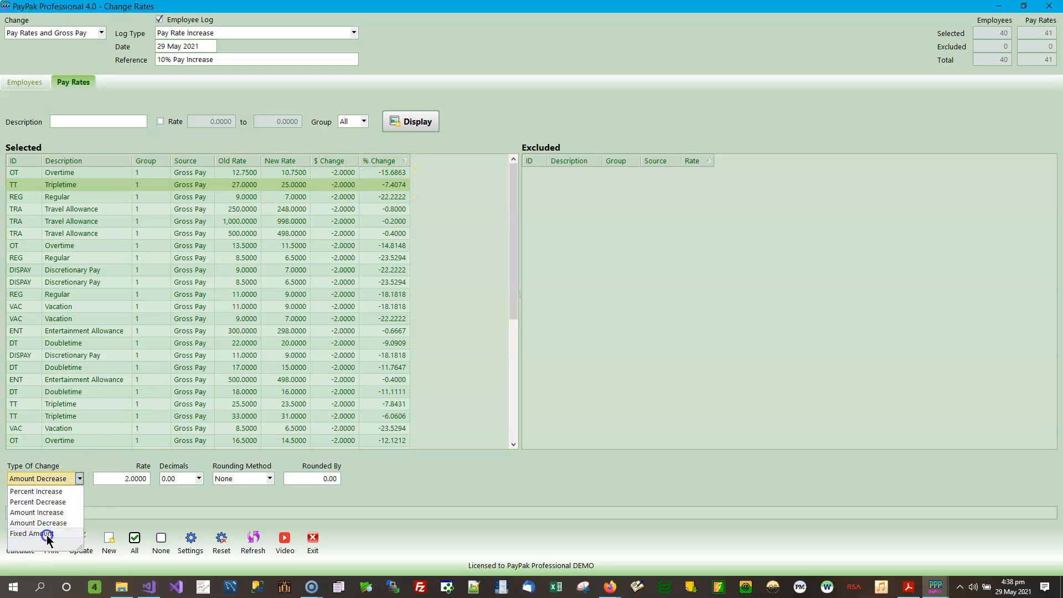
{"action": "left_click", "coordinate": [48, 535]}
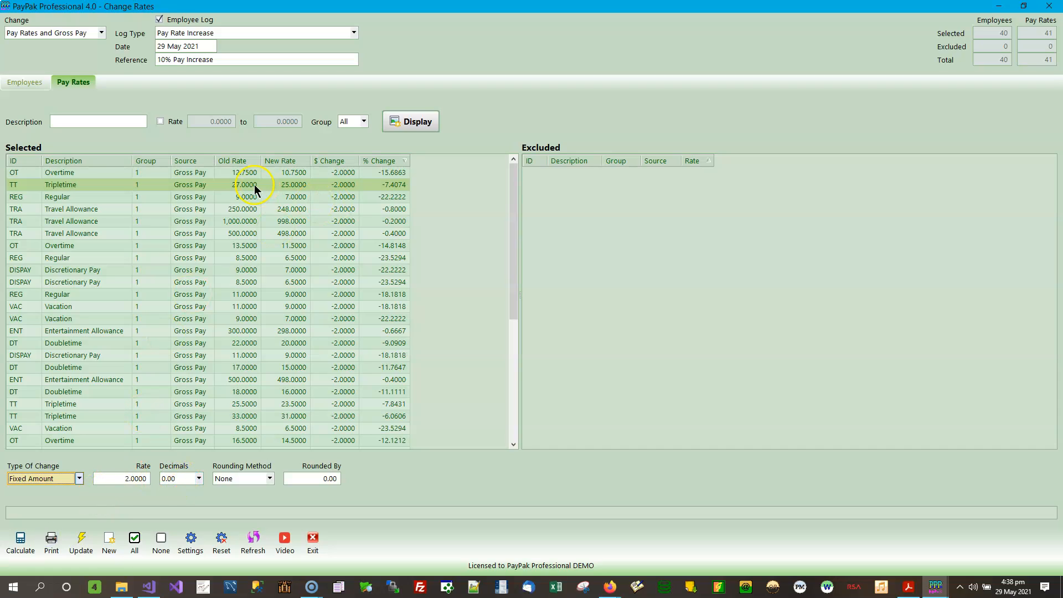
{"action": "left_click", "coordinate": [122, 479]}
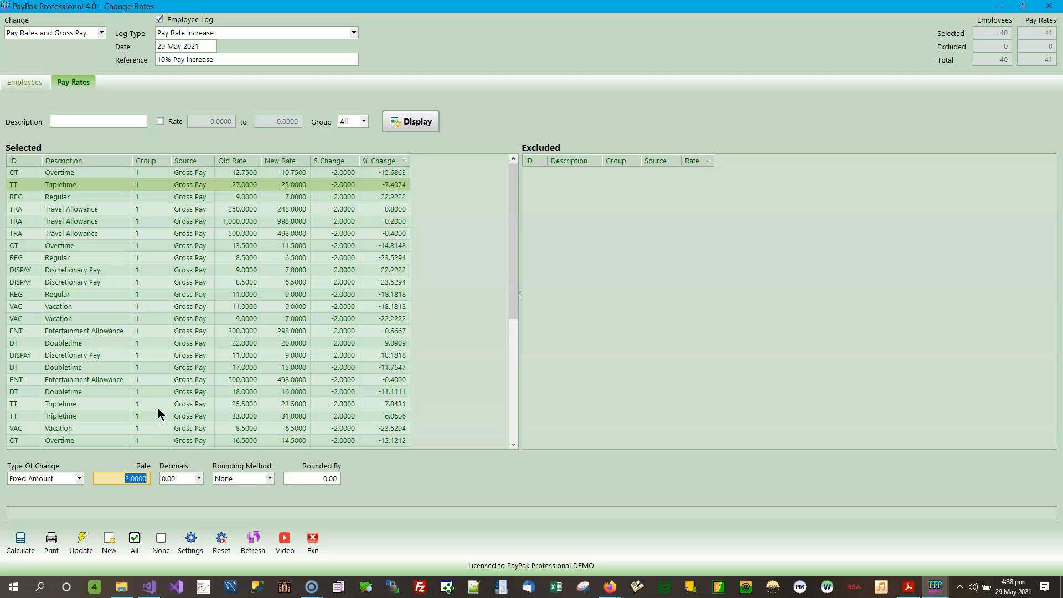
{"action": "type", "text": "5"}
{"action": "left_click", "coordinate": [21, 542]}
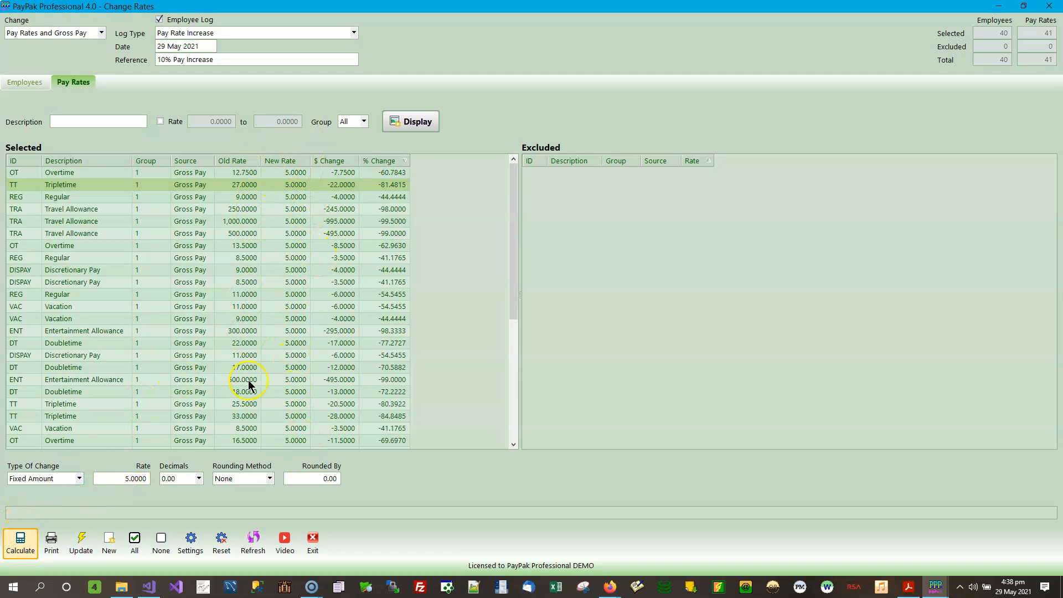
{"action": "left_click", "coordinate": [232, 221]}
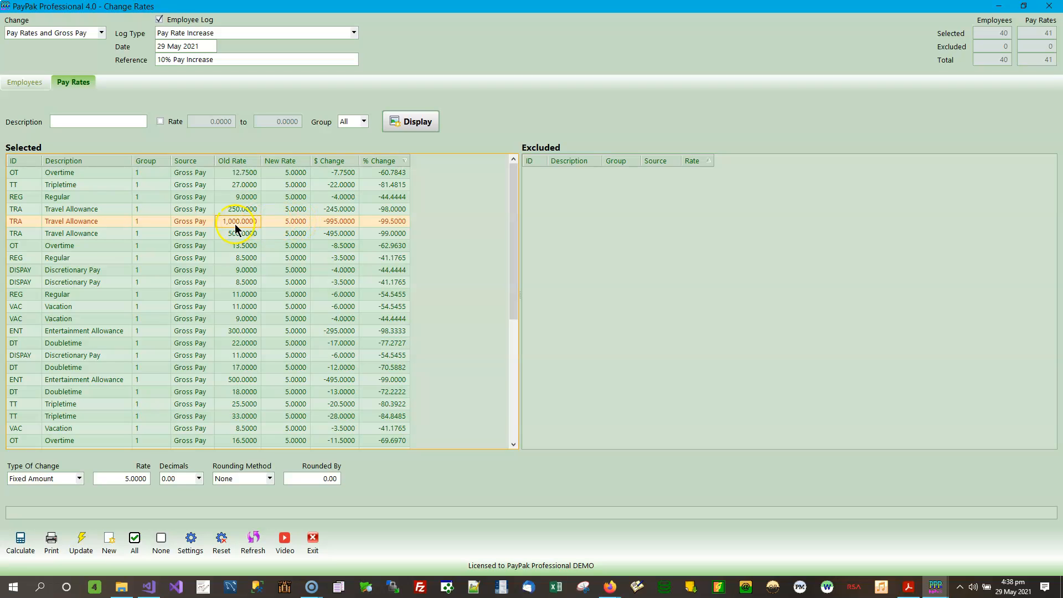
{"action": "left_click", "coordinate": [281, 219]}
Change the fixed rate to 100 and recalculate the preview
{"action": "left_click", "coordinate": [149, 476]}
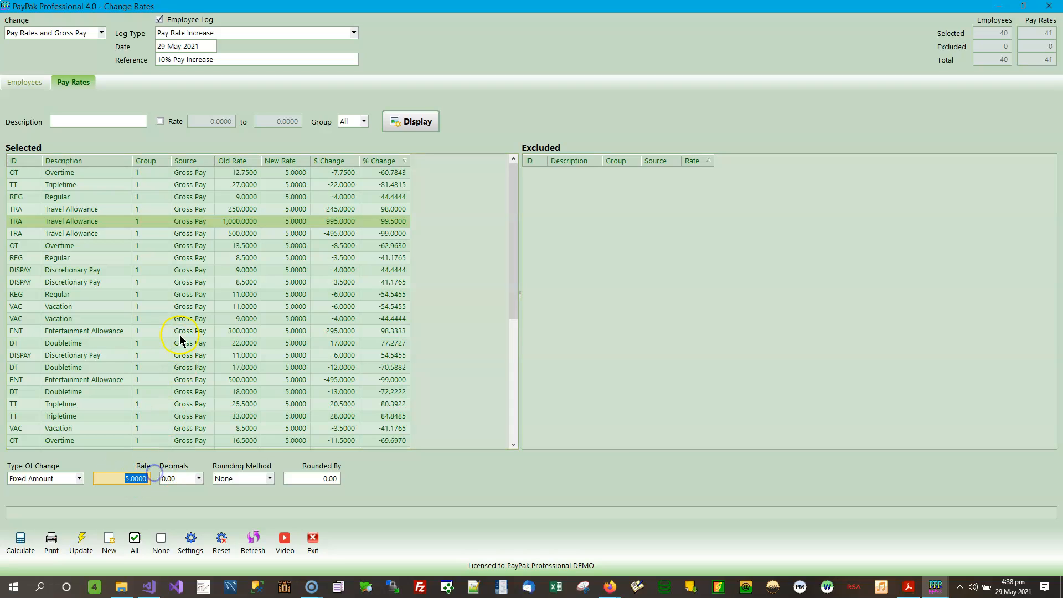
{"action": "type", "text": "100"}
{"action": "left_click", "coordinate": [20, 542]}
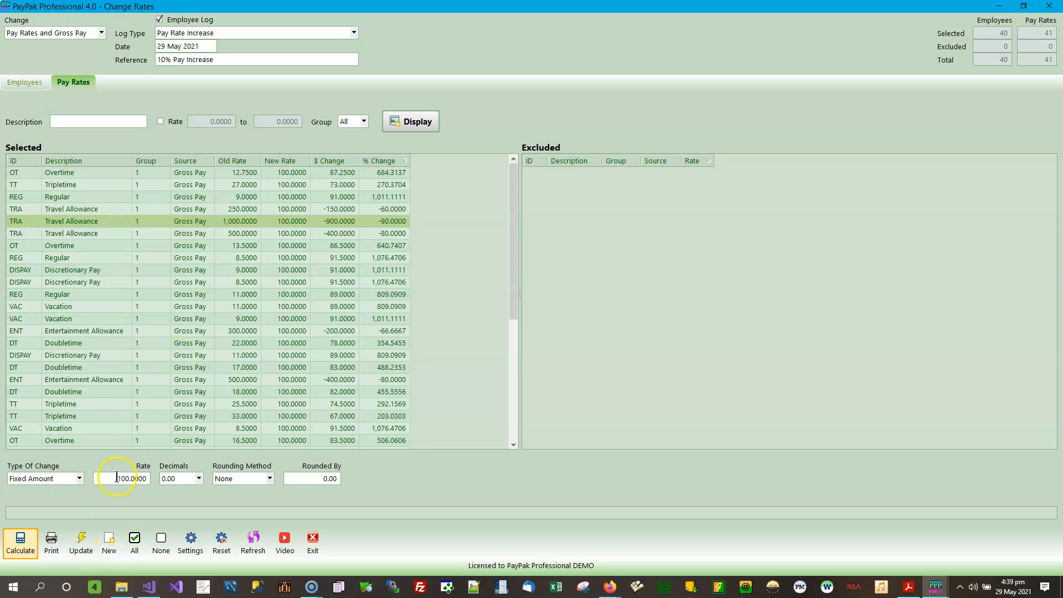
{"action": "left_click", "coordinate": [79, 479]}
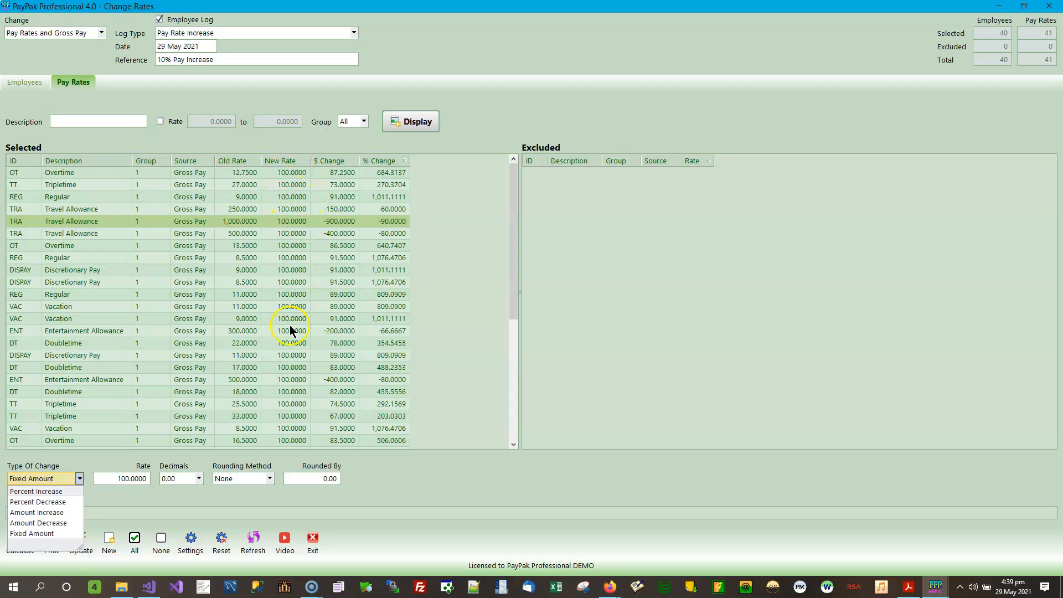
Recalculate as a 100 Amount Increase and inspect the Travel Allowance 250.0000 and Regular 8.5000 rows
{"action": "left_click", "coordinate": [58, 512]}
{"action": "left_click", "coordinate": [20, 545]}
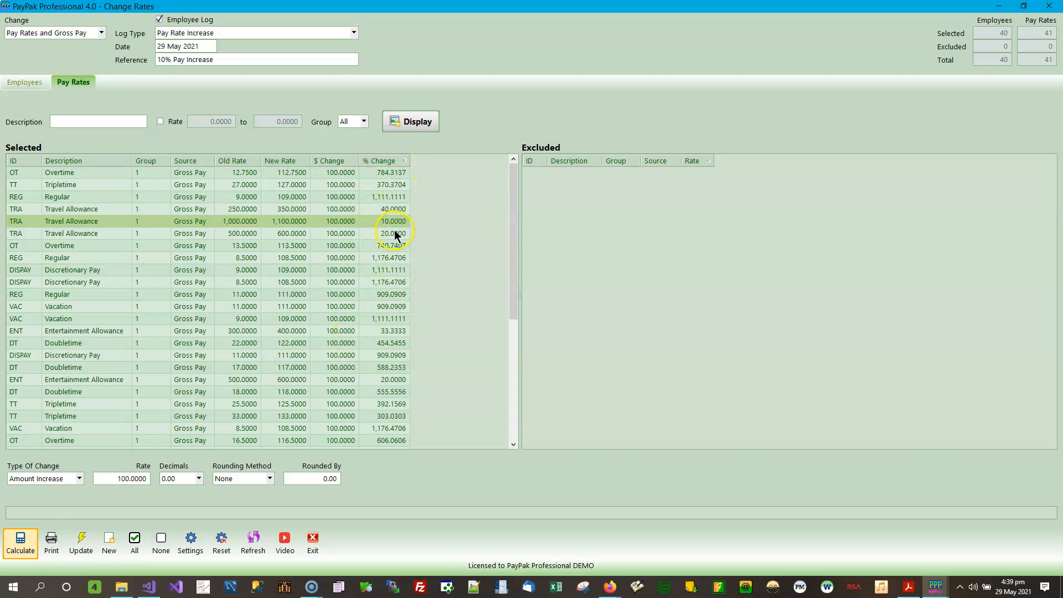
{"action": "left_click", "coordinate": [240, 209]}
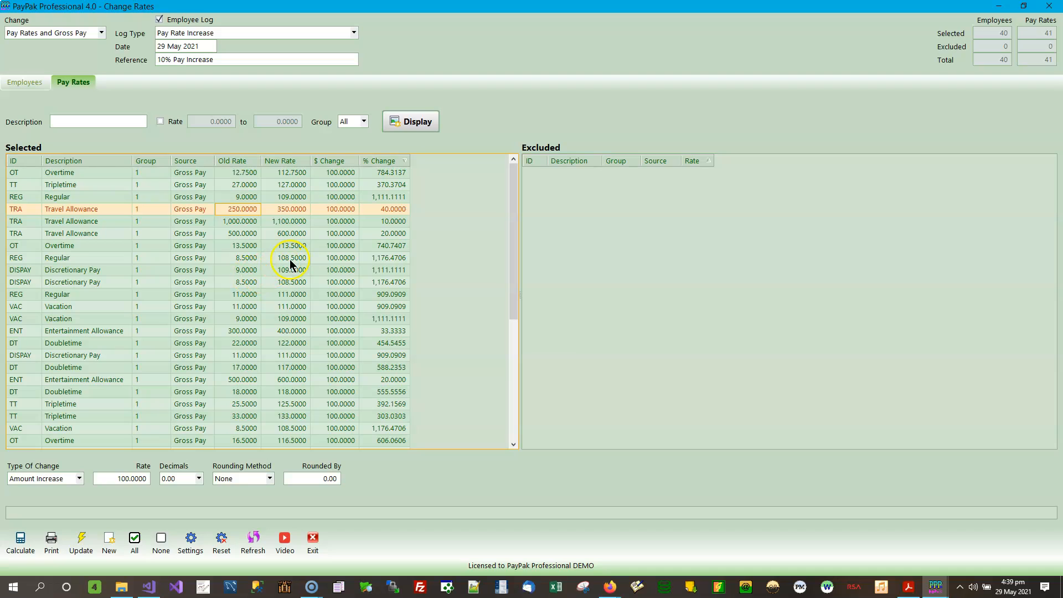
{"action": "left_click", "coordinate": [241, 258]}
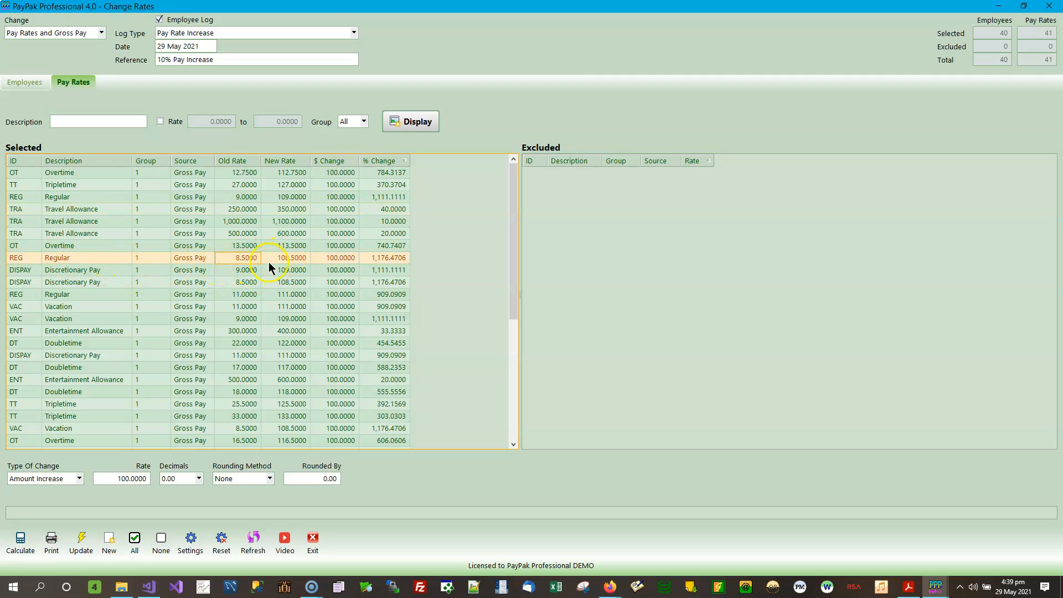
Move Regular 8.5000 and Discretionary Pay 9.0000 and 8.5000 to Excluded, leaving 38 selected
{"action": "left_click", "coordinate": [300, 258]}
{"action": "left_click", "coordinate": [293, 261]}
{"action": "double_click", "coordinate": [124, 261]}
{"action": "double_click", "coordinate": [124, 261]}
{"action": "double_click", "coordinate": [124, 261]}
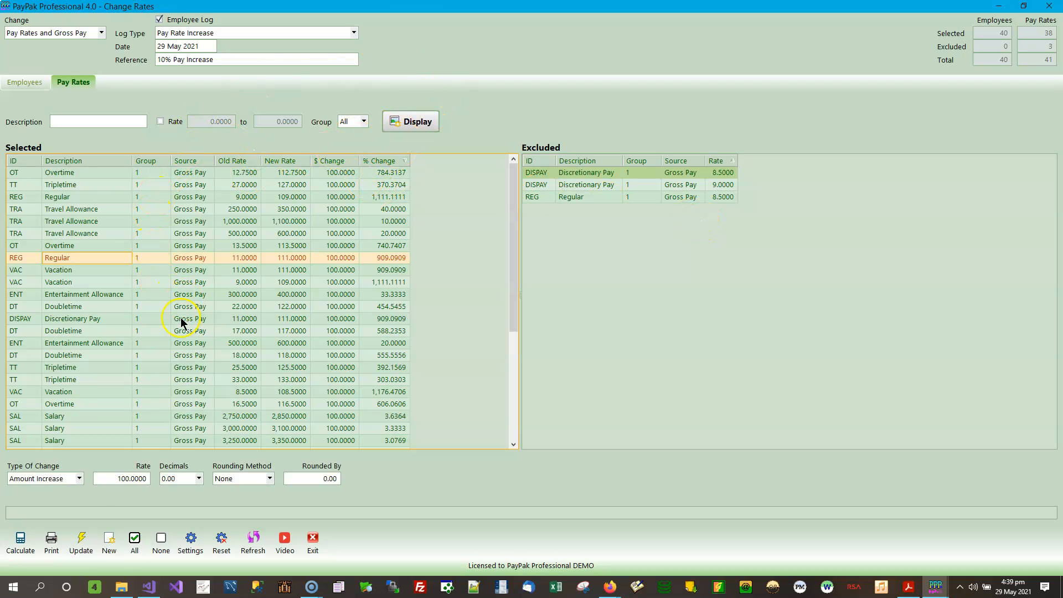
Set a 10 Percent Increase and reselect all 41 pay rates
{"action": "left_click", "coordinate": [74, 479]}
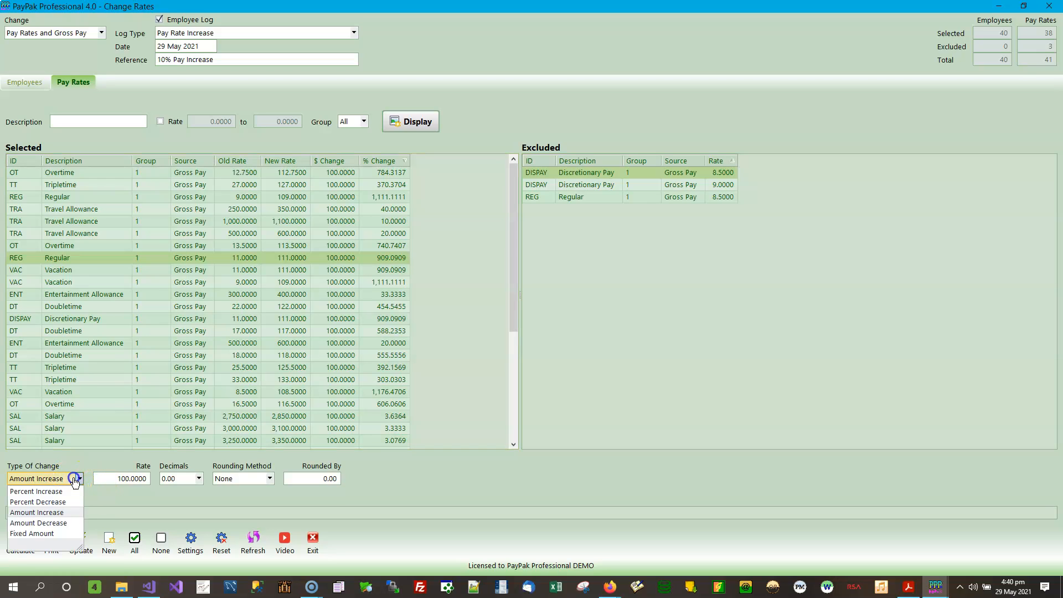
{"action": "left_click", "coordinate": [47, 490]}
{"action": "left_click_drag", "start_coordinate": [109, 478], "coordinate": [161, 478]}
{"action": "type", "text": "10"}
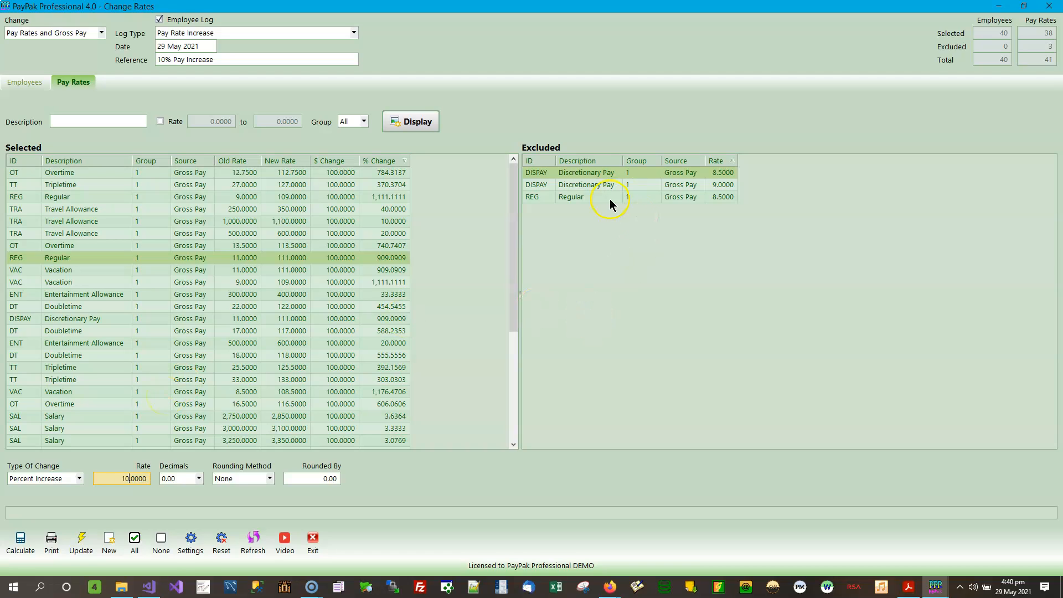
{"action": "left_click", "coordinate": [136, 540]}
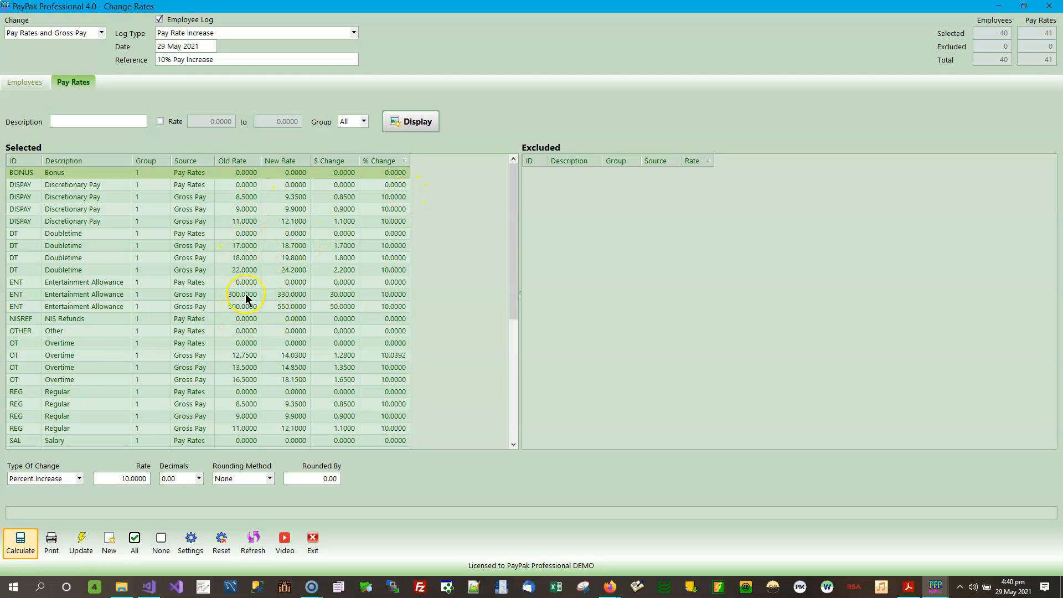
Sort the Selected grid by Old Rate descending, putting Salary 5,500.0000 on top
{"action": "left_click", "coordinate": [246, 161]}
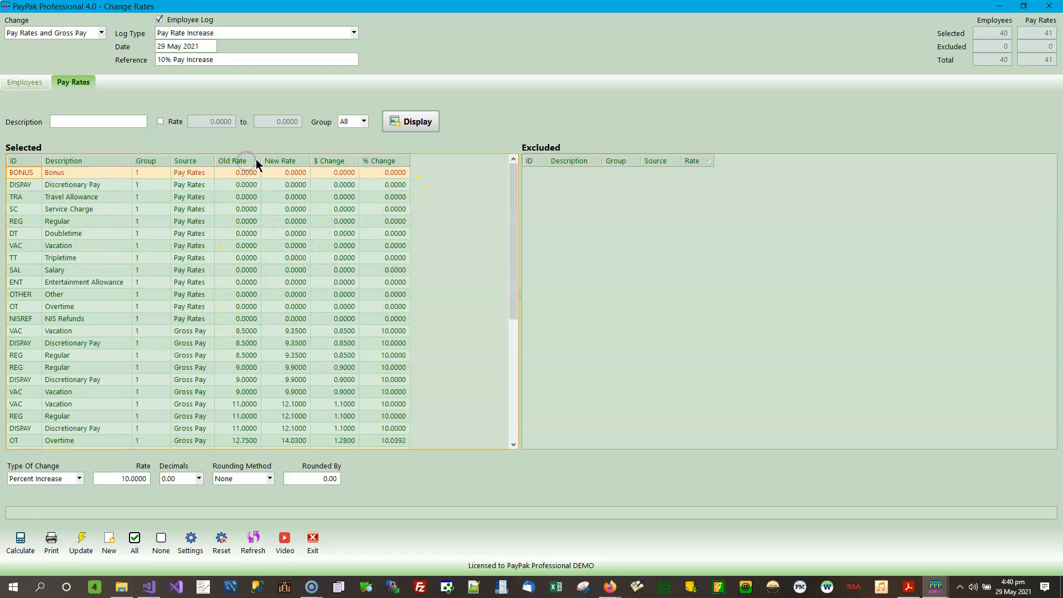
{"action": "left_click", "coordinate": [256, 161]}
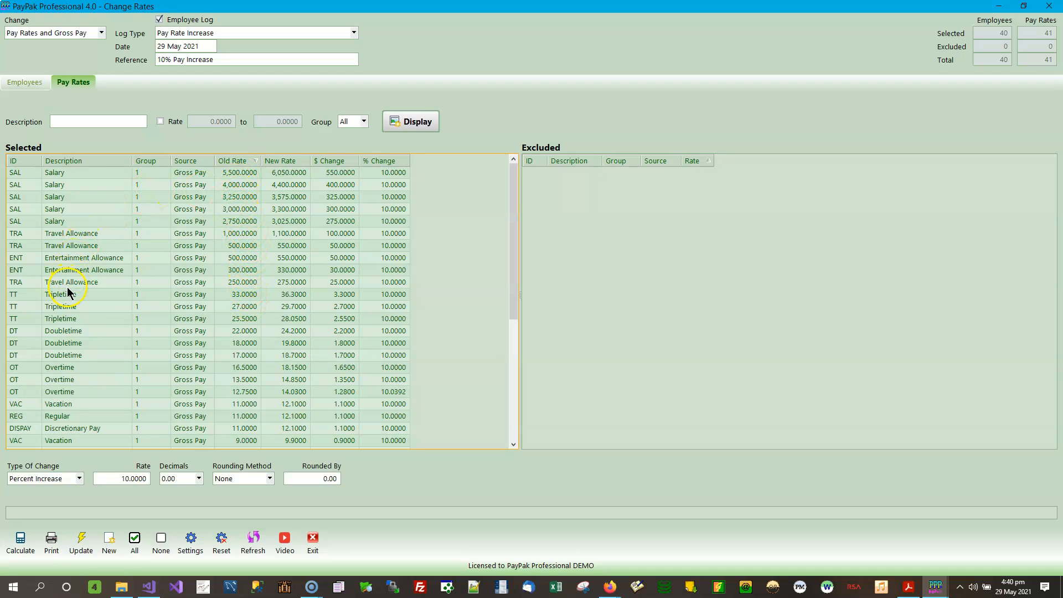
{"action": "left_click", "coordinate": [84, 284]}
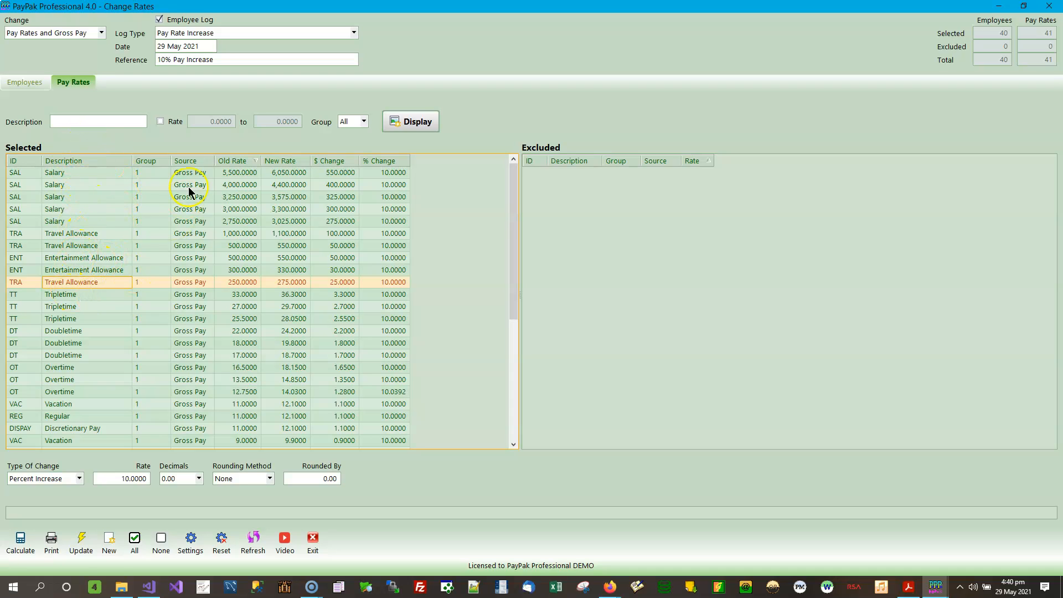
Exclude the highest rates: the Salary, Entertainment Allowance and Travel Allowance 250.0000 rates
{"action": "double_click", "coordinate": [282, 174]}
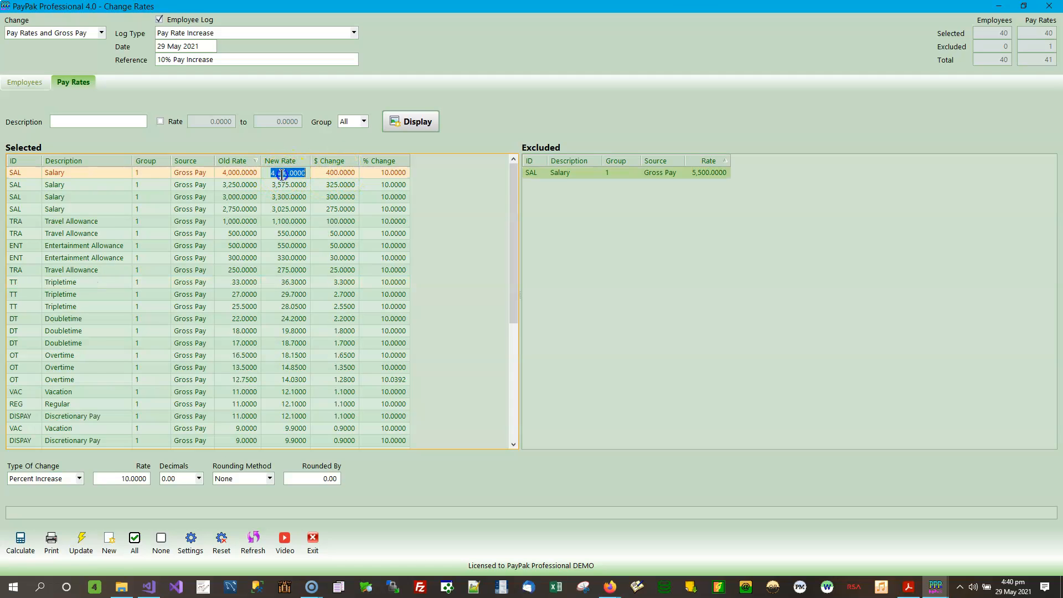
{"action": "double_click", "coordinate": [184, 174]}
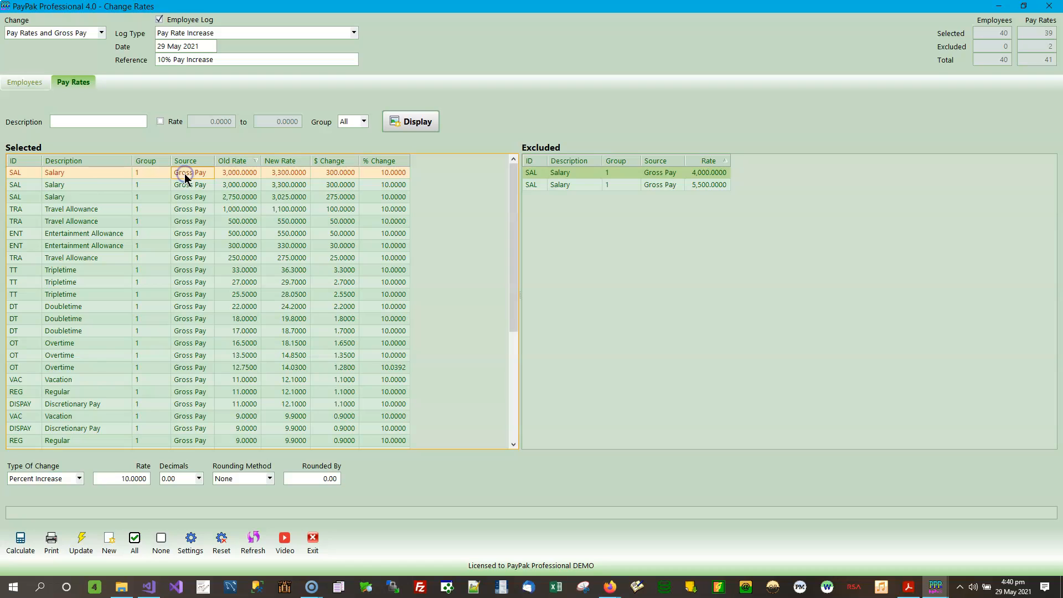
{"action": "double_click", "coordinate": [185, 174]}
{"action": "double_click", "coordinate": [185, 175]}
{"action": "double_click", "coordinate": [185, 174]}
{"action": "double_click", "coordinate": [185, 176]}
{"action": "double_click", "coordinate": [185, 175]}
{"action": "double_click", "coordinate": [185, 176]}
{"action": "double_click", "coordinate": [185, 176]}
{"action": "double_click", "coordinate": [184, 176]}
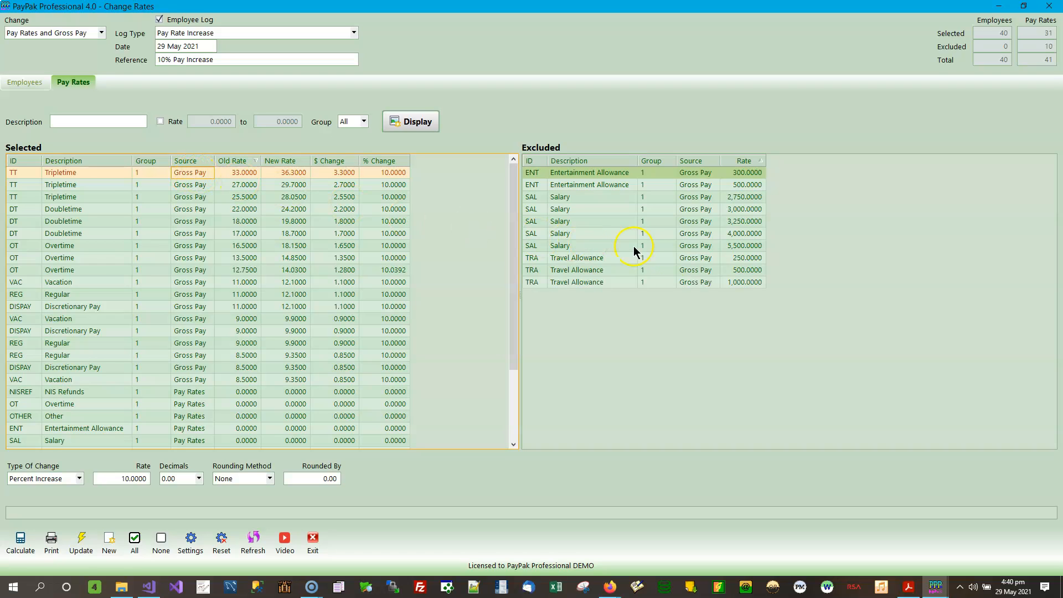
Sort by description and exclude Bonus, NIS Refunds, Other, Service Charge and zero Entertainment/Salary/Travel rates
{"action": "left_click", "coordinate": [107, 160]}
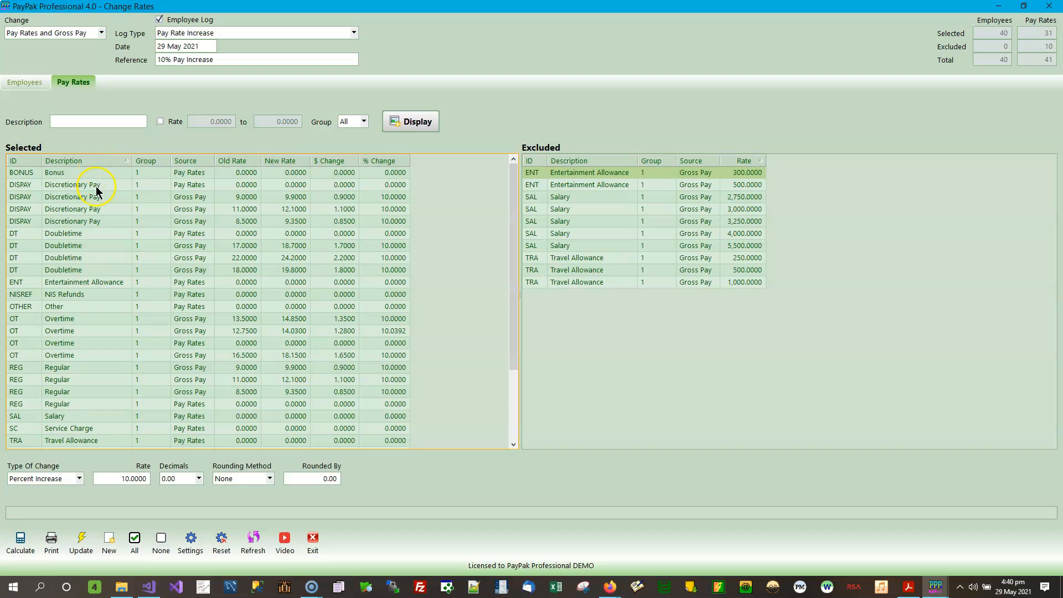
{"action": "double_click", "coordinate": [98, 173]}
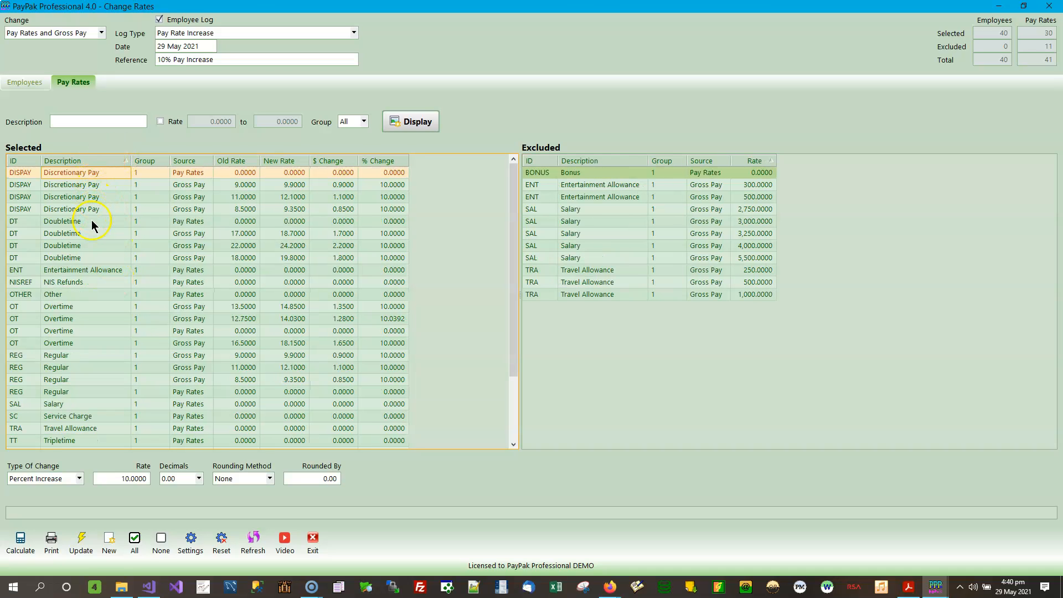
{"action": "double_click", "coordinate": [93, 272]}
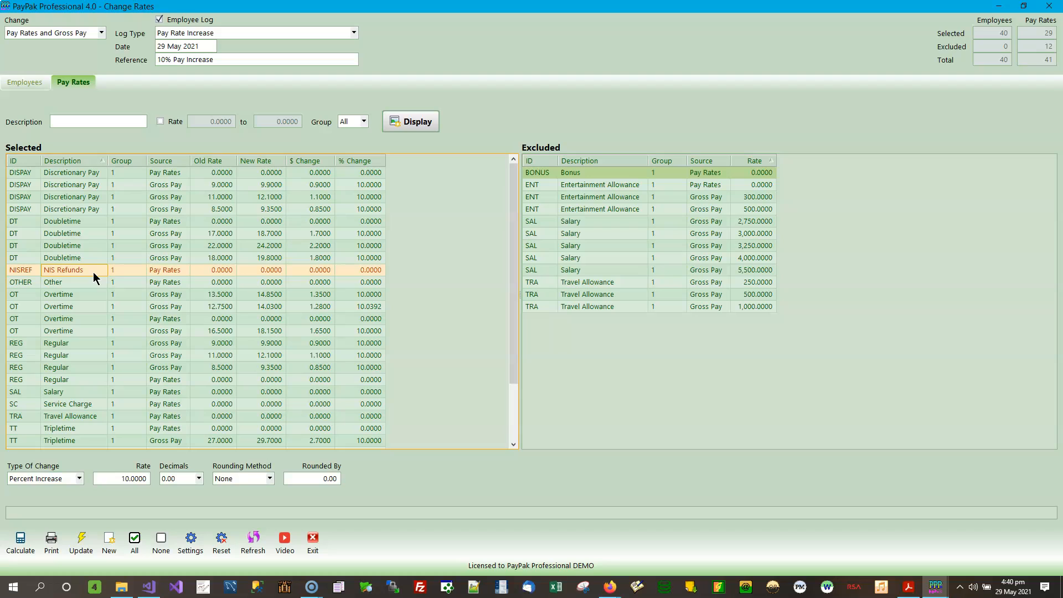
{"action": "double_click", "coordinate": [81, 274]}
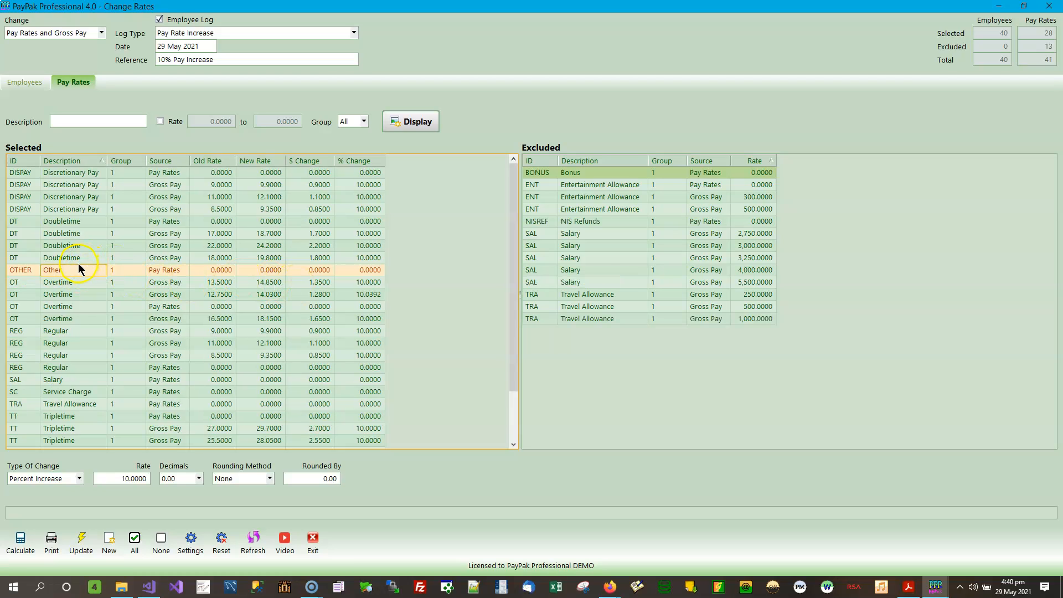
{"action": "double_click", "coordinate": [74, 269]}
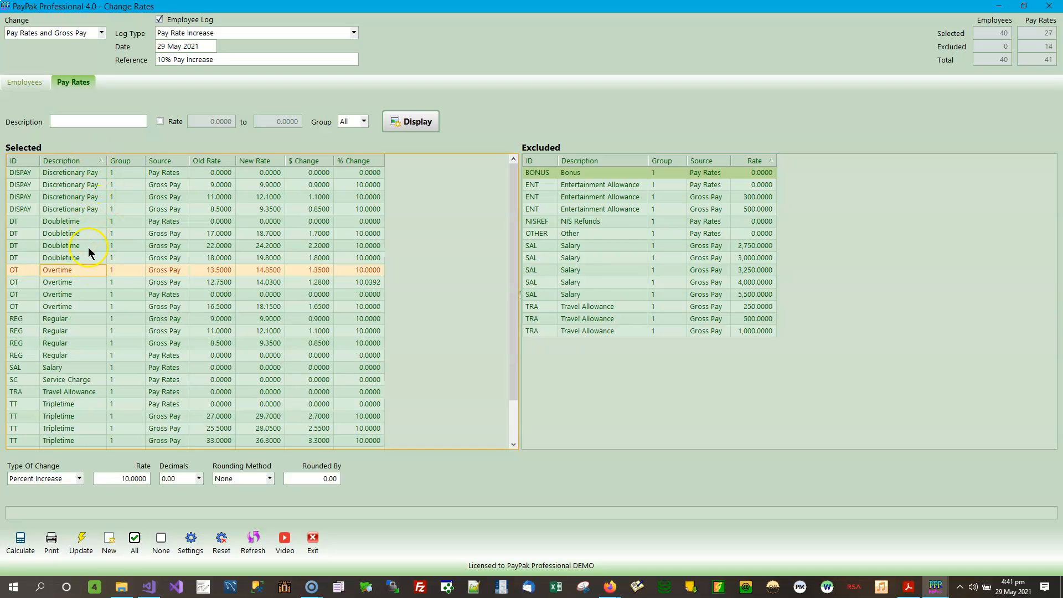
{"action": "double_click", "coordinate": [73, 369]}
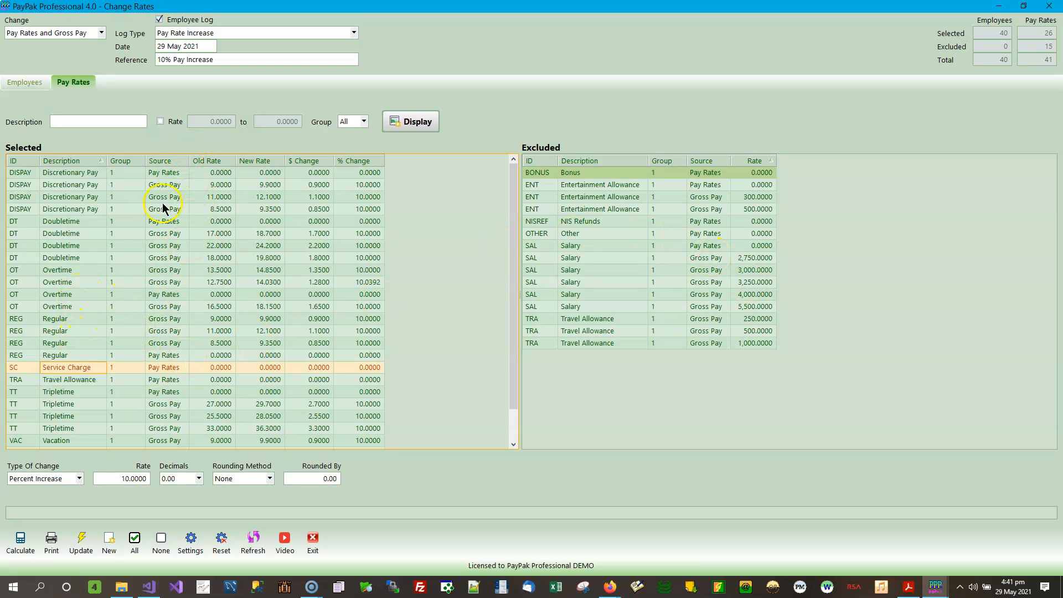
{"action": "double_click", "coordinate": [80, 369]}
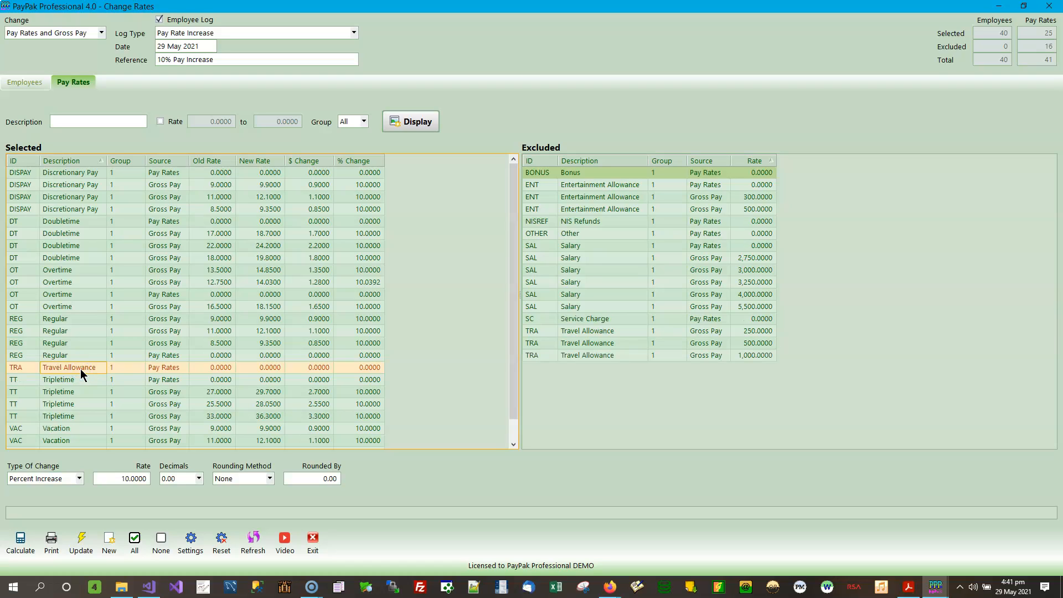
{"action": "double_click", "coordinate": [81, 369]}
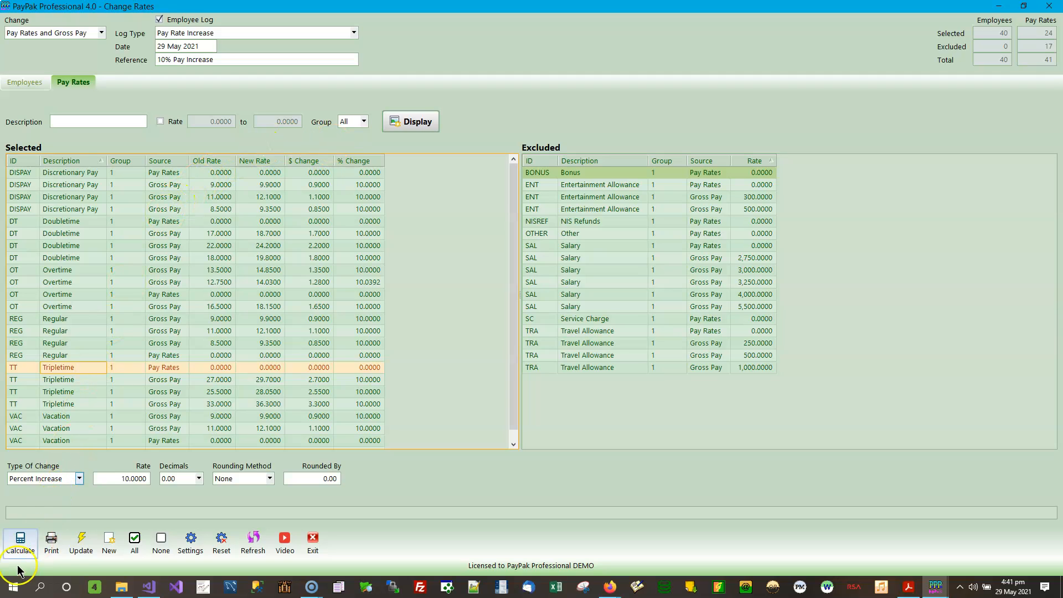
{"action": "left_click", "coordinate": [23, 536]}
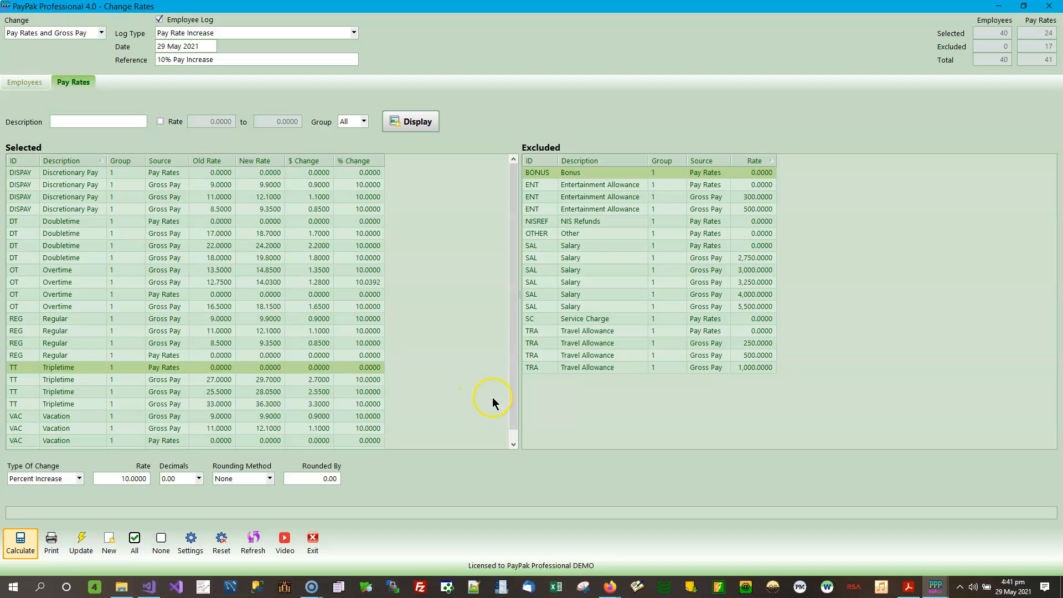
{"action": "left_click_drag", "start_coordinate": [511, 379], "coordinate": [518, 156]}
{"action": "left_click", "coordinate": [368, 284]}
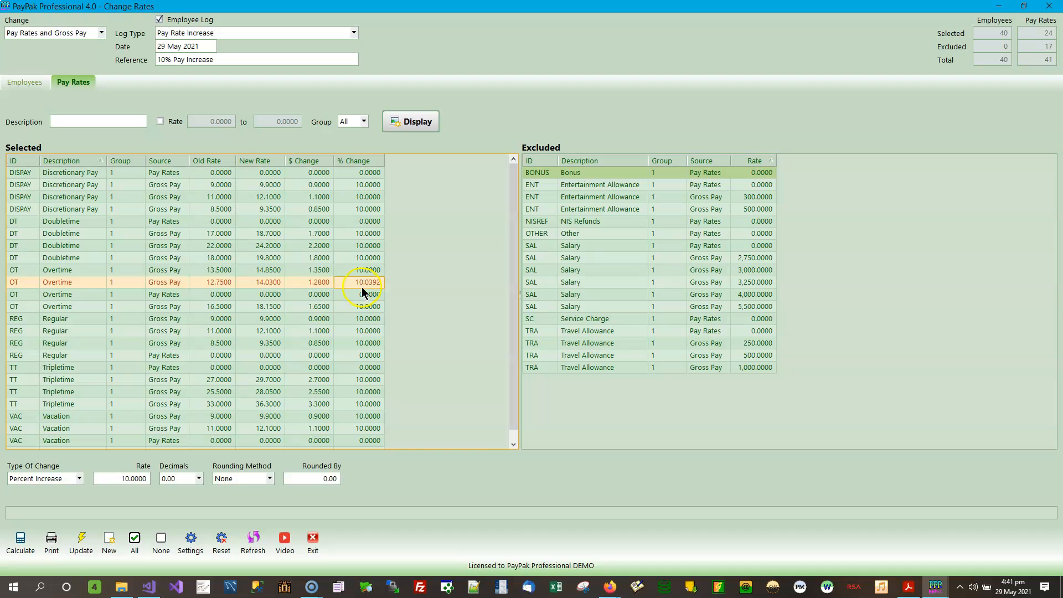
{"action": "left_click_drag", "start_coordinate": [513, 240], "coordinate": [530, 219]}
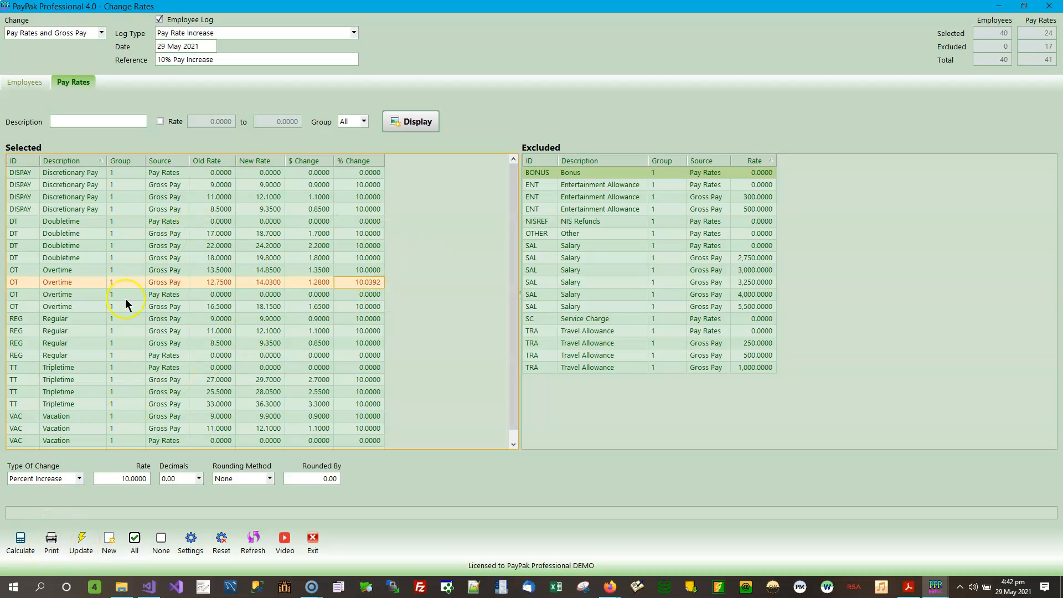
Preview the 14-page Change Rates report from the Print Manager
{"action": "left_click", "coordinate": [51, 542]}
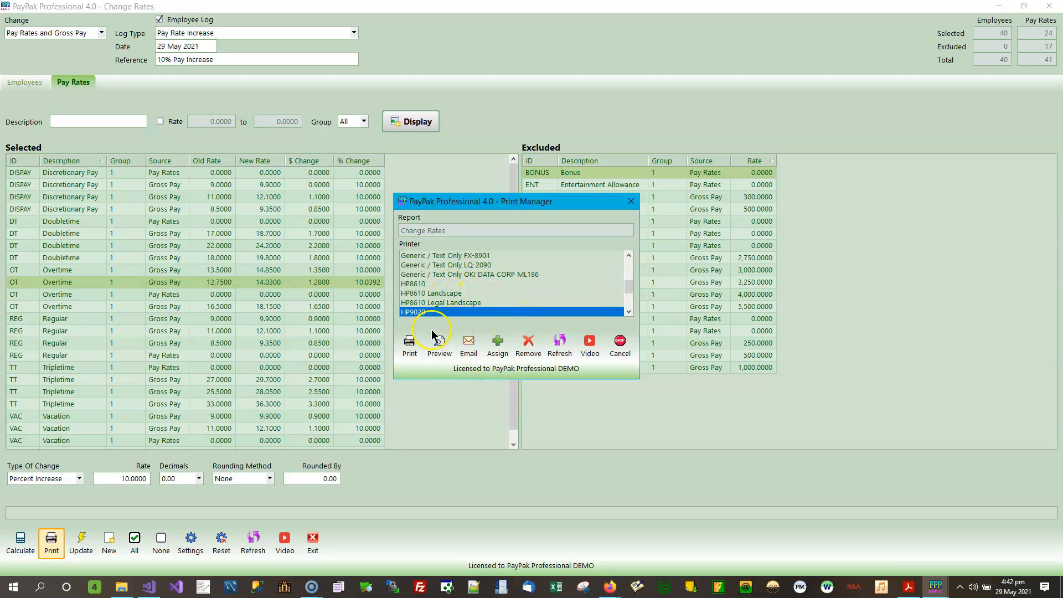
{"action": "left_click", "coordinate": [440, 346]}
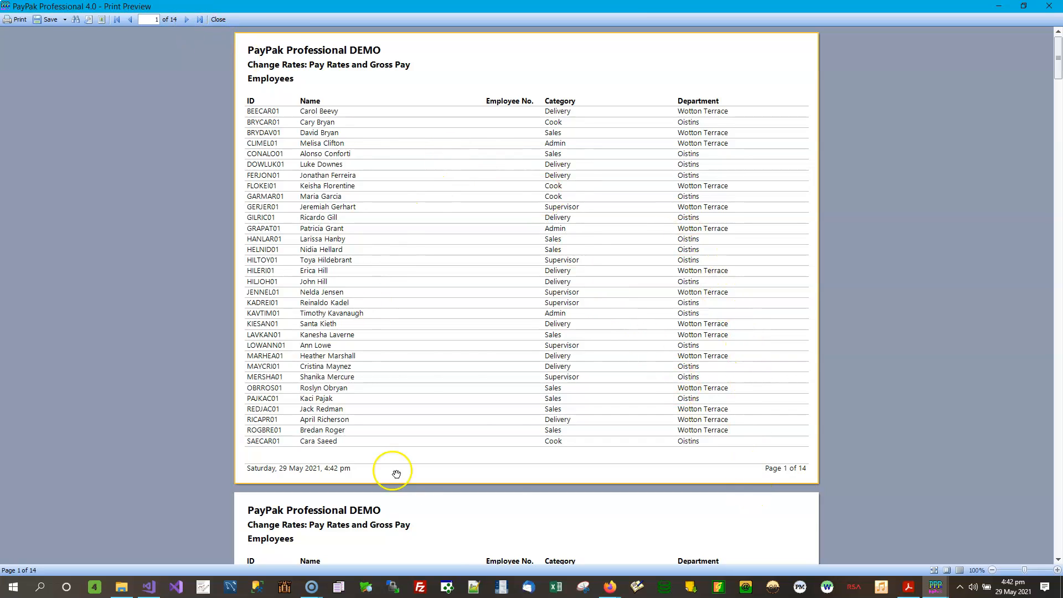
Advance the report preview from page 1 to page 4, the first Gross Pay page
{"action": "left_click", "coordinate": [186, 20]}
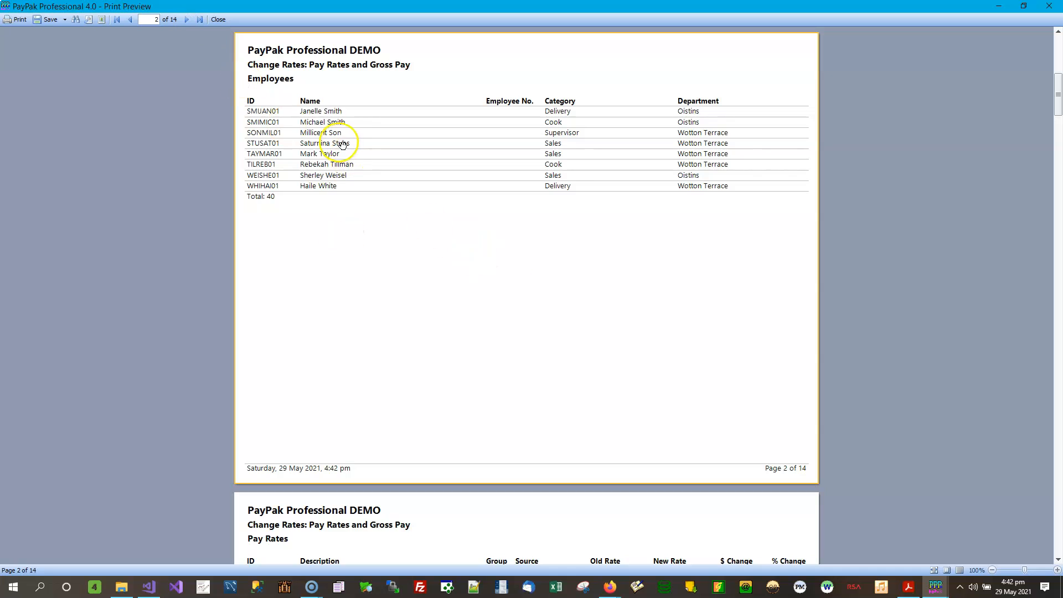
{"action": "left_click", "coordinate": [187, 20]}
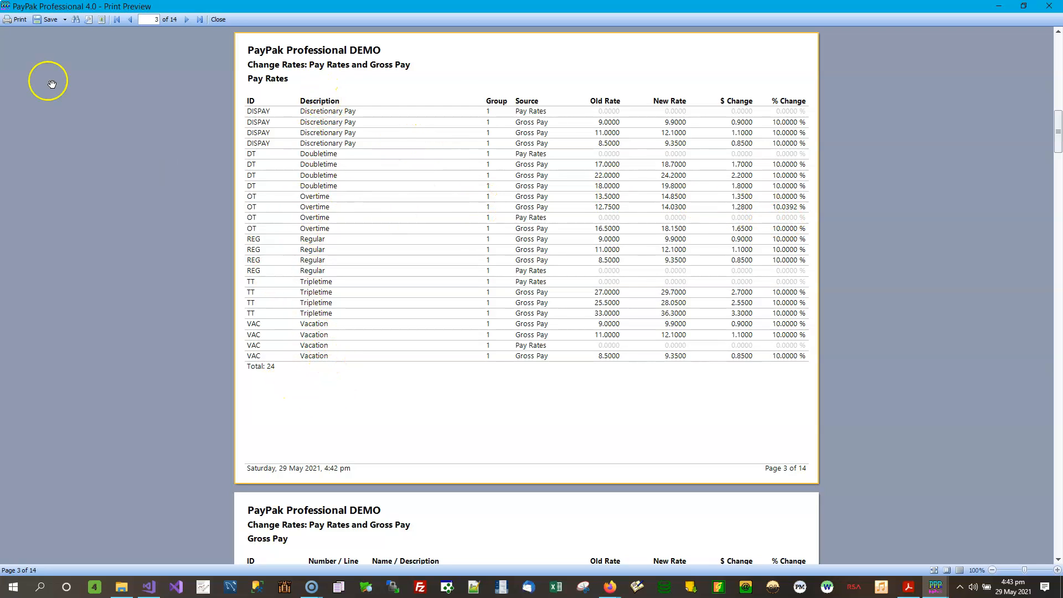
{"action": "left_click", "coordinate": [187, 19]}
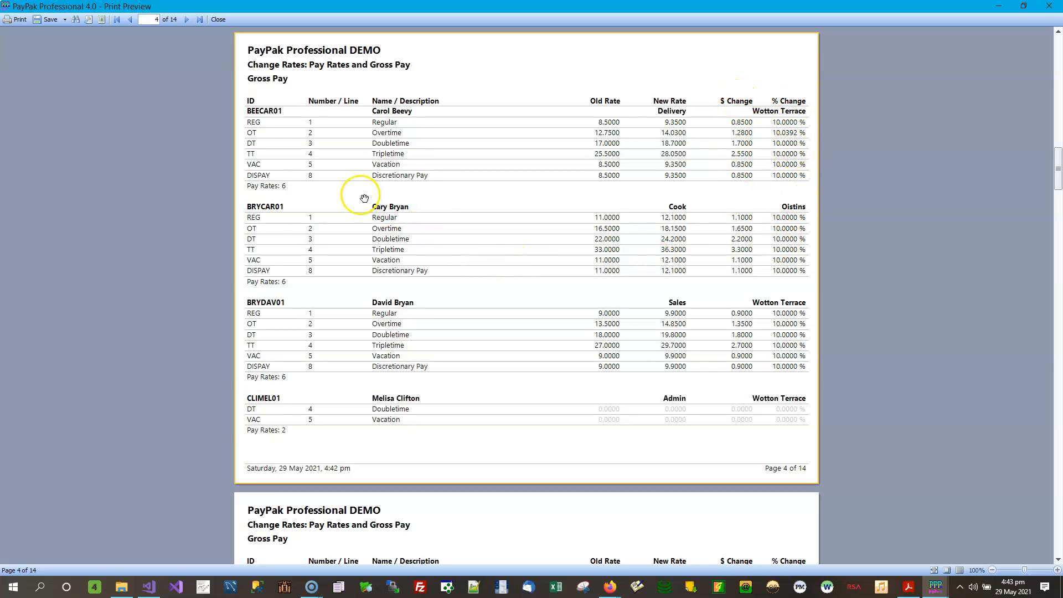
Scroll preview pages 4 to 14, confirming all 40 employees' Gross Pay rates rose 10%
{"action": "scroll", "coordinate": [343, 205], "scroll_direction": "down", "scroll_amount": 2}
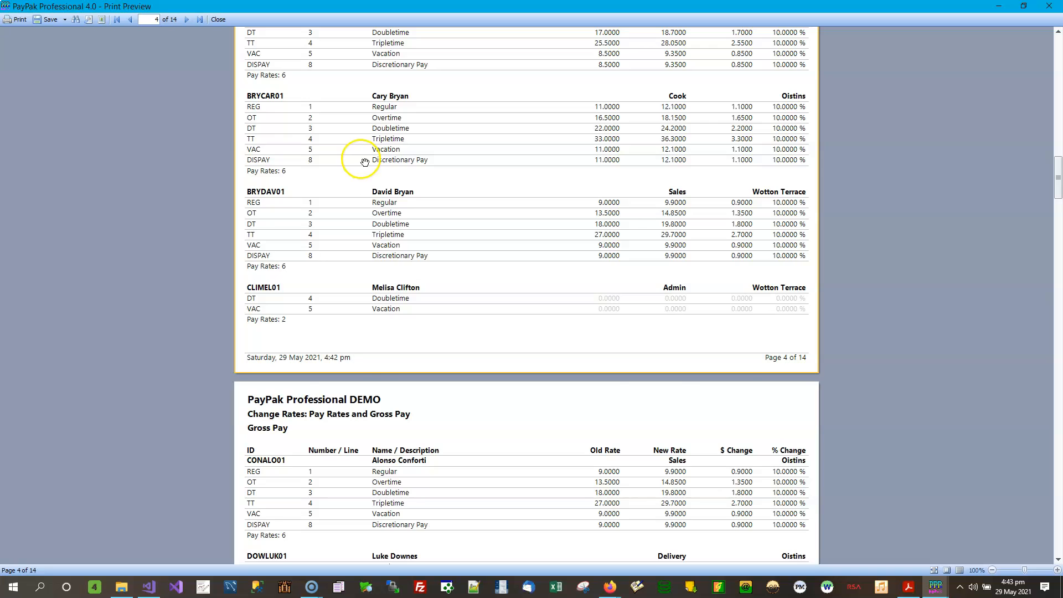
{"action": "scroll", "coordinate": [363, 159], "scroll_direction": "up", "scroll_amount": 4}
{"action": "scroll", "coordinate": [382, 209], "scroll_direction": "down", "scroll_amount": 2}
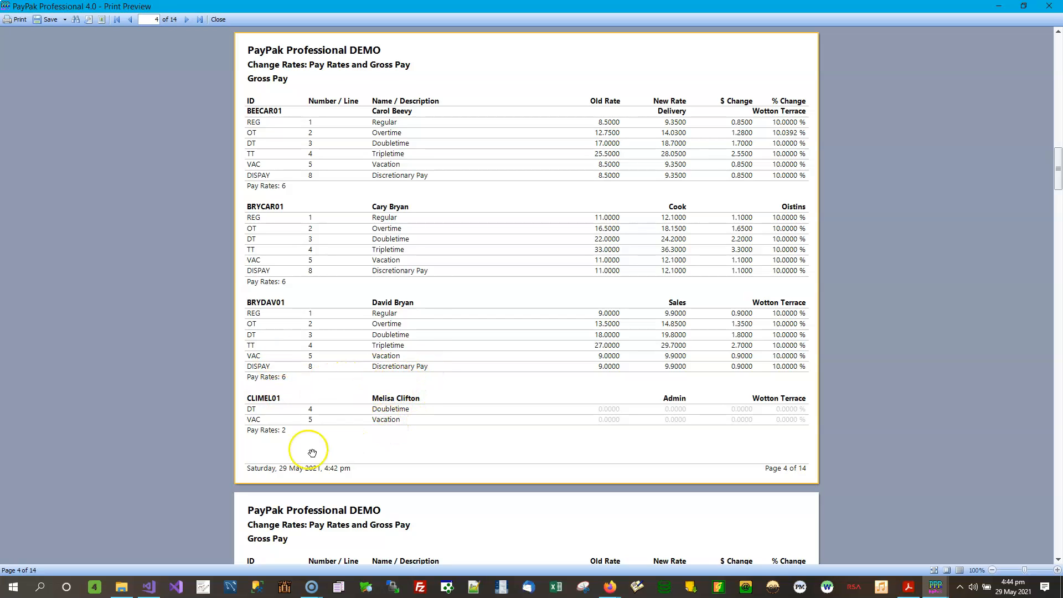
{"action": "scroll", "coordinate": [603, 283], "scroll_direction": "down", "scroll_amount": 1}
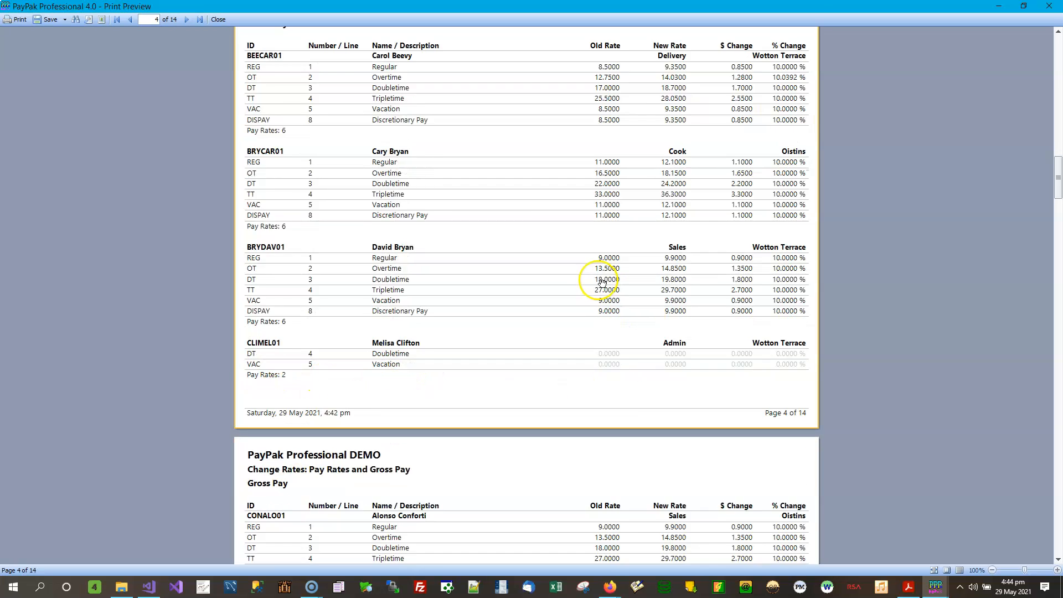
{"action": "scroll", "coordinate": [603, 283], "scroll_direction": "down", "scroll_amount": 1}
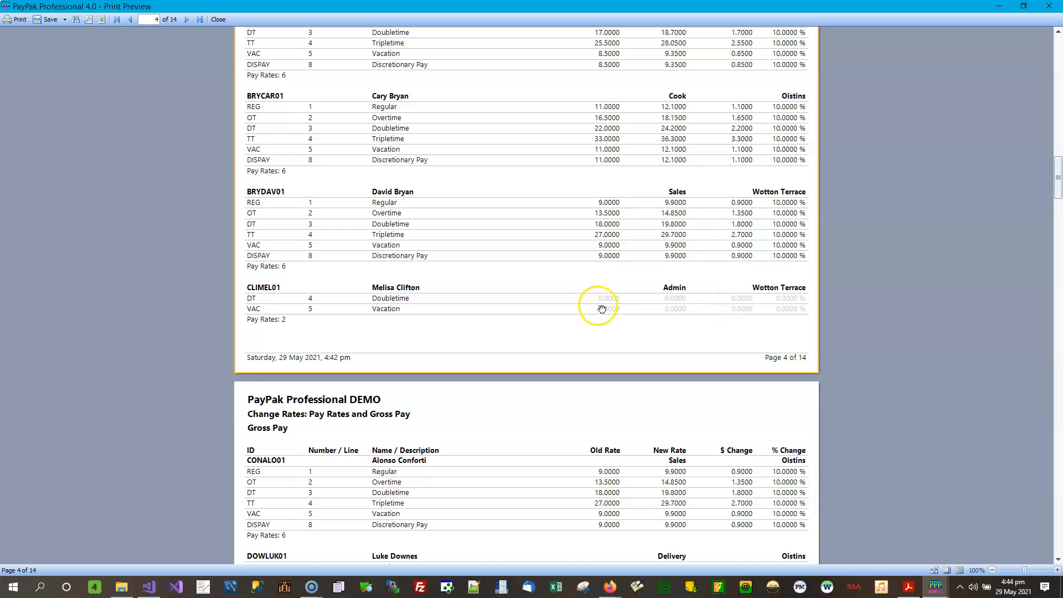
{"action": "scroll", "coordinate": [604, 304], "scroll_direction": "down", "scroll_amount": 4}
{"action": "scroll", "coordinate": [496, 251], "scroll_direction": "down", "scroll_amount": 2}
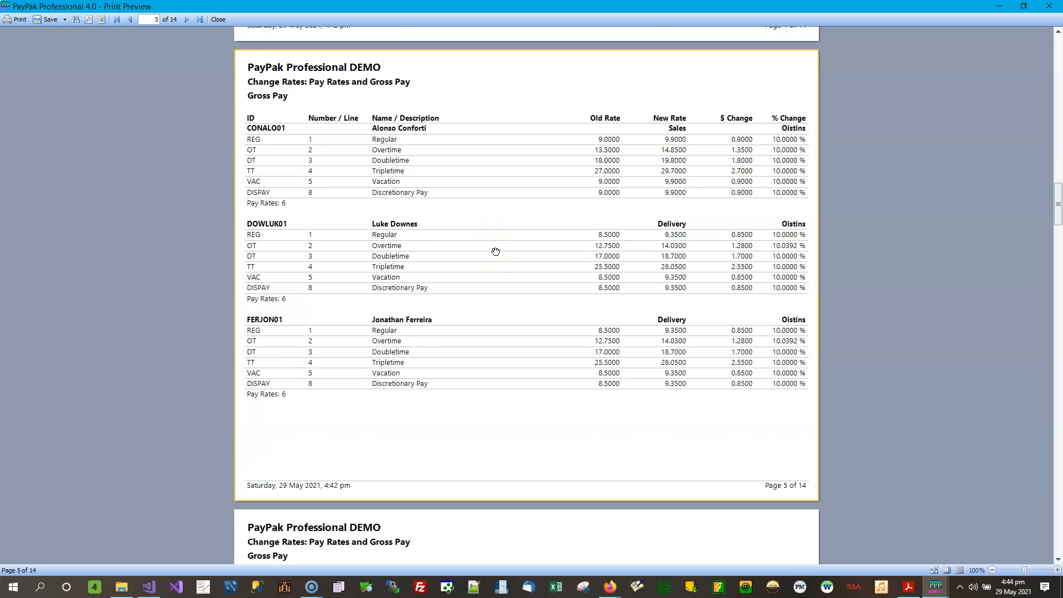
{"action": "scroll", "coordinate": [435, 238], "scroll_direction": "down", "scroll_amount": 15}
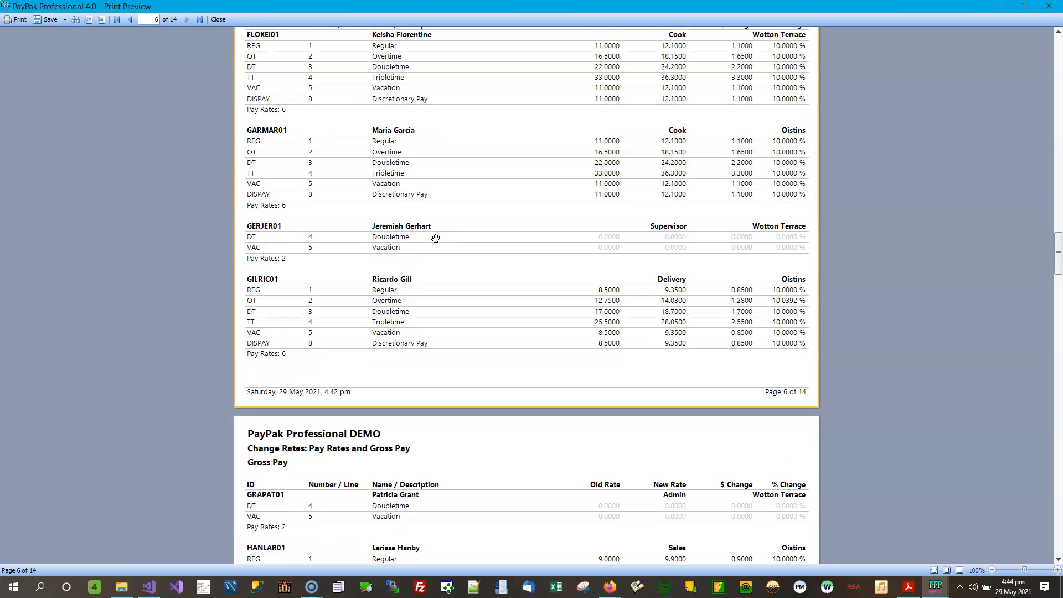
{"action": "scroll", "coordinate": [436, 238], "scroll_direction": "down", "scroll_amount": 5}
{"action": "scroll", "coordinate": [435, 238], "scroll_direction": "down", "scroll_amount": 18}
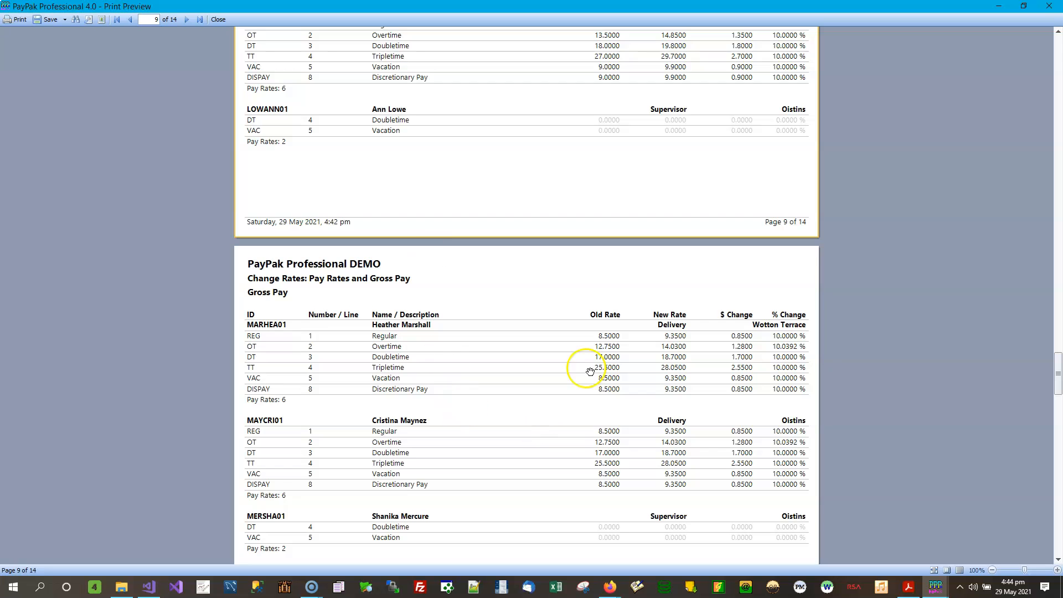
{"action": "scroll", "coordinate": [520, 271], "scroll_direction": "down", "scroll_amount": 6}
{"action": "scroll", "coordinate": [522, 268], "scroll_direction": "down", "scroll_amount": 3}
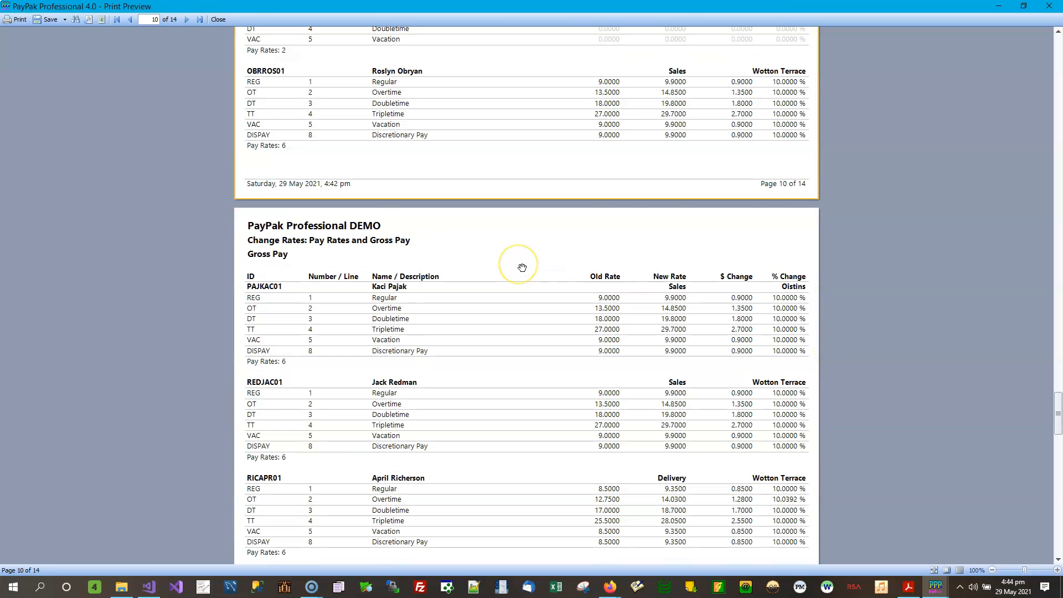
{"action": "scroll", "coordinate": [522, 267], "scroll_direction": "down", "scroll_amount": 11}
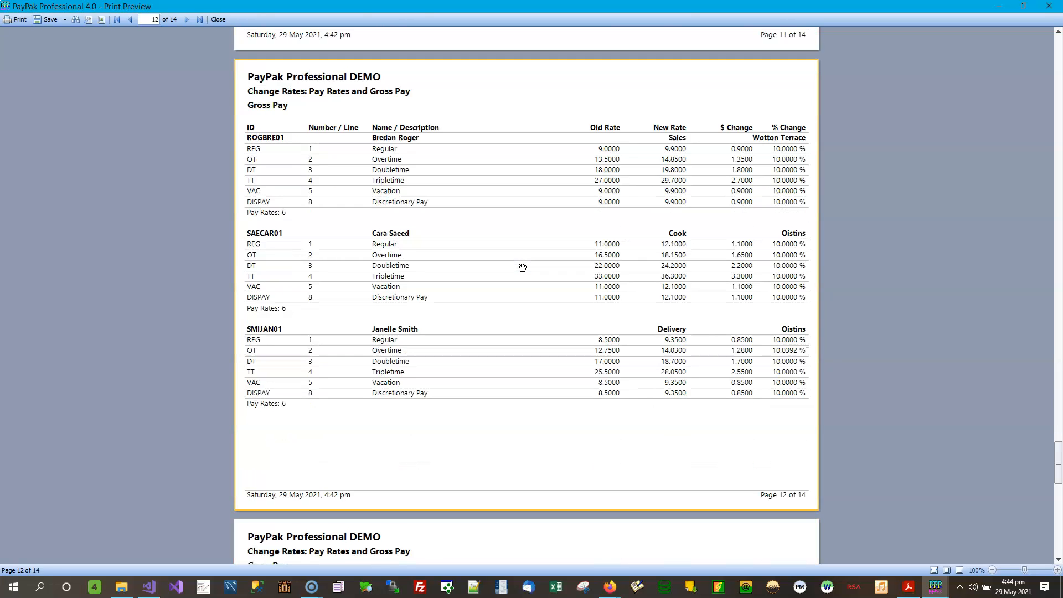
{"action": "scroll", "coordinate": [523, 268], "scroll_direction": "down", "scroll_amount": 10}
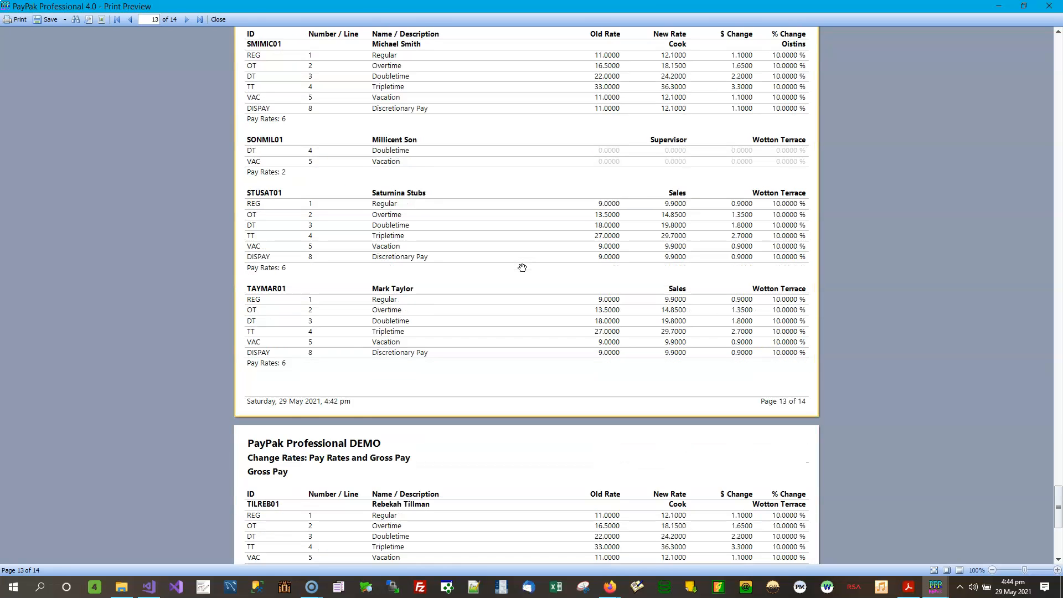
{"action": "scroll", "coordinate": [523, 268], "scroll_direction": "down", "scroll_amount": 6}
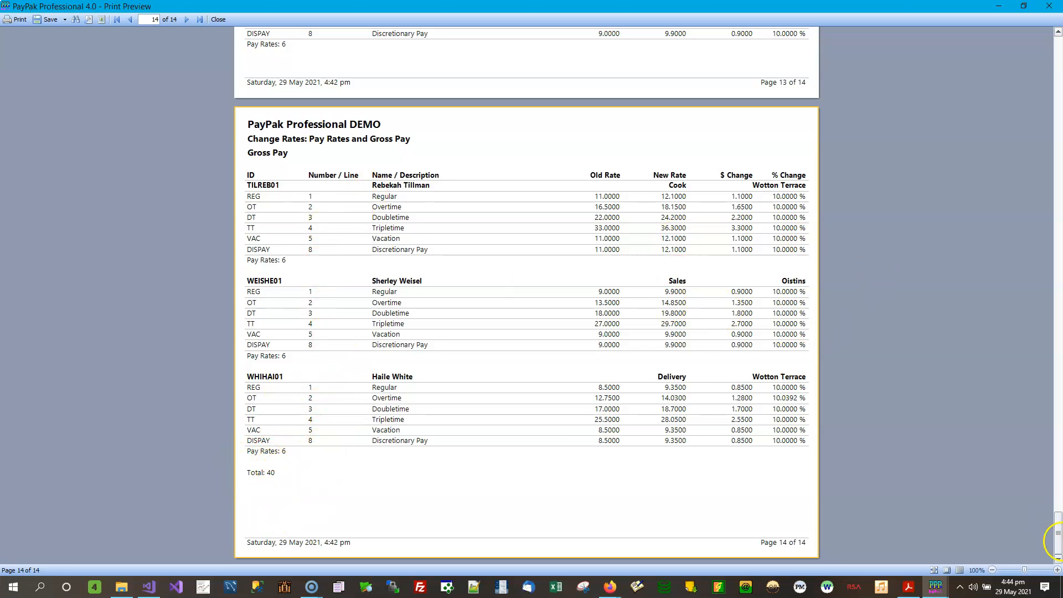
{"action": "left_click_drag", "start_coordinate": [1059, 532], "coordinate": [1058, 87]}
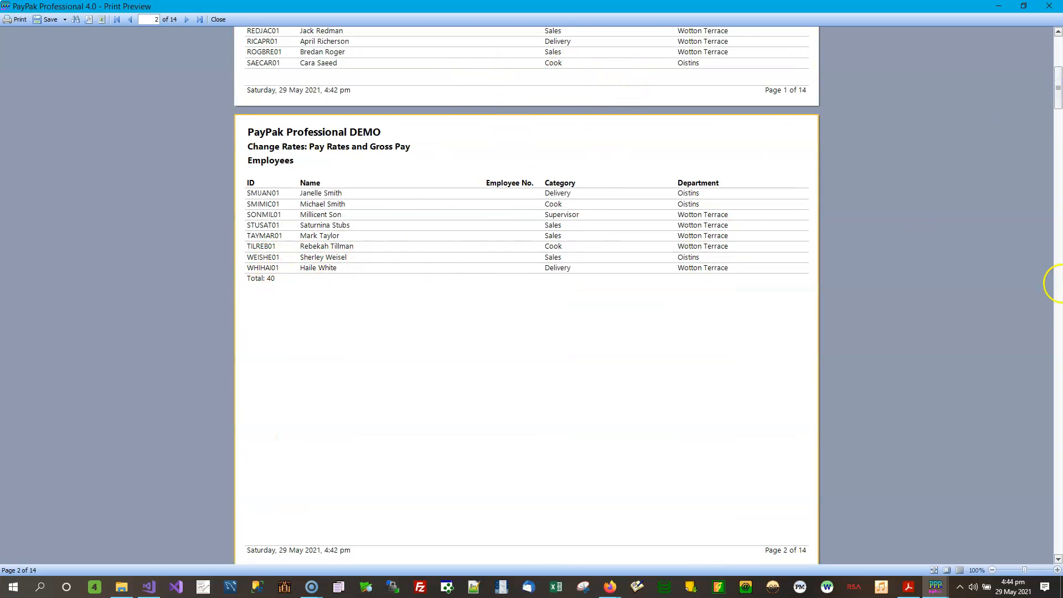
{"action": "left_click_drag", "start_coordinate": [1058, 88], "coordinate": [1041, 548]}
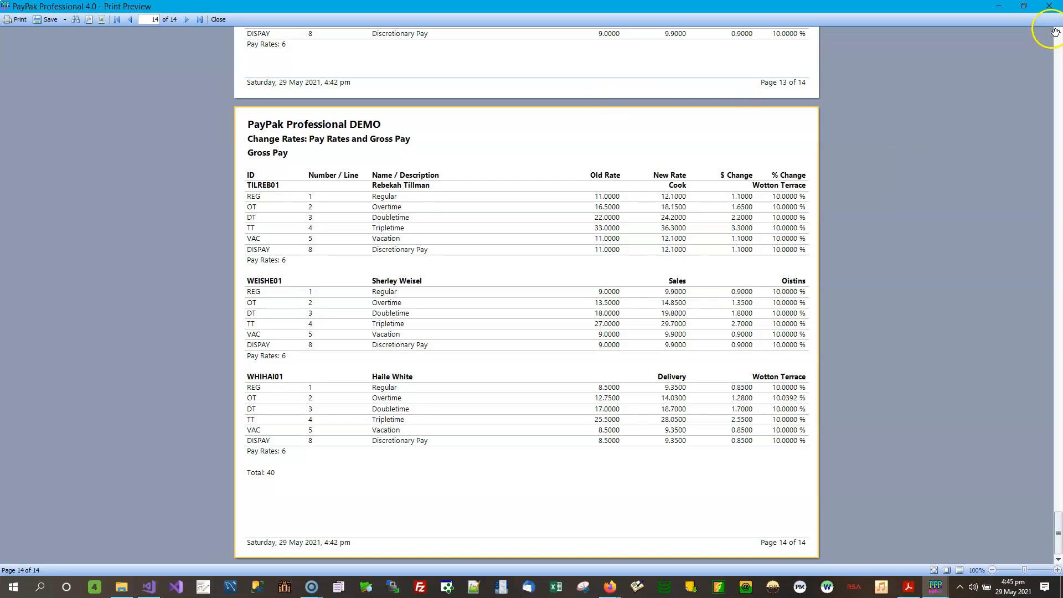
Close the report preview, minimize Change Rates, and place a narrowed Employees window on the left
{"action": "left_click", "coordinate": [1049, 8]}
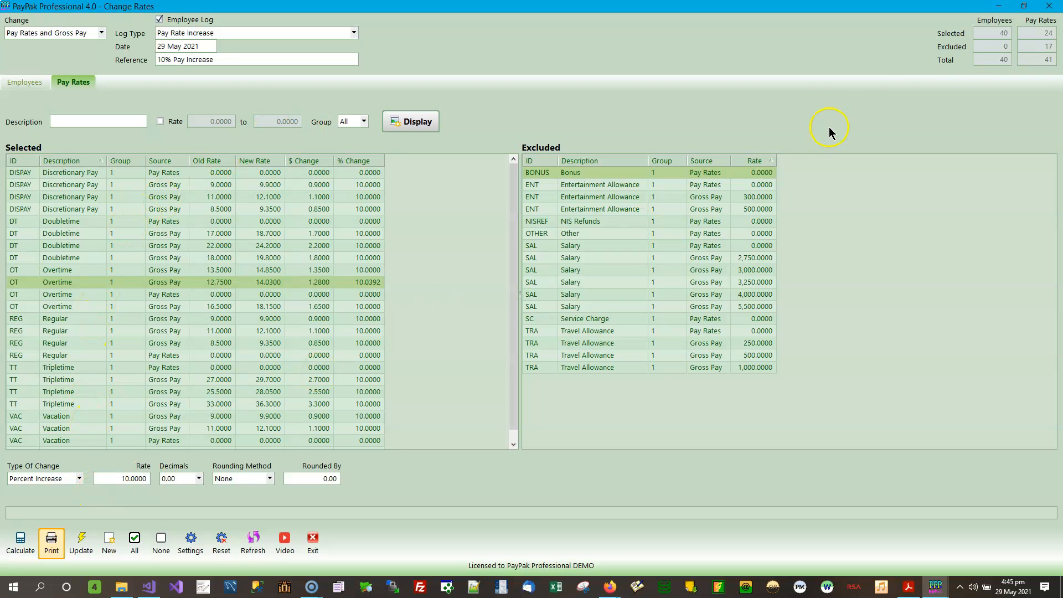
{"action": "left_click", "coordinate": [998, 9]}
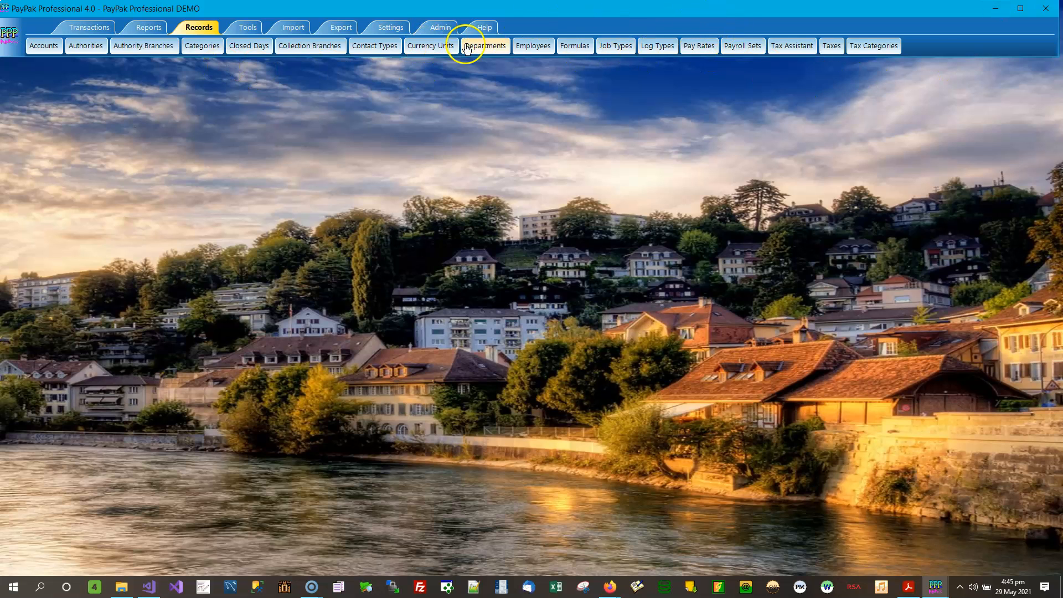
{"action": "left_click", "coordinate": [540, 46]}
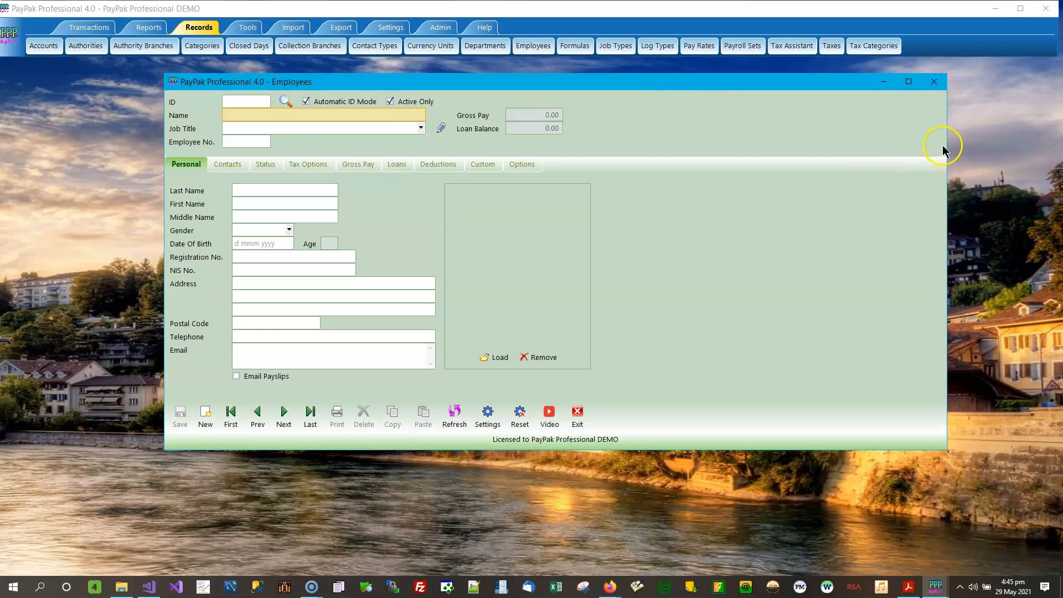
{"action": "left_click_drag", "start_coordinate": [947, 137], "coordinate": [627, 137]}
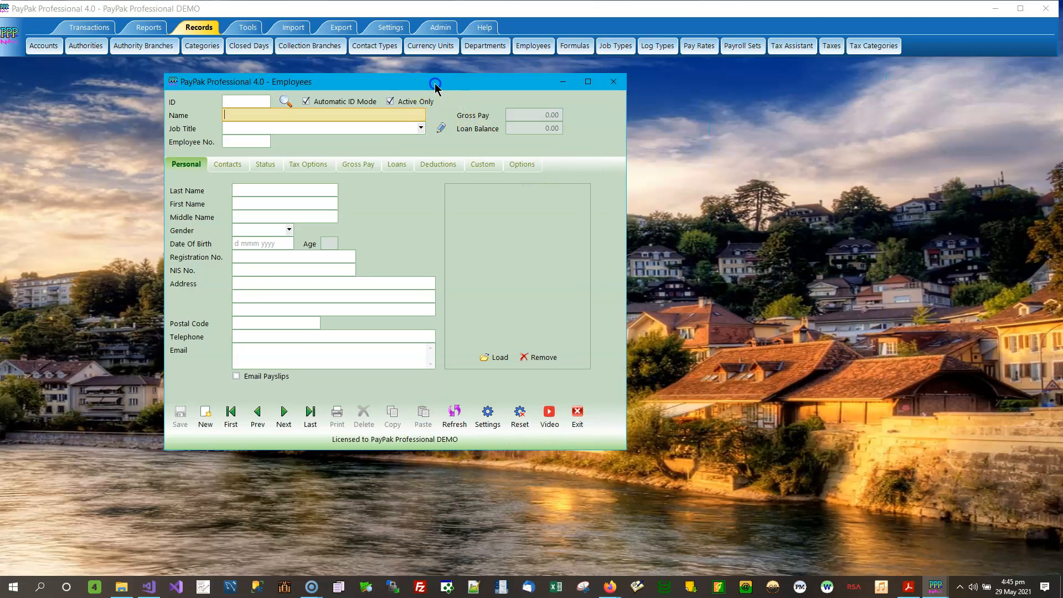
{"action": "left_click_drag", "start_coordinate": [435, 85], "coordinate": [282, 94]}
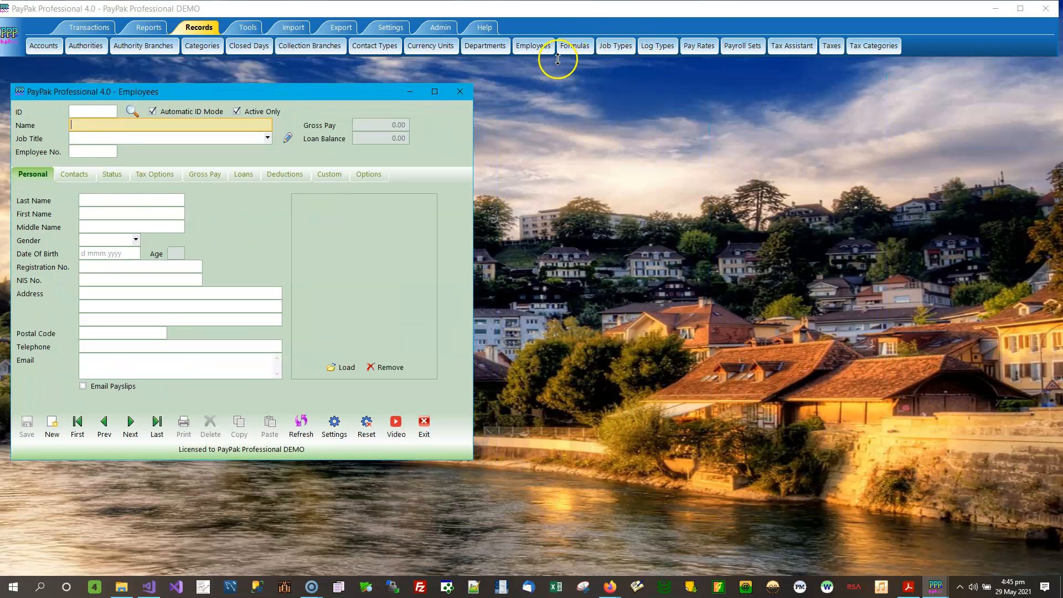
Open a second Employees window and position it on the right
{"action": "left_click", "coordinate": [534, 49]}
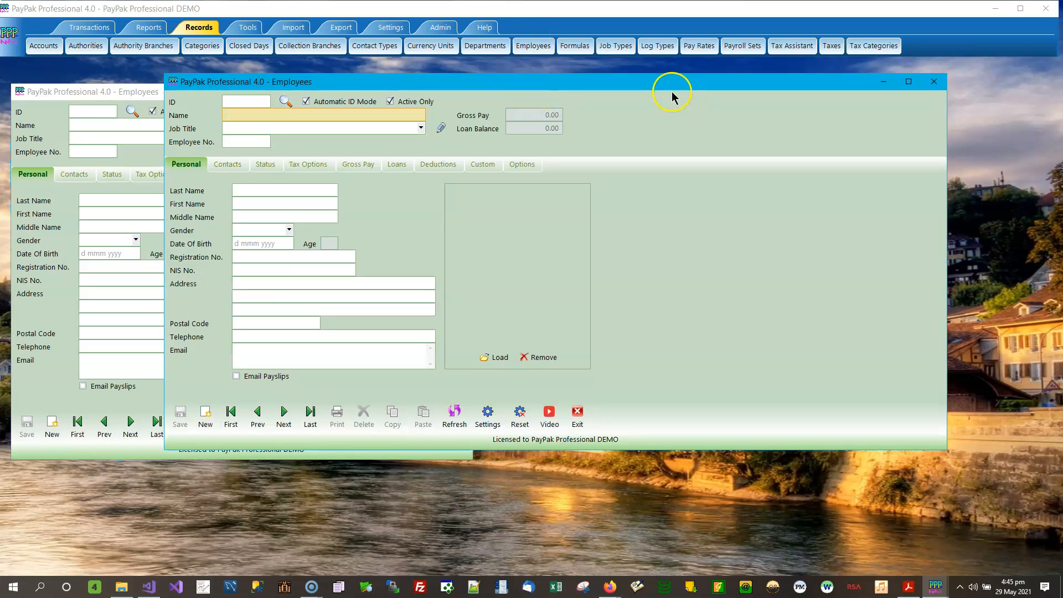
{"action": "left_click_drag", "start_coordinate": [665, 89], "coordinate": [772, 98]}
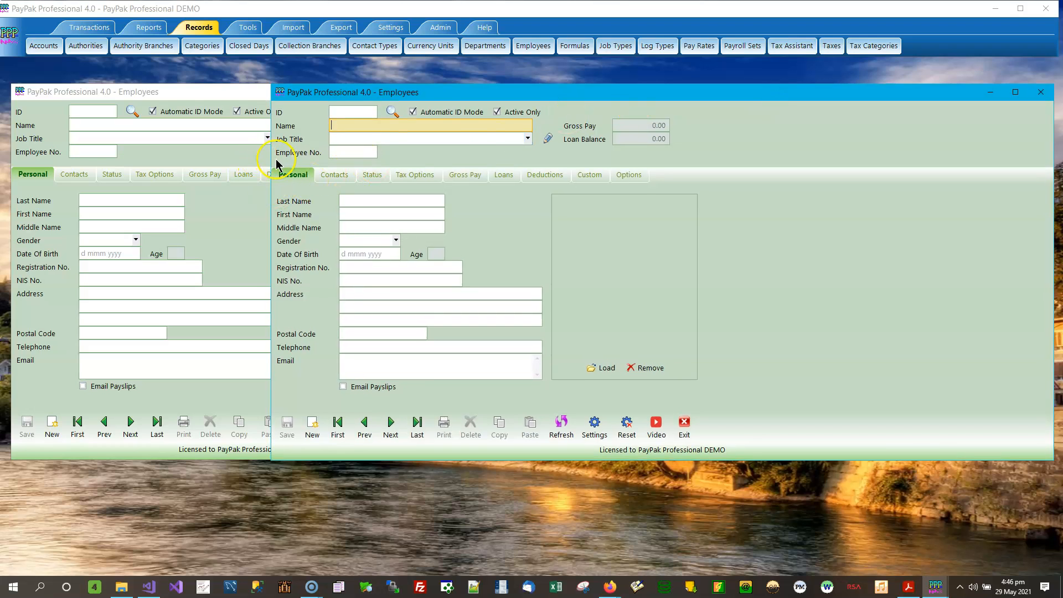
{"action": "left_click_drag", "start_coordinate": [271, 160], "coordinate": [592, 175]}
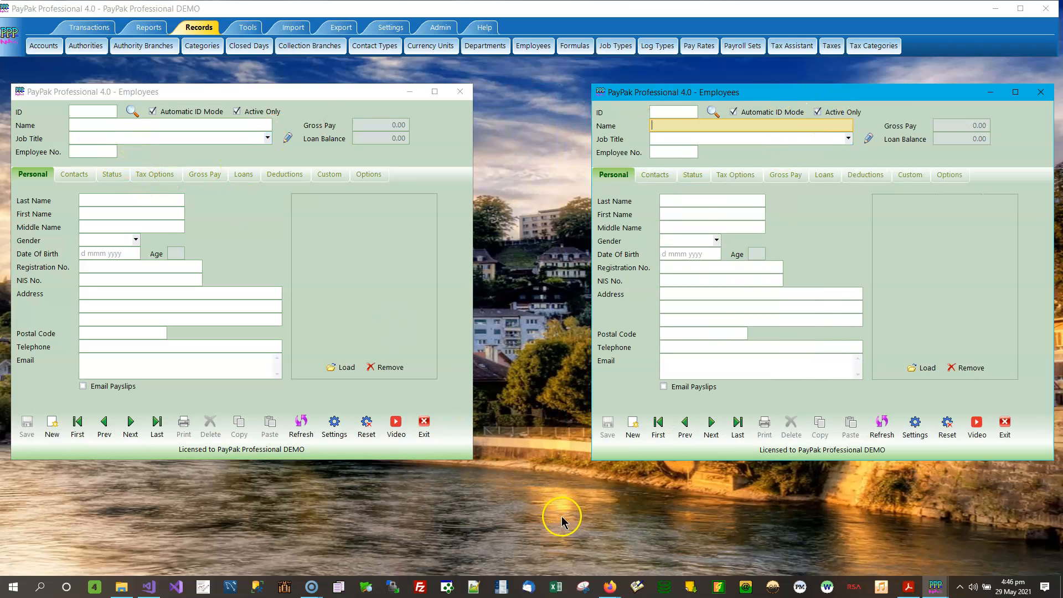
Restore Change Rates, list the employees included in the change, then minimize it again
{"action": "mouse_move", "coordinate": [936, 588]}
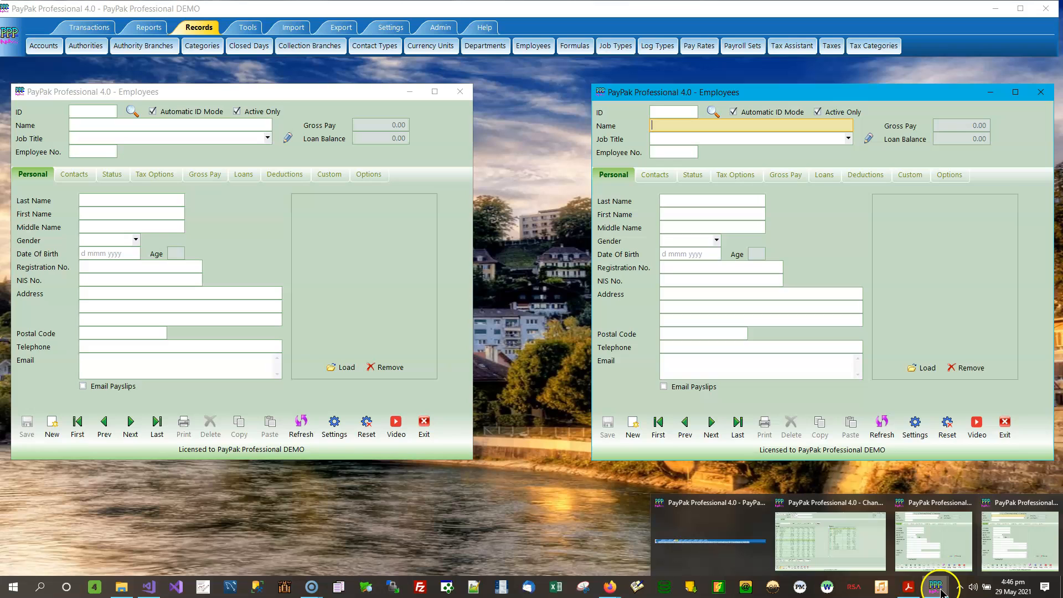
{"action": "left_click", "coordinate": [843, 551]}
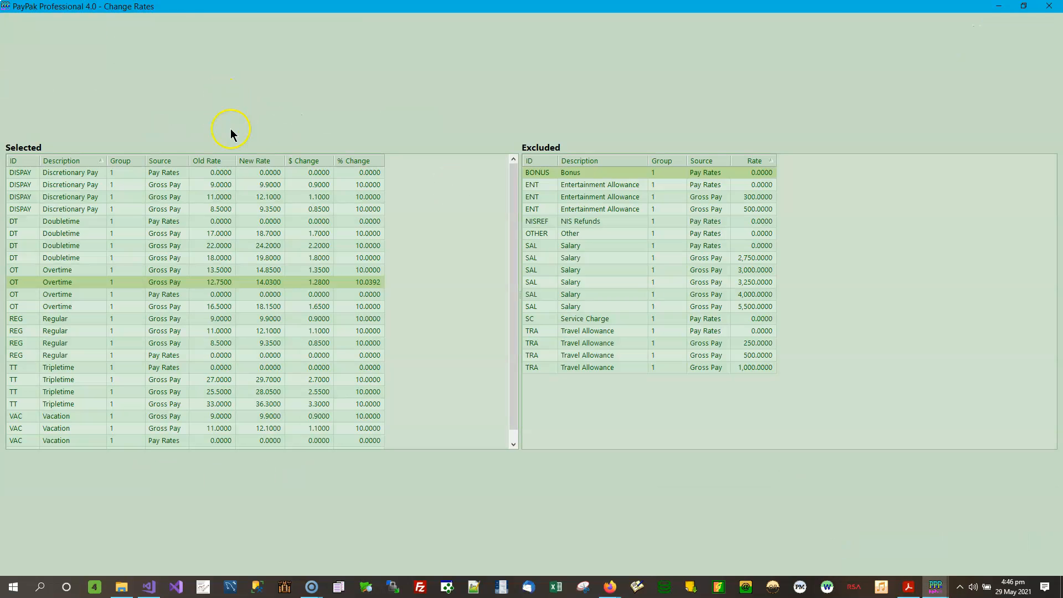
{"action": "left_click", "coordinate": [23, 83]}
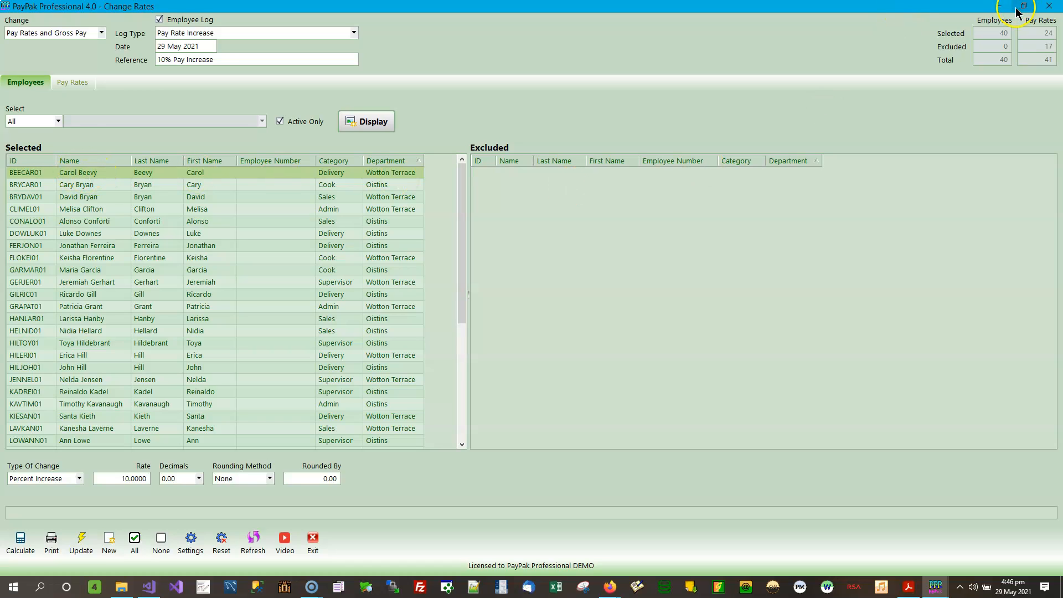
{"action": "left_click", "coordinate": [1000, 10]}
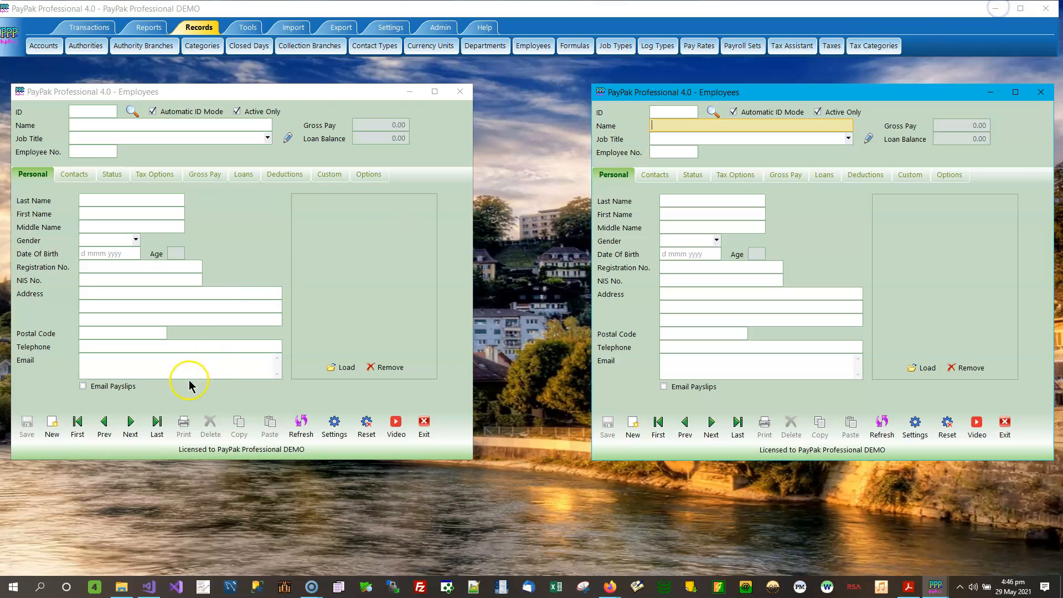
Load the first employee's Gross Pay rates in both Employees windows and widen both windows
{"action": "left_click", "coordinate": [83, 428]}
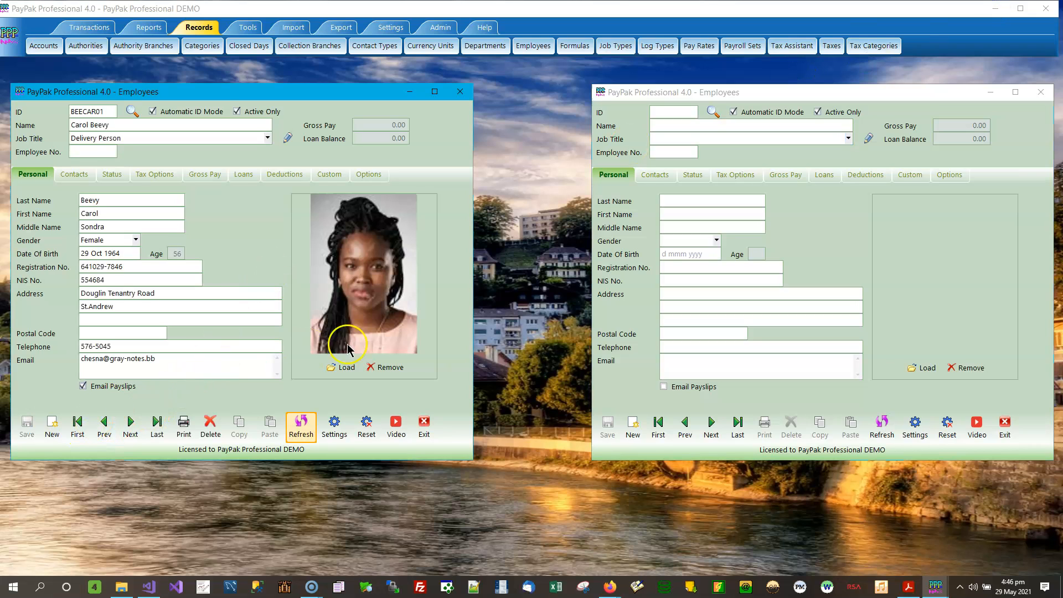
{"action": "left_click", "coordinate": [659, 429]}
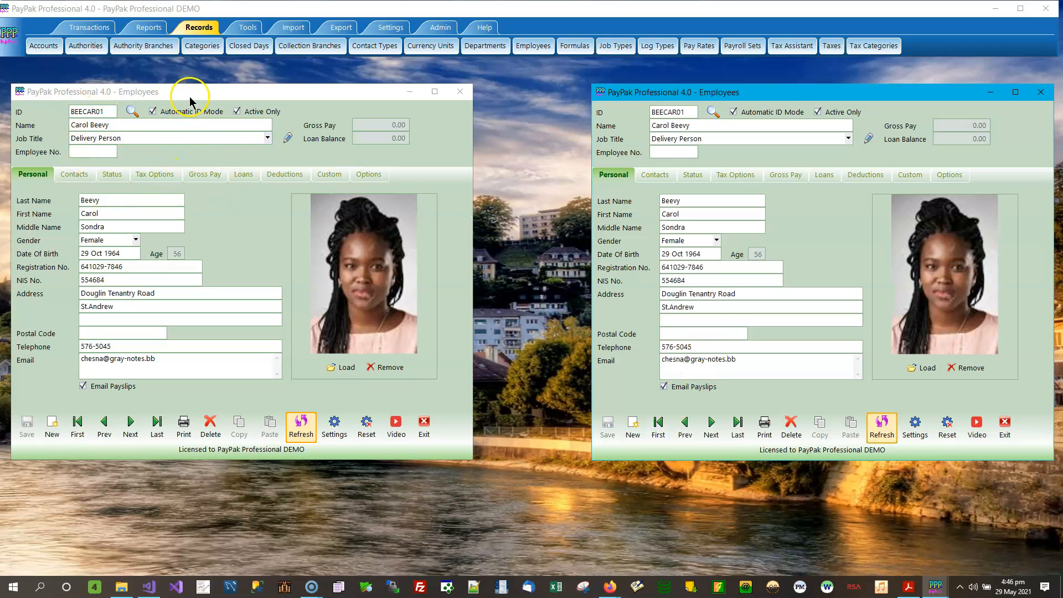
{"action": "left_click", "coordinate": [207, 175]}
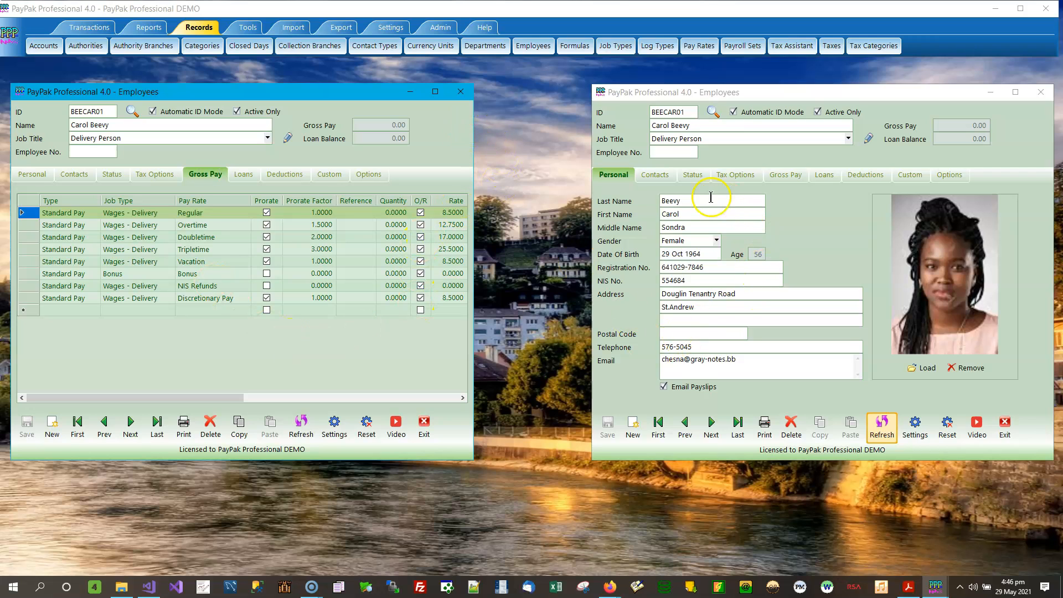
{"action": "left_click", "coordinate": [786, 175]}
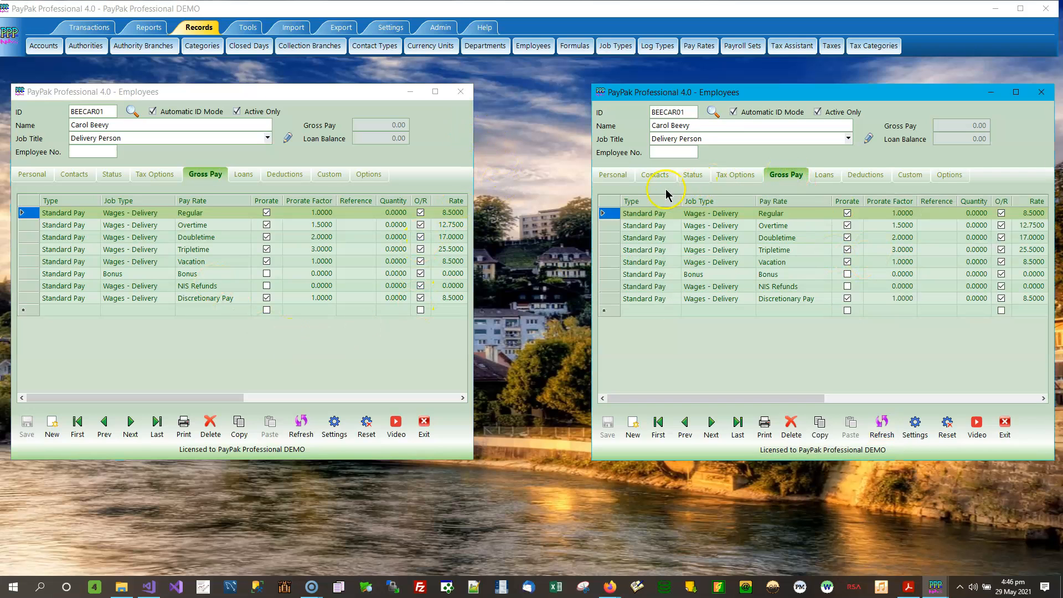
{"action": "left_click_drag", "start_coordinate": [474, 141], "coordinate": [531, 142]}
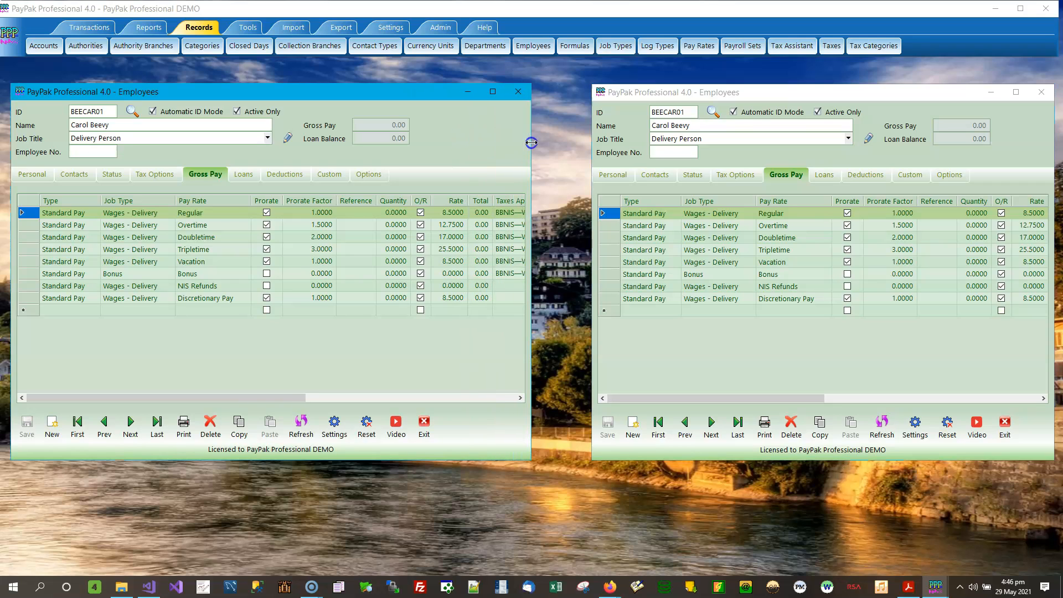
{"action": "left_click", "coordinate": [585, 137]}
{"action": "left_click_drag", "start_coordinate": [585, 137], "coordinate": [540, 143]}
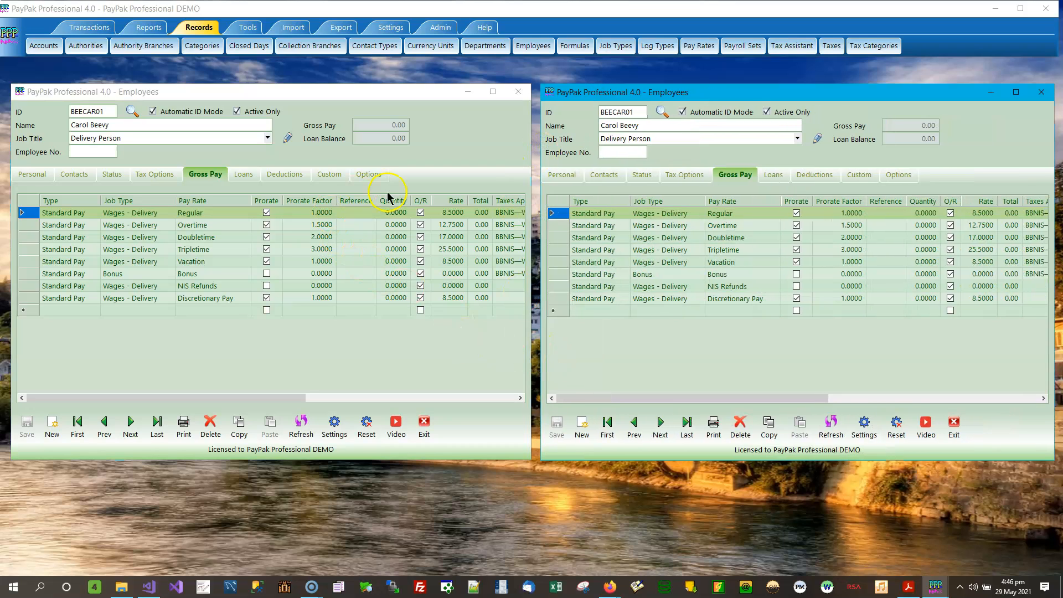
Check the Overtime, Doubletime and Tripletime rate rows, then restore Change Rates
{"action": "left_click", "coordinate": [456, 227]}
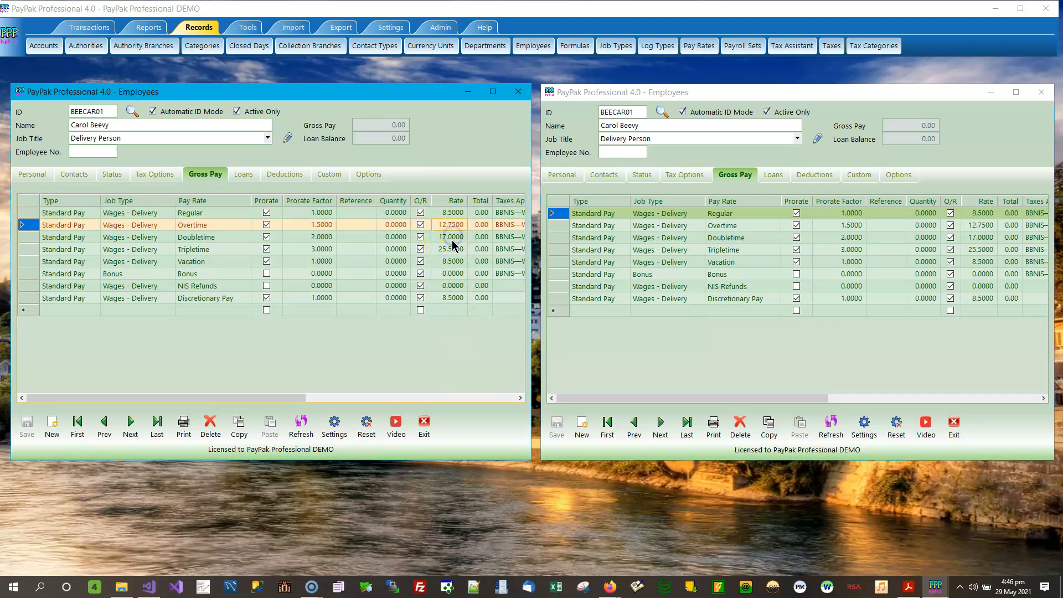
{"action": "left_click", "coordinate": [453, 236]}
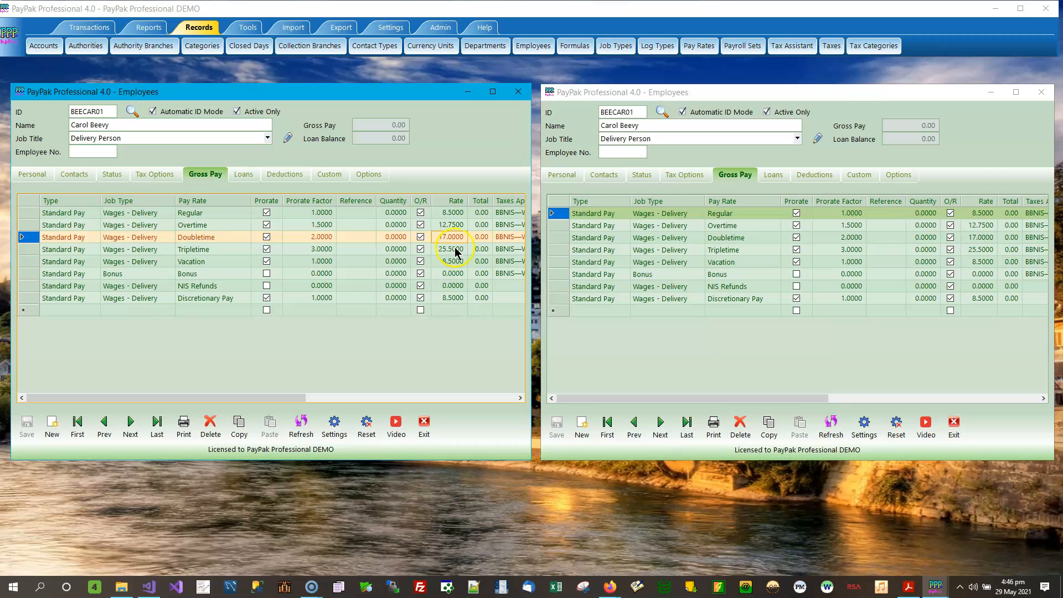
{"action": "left_click", "coordinate": [455, 249]}
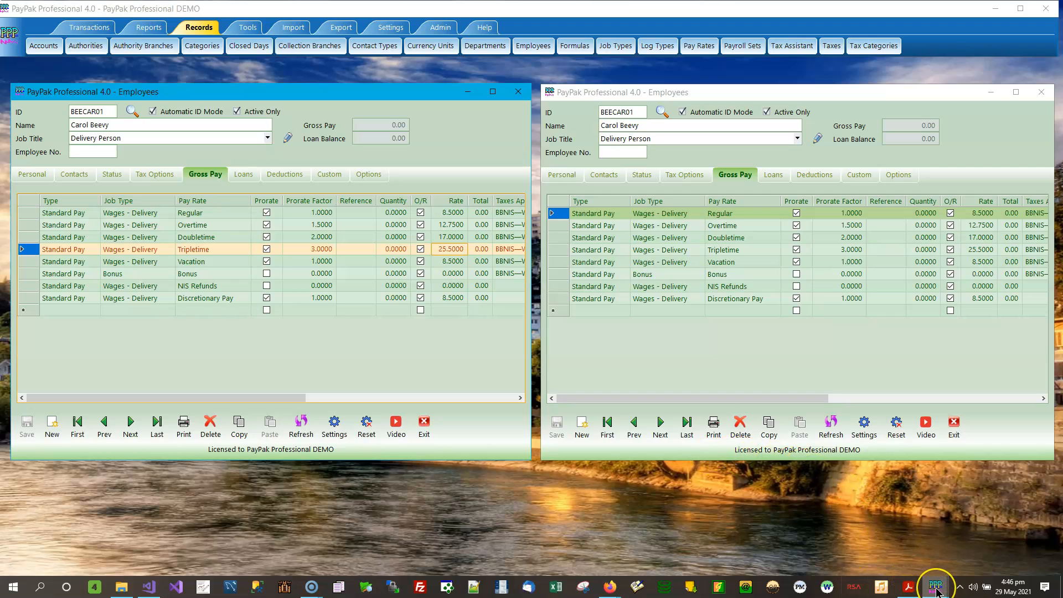
{"action": "mouse_move", "coordinate": [936, 591]}
{"action": "left_click", "coordinate": [828, 536]}
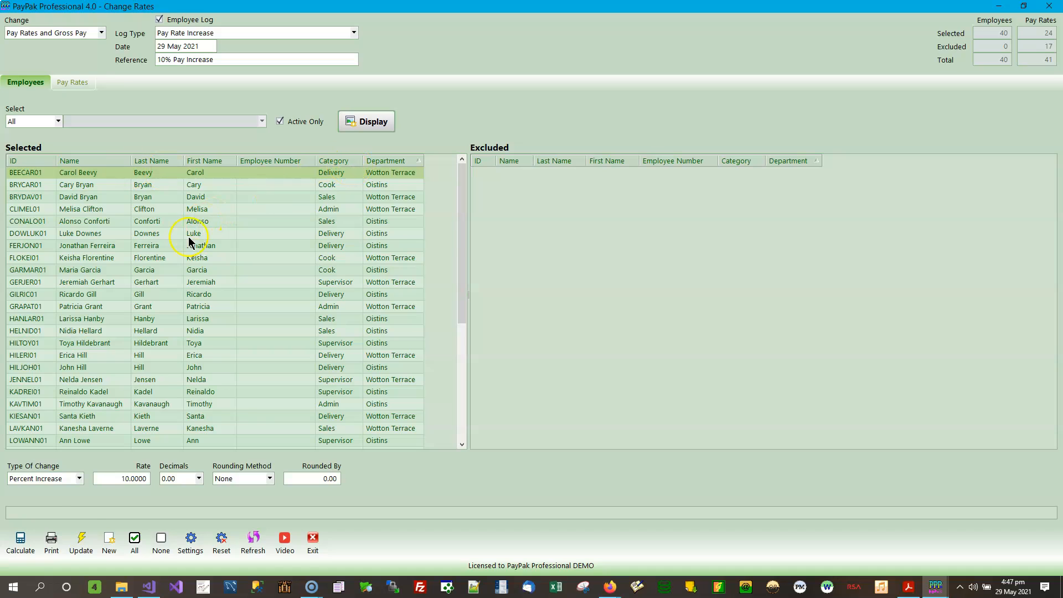
Preview the Change Rates report, go to Gross Pay page 4, and shrink the preview window
{"action": "left_click", "coordinate": [51, 542]}
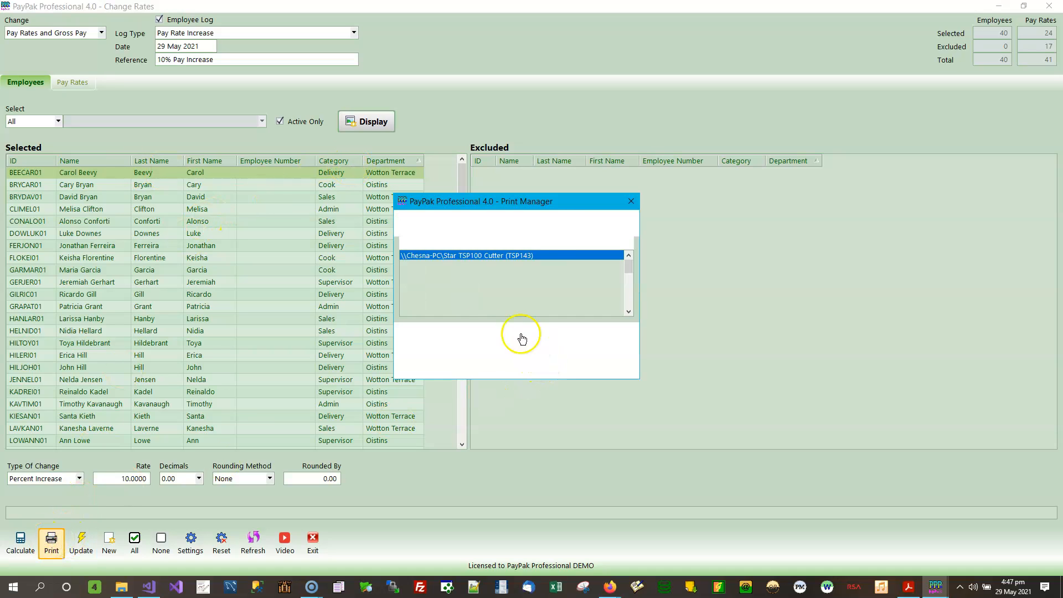
{"action": "left_click", "coordinate": [443, 339]}
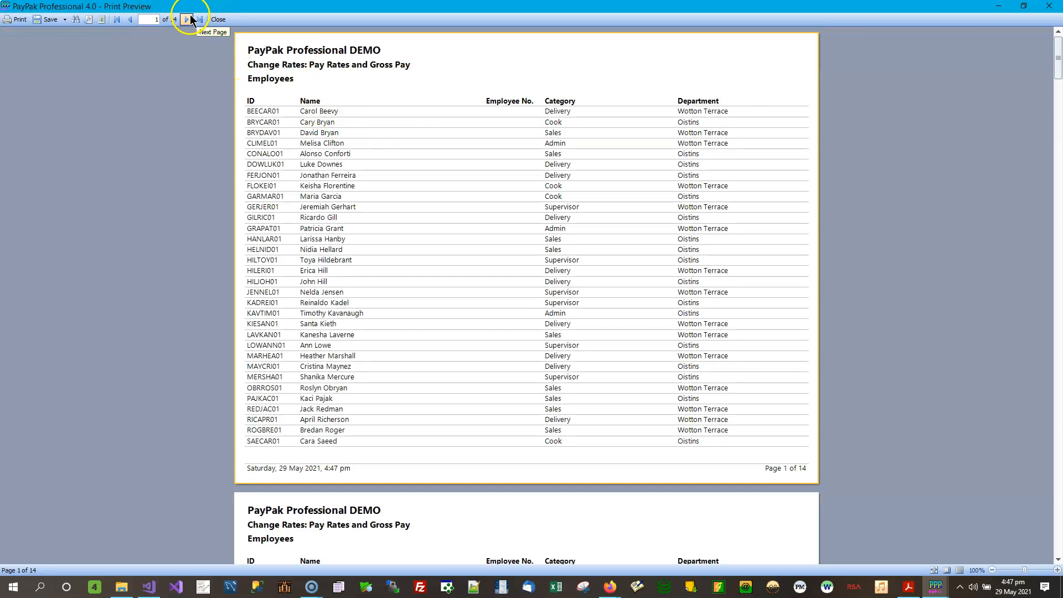
{"action": "left_click", "coordinate": [191, 20]}
{"action": "left_click", "coordinate": [190, 20]}
{"action": "left_click", "coordinate": [190, 20]}
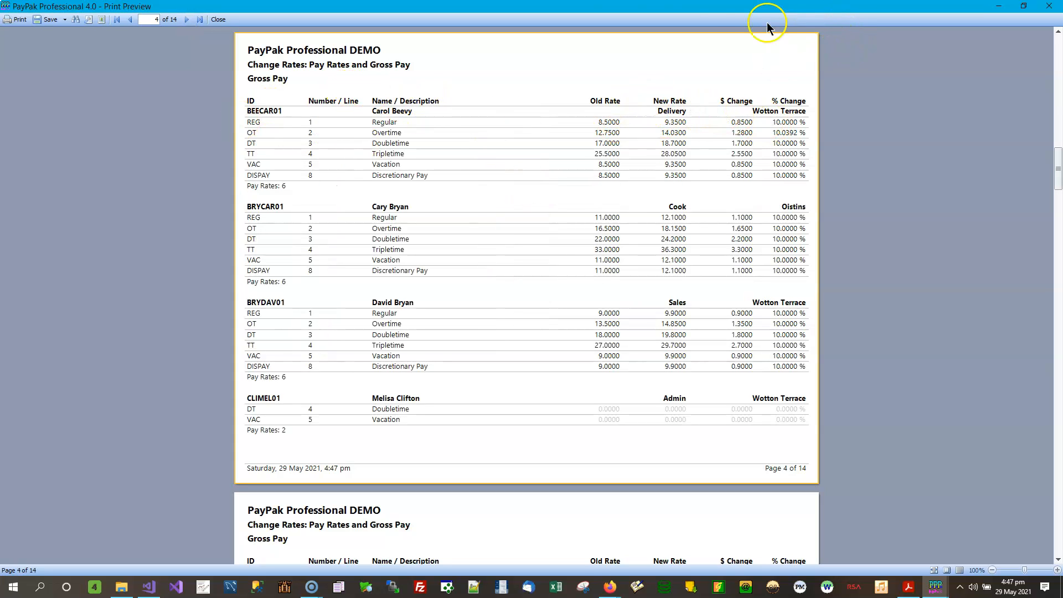
{"action": "left_click_drag", "start_coordinate": [742, 15], "coordinate": [667, 113]}
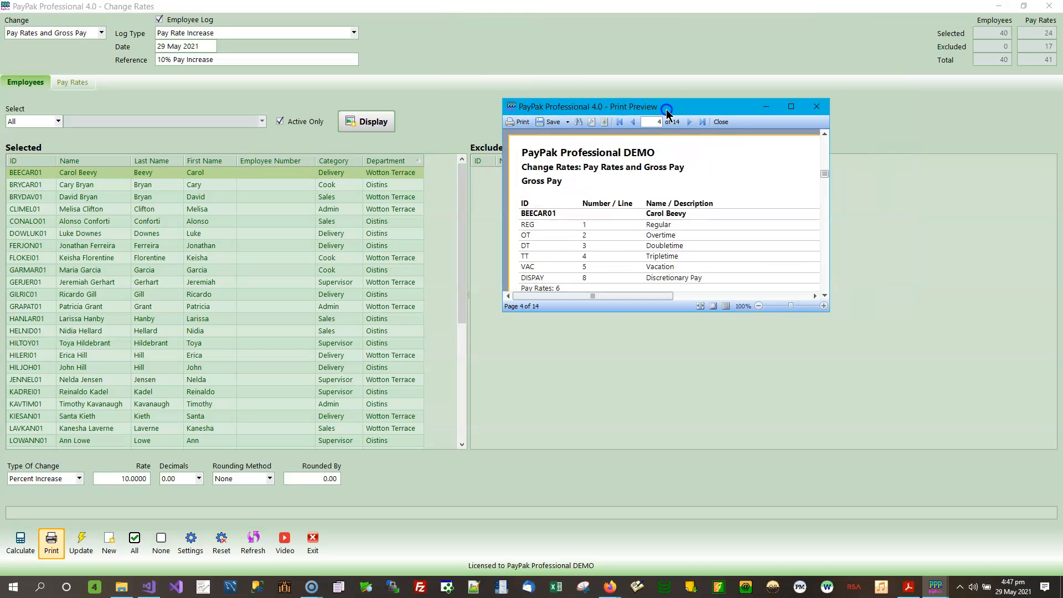
Minimize Change Rates and place an enlarged report preview beside the left Employees window
{"action": "left_click", "coordinate": [998, 6]}
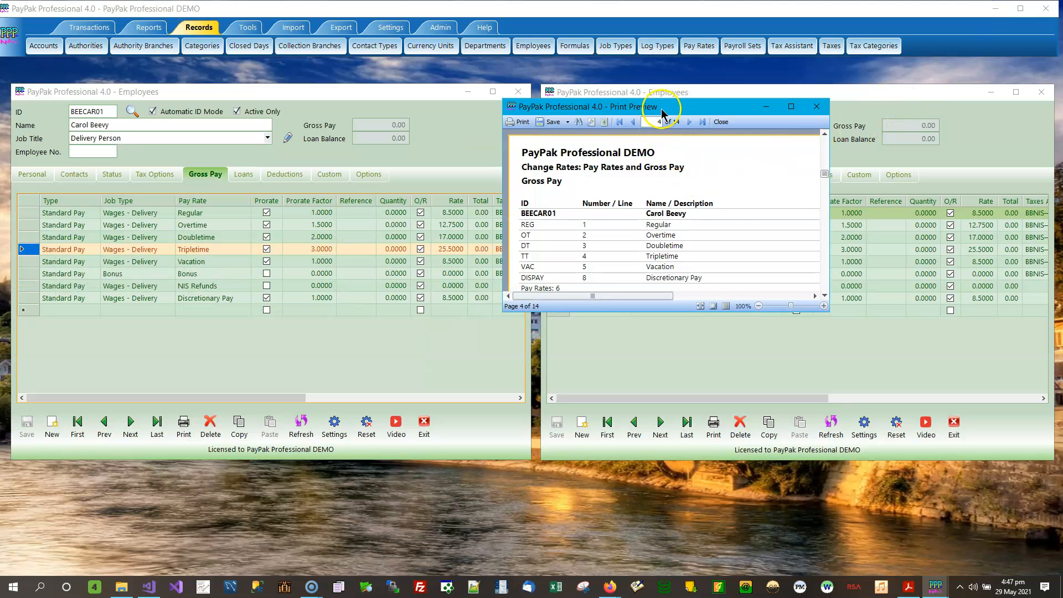
{"action": "left_click_drag", "start_coordinate": [672, 106], "coordinate": [703, 96]}
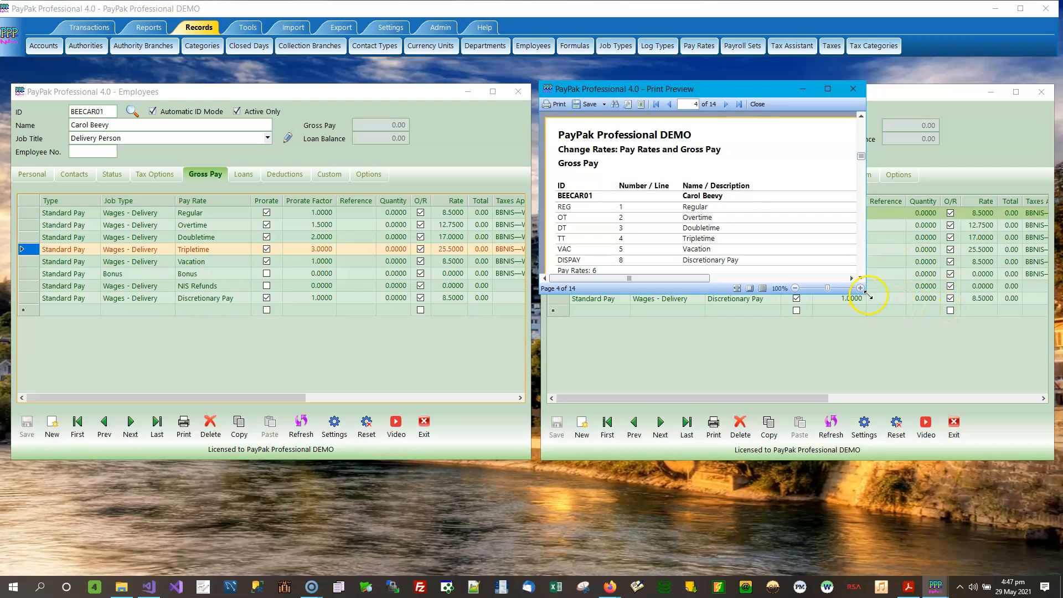
{"action": "left_click_drag", "start_coordinate": [865, 297], "coordinate": [1044, 470]}
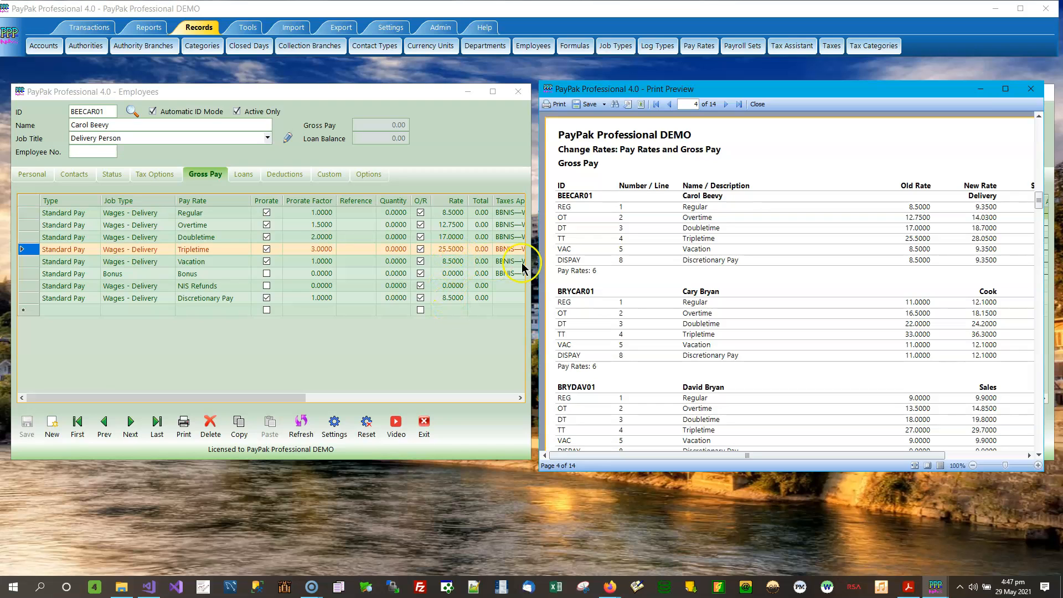
Compare the Vacation and Discretionary Pay rates with the report, then restore Change Rates
{"action": "left_click", "coordinate": [229, 261]}
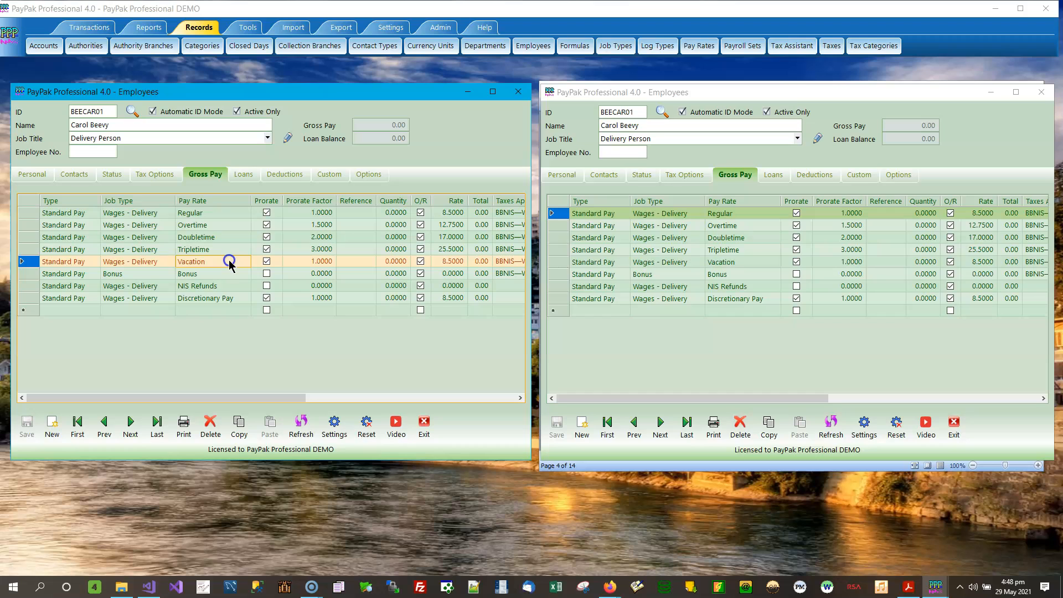
{"action": "left_click", "coordinate": [219, 299]}
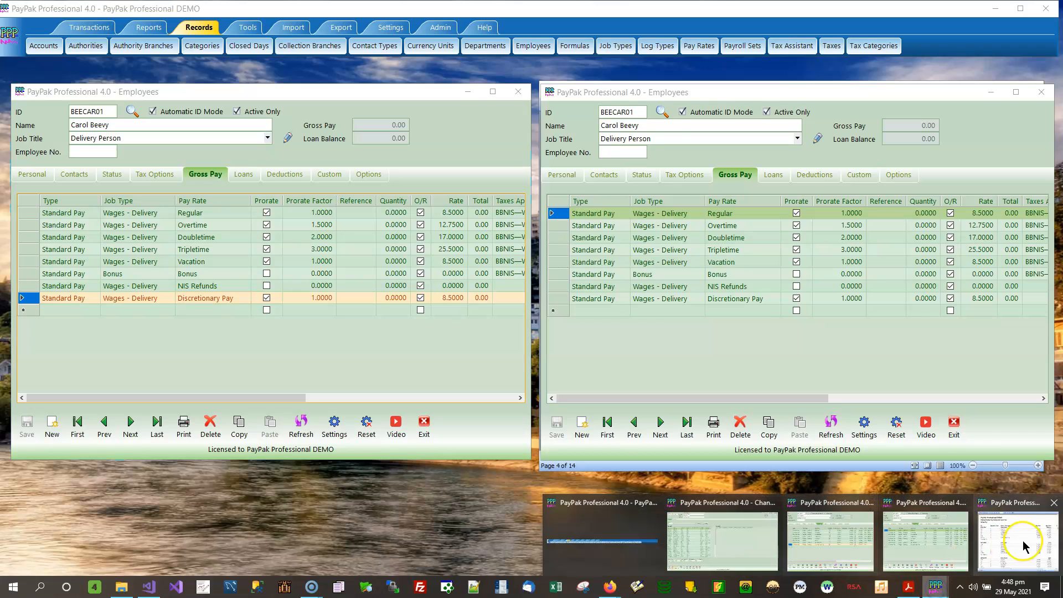
{"action": "left_click", "coordinate": [1022, 541]}
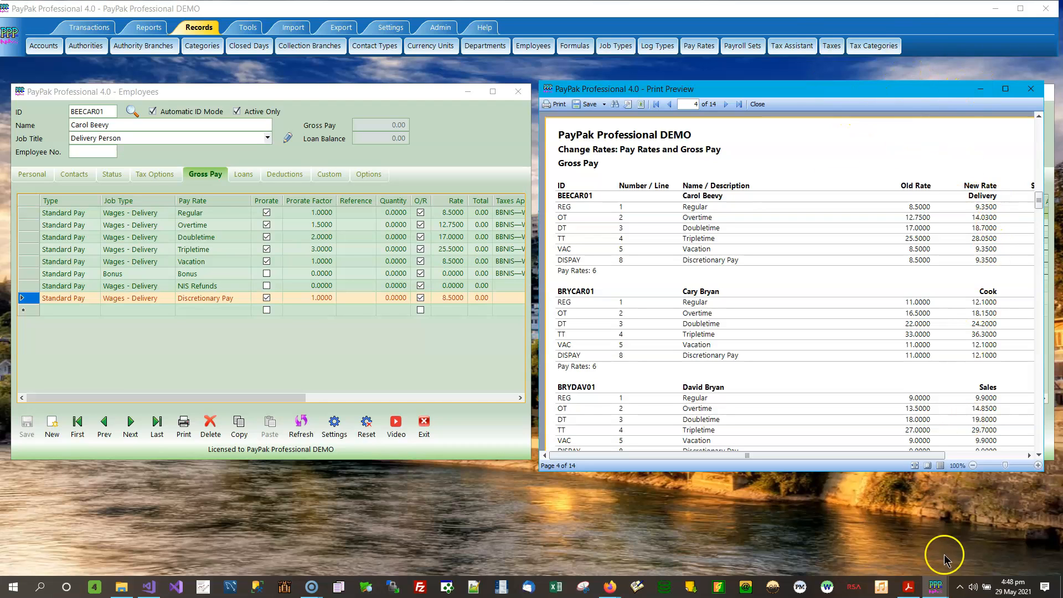
{"action": "left_click", "coordinate": [936, 589]}
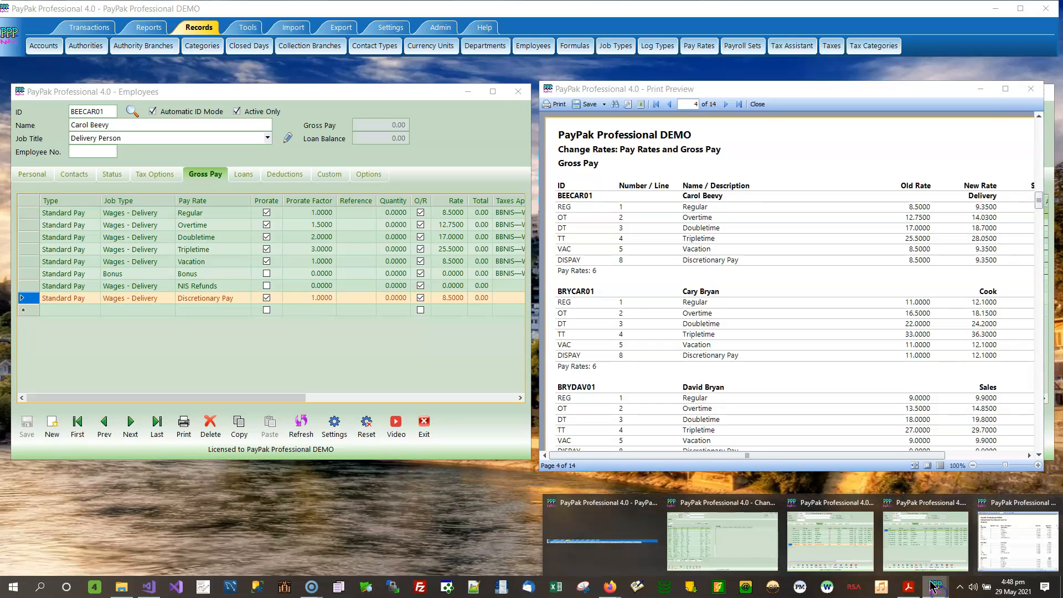
{"action": "left_click", "coordinate": [743, 540]}
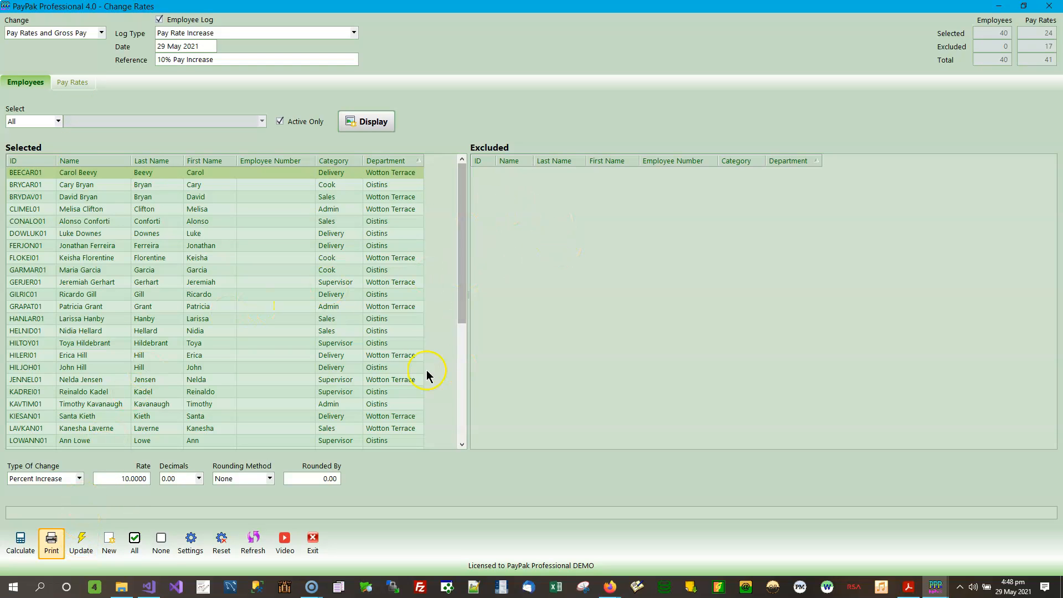
Run Update, confirm with Yes, and acknowledge the completed 10% rate change for 40 employees
{"action": "left_click", "coordinate": [80, 548]}
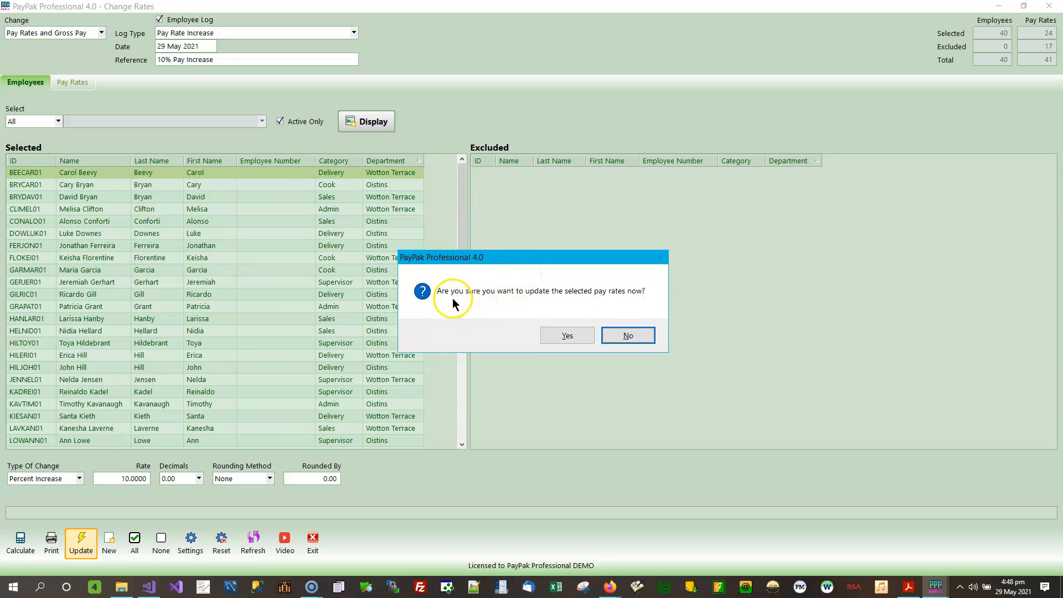
{"action": "left_click", "coordinate": [566, 338]}
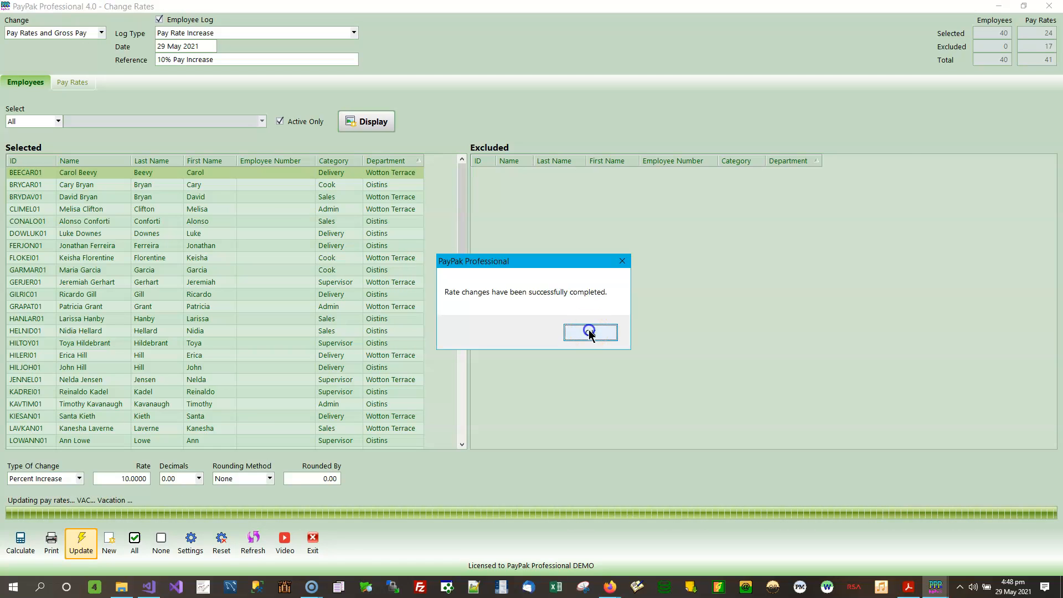
{"action": "left_click", "coordinate": [590, 333]}
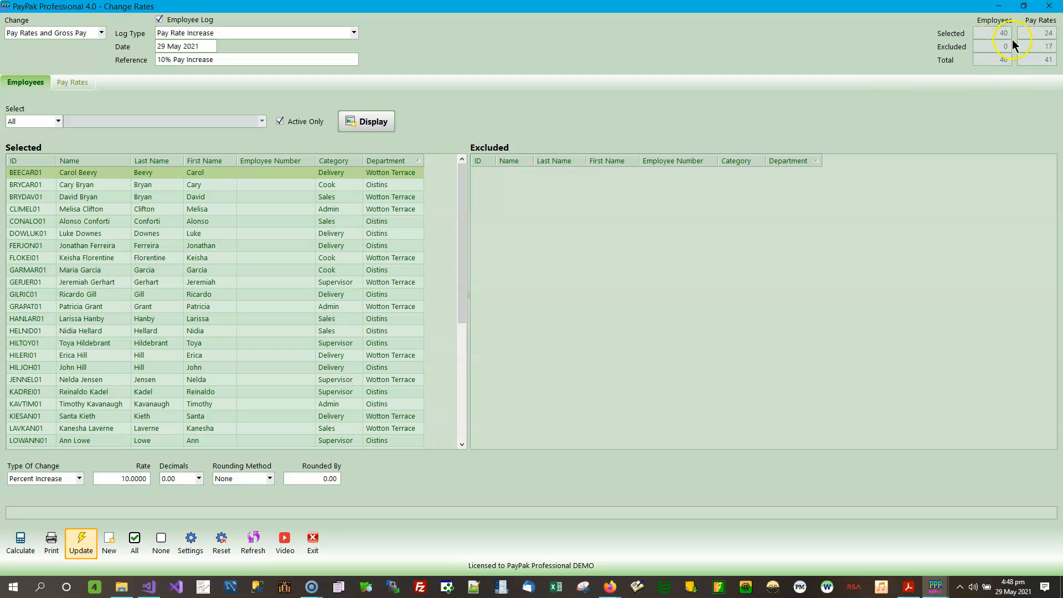
{"action": "left_click", "coordinate": [1000, 6]}
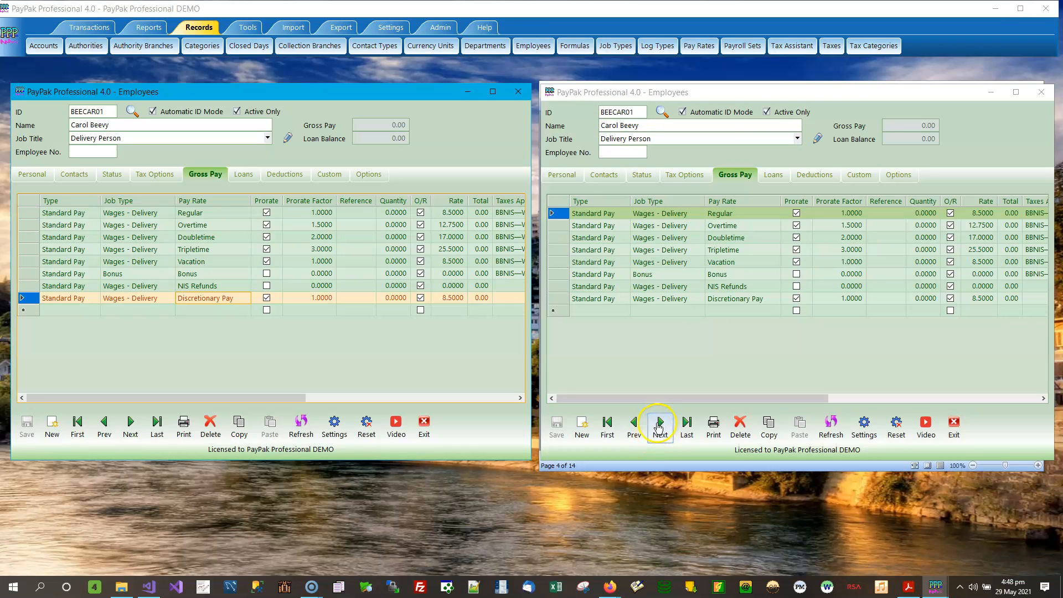
{"action": "left_click", "coordinate": [644, 111]}
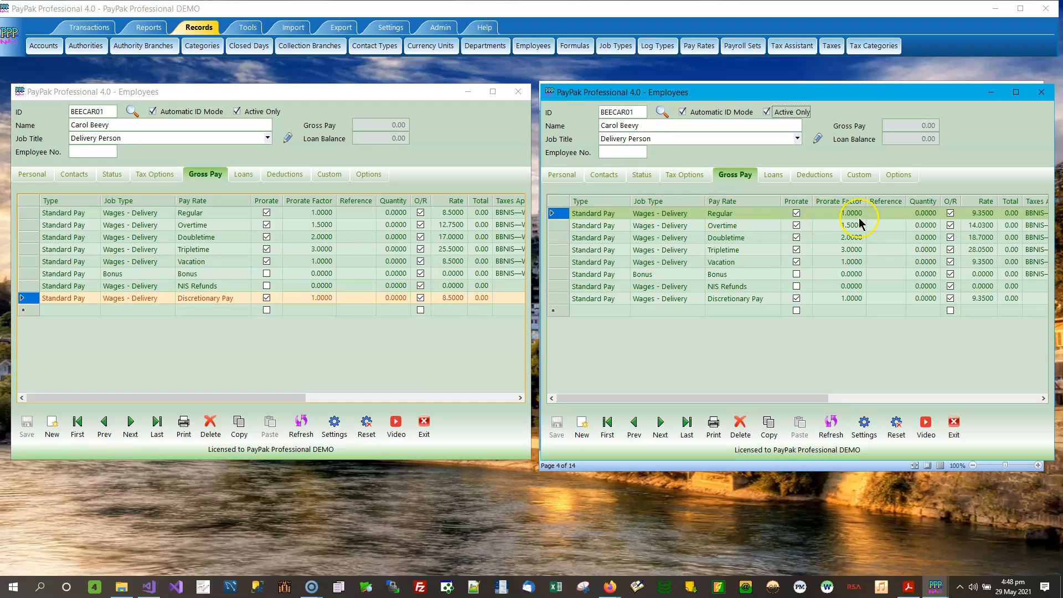
{"action": "left_click", "coordinate": [987, 217]}
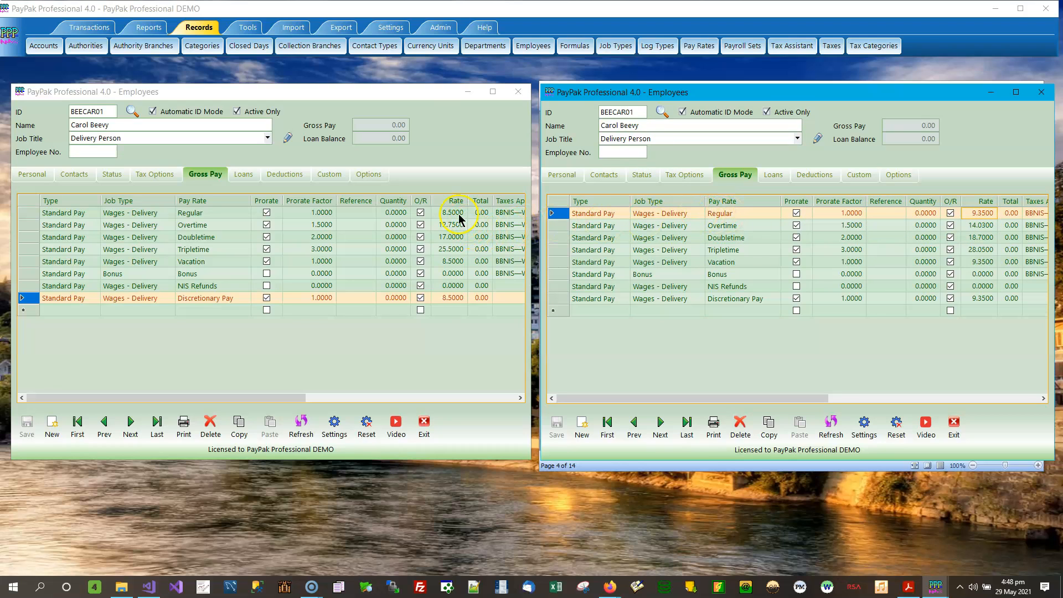
{"action": "left_click", "coordinate": [987, 227]}
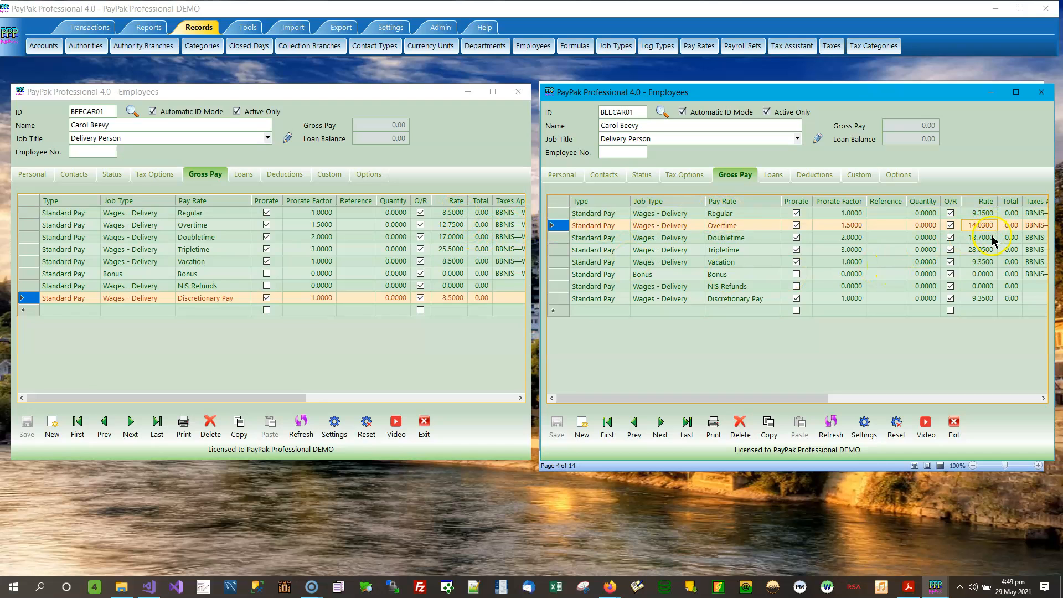
{"action": "left_click", "coordinate": [992, 238]}
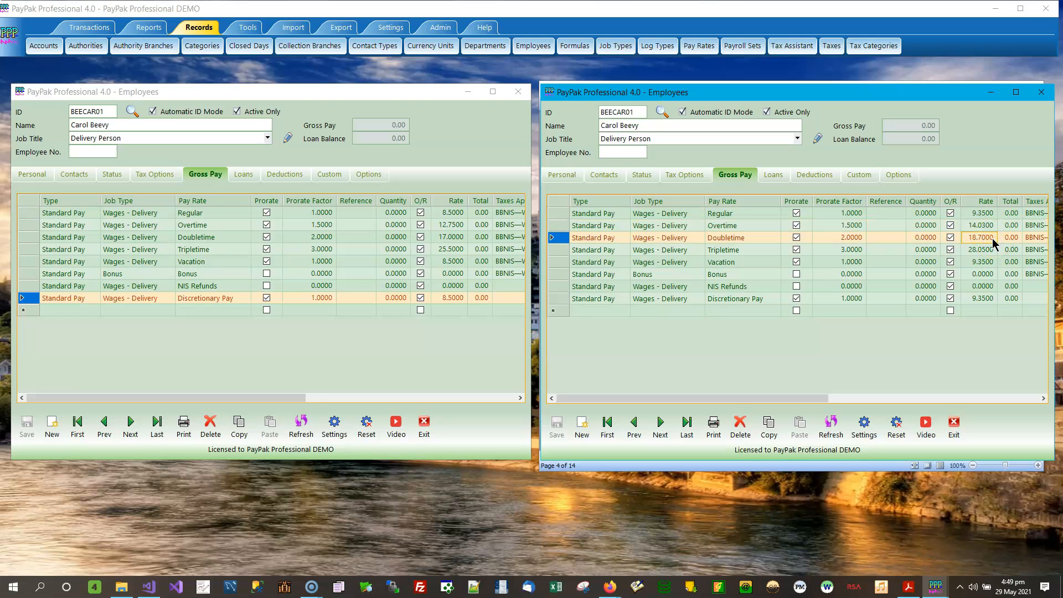
{"action": "left_click", "coordinate": [989, 253]}
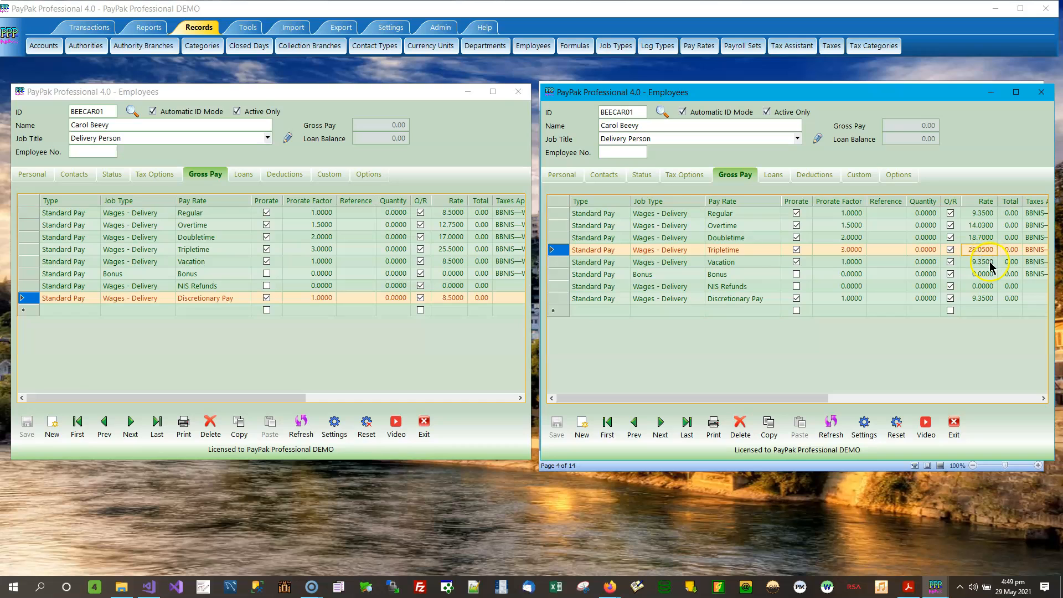
{"action": "left_click", "coordinate": [985, 263]}
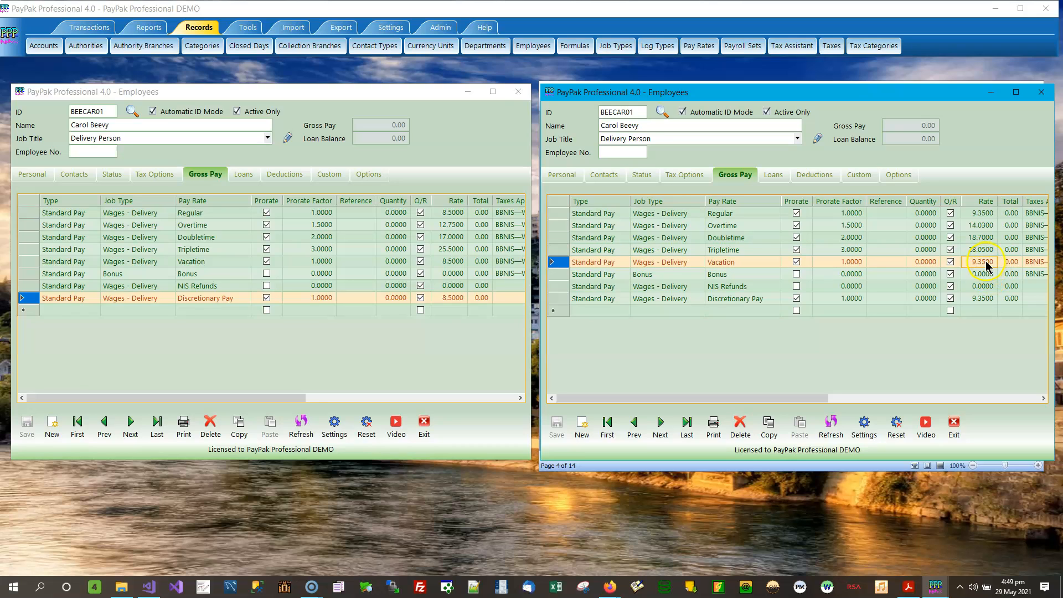
{"action": "left_click", "coordinate": [989, 301]}
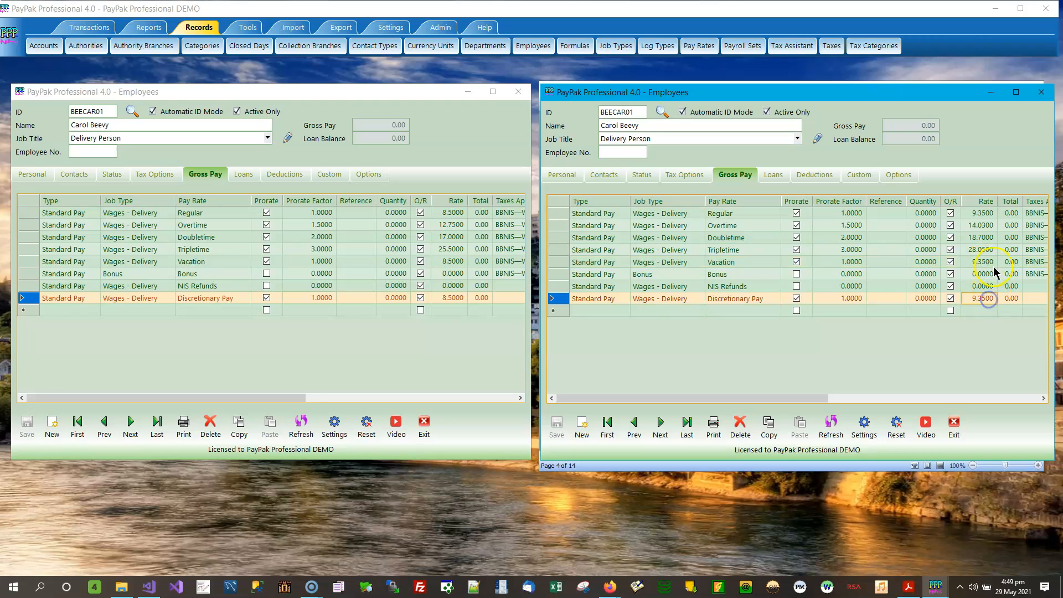
{"action": "left_click", "coordinate": [979, 226]}
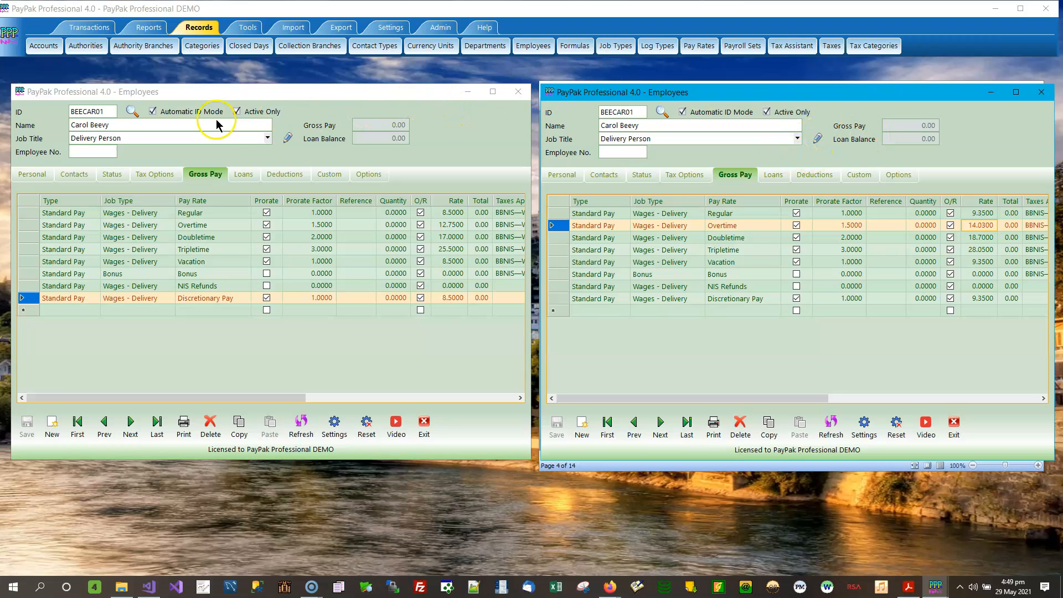
Open the Employee Log from Transactions, jump to the last entry, and browse all log entries
{"action": "left_click", "coordinate": [90, 27]}
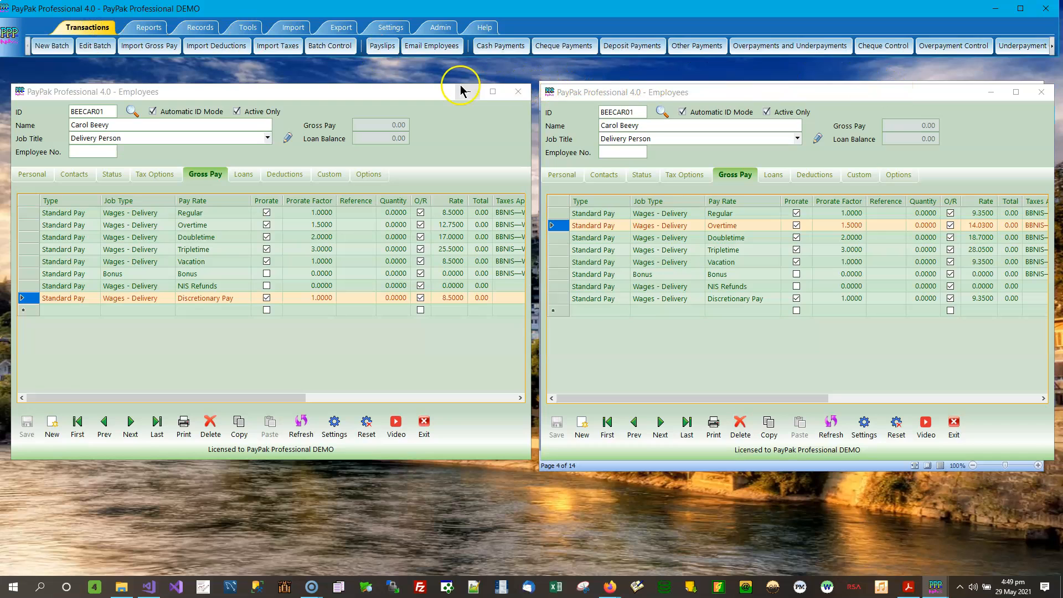
{"action": "left_click", "coordinate": [1054, 50]}
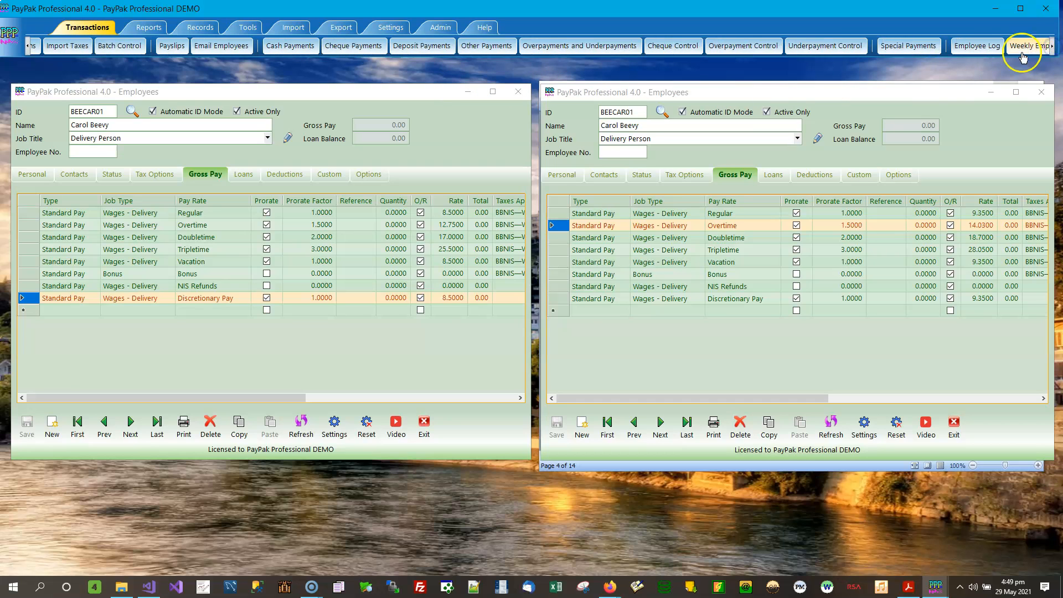
{"action": "left_click", "coordinate": [977, 46]}
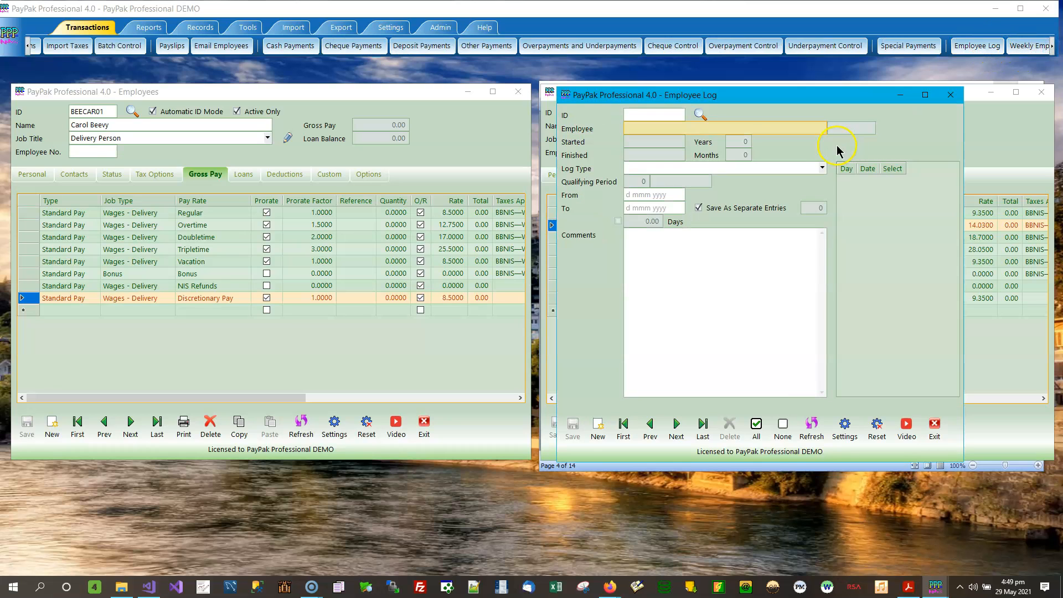
{"action": "left_click", "coordinate": [702, 427]}
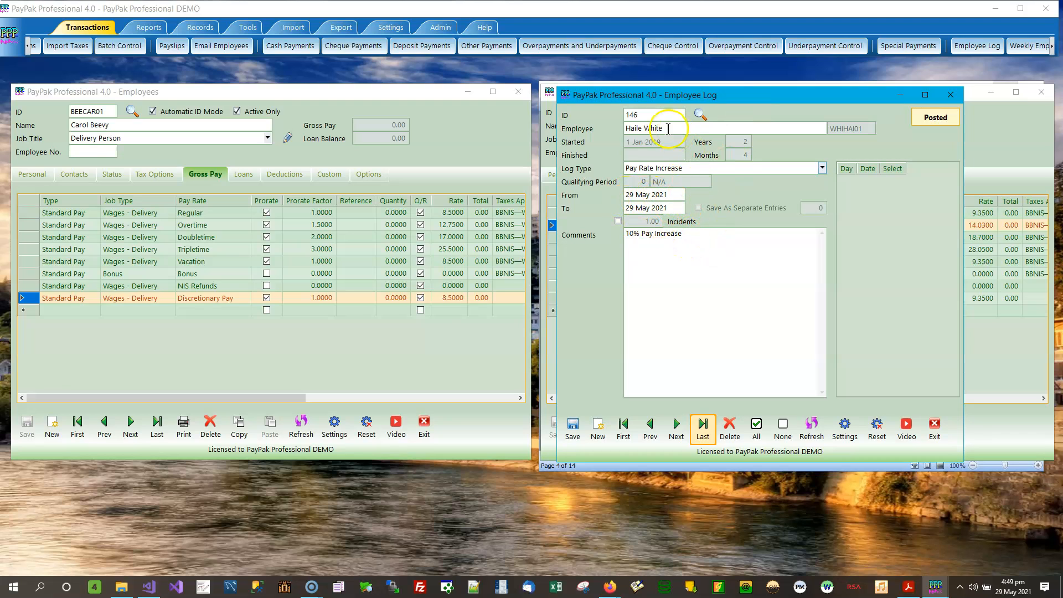
{"action": "left_click", "coordinate": [701, 115]}
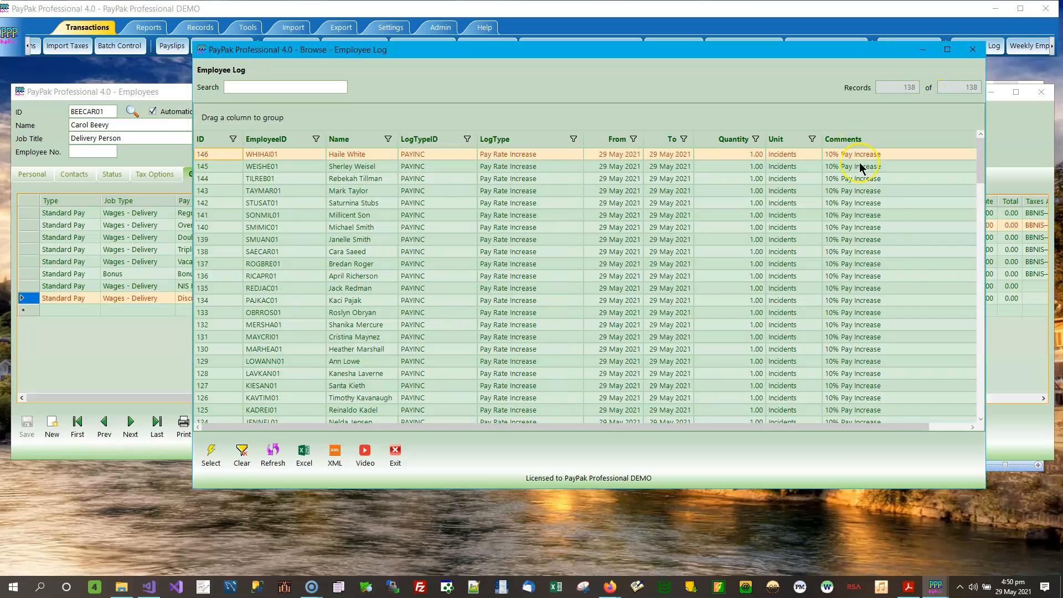
Maximize the Employee Log browse list, inspect entries 107 and 106, then scroll back up
{"action": "left_click", "coordinate": [948, 51]}
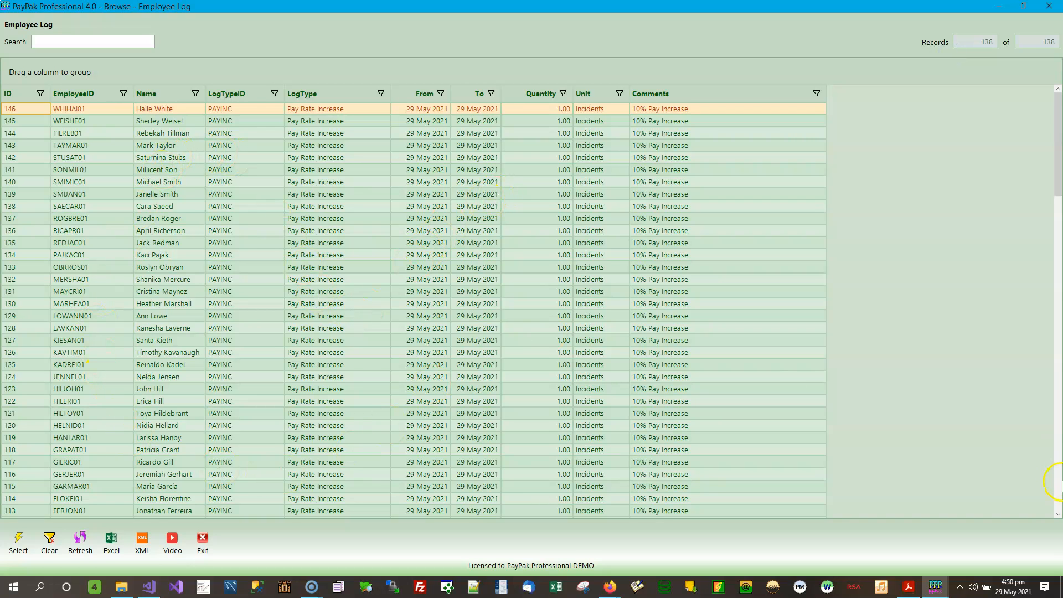
{"action": "left_click", "coordinate": [1058, 515]}
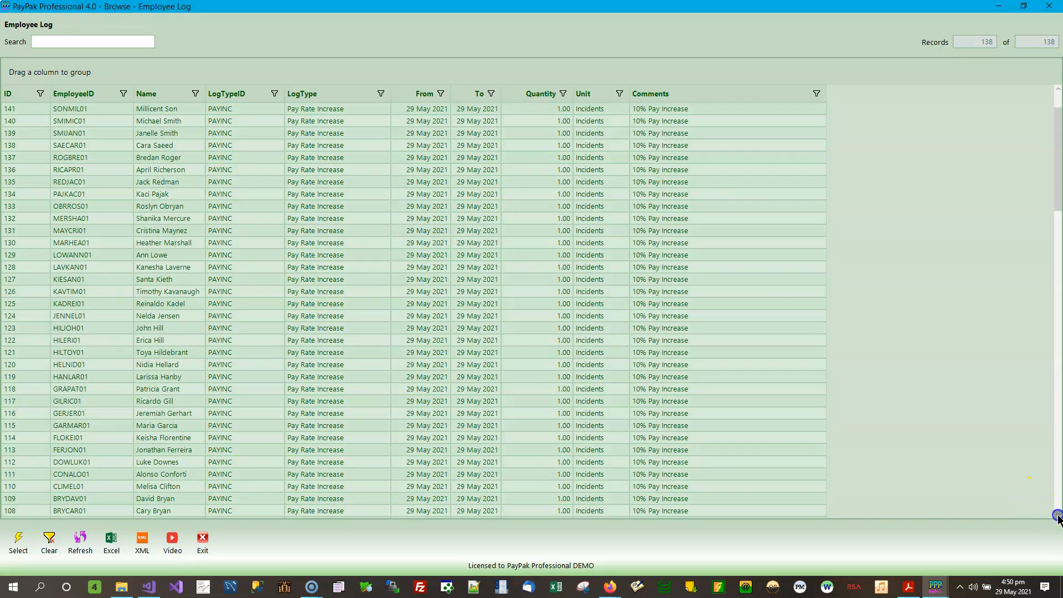
{"action": "left_click_drag", "start_coordinate": [1058, 516], "coordinate": [1058, 516]}
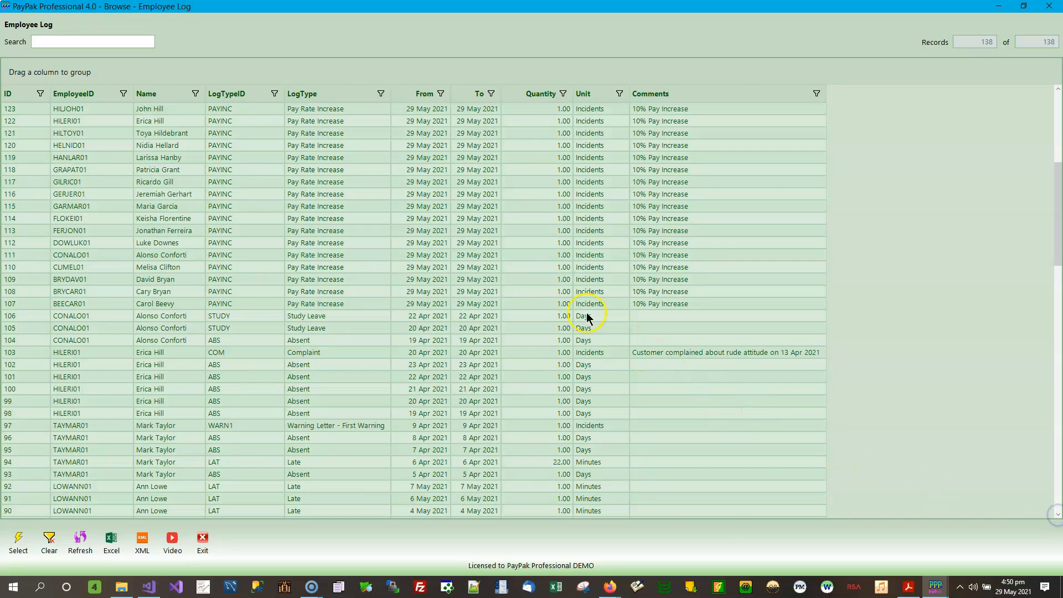
{"action": "left_click", "coordinate": [353, 306]}
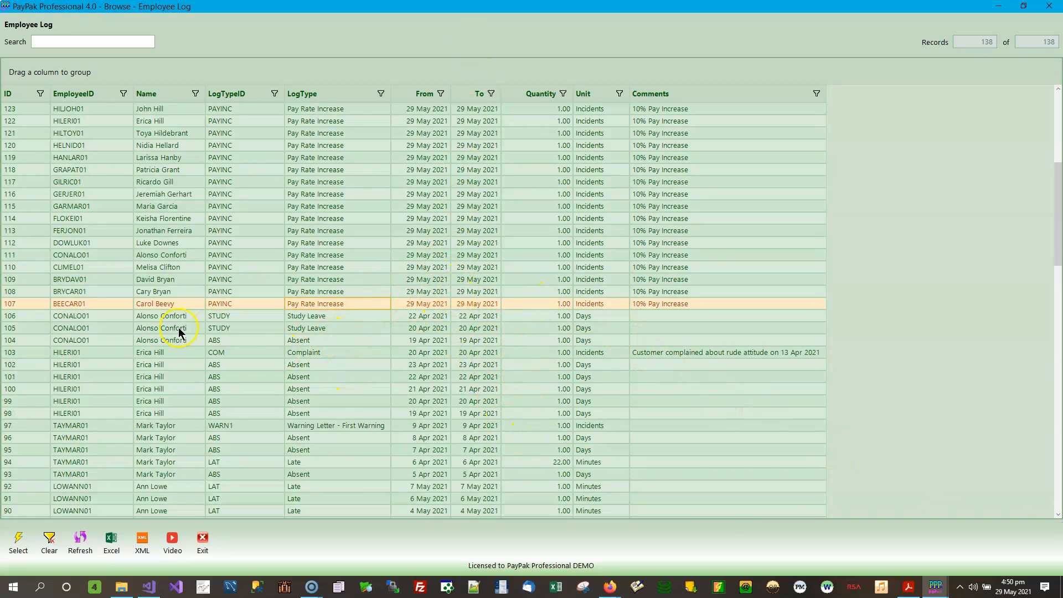
{"action": "left_click", "coordinate": [71, 320]}
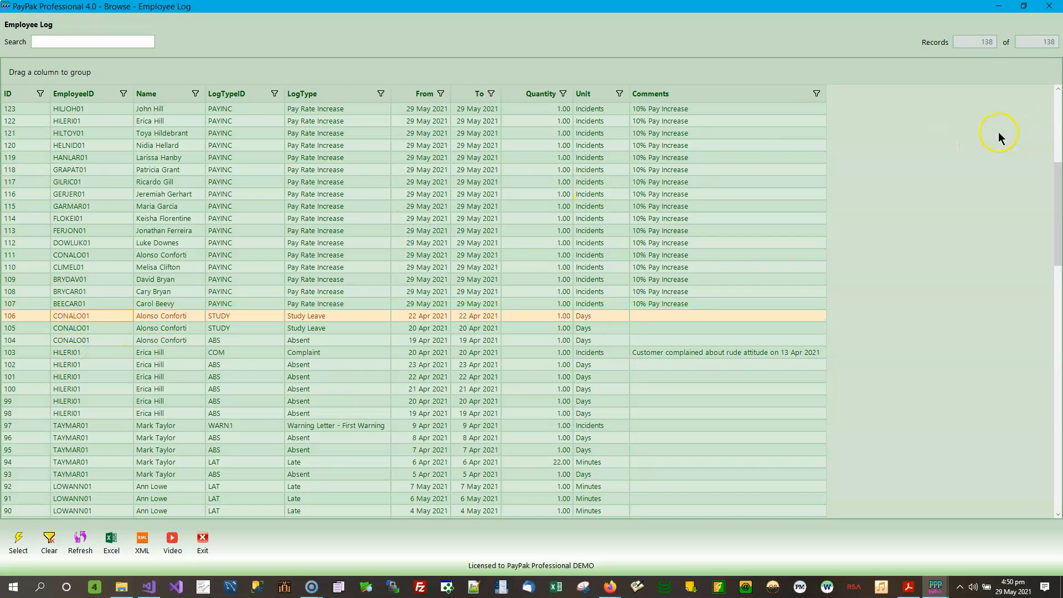
{"action": "left_click_drag", "start_coordinate": [1058, 194], "coordinate": [1059, 125]}
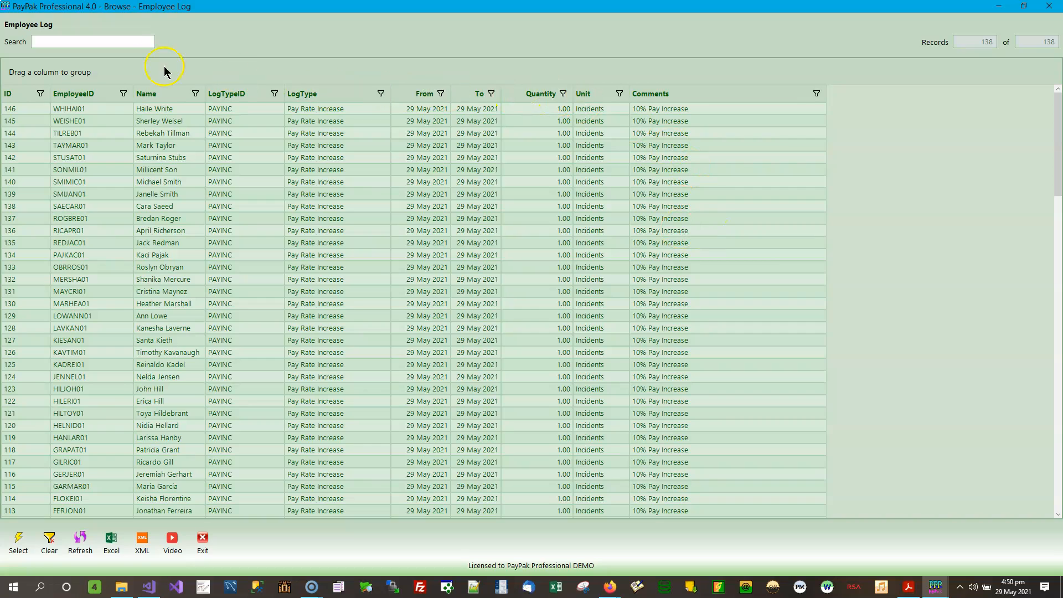
Close the log browse list, Employee Log, and both Employees windows; minimize the print preview
{"action": "left_click", "coordinate": [1049, 6]}
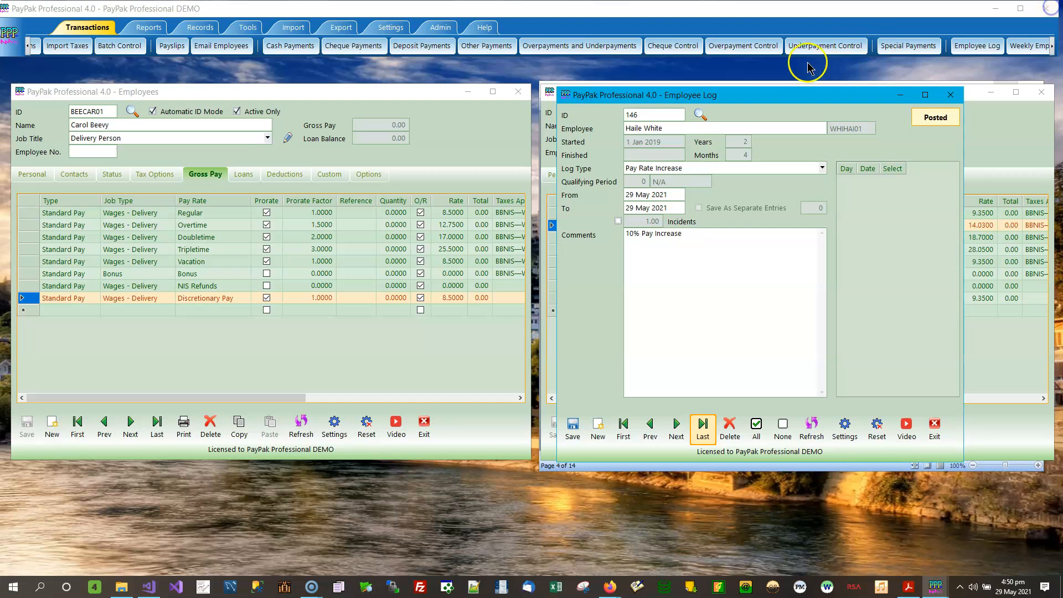
{"action": "left_click", "coordinate": [950, 97]}
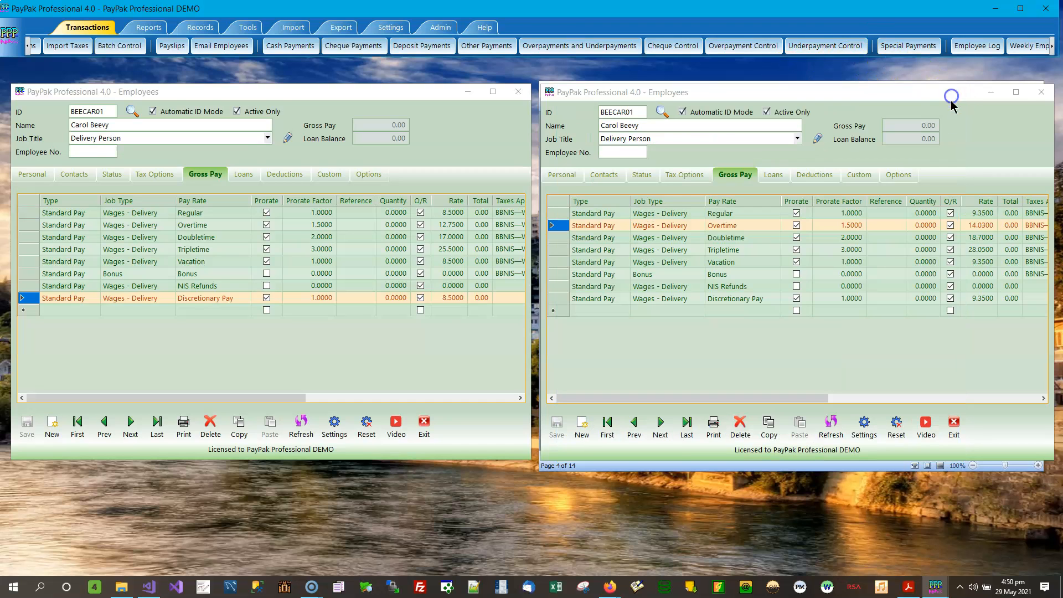
{"action": "left_click", "coordinate": [1040, 97]}
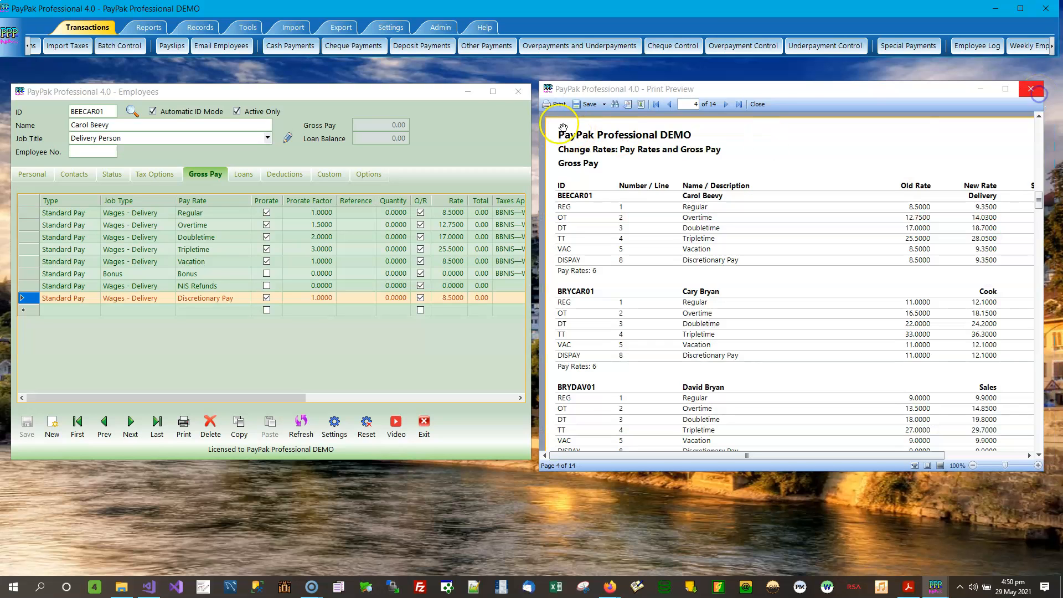
{"action": "left_click", "coordinate": [523, 96]}
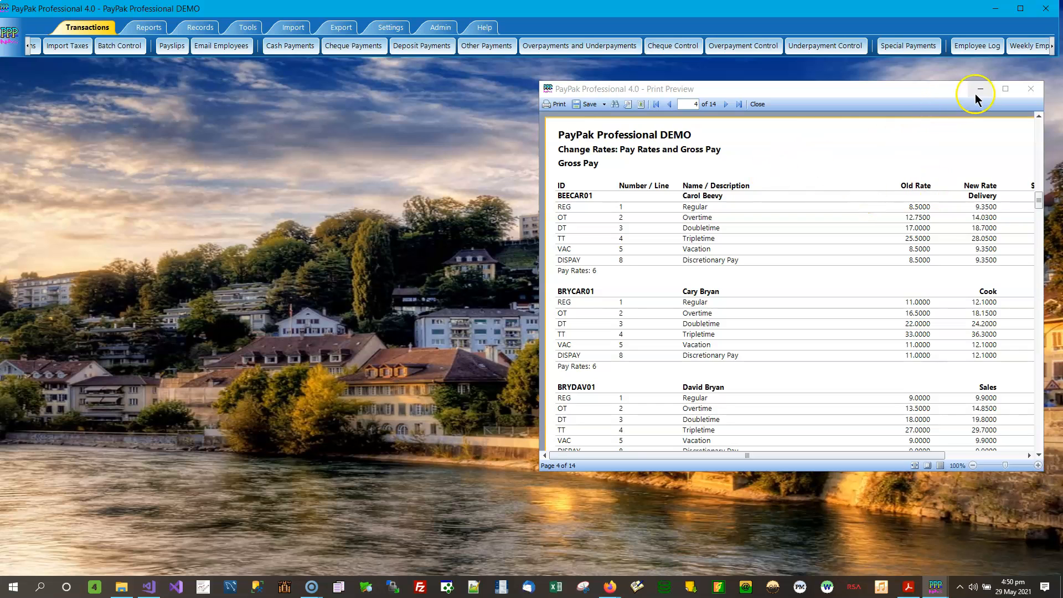
{"action": "left_click", "coordinate": [1028, 95]}
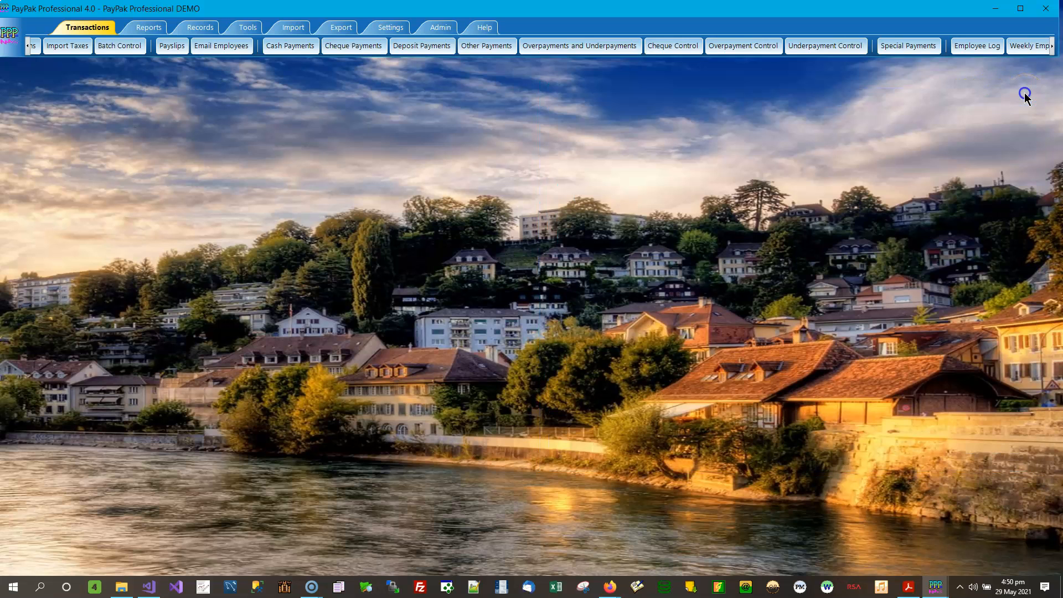
{"action": "left_click", "coordinate": [936, 587]}
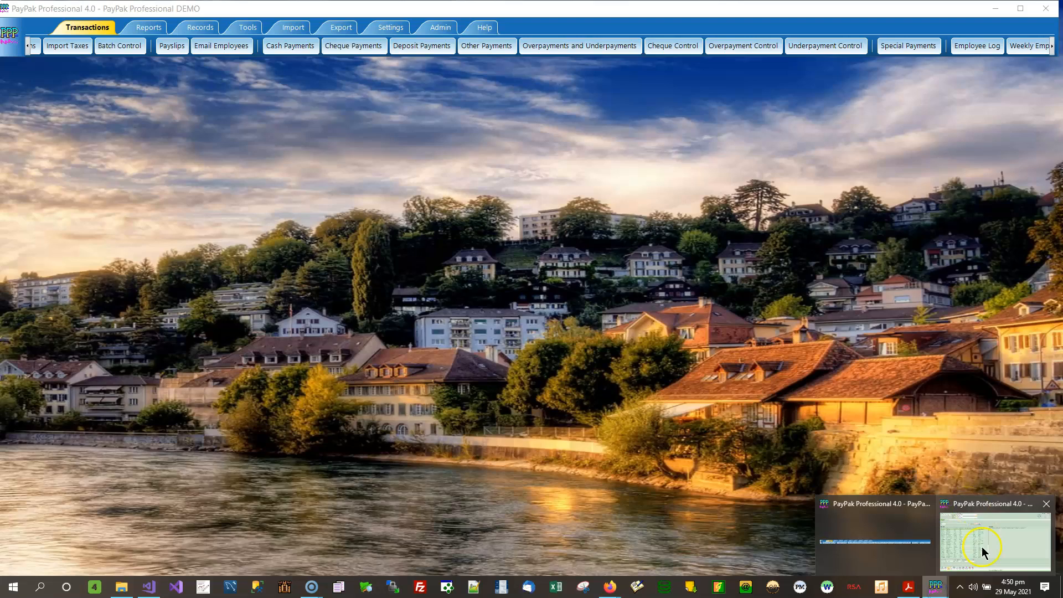
Review the 24 selected and 17 excluded pay rates in Change Rates, keeping Pay Rate Increase as log type
{"action": "left_click", "coordinate": [954, 546]}
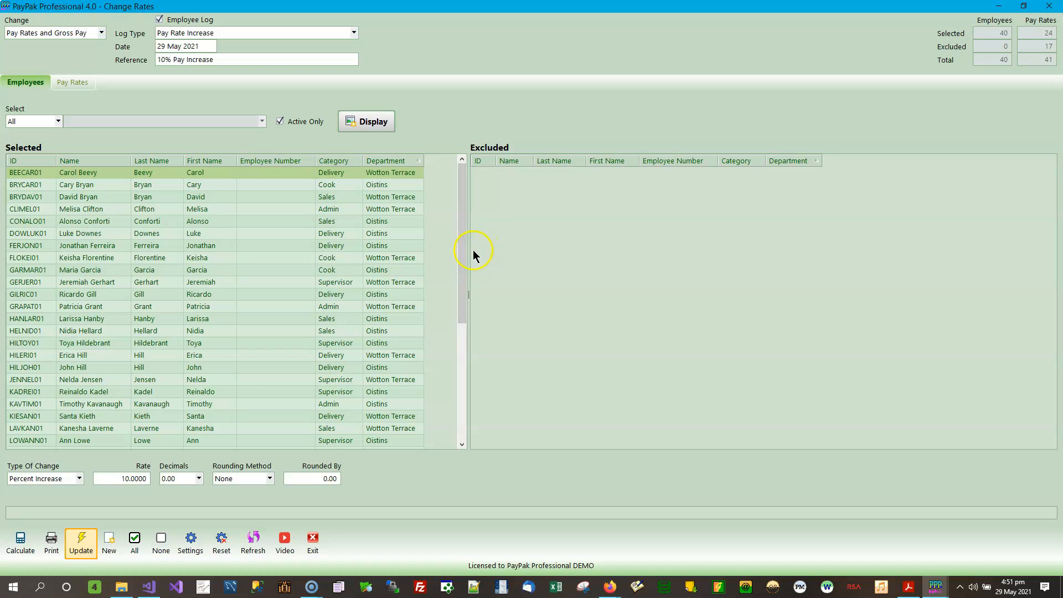
{"action": "left_click_drag", "start_coordinate": [469, 253], "coordinate": [503, 251]}
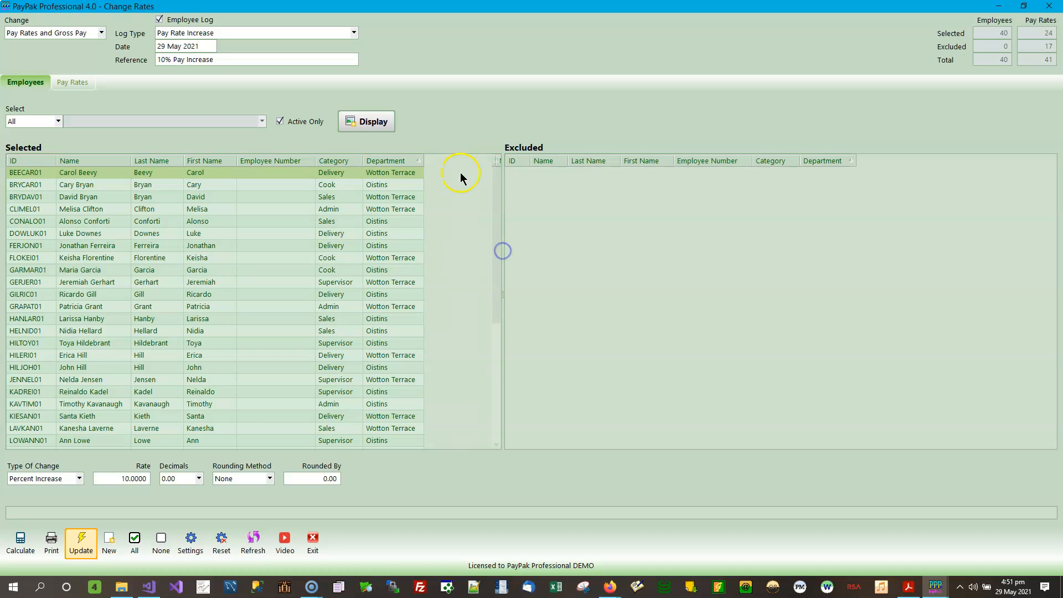
{"action": "left_click", "coordinate": [73, 82]}
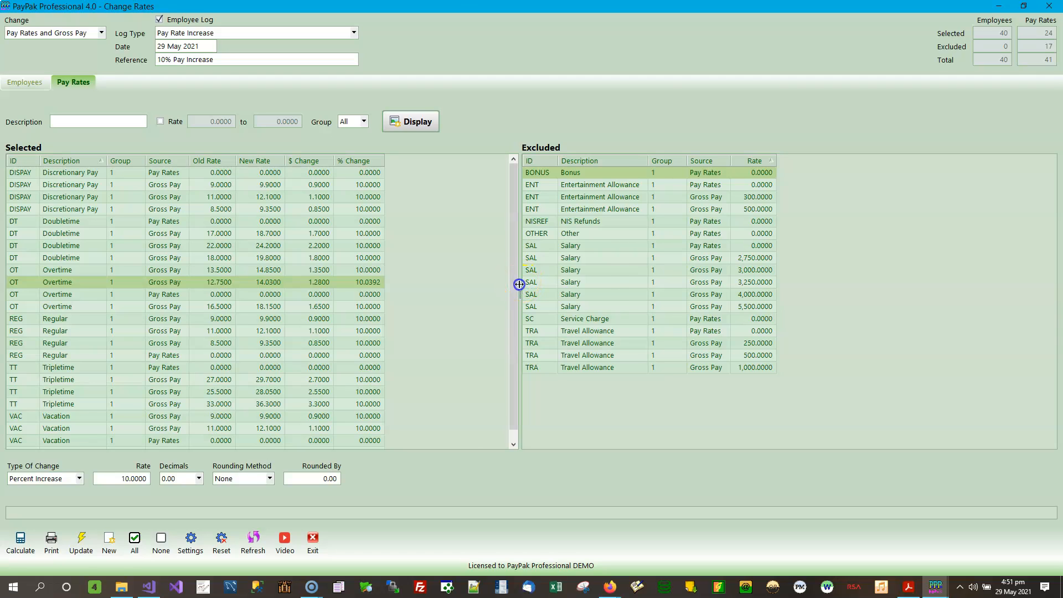
{"action": "left_click_drag", "start_coordinate": [519, 284], "coordinate": [470, 285]}
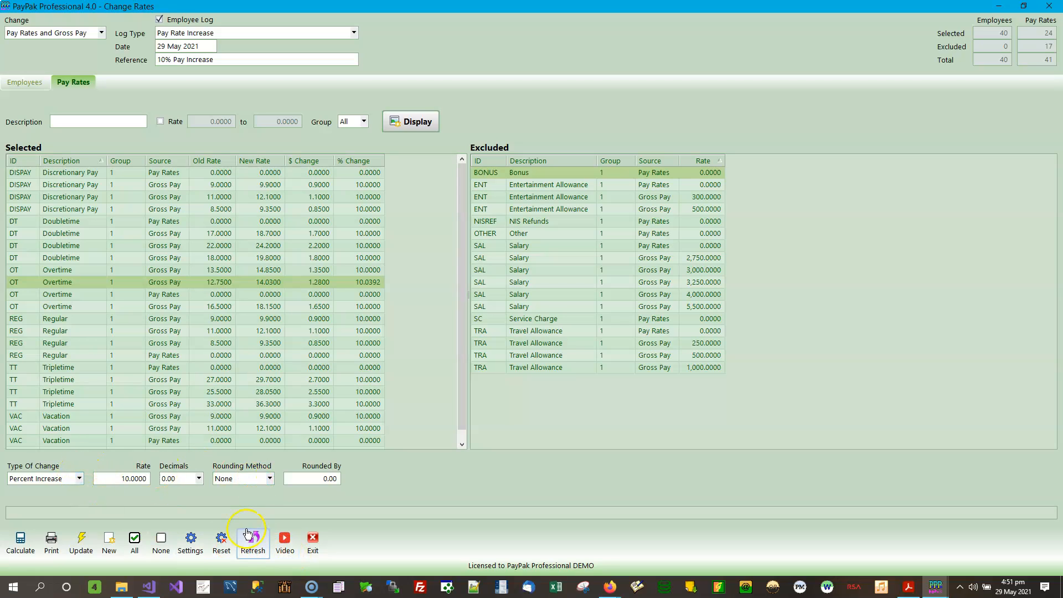
{"action": "left_click", "coordinate": [354, 33]}
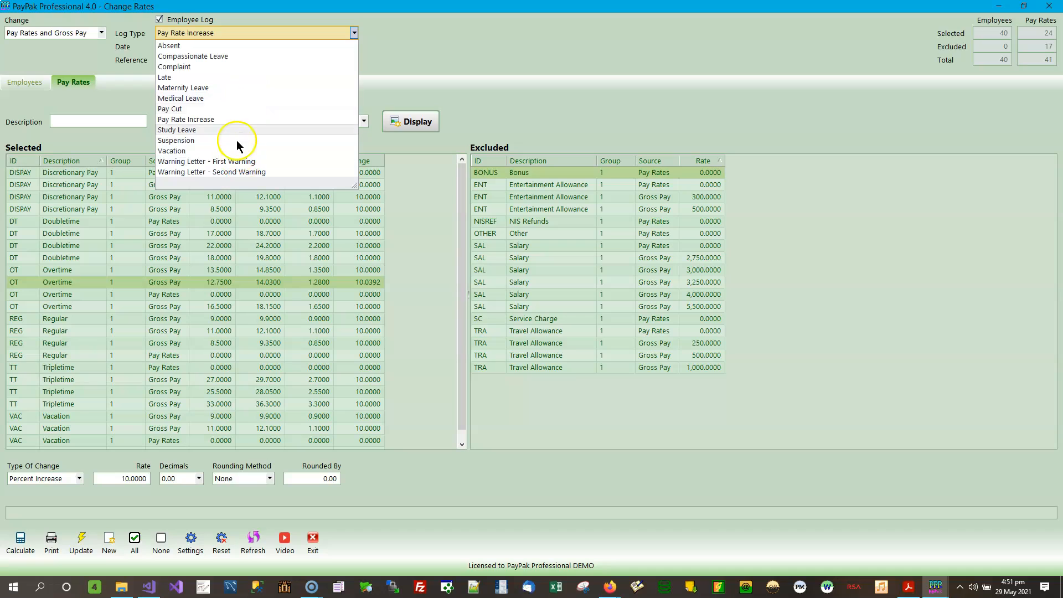
{"action": "left_click", "coordinate": [448, 38]}
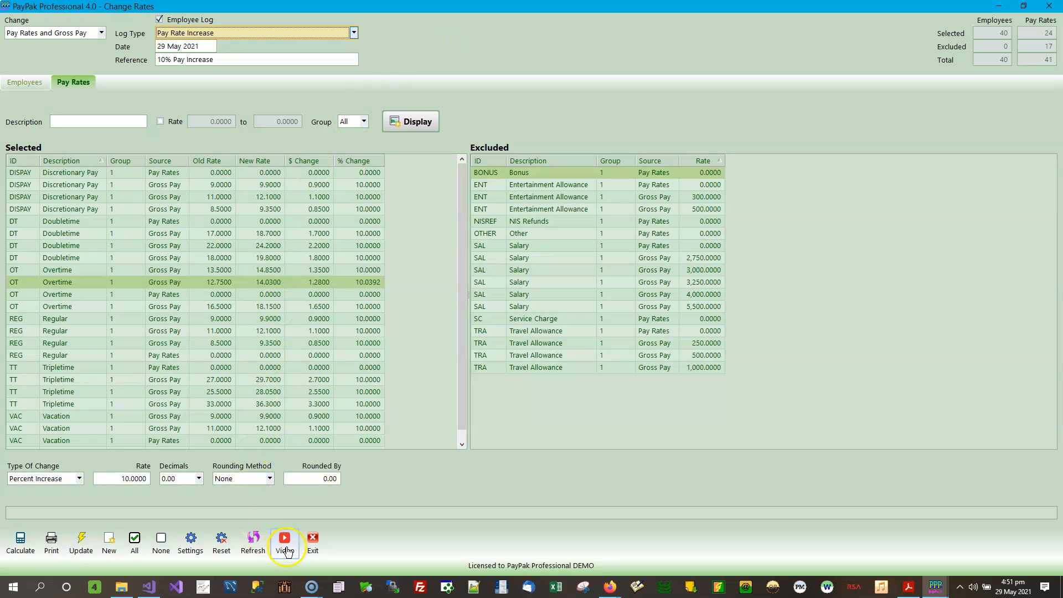